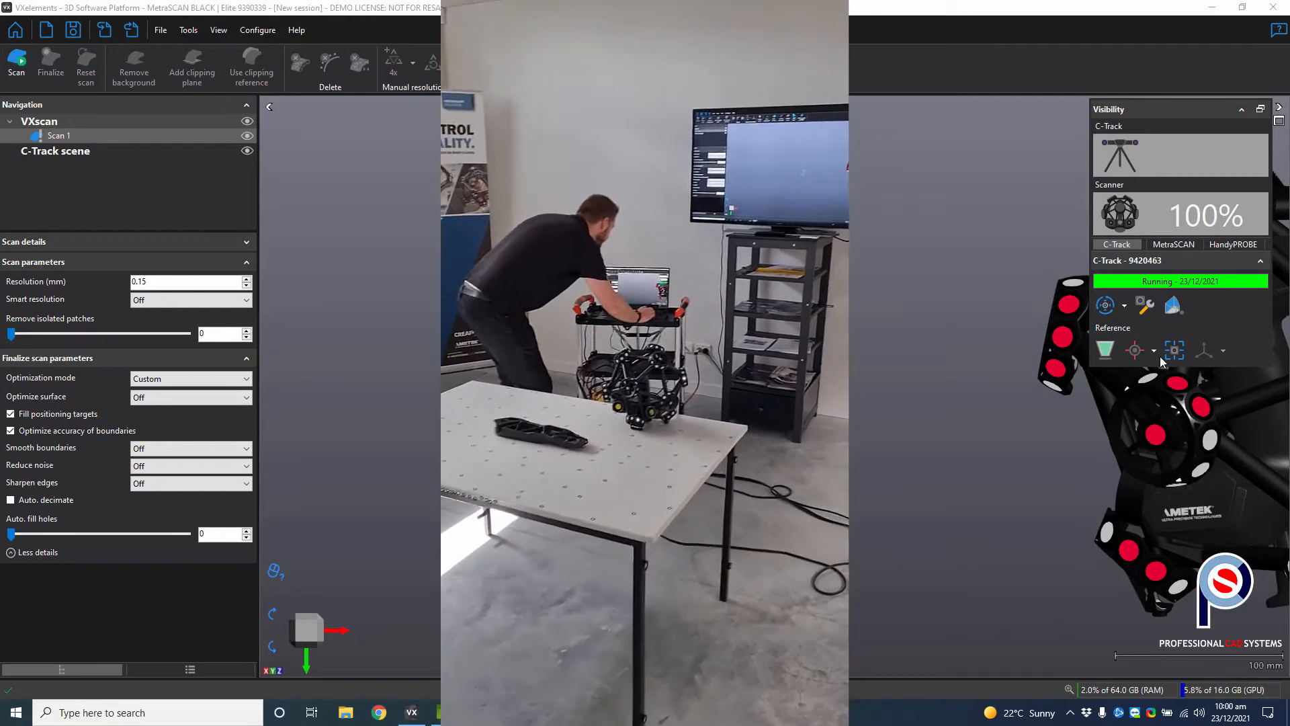
- Manually detect the C-Track reference targets, selecting all the blue target points below the tracker, and accept them
left_click(1156, 353)
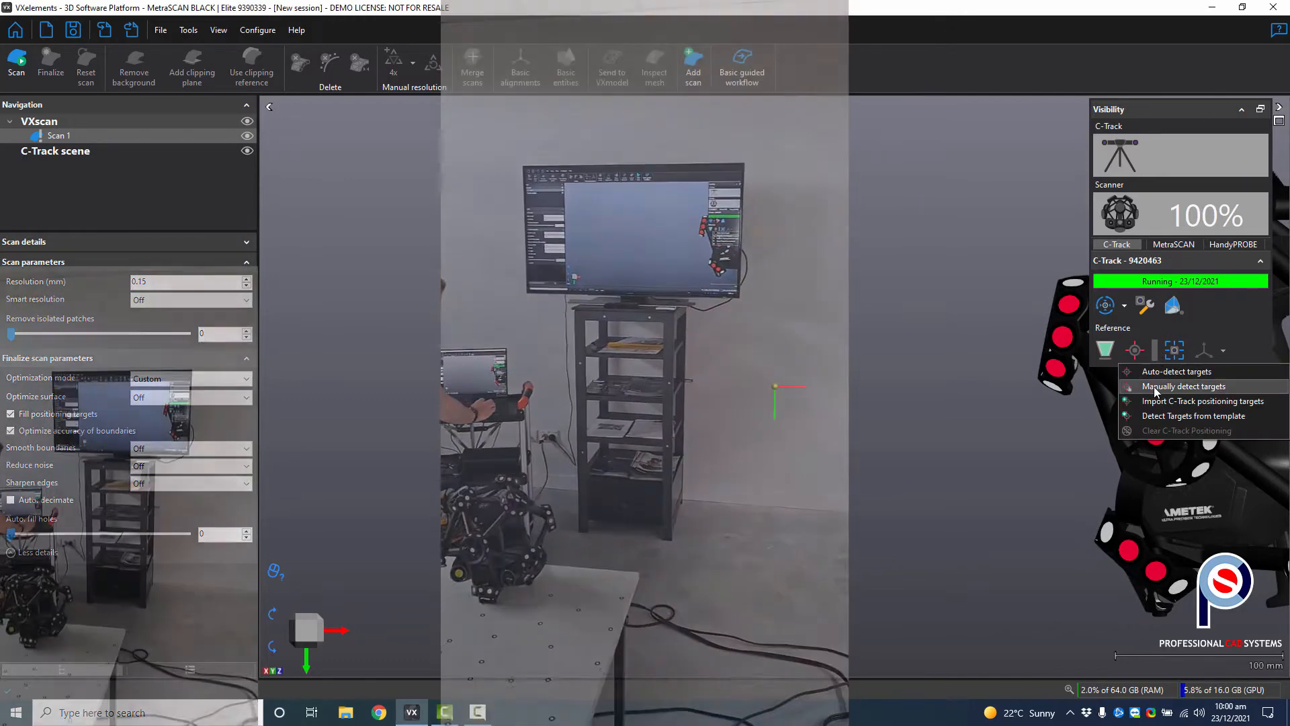
left_click(1154, 385)
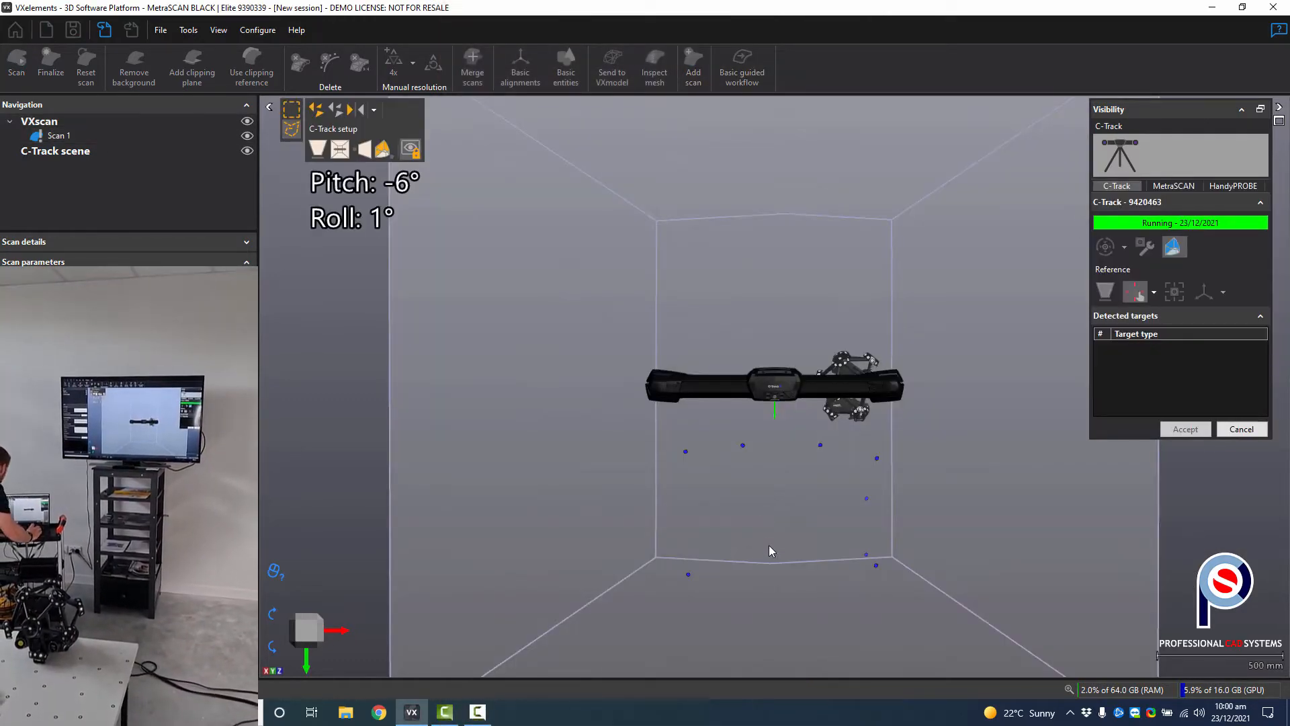
mouse_move(905, 597)
left_mouse_down()
mouse_move(585, 551)
mouse_move(691, 421)
mouse_move(934, 475)
mouse_move(907, 502)
left_mouse_up()
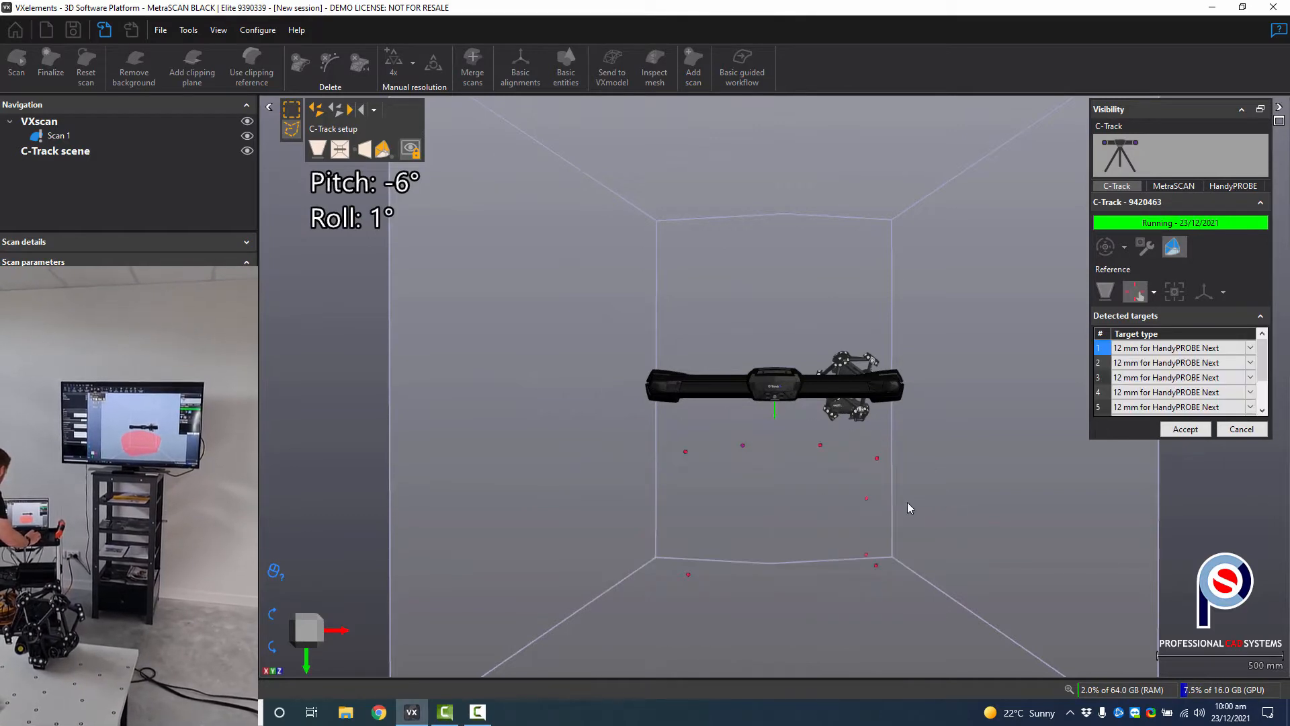
left_click(1178, 432)
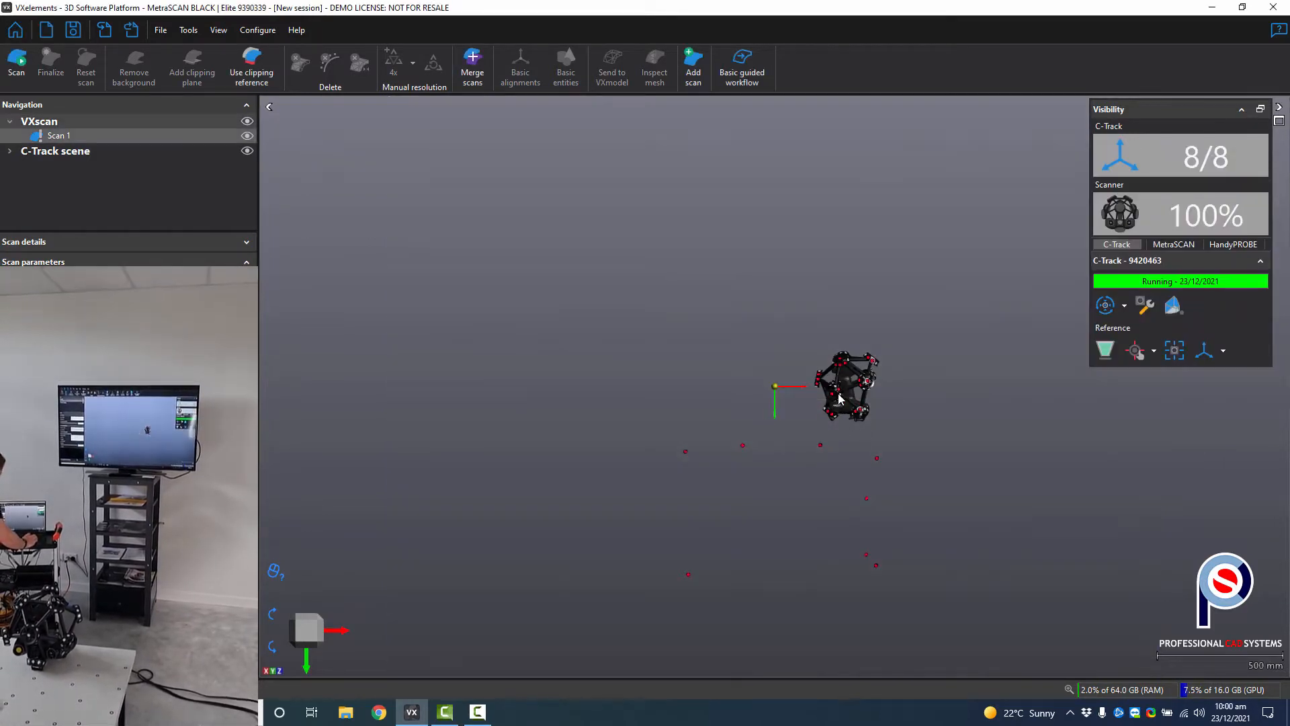
left_click_drag(839, 399, 861, 418)
scroll(808, 456, "up", 3)
middle_click_drag(808, 456, 834, 369)
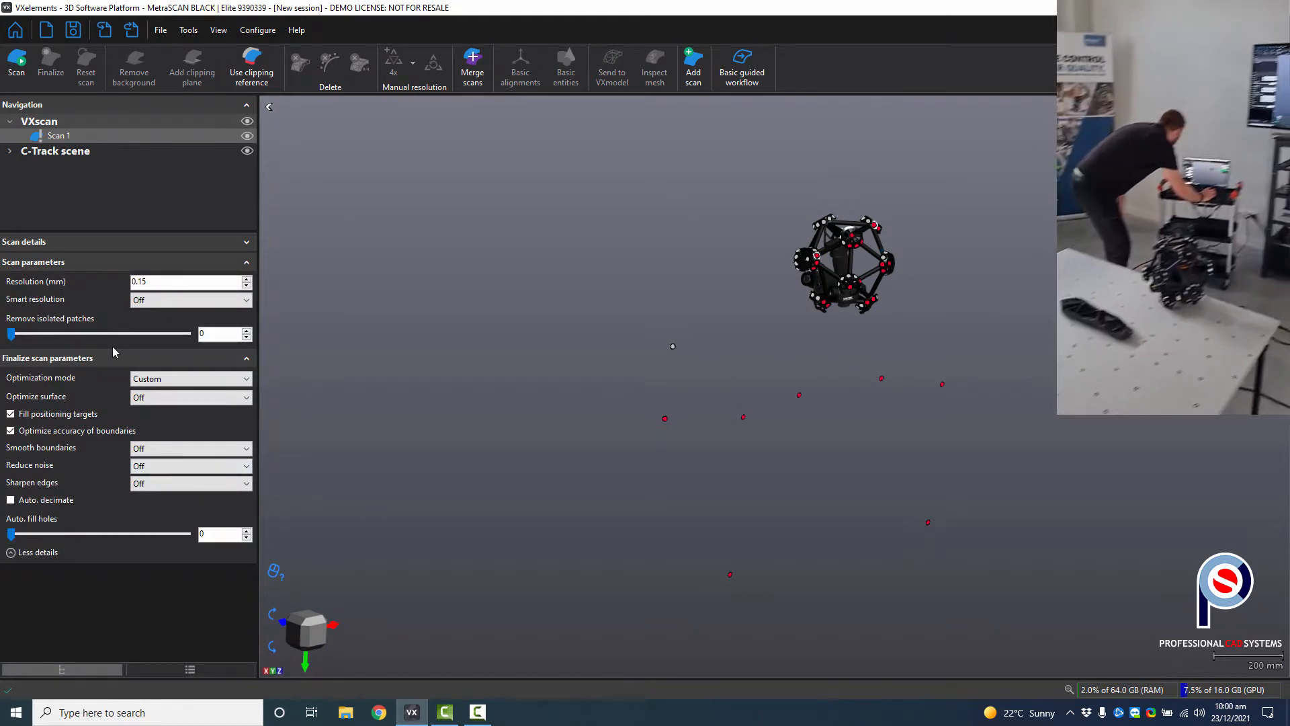
- Set the scan resolution to 0.80 mm and smart resolution to Standard, and start scanning
double_click(148, 281)
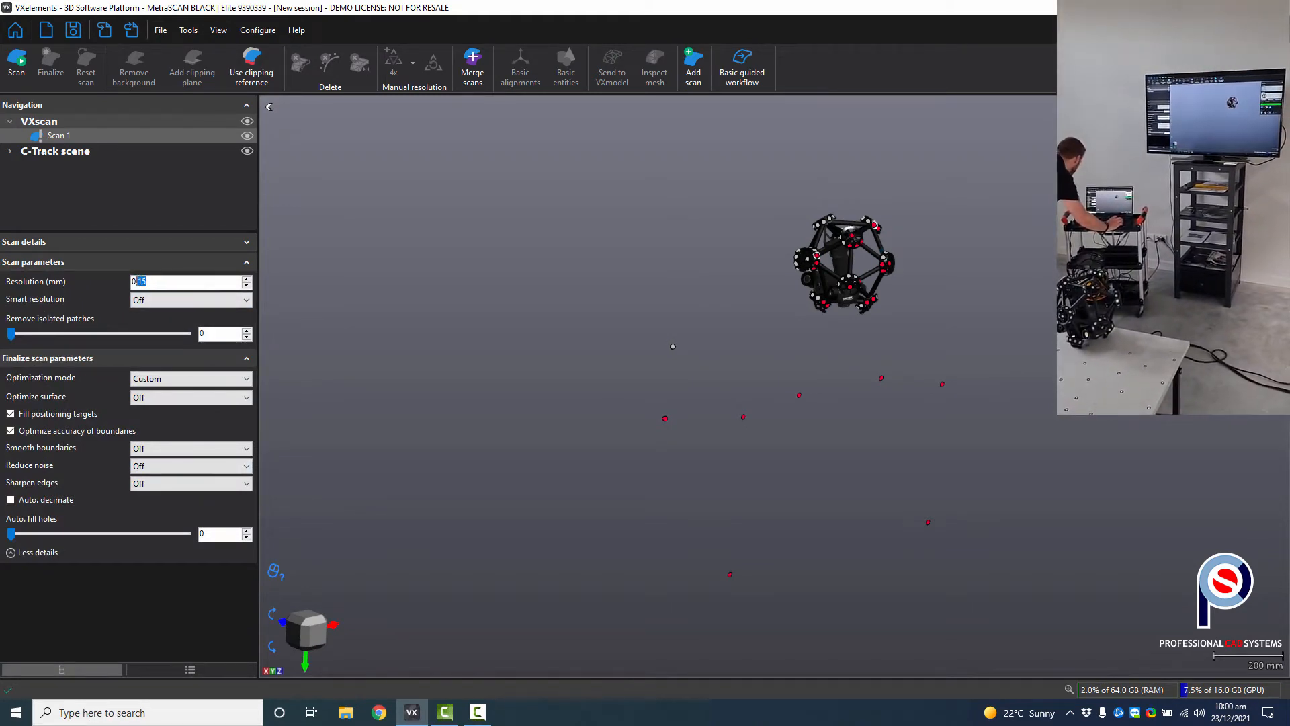
type(".8")
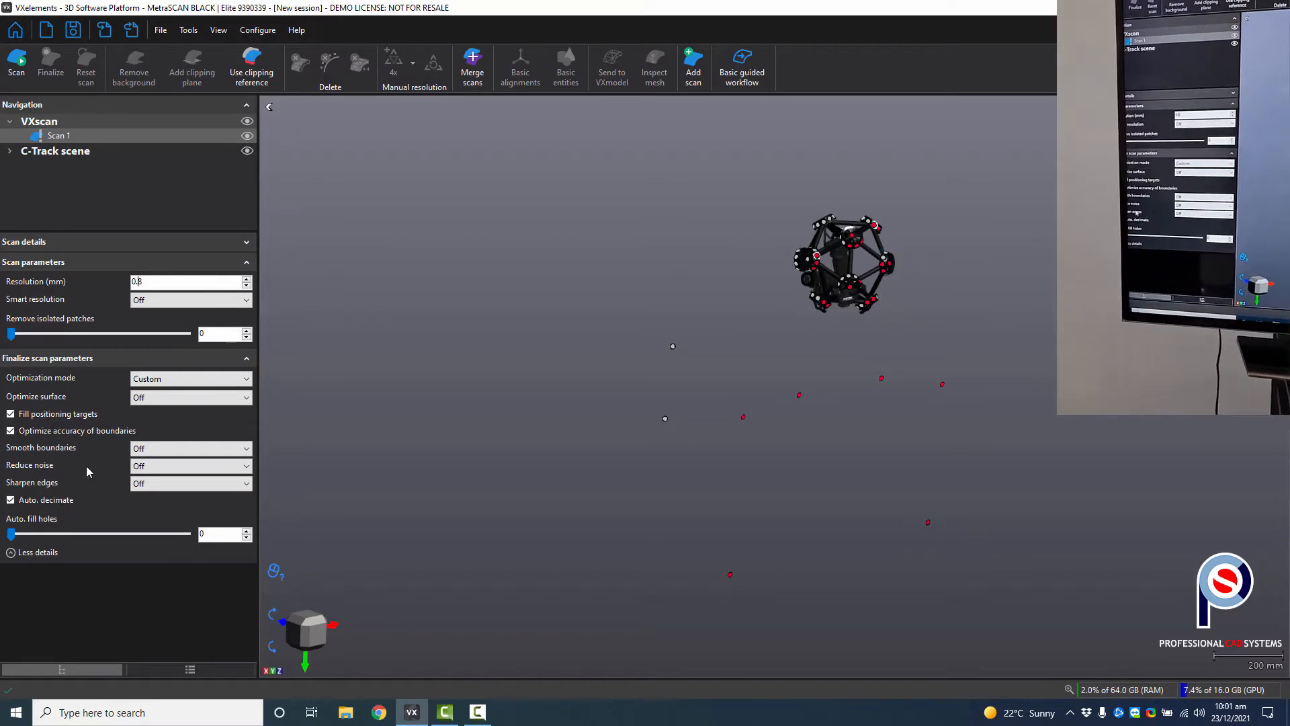
left_click(168, 305)
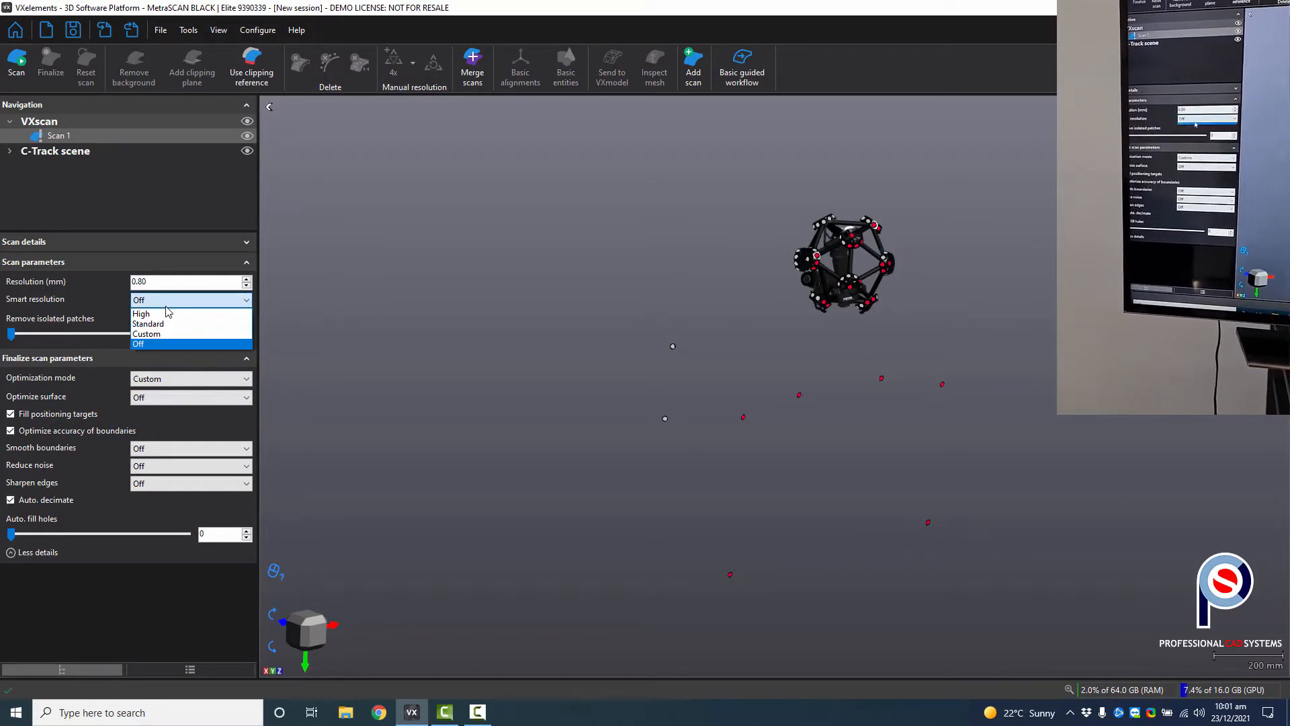
left_click(174, 324)
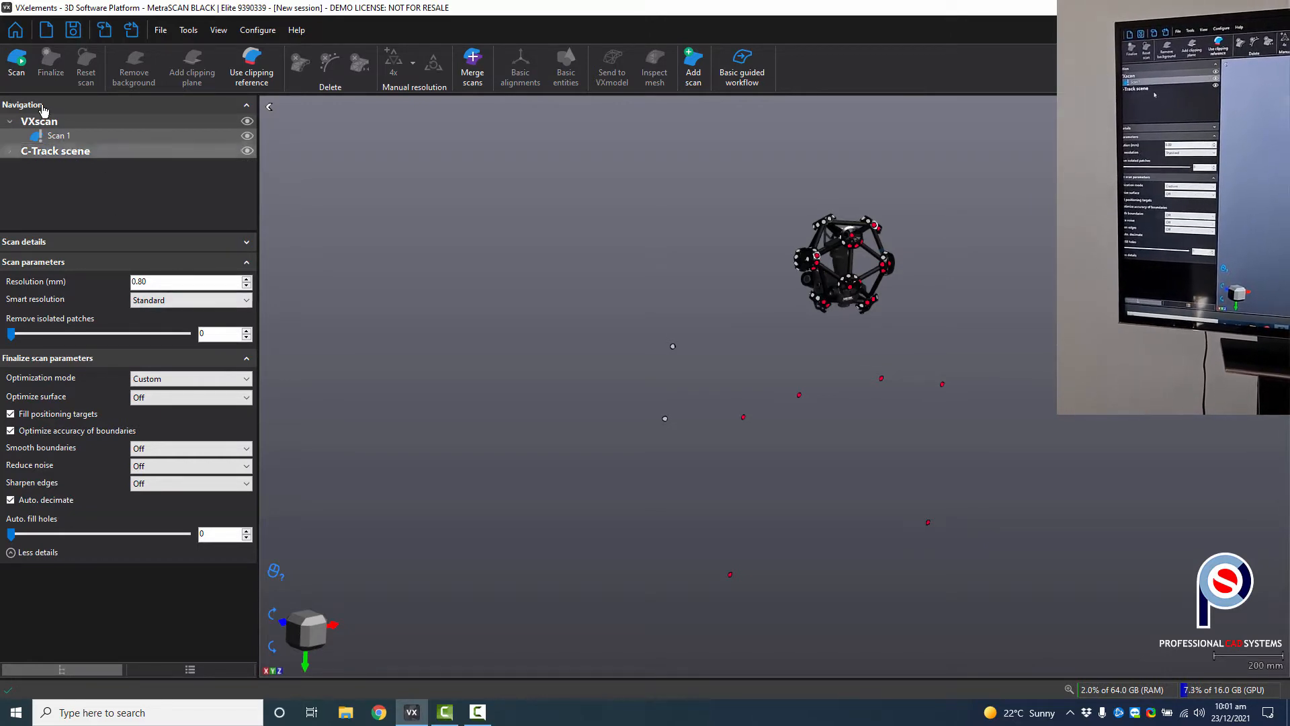
left_click(18, 64)
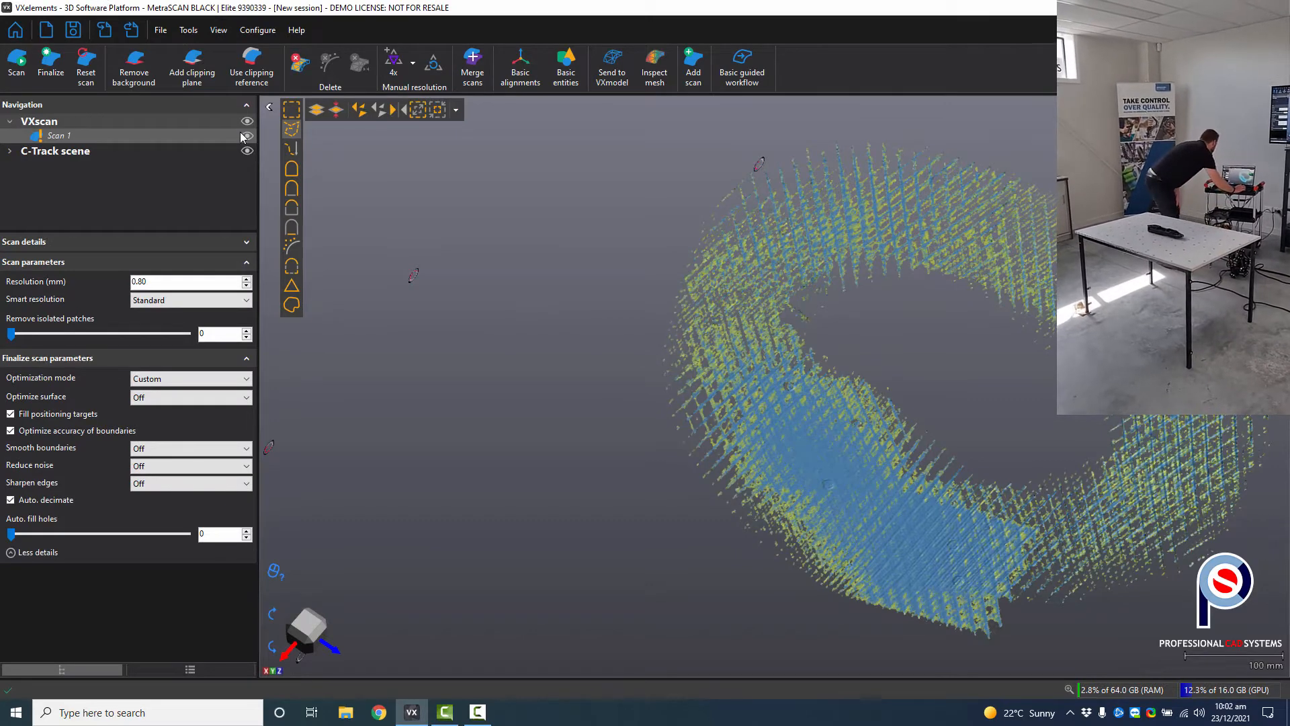
- Define a clipping plane through three vertices picked on the scanned table surface
left_click(192, 68)
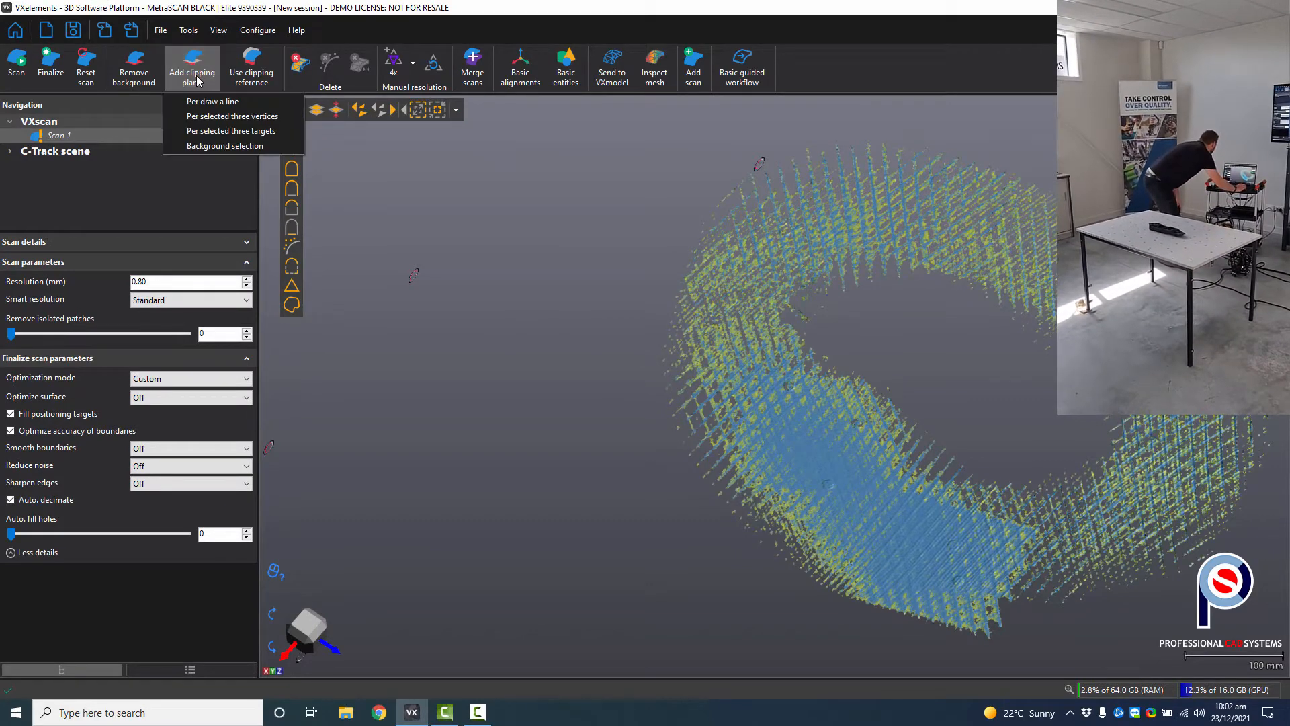
left_click(216, 115)
left_click(793, 433)
left_click(925, 532)
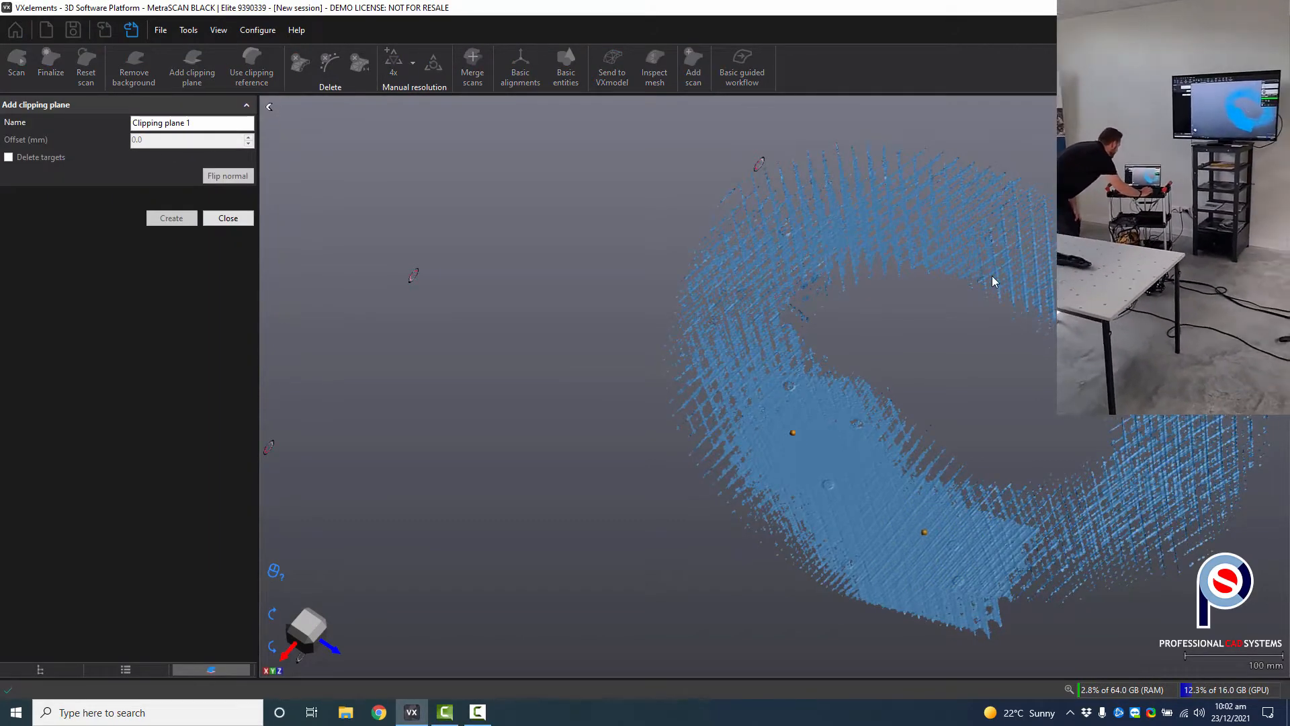
left_click(867, 232)
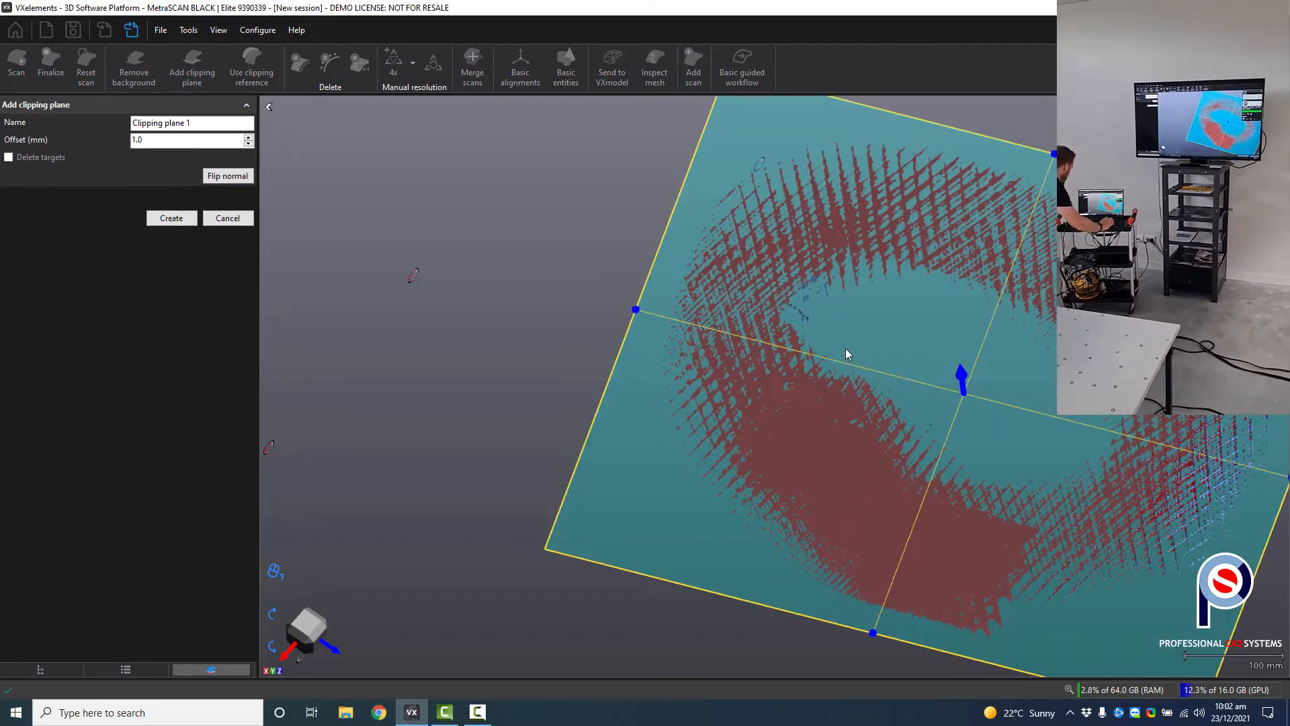
- Create the clipping plane with a slightly increased offset and hide the clipping objects of Scan 1
left_click_drag(845, 348, 834, 404)
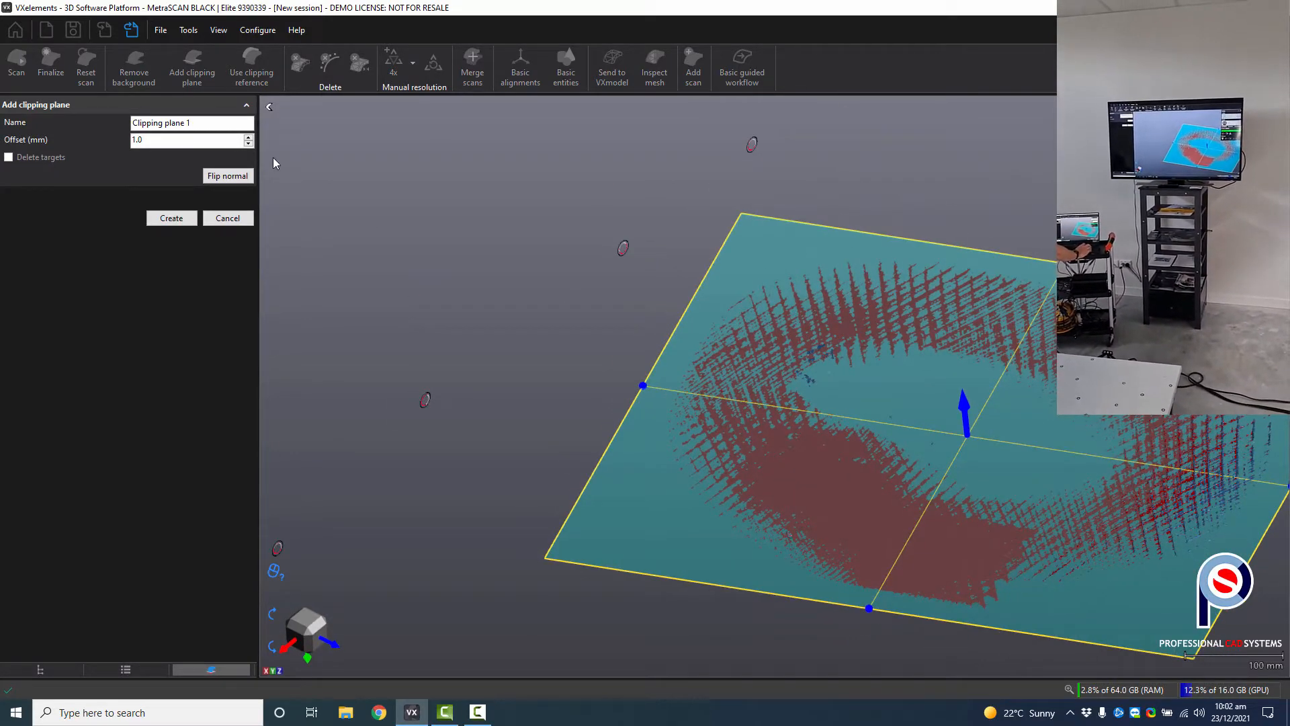
left_click(248, 138)
left_click(248, 137)
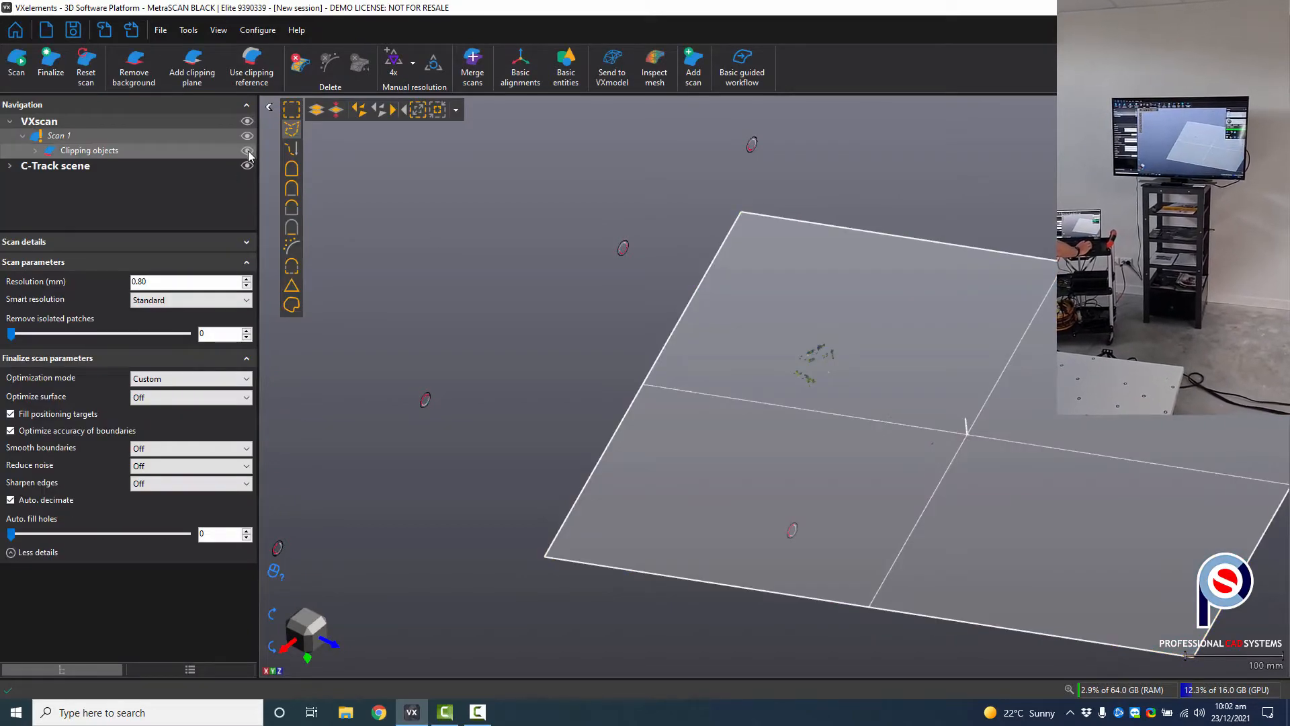
left_click(247, 150)
scroll(732, 344, "up", 3)
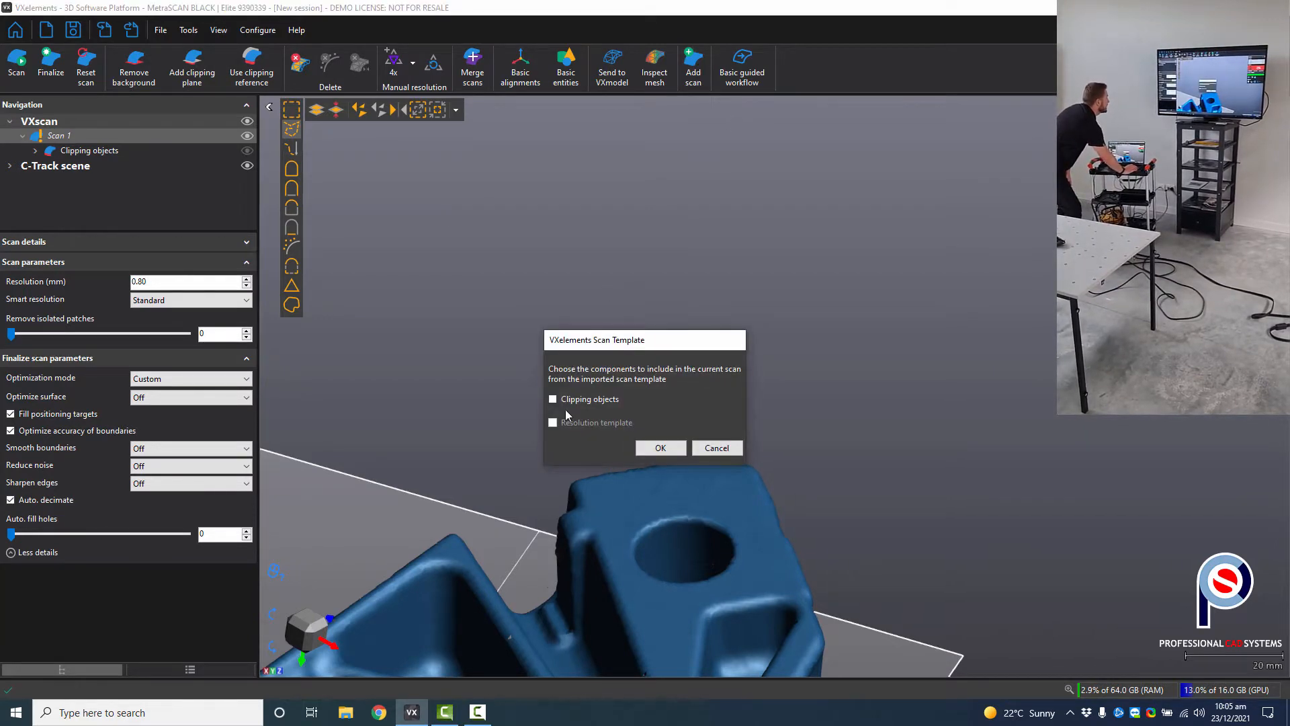
- Import the clipping objects into Scan 2 without Scan 1 among them, and start scanning Scan 2
left_click(666, 447)
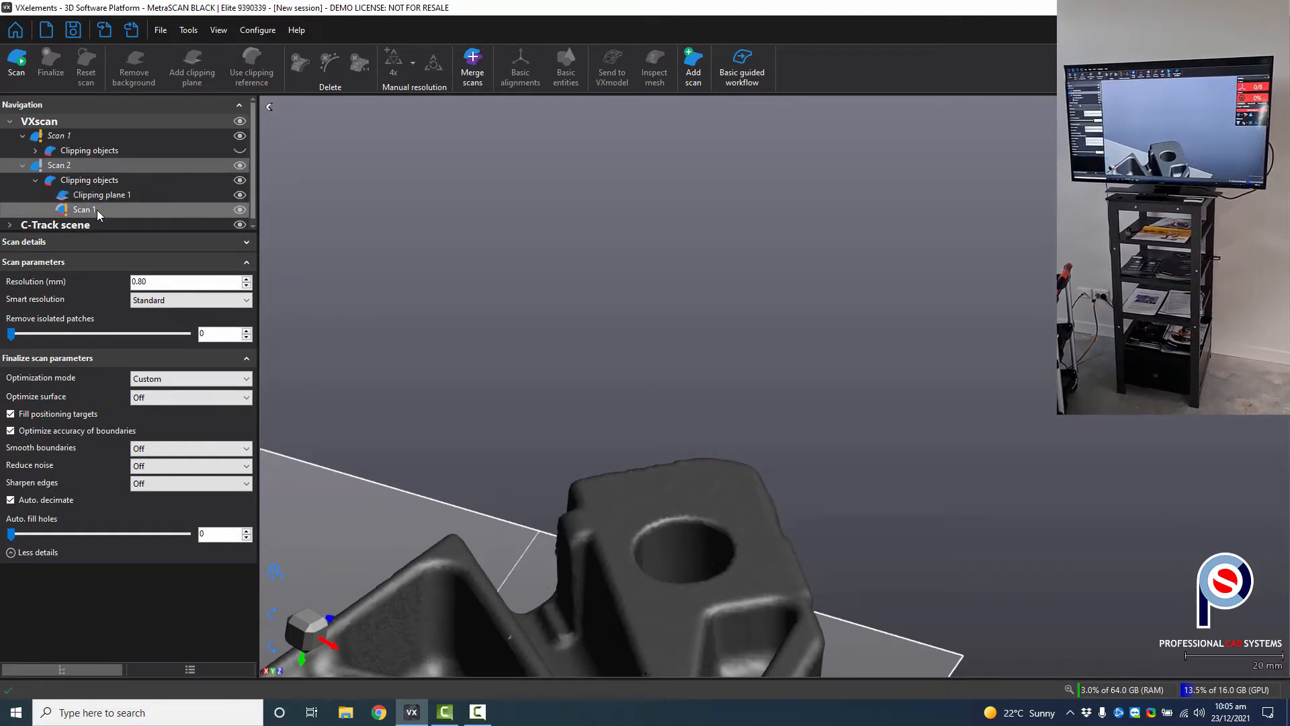
right_click(94, 211)
left_click(116, 235)
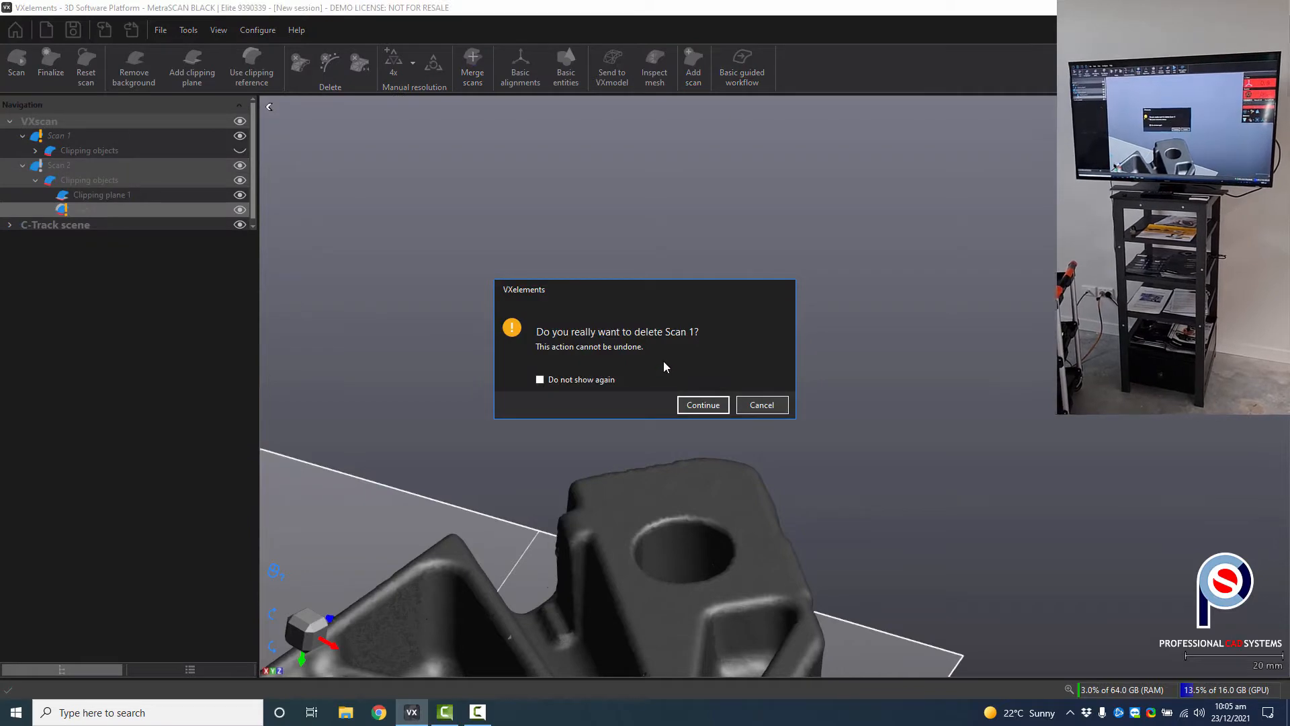
left_click(702, 404)
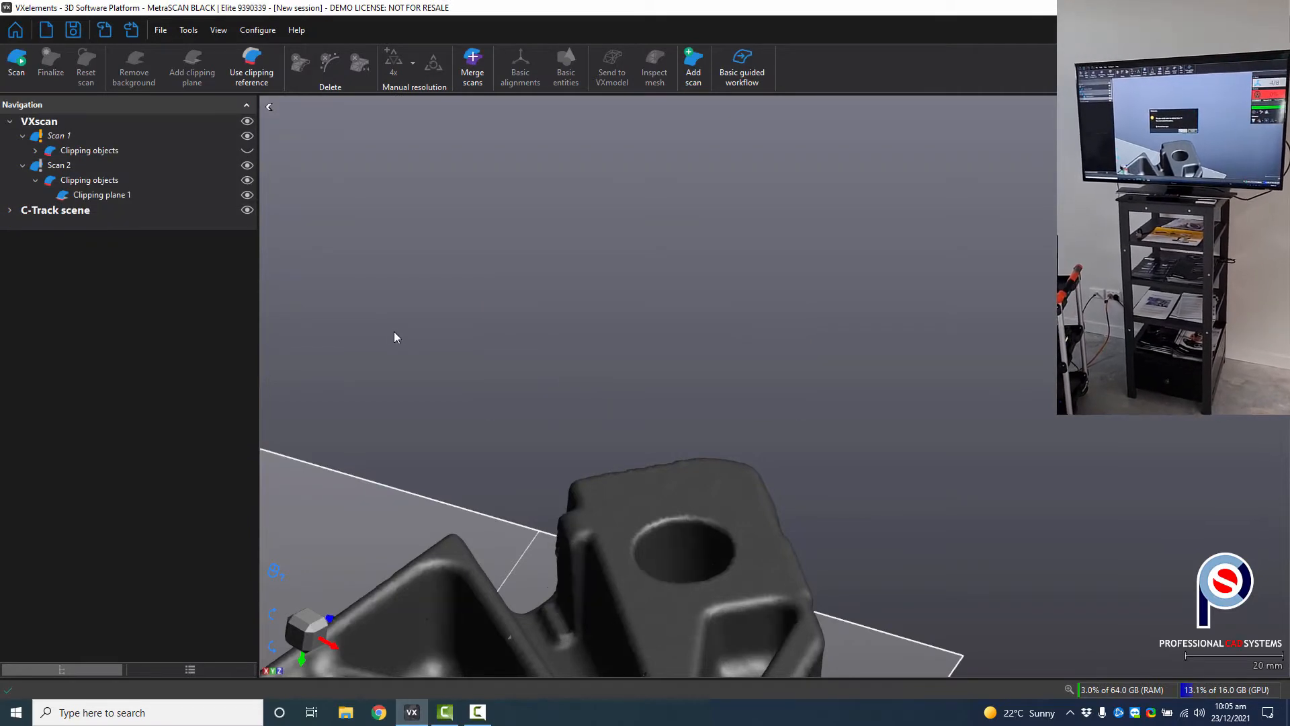
left_click(65, 168)
left_click(27, 86)
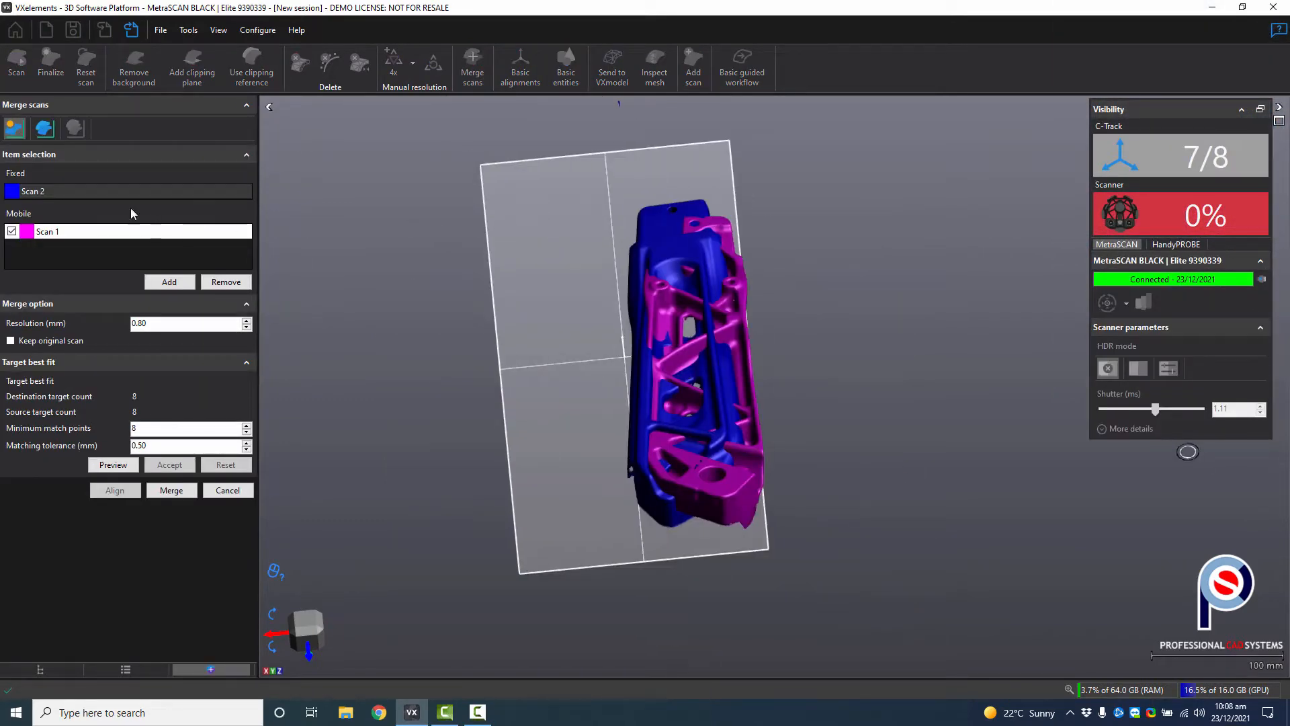
- Align Scan 1 to Scan 2 with an automatic surface best fit and inspect the overlap
left_click(45, 133)
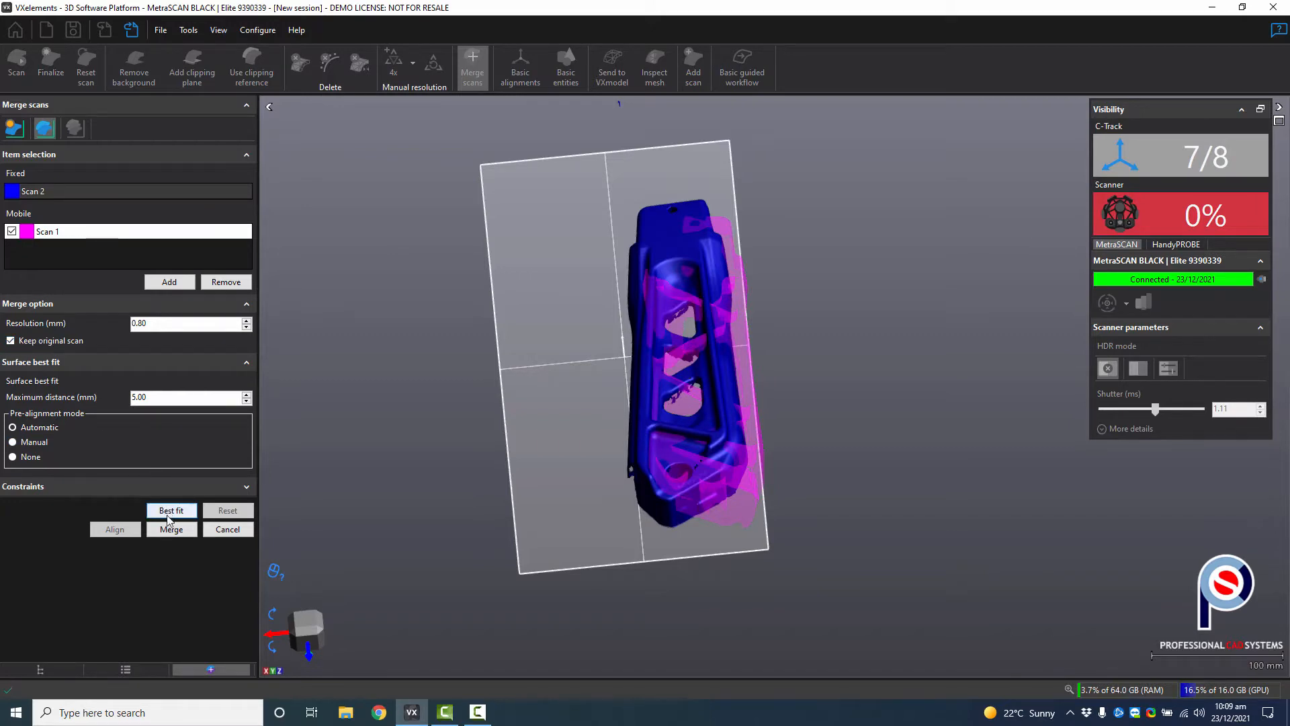
left_click(169, 513)
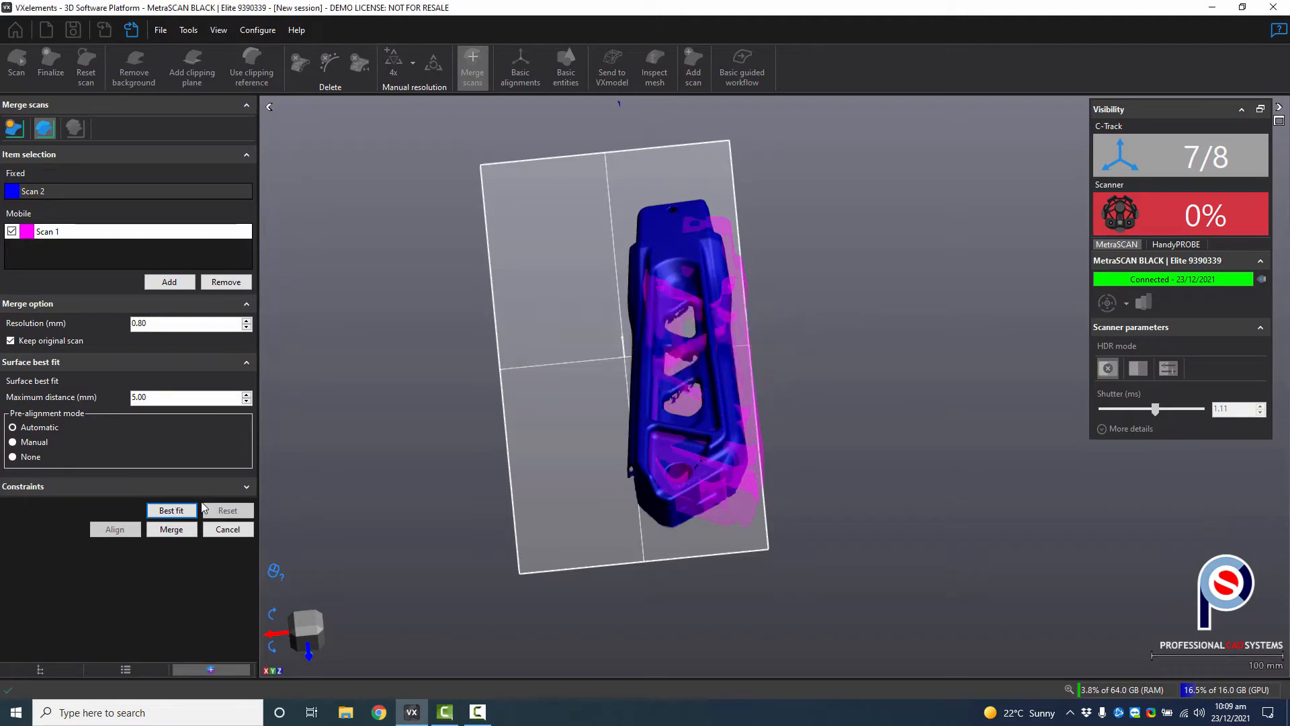
left_click_drag(733, 450, 656, 418)
scroll(809, 446, "up", 5)
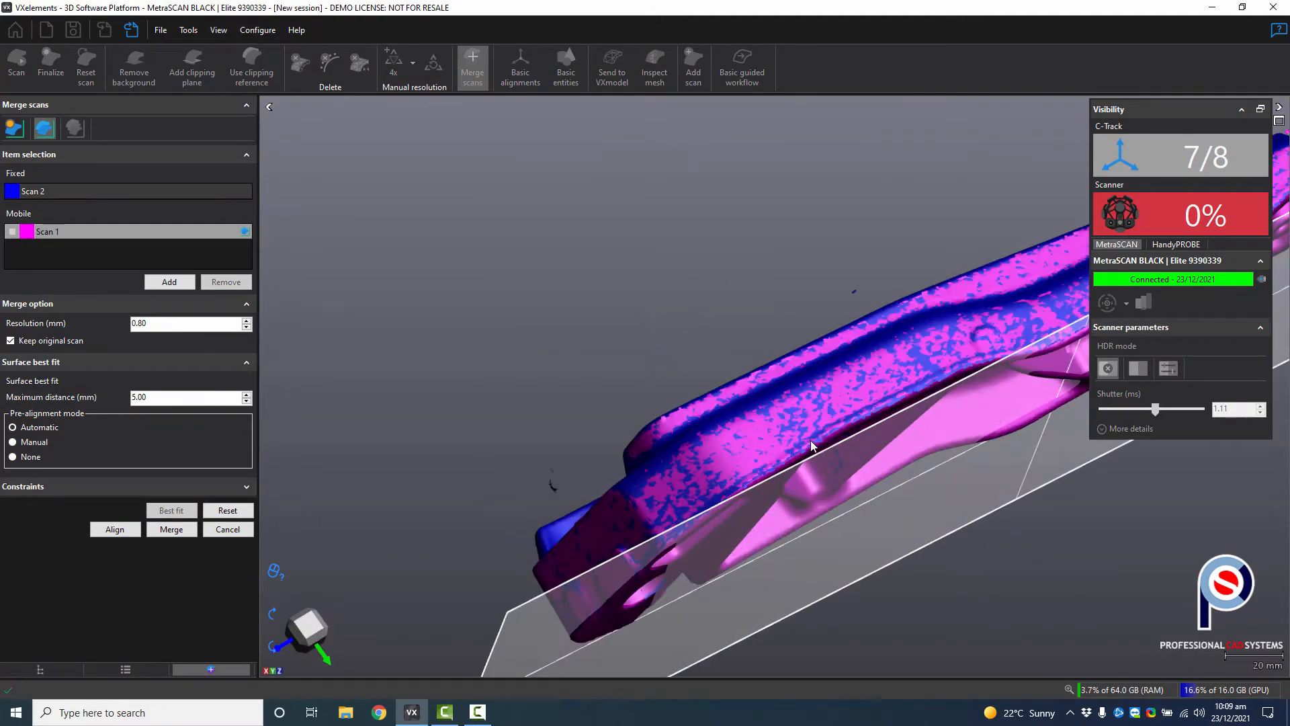
middle_click_drag(809, 446, 449, 377)
left_click_drag(511, 351, 618, 380)
scroll(619, 378, "down", 5)
left_click_drag(499, 346, 546, 381)
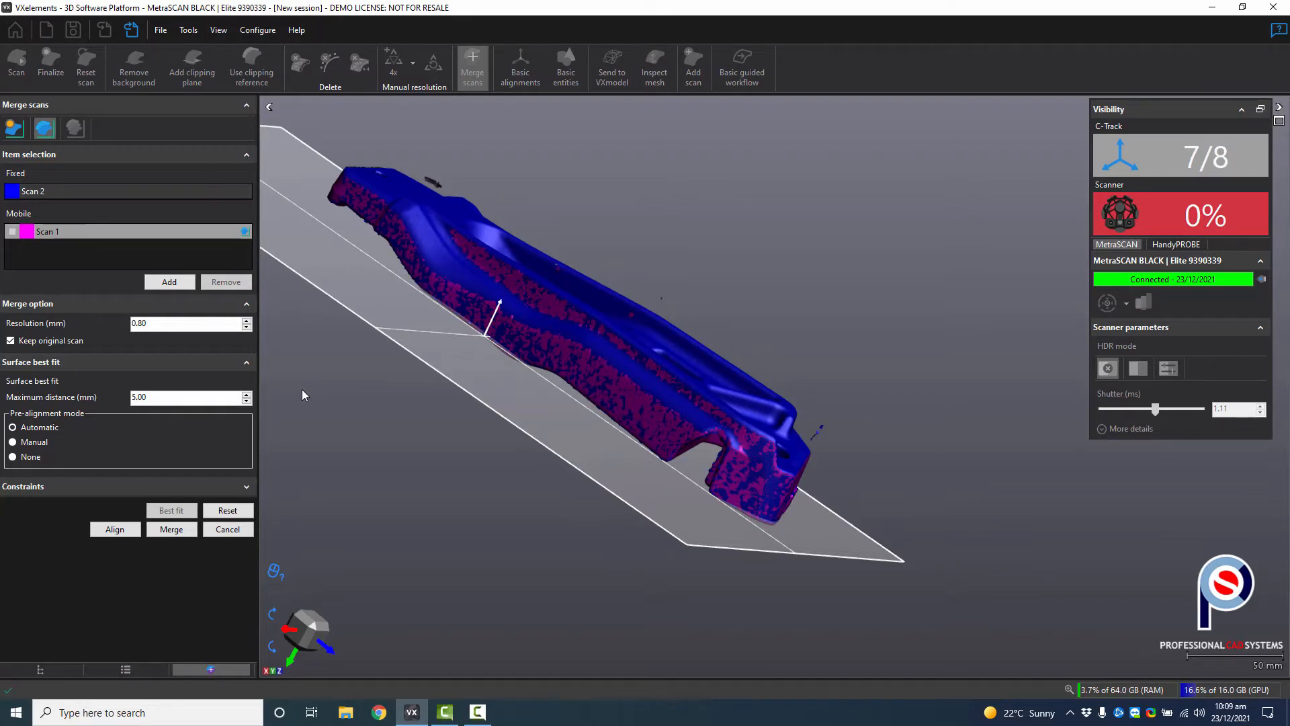
- Merge the two aligned scans at 0.6 mm resolution and hide Scan 1 and Scan 2
scroll(301, 389, "up", 1)
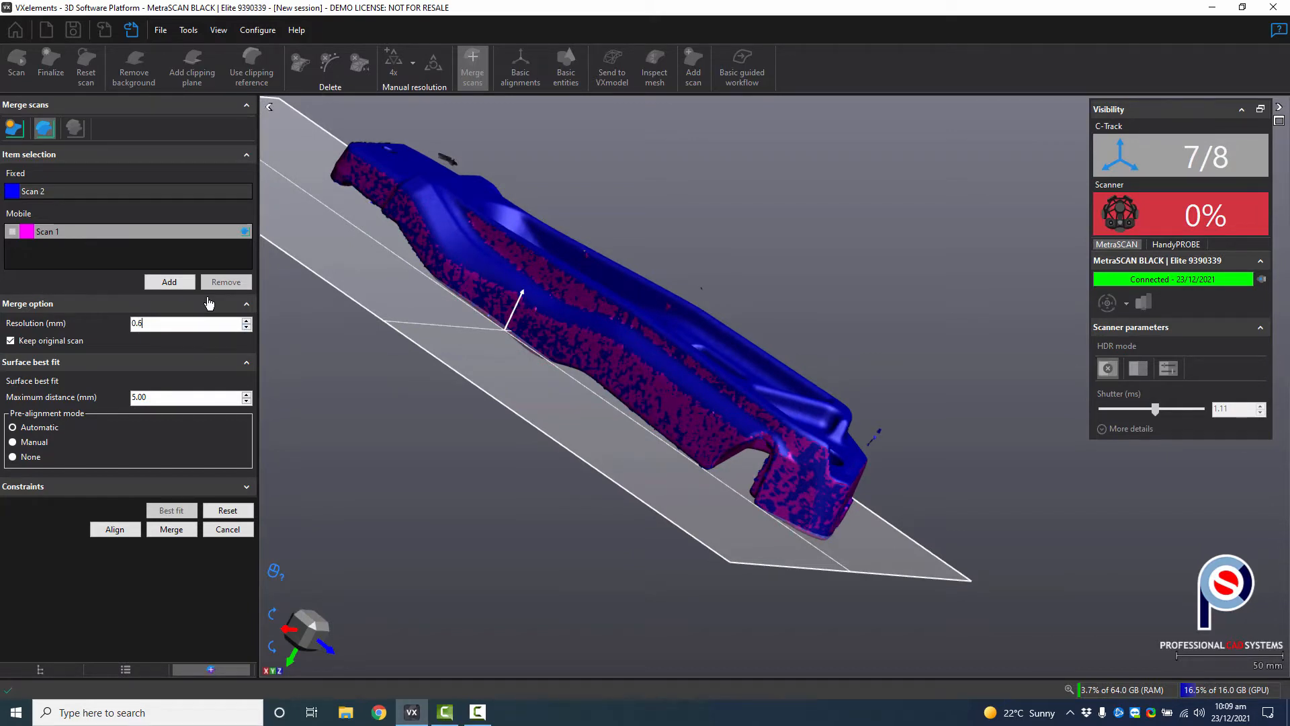
left_click(173, 530)
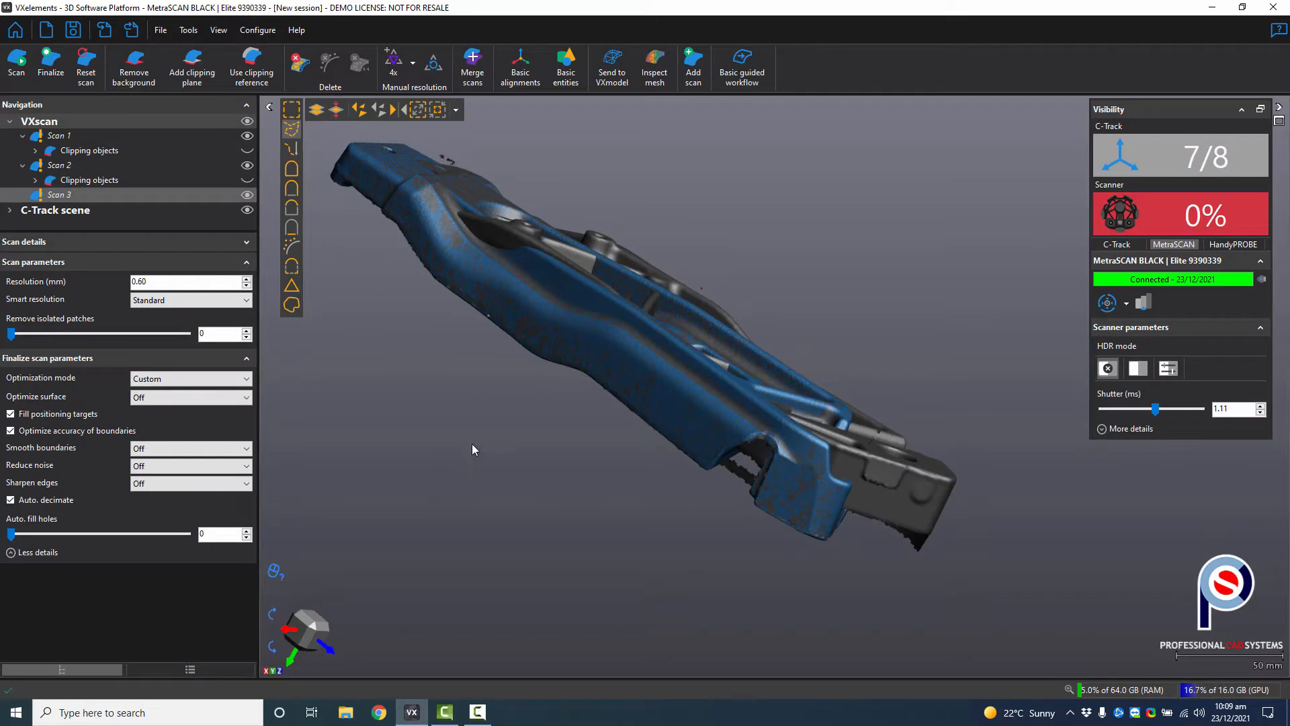
left_click(249, 165)
left_click(248, 137)
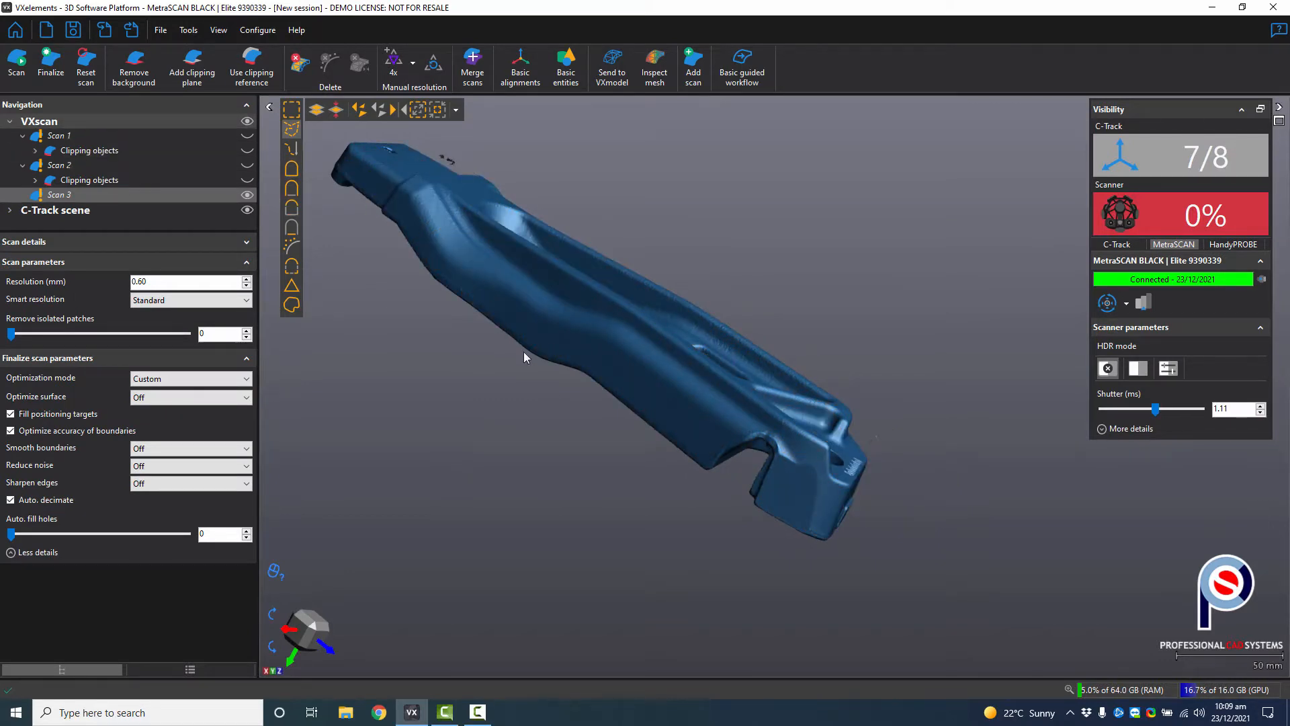
- Select the connected mesh of the part in the merged scan and delete all unselected stray patches
left_click_drag(525, 357, 602, 347)
scroll(639, 356, "up", 3)
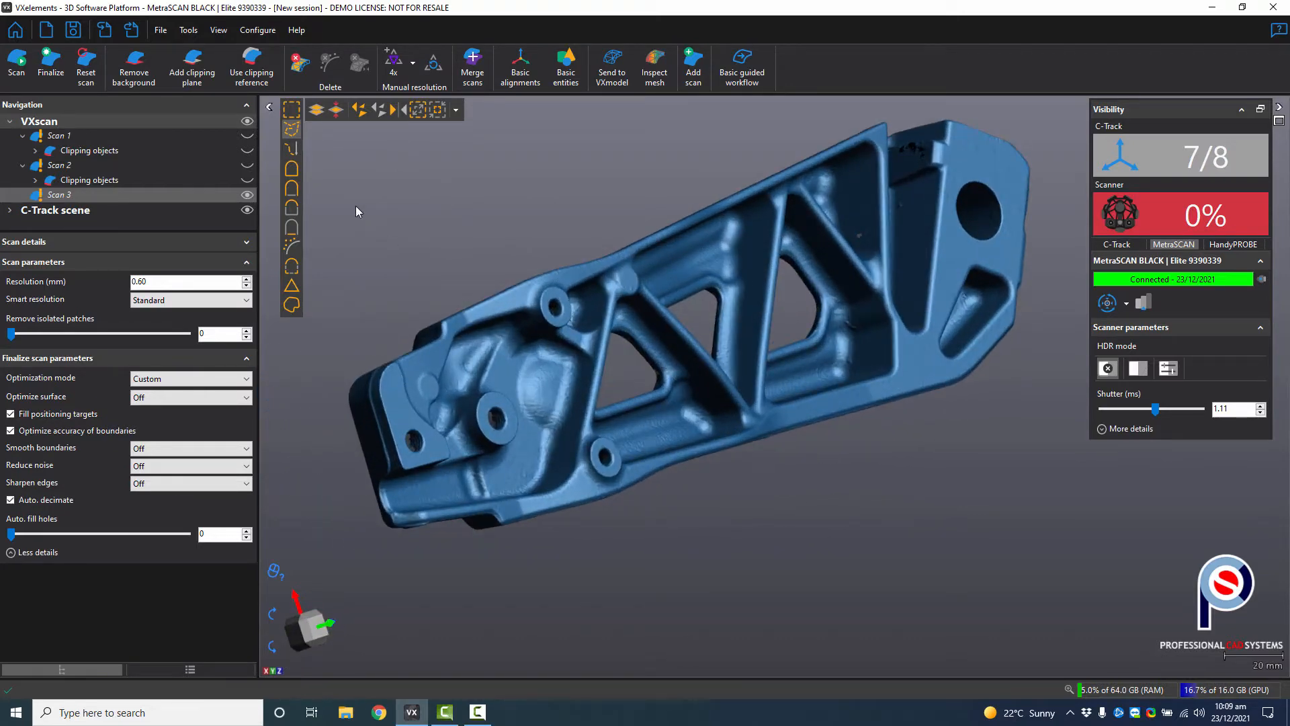
left_click(296, 168)
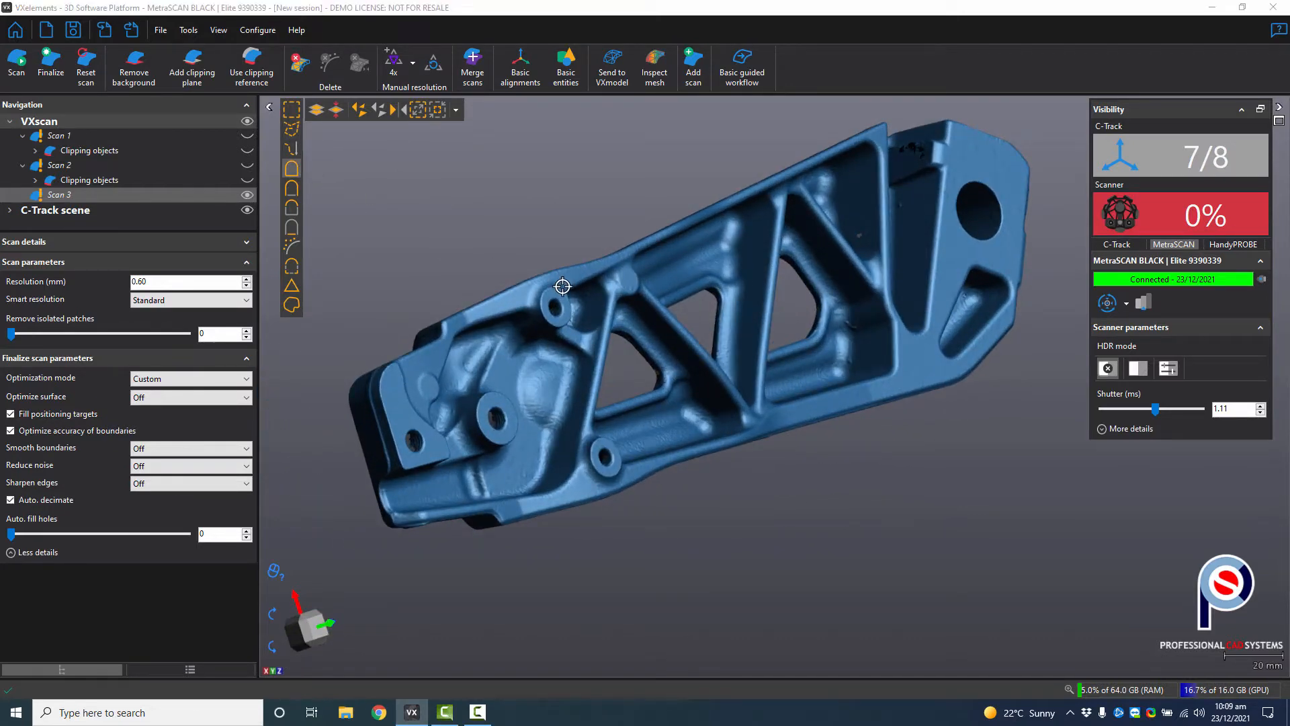
left_click(545, 285)
left_click_drag(790, 328, 756, 252)
scroll(724, 302, "down", 3)
left_click_drag(724, 302, 699, 260)
scroll(457, 456, "up", 5)
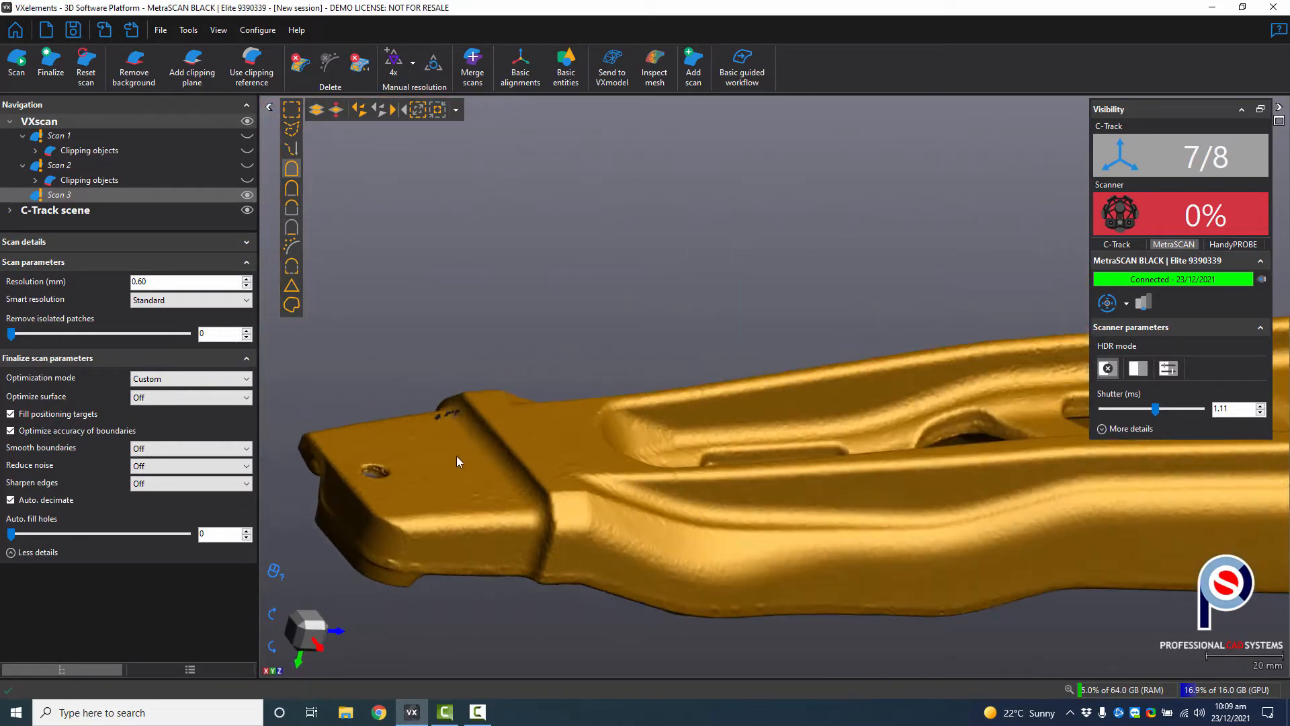
left_click_drag(458, 450, 544, 450)
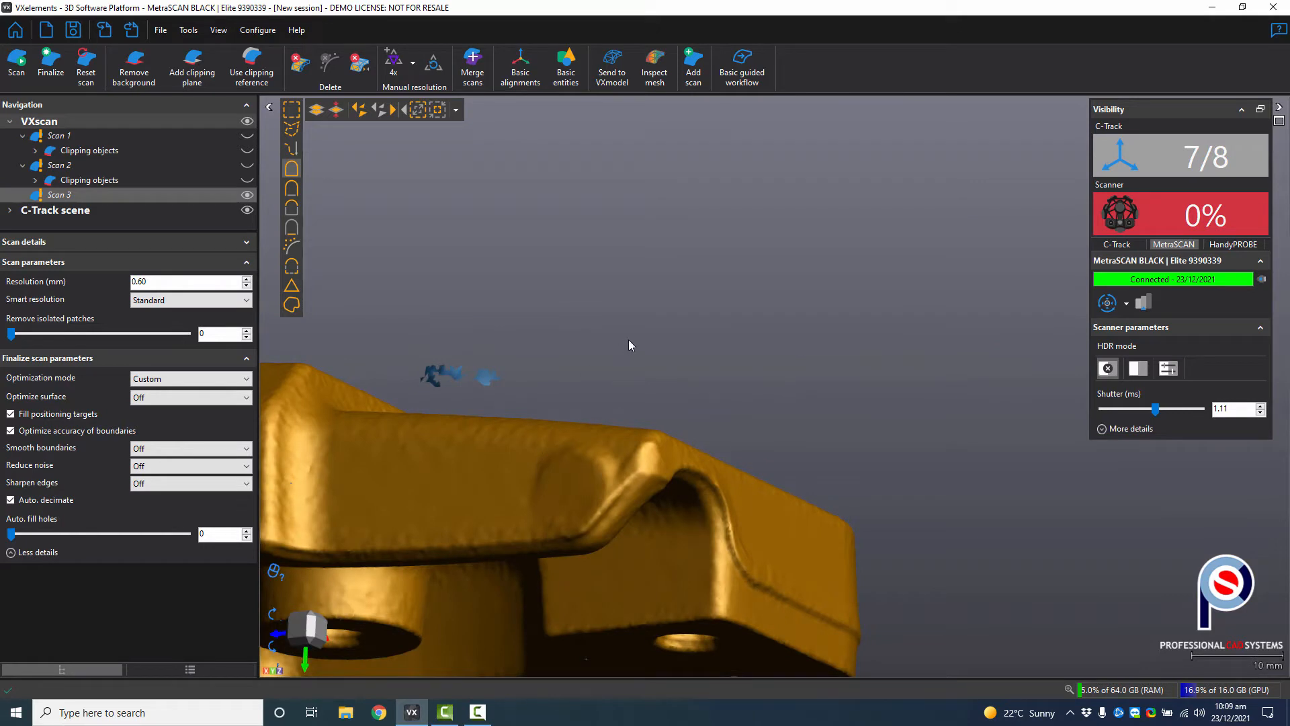
left_click(367, 70)
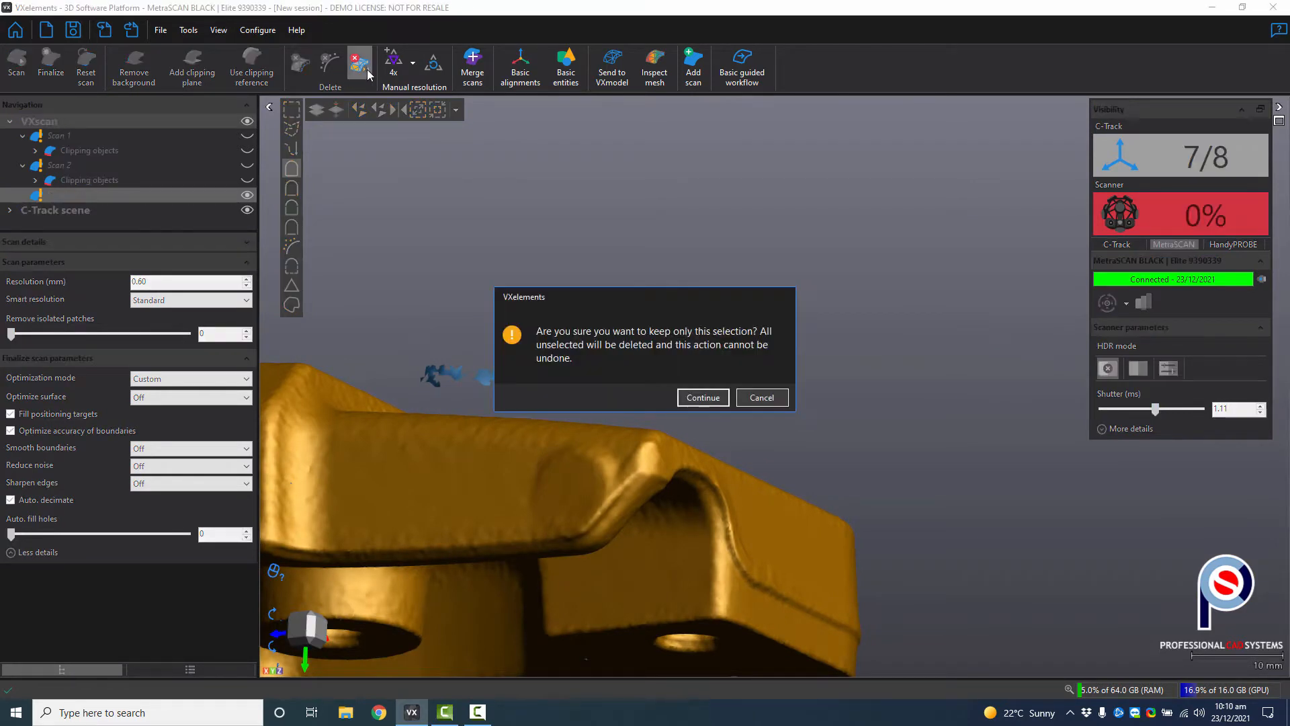
left_click(702, 398)
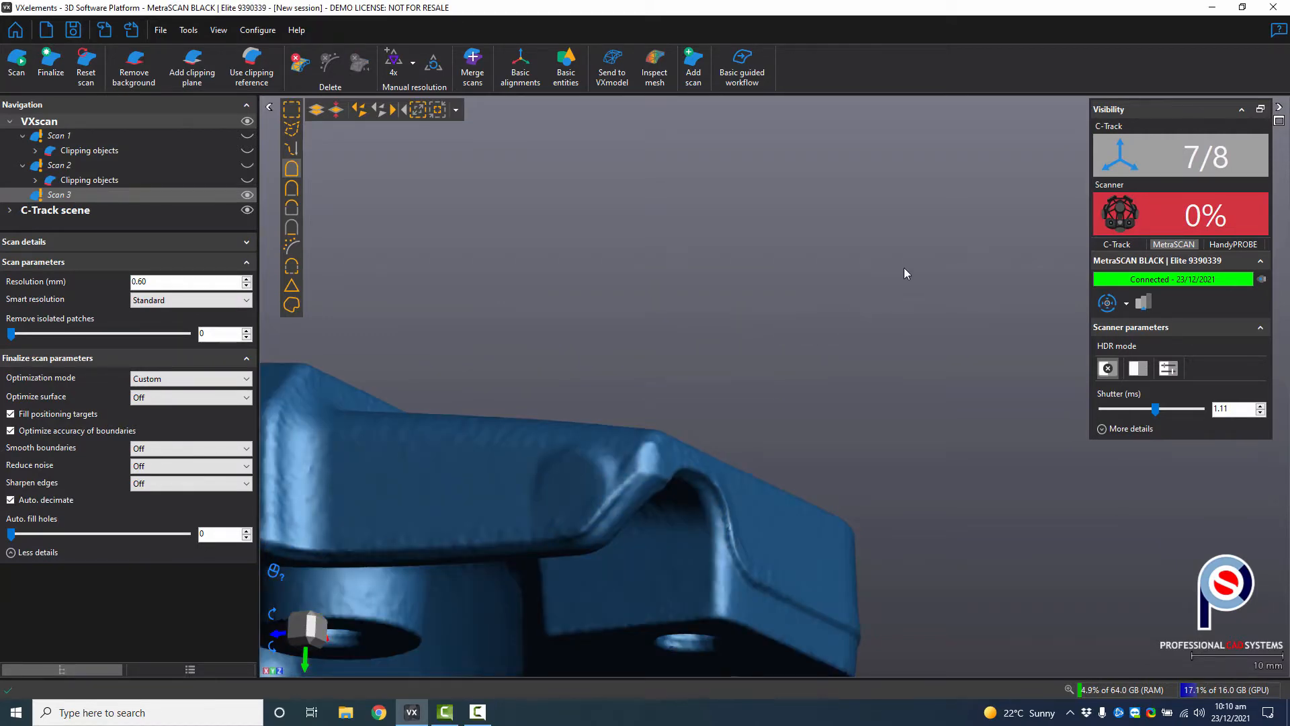
right_click_drag(905, 268, 816, 308)
scroll(759, 352, "down", 3)
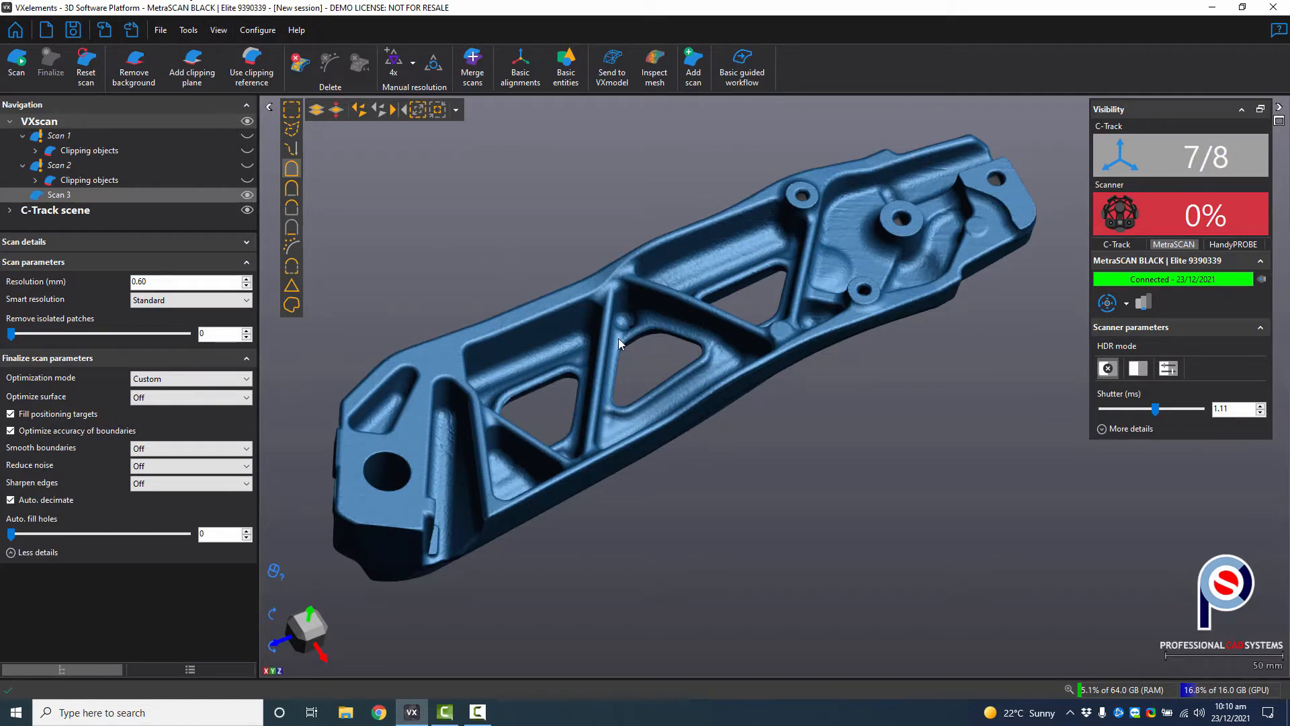
left_click_drag(619, 343, 622, 311)
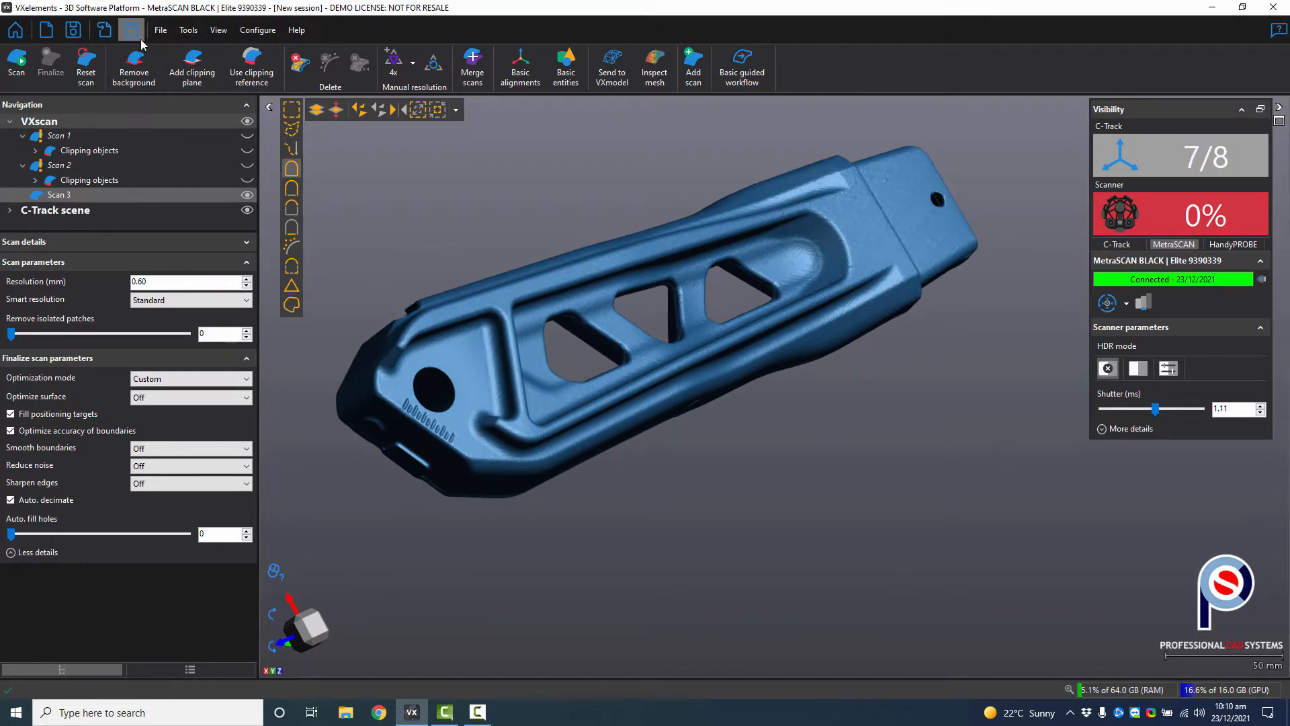
- Export the merged Scan 3 mesh to the Desktop as a binary STL file named Motor Cycle Part
left_click(161, 31)
mouse_move(178, 147)
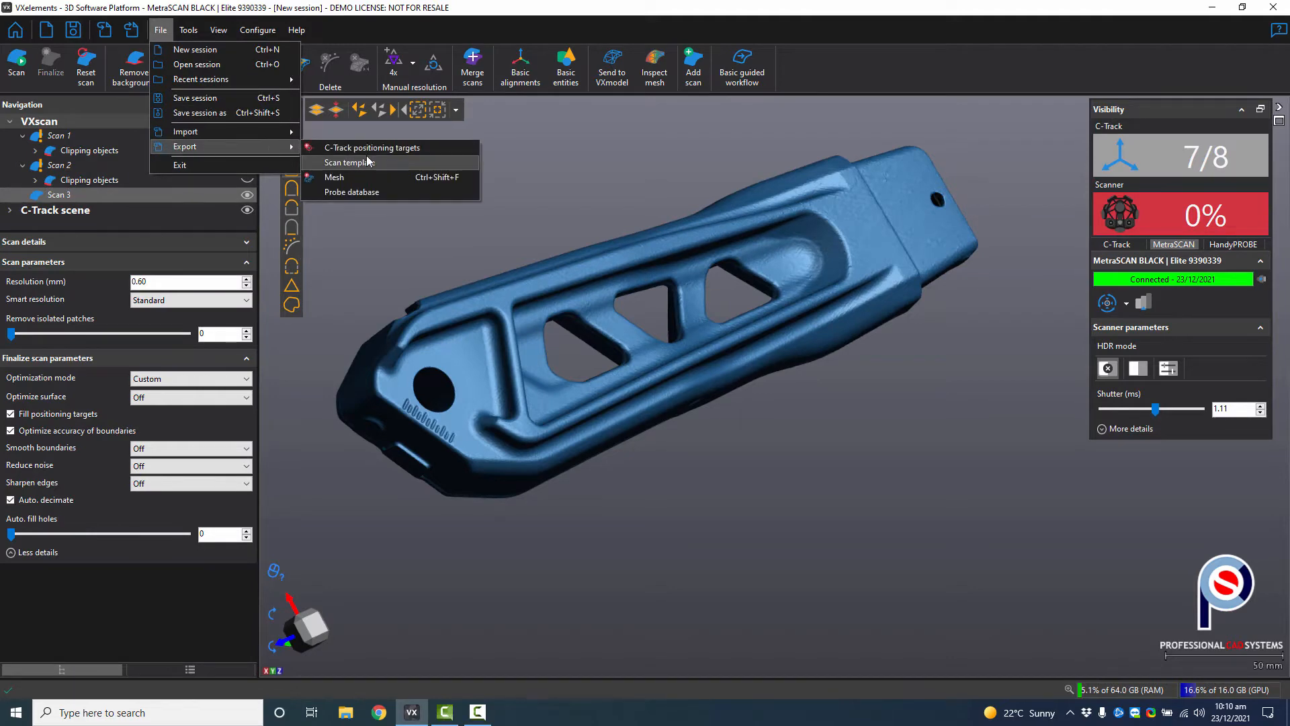
left_click(351, 177)
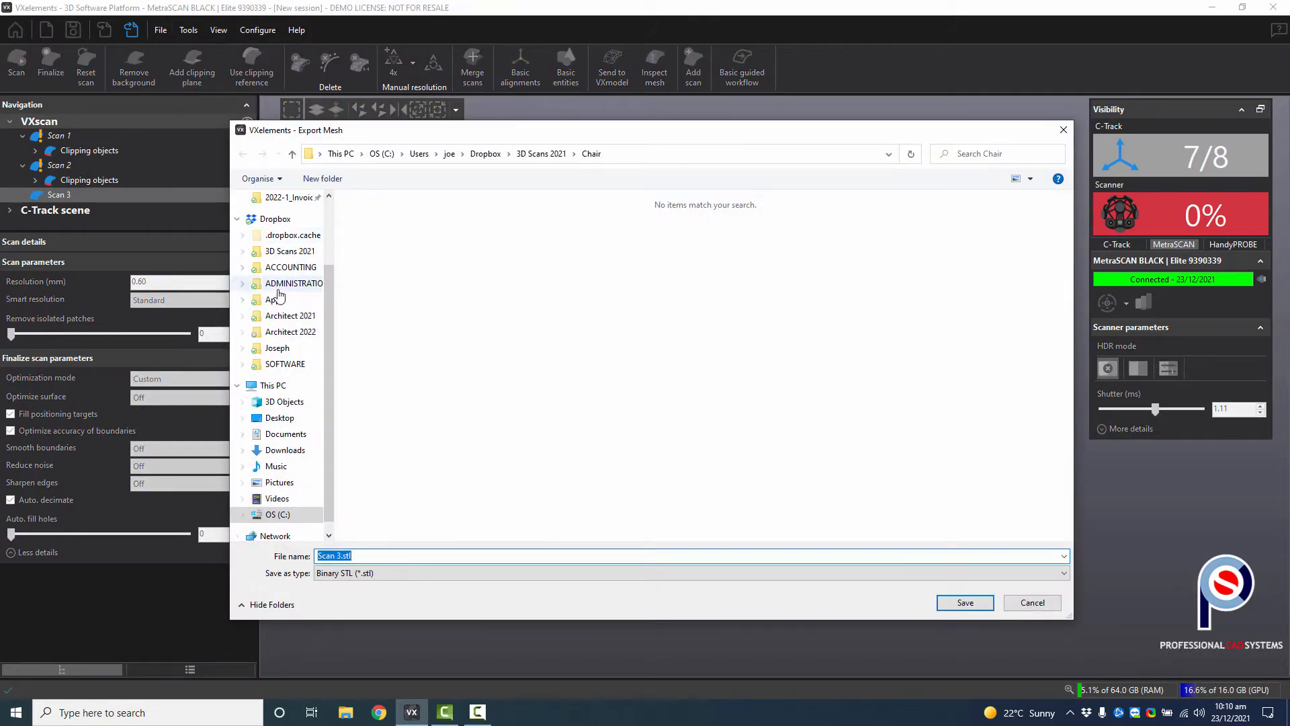
scroll(280, 295, "up", 3)
left_click(280, 224)
left_click(419, 556)
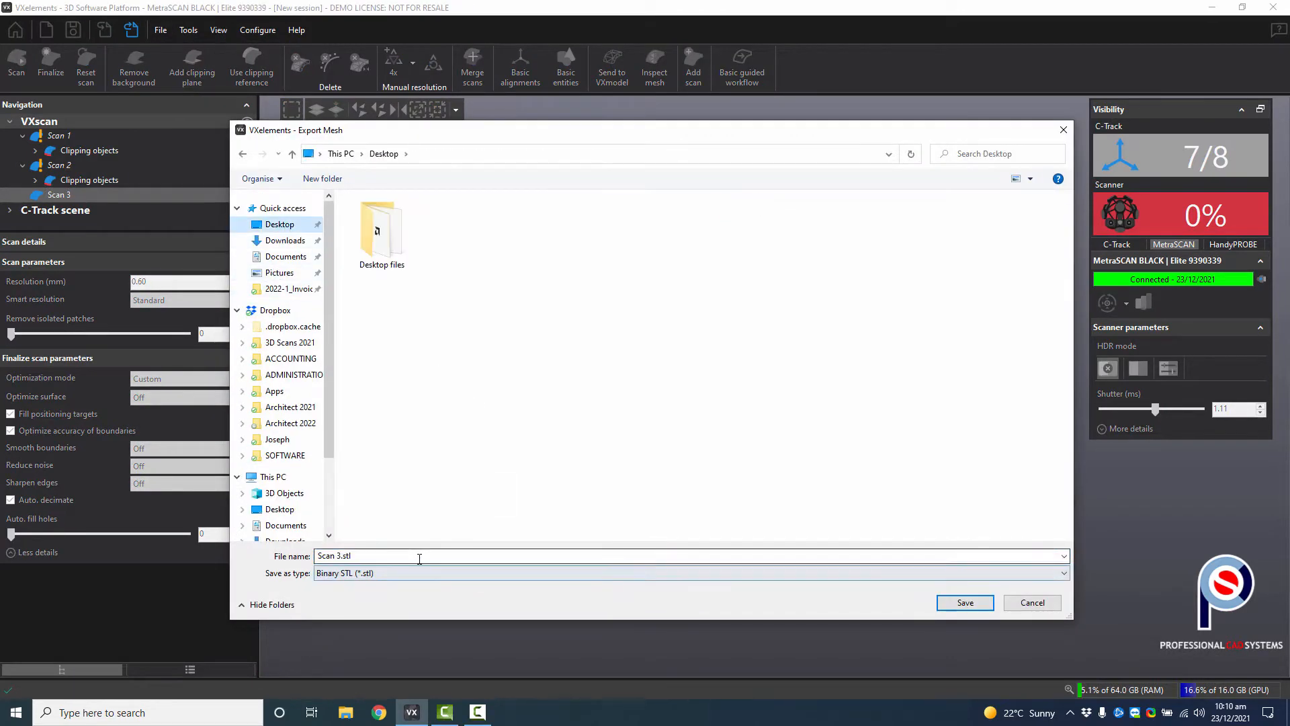
left_click(419, 558)
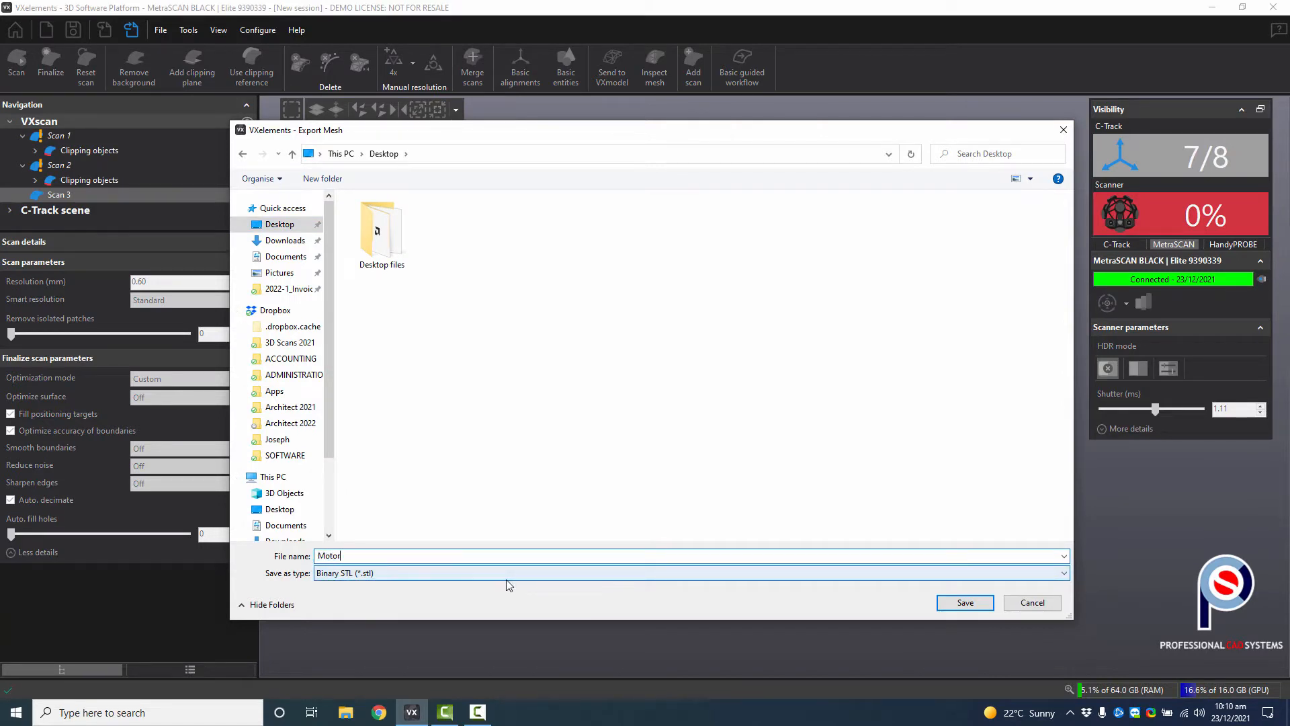
type("Motor Cycle Part")
key("Return")
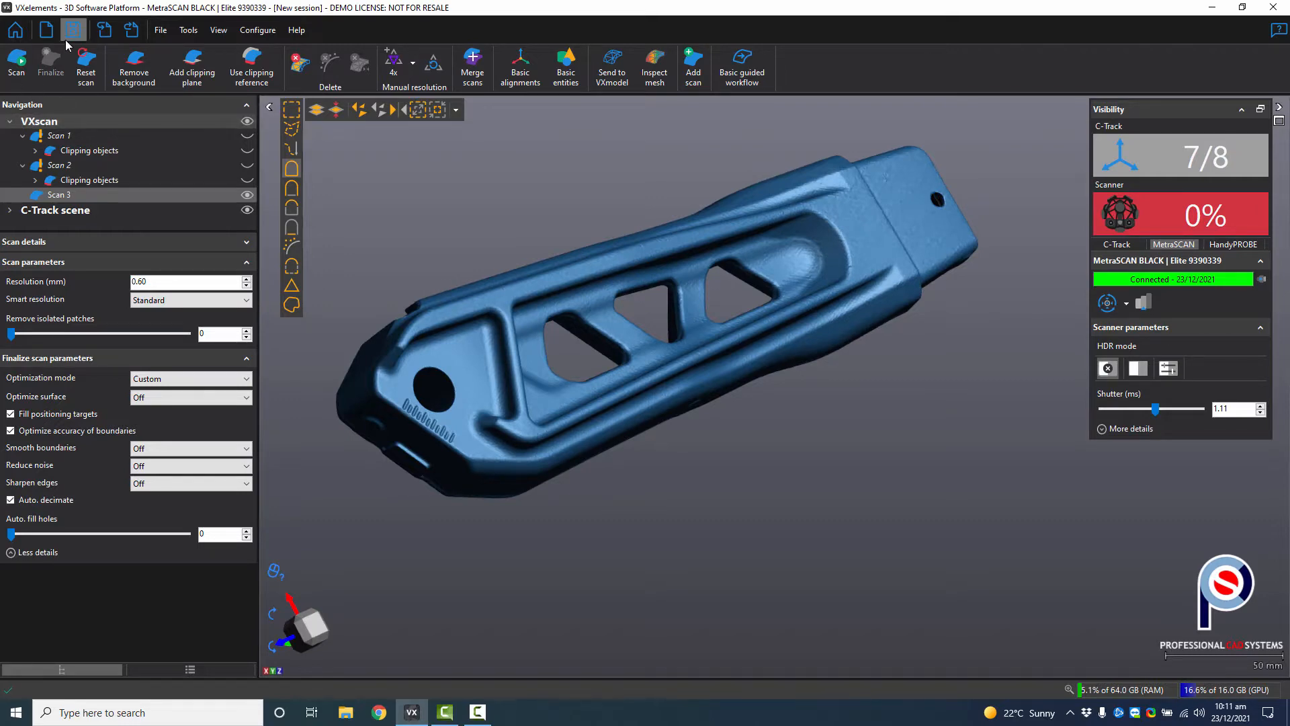
- Save the session to the Desktop as a session file named Motor Cycle Part
left_click(131, 29)
type("Mo")
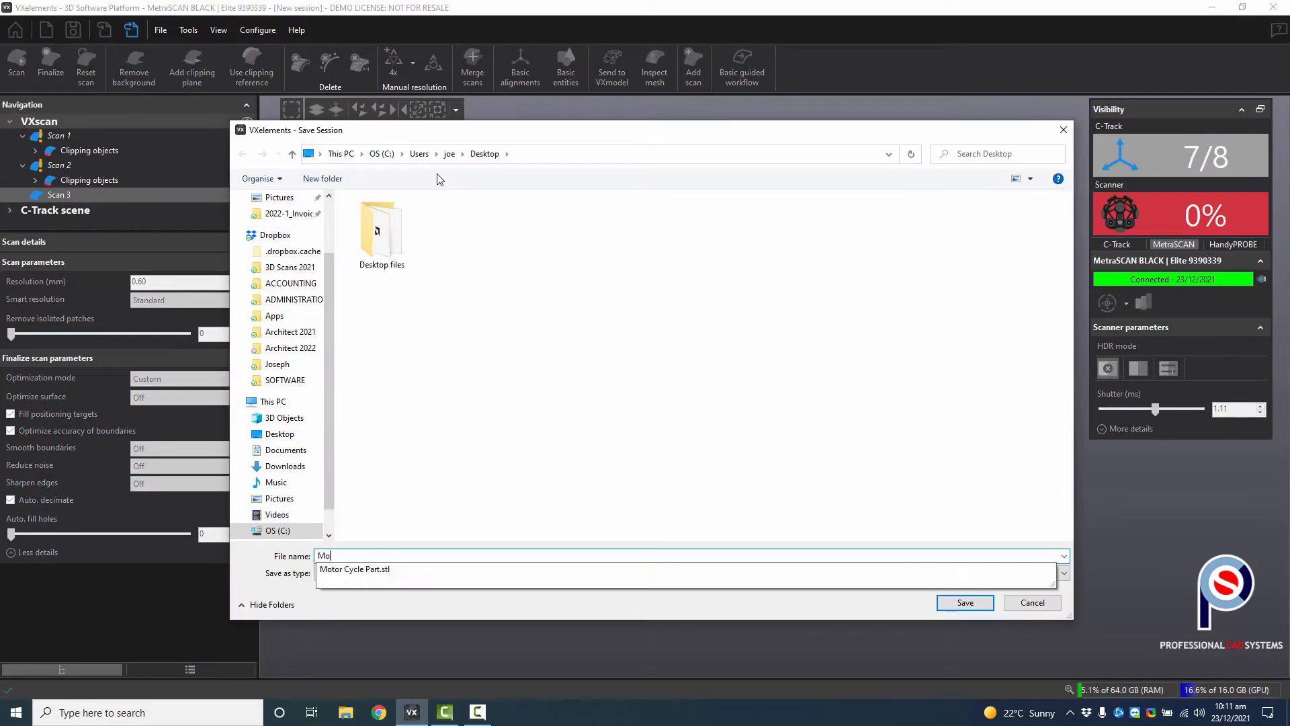
left_click(436, 568)
left_click(444, 555)
key("BackSpace")
key("BackSpace")
key("BackSpace")
key("BackSpace")
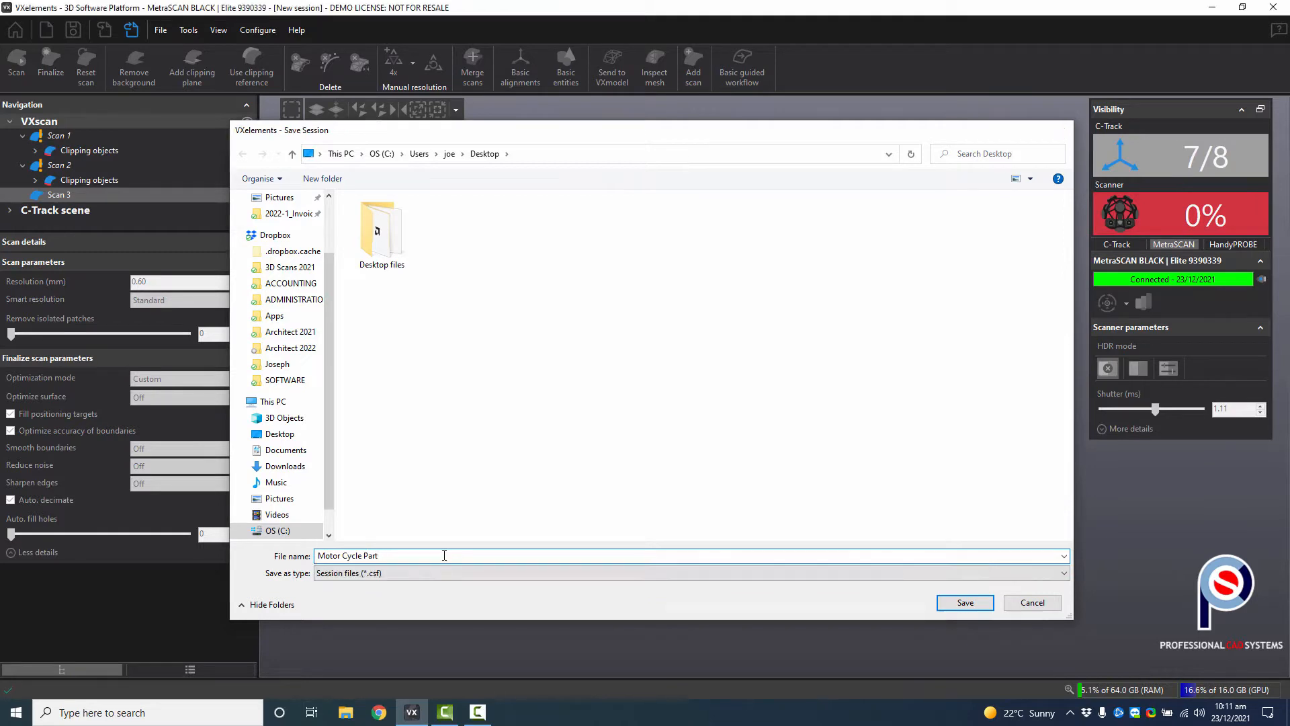
key("Return")
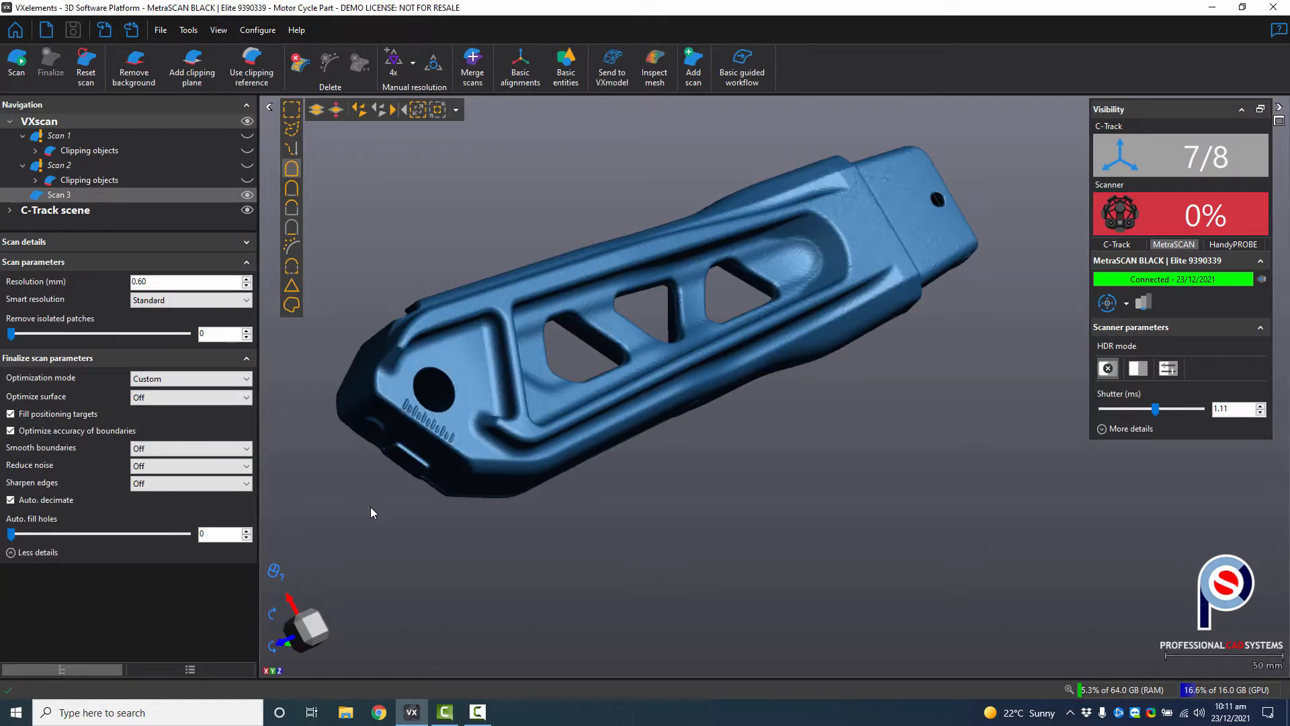
- Show the merged mesh as triangles and wire frame and examine the triangulation around the large hole and ribs
scroll(454, 422, "up", 10)
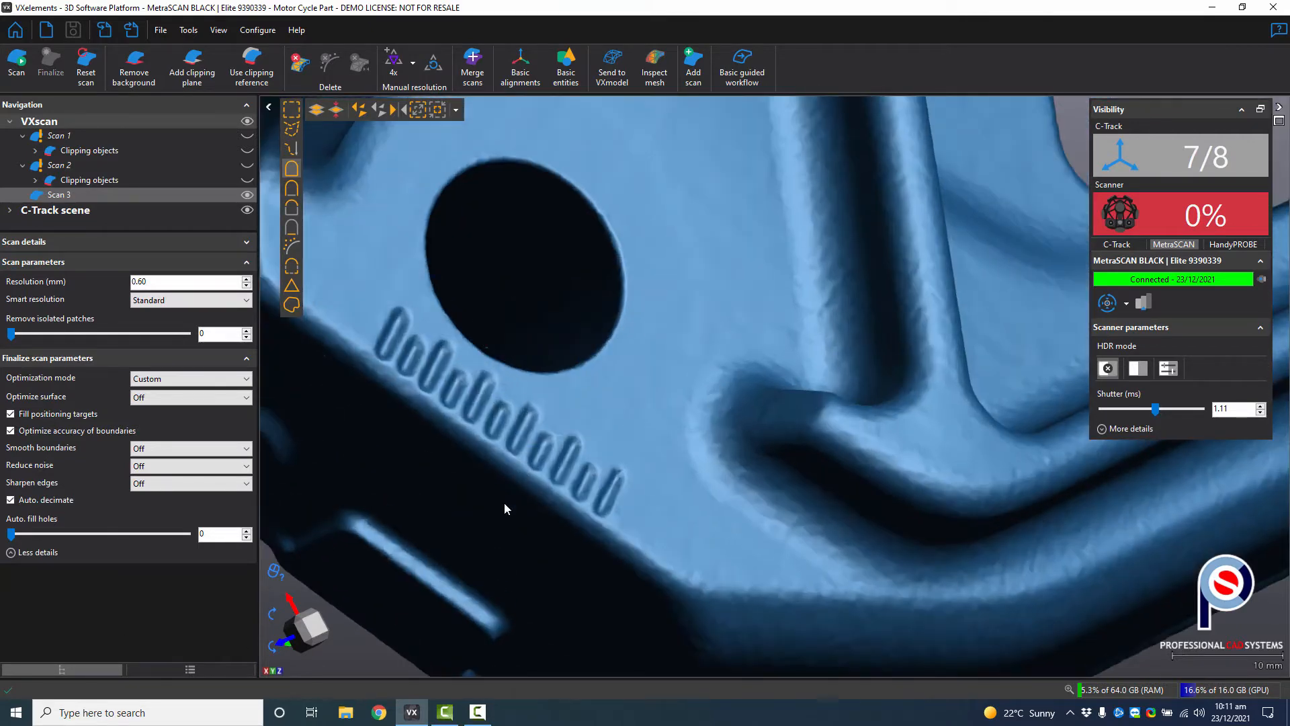
scroll(484, 470, "down", 5)
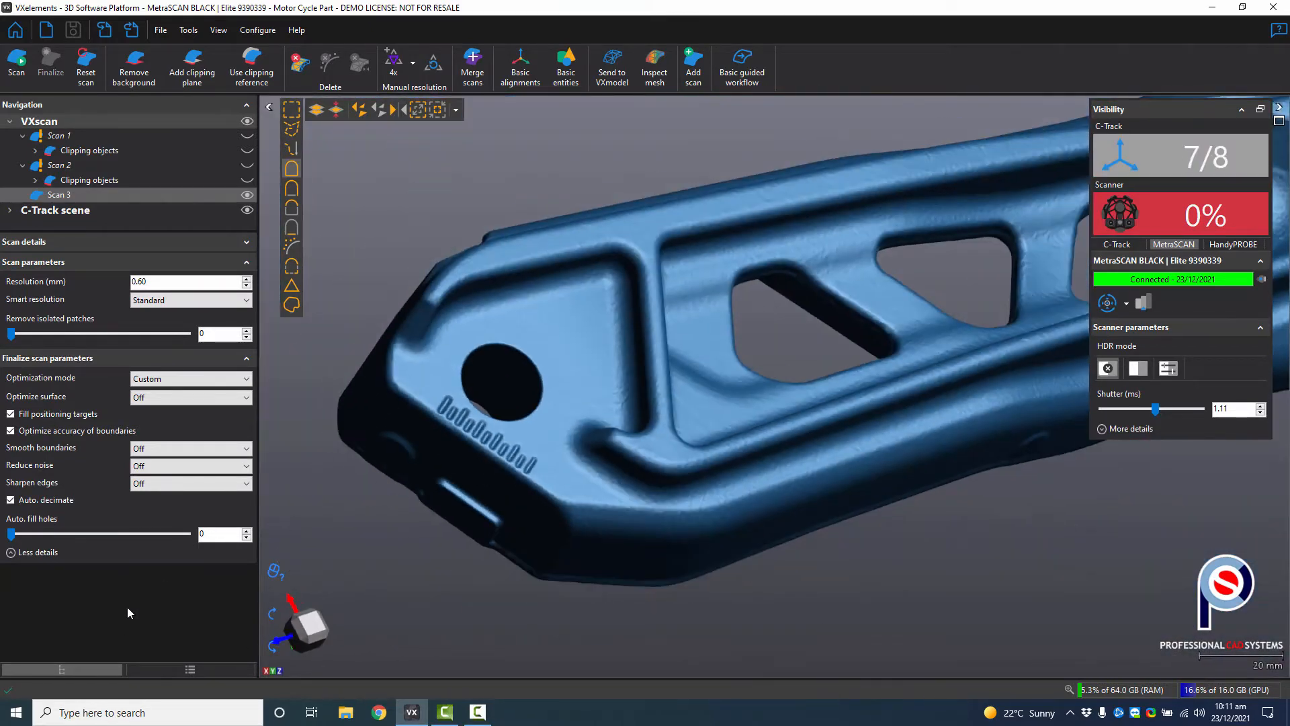
left_click(144, 664)
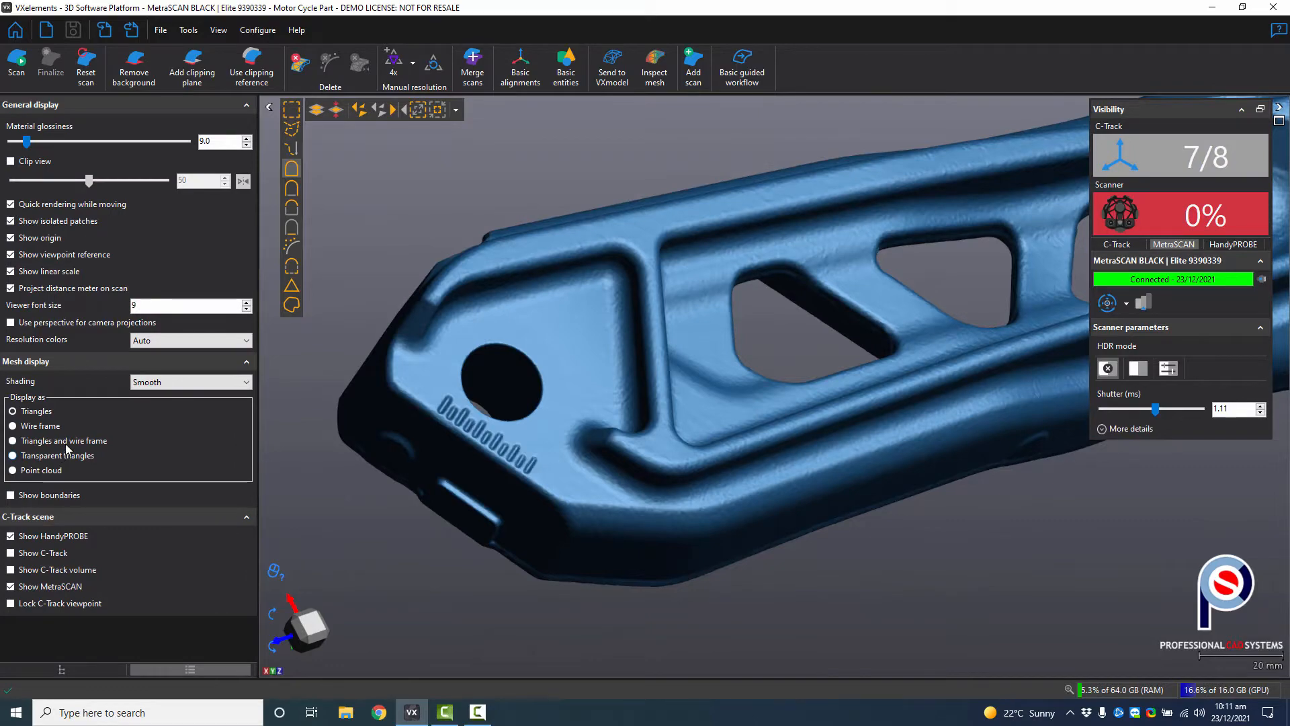
scroll(577, 376, "up", 5)
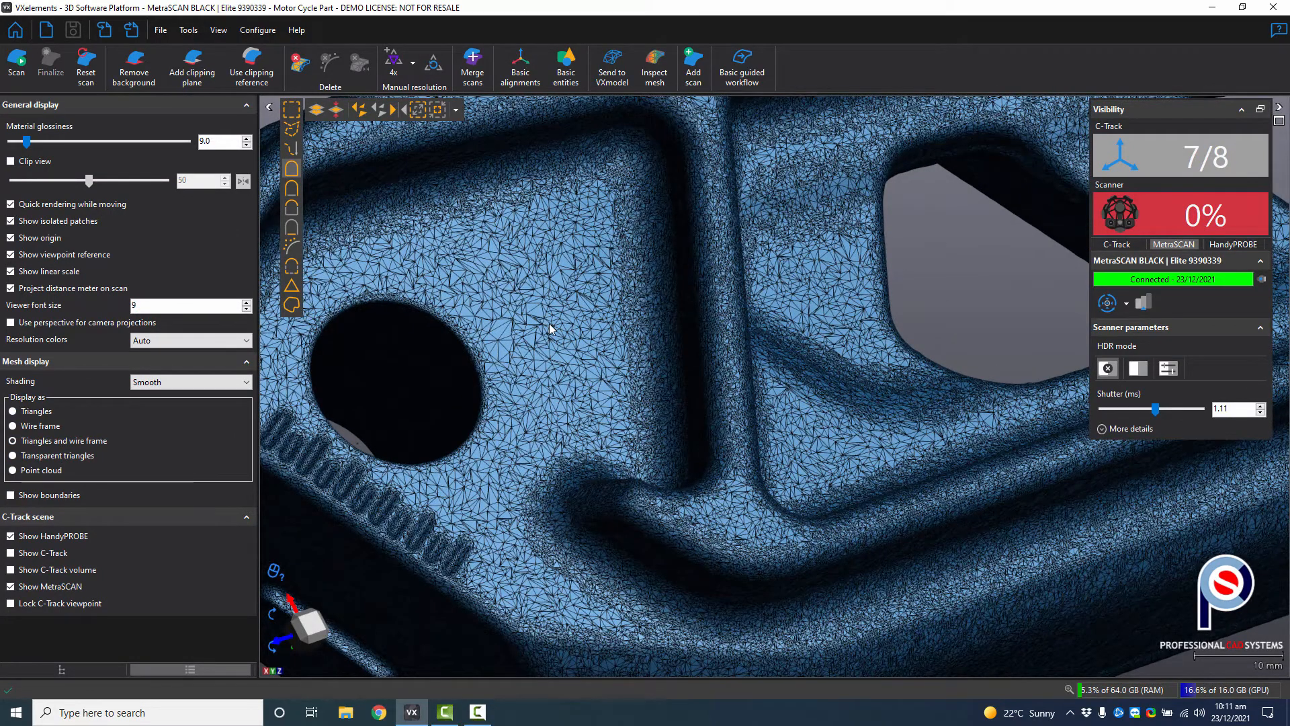
scroll(549, 328, "down", 5)
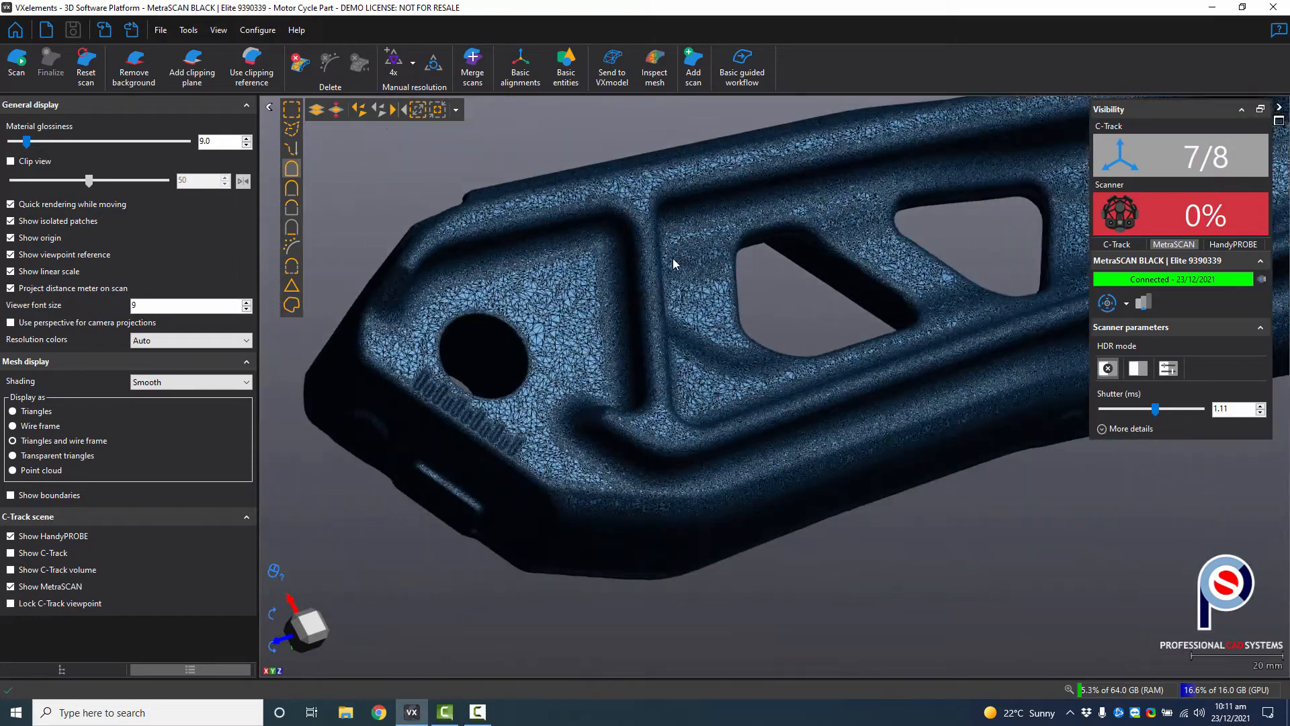
scroll(603, 398, "down", 4)
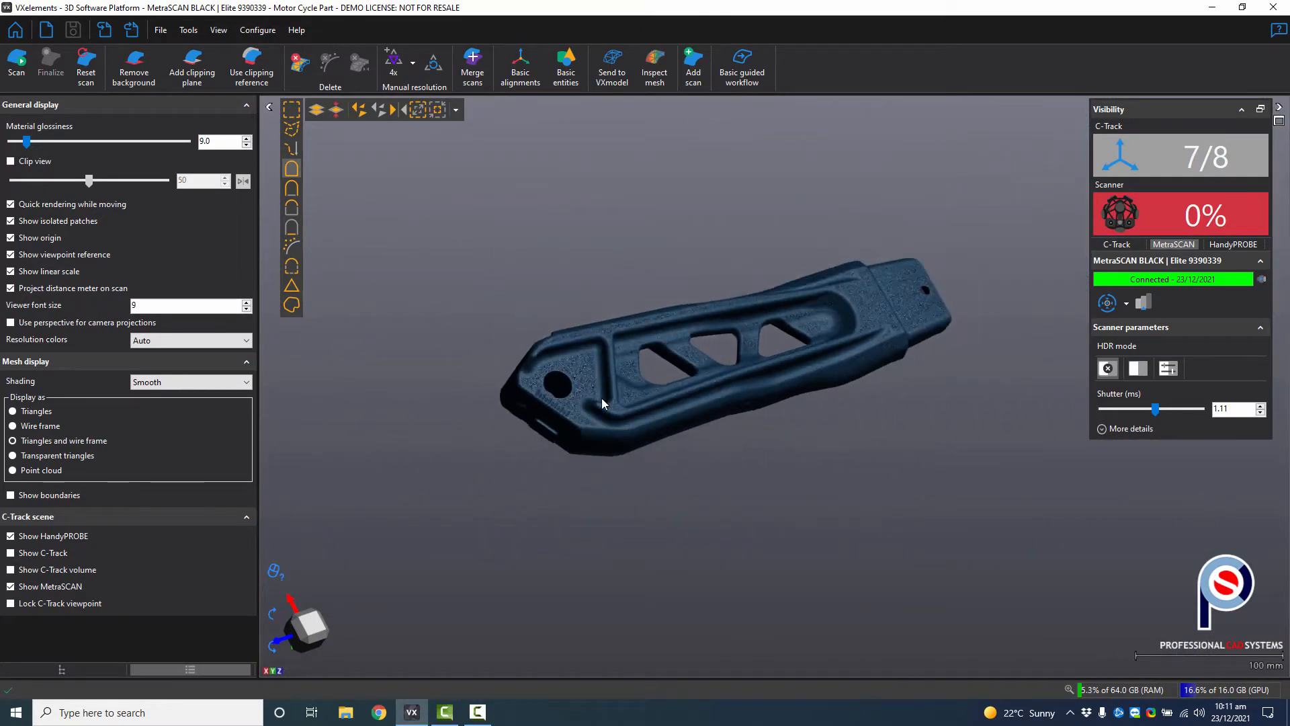
- Examine the wire frame at the embossed marks beside the large hole and on the ribbed side, and return the display to plain triangles
middle_click_drag(603, 398, 524, 436)
scroll(467, 448, "up", 9)
scroll(501, 409, "up", 3)
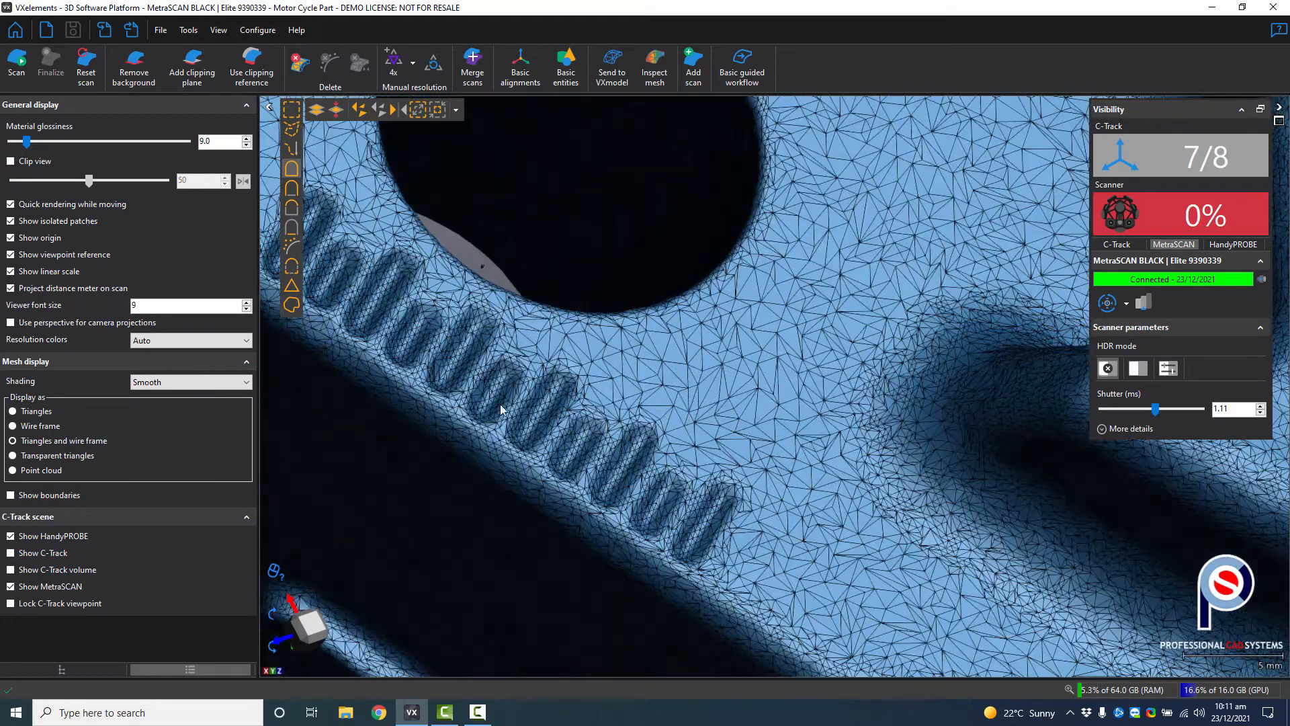
scroll(458, 422, "down", 10)
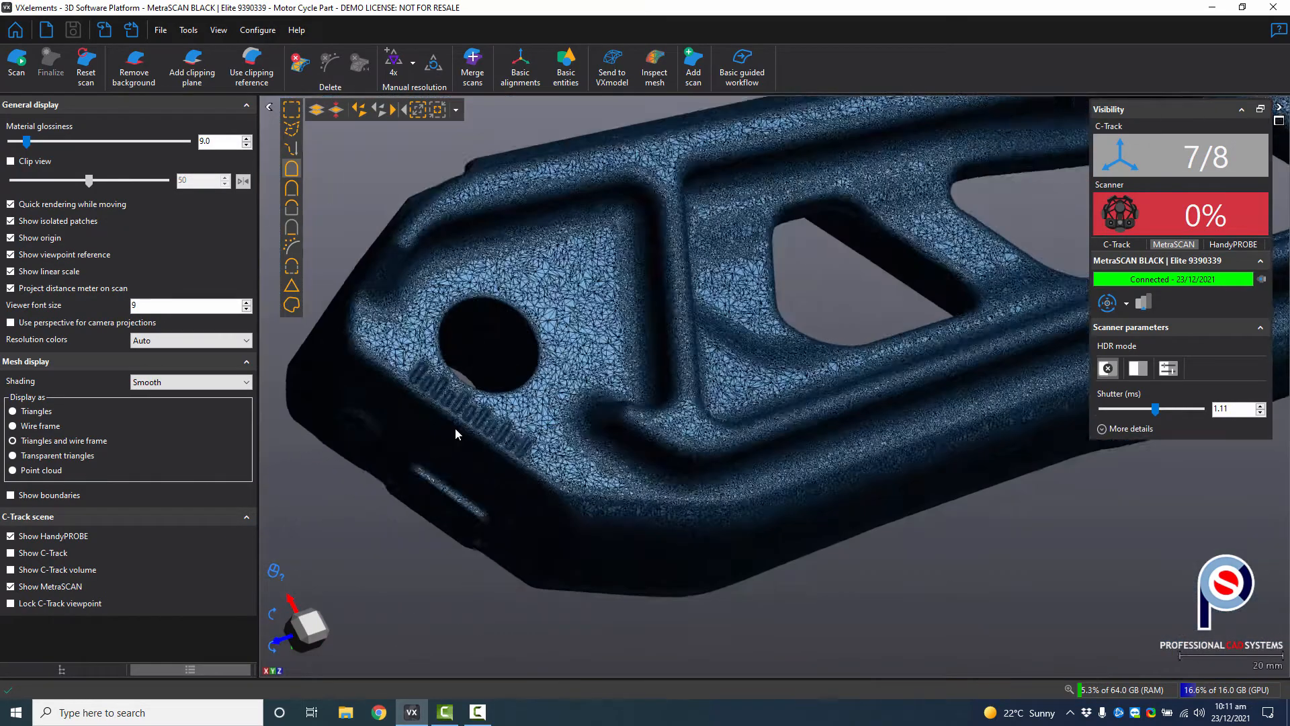
left_click_drag(522, 447, 604, 351)
middle_click_drag(612, 475, 580, 397)
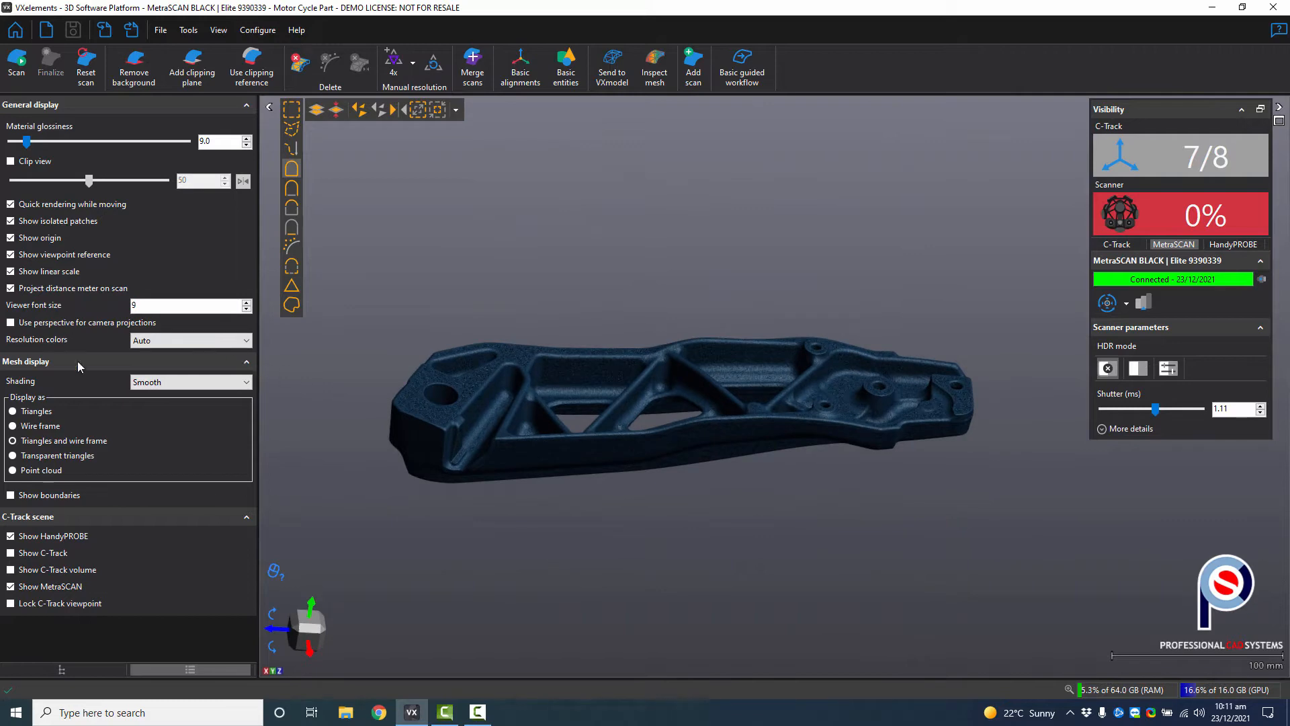
left_click(37, 412)
mouse_move(564, 389)
left_mouse_down()
mouse_move(614, 383)
mouse_move(613, 409)
mouse_move(553, 397)
left_mouse_up()
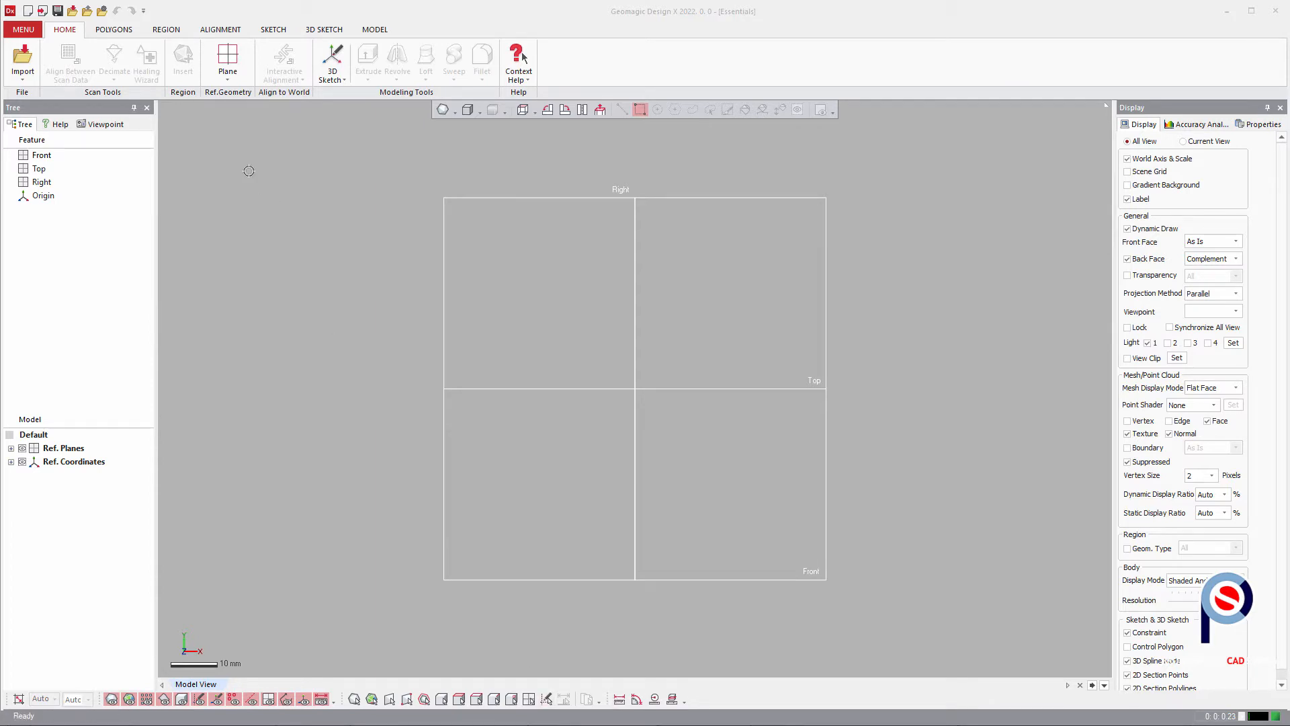
- Switch to Geomagic Design X and import the Motor Cycle Part 2.stl mesh
left_click(72, 11)
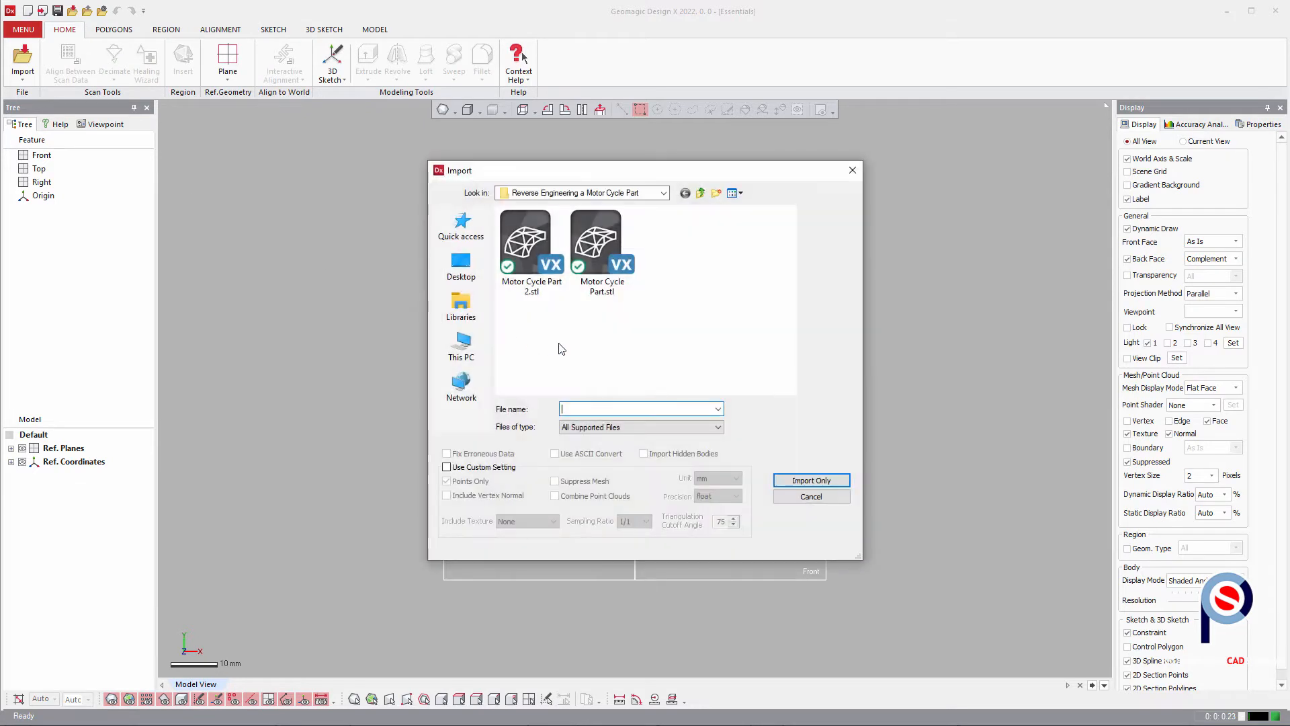
double_click(531, 269)
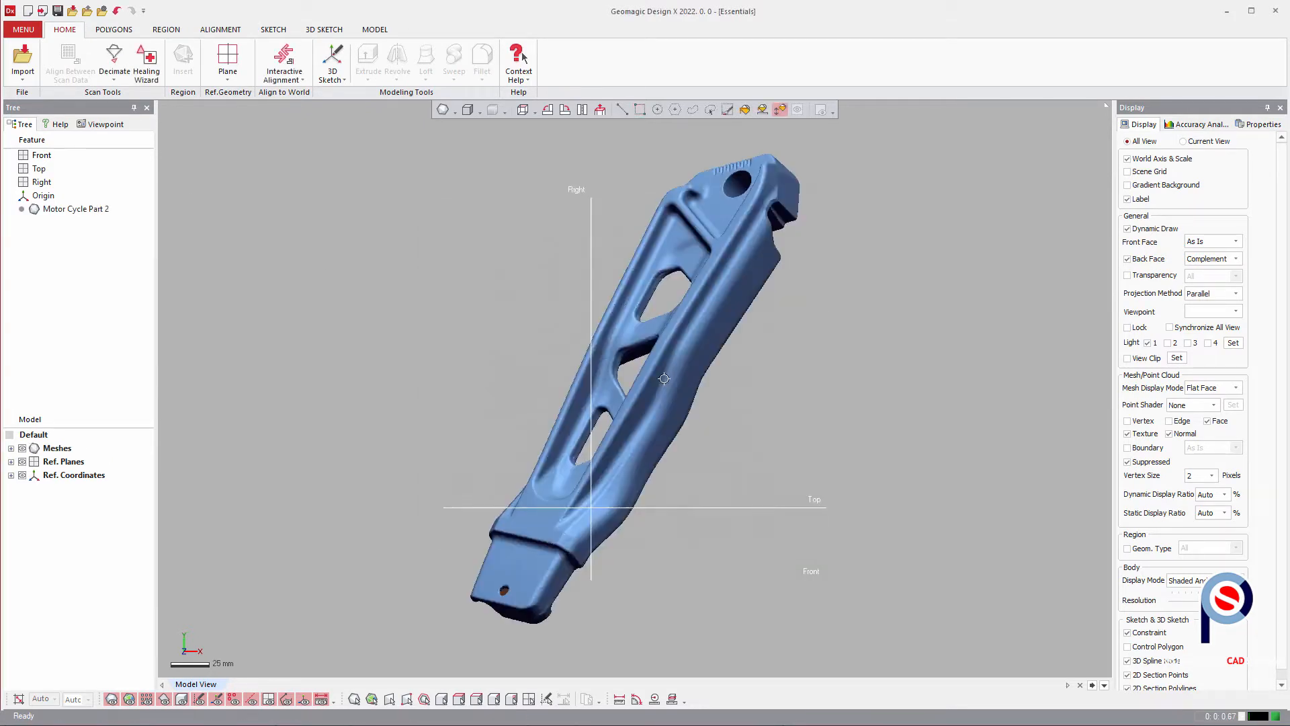
right_click_drag(682, 283, 483, 231)
mouse_move(687, 351)
right_mouse_down()
mouse_move(753, 326)
mouse_move(653, 375)
mouse_move(699, 380)
right_mouse_up()
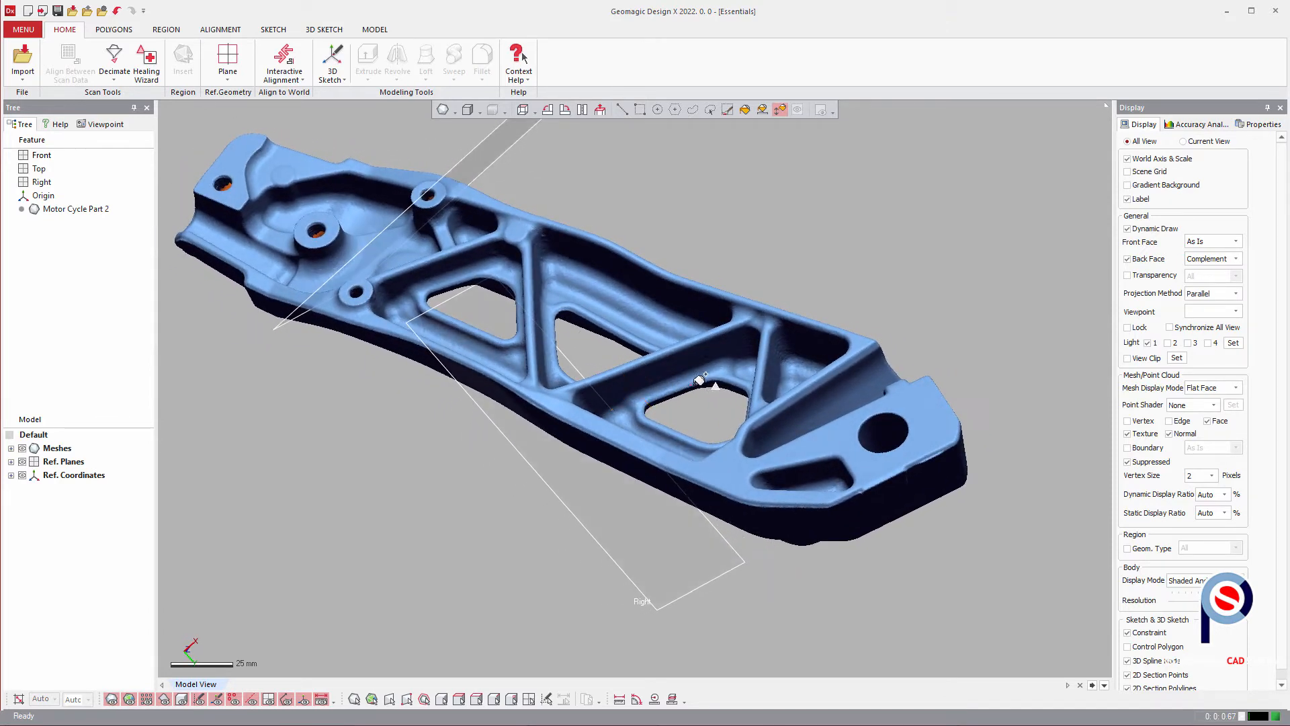
- Select the flat face around the large end hole with Smart Selection and insert it as a region
left_click(780, 111)
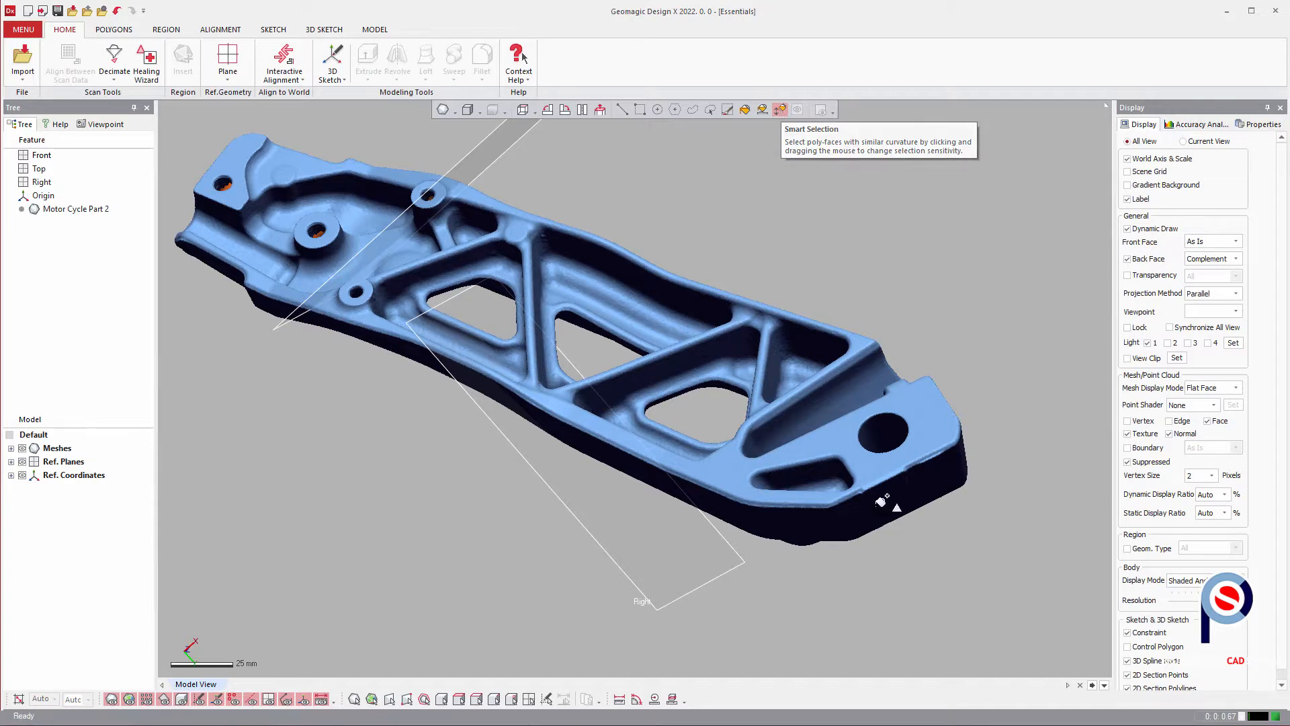
left_click(849, 436)
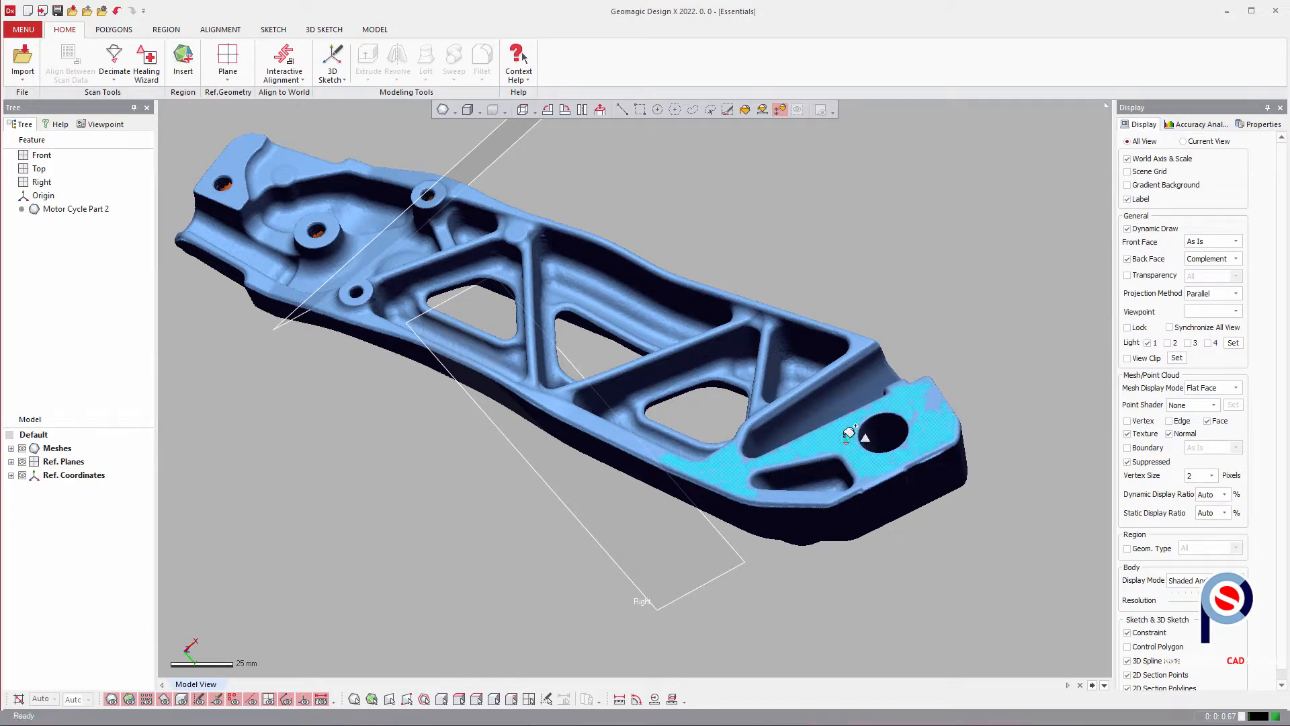
right_click_drag(884, 491, 927, 478)
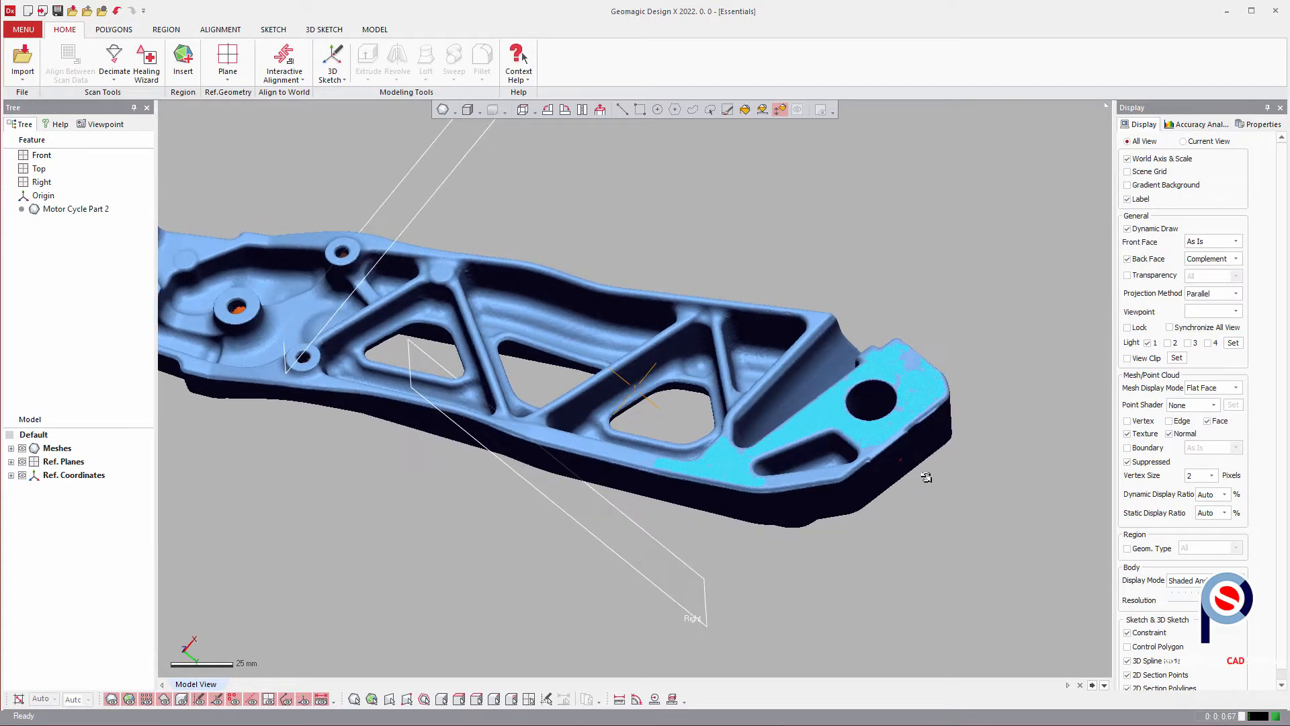
left_click(161, 33)
left_click(22, 55)
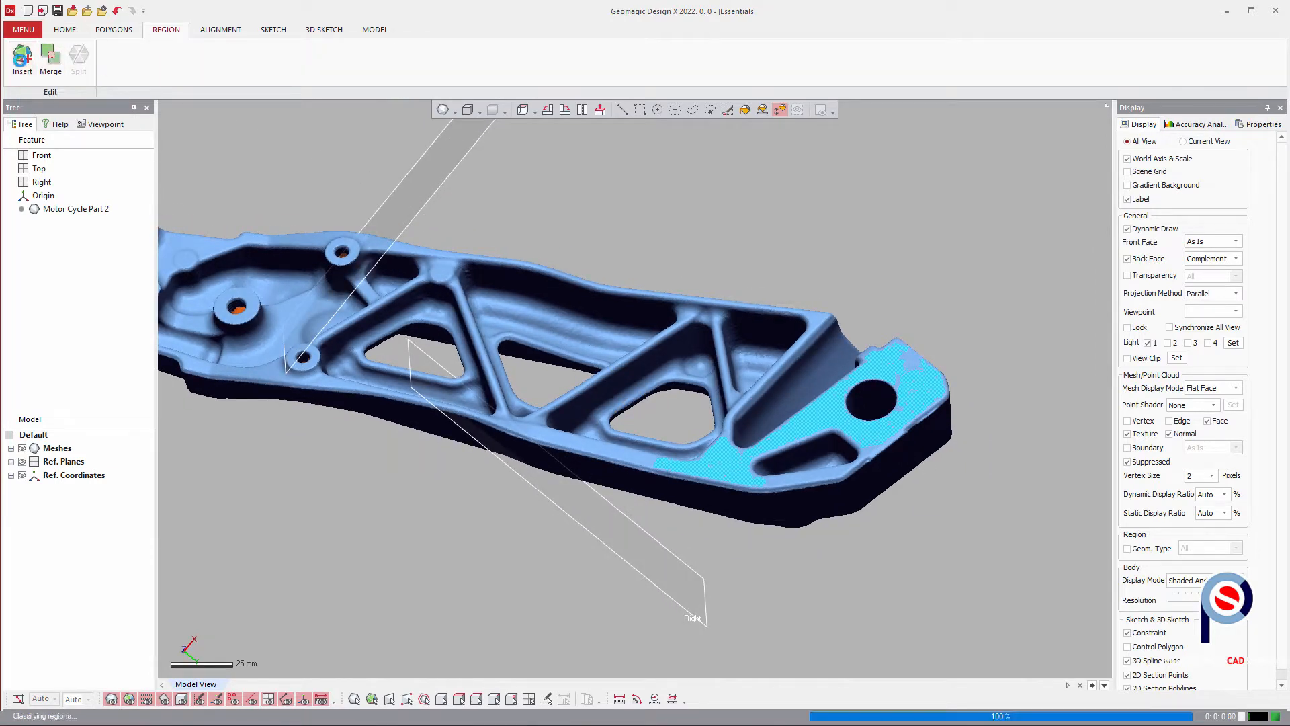
- Select the cylindrical inner wall of the large end hole and insert it as a region
scroll(896, 432, "up", 6)
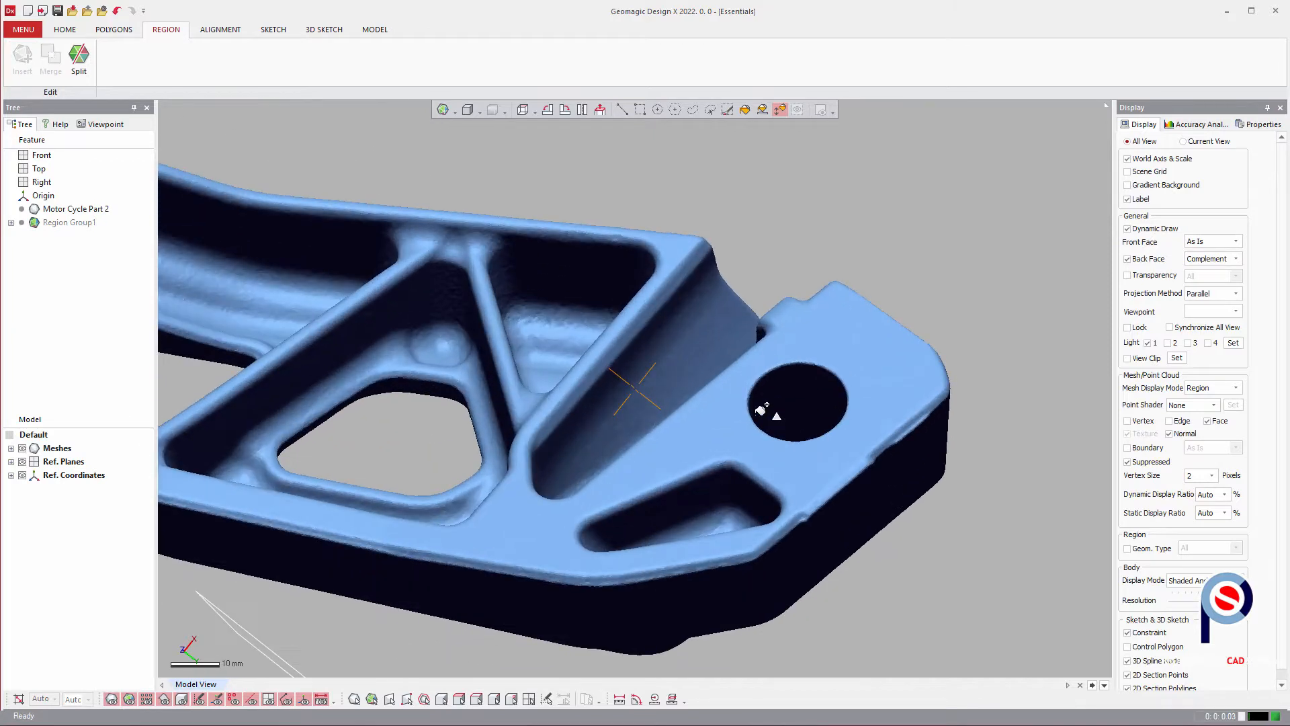
mouse_move(723, 369)
left_mouse_down()
mouse_move(736, 365)
mouse_move(724, 354)
left_mouse_up()
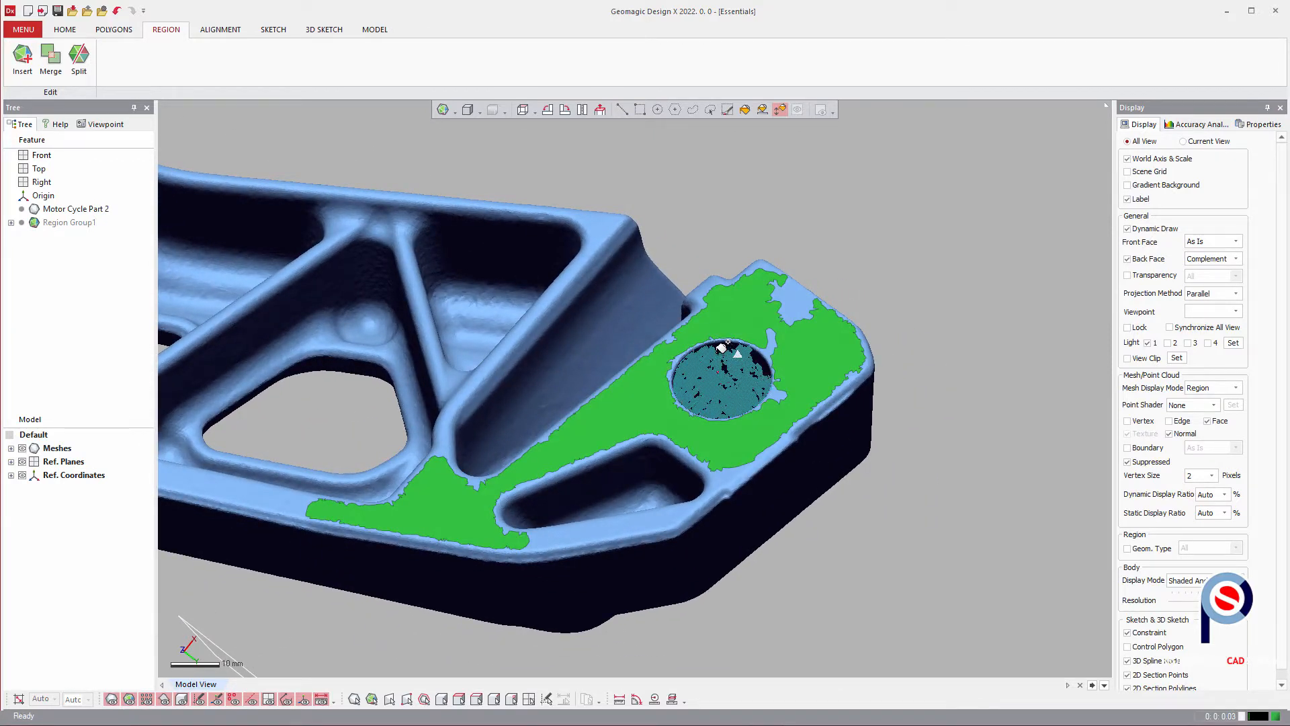
right_click_drag(724, 348, 632, 413)
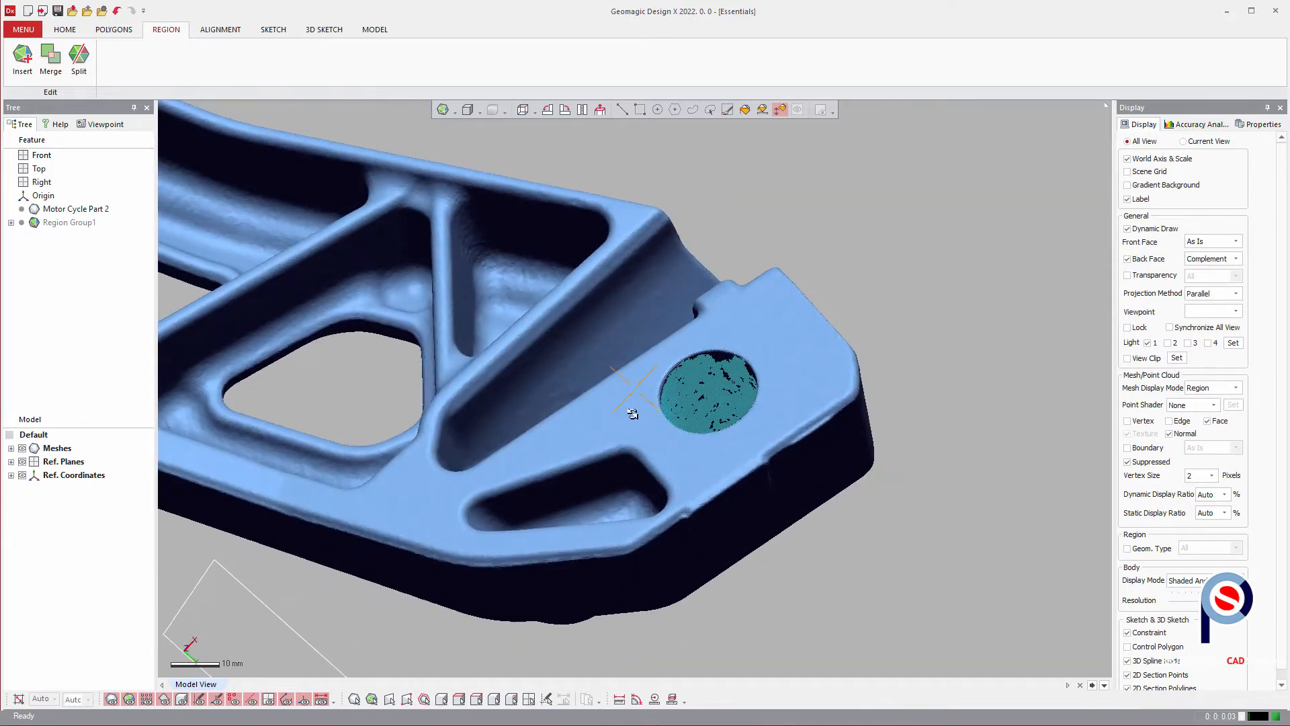
left_click(22, 59)
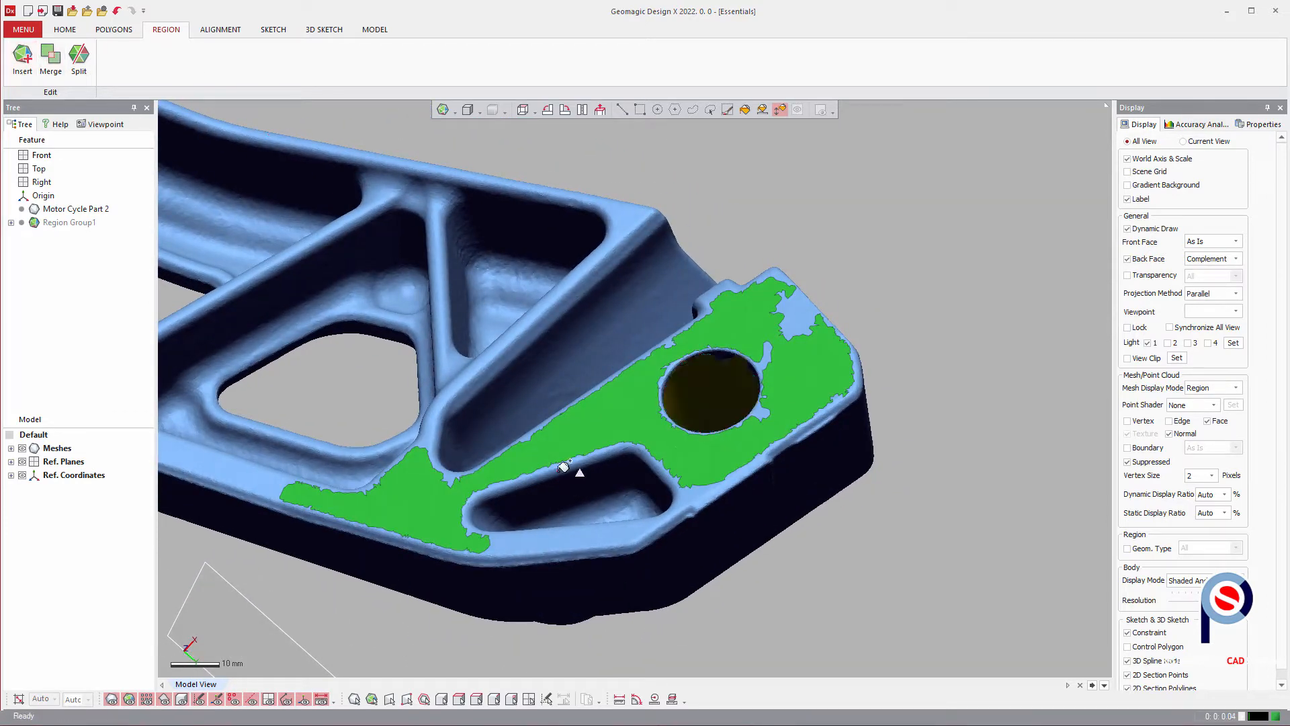
- Select the flat patch on the part's long outer side wall and insert it as a region
right_click_drag(564, 466, 655, 238)
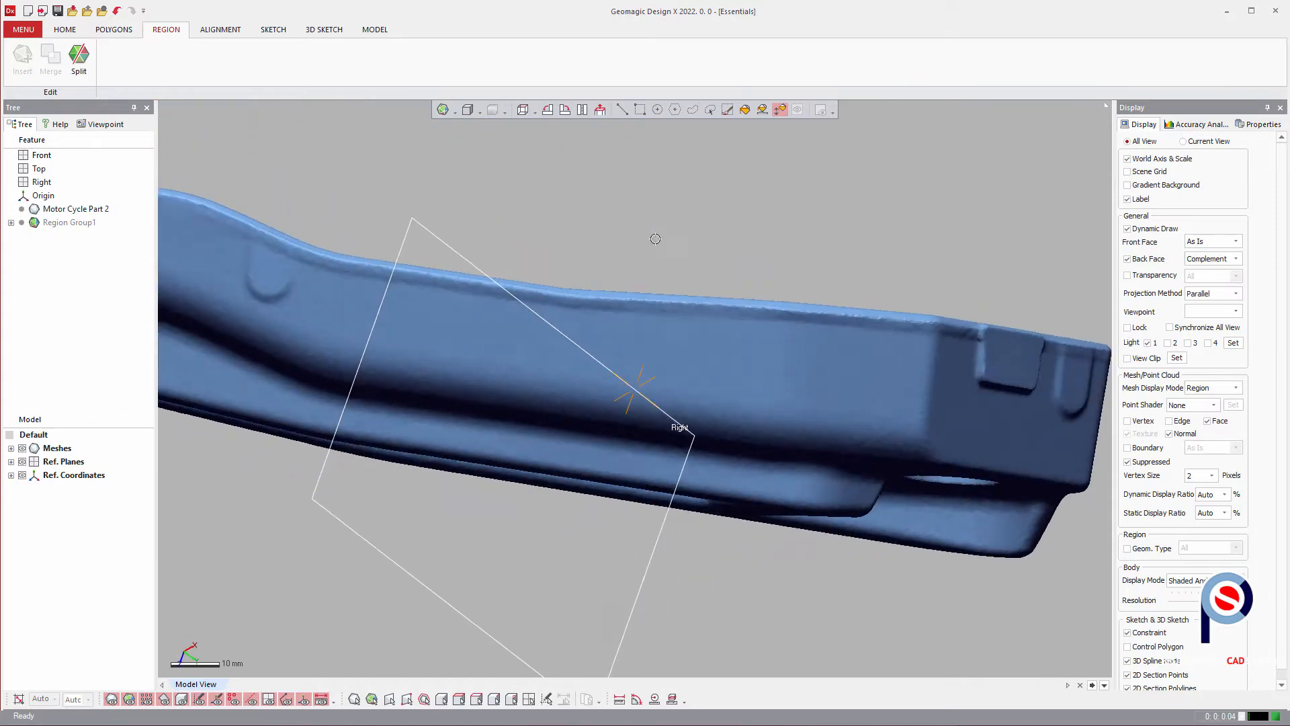
left_click(653, 338)
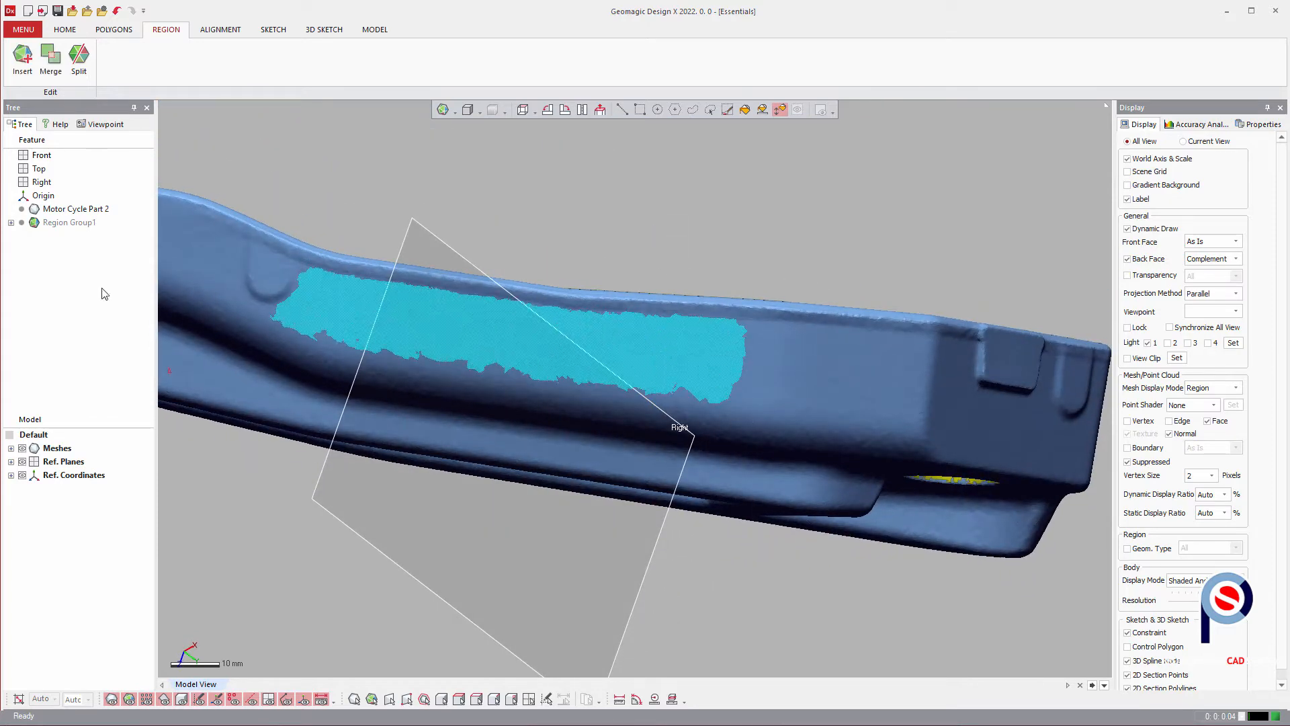
left_click(22, 59)
right_click_drag(638, 275, 629, 246)
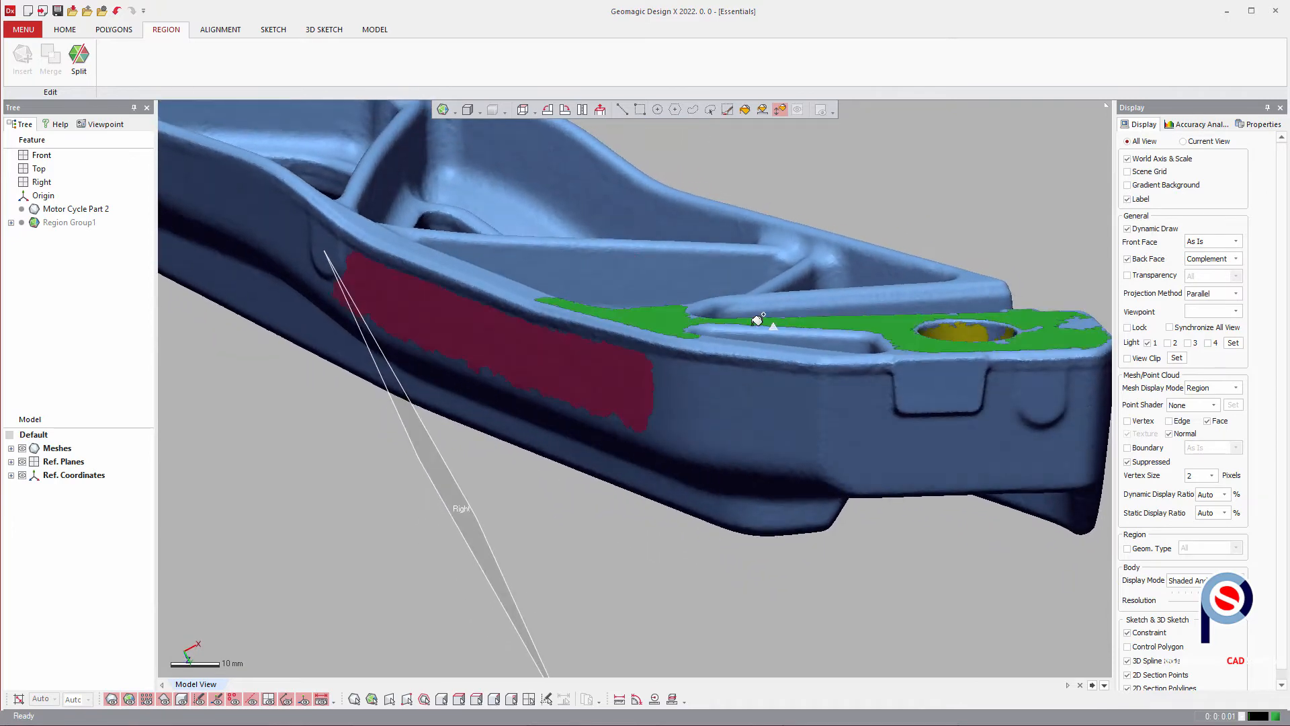
right_click_drag(758, 321, 688, 361)
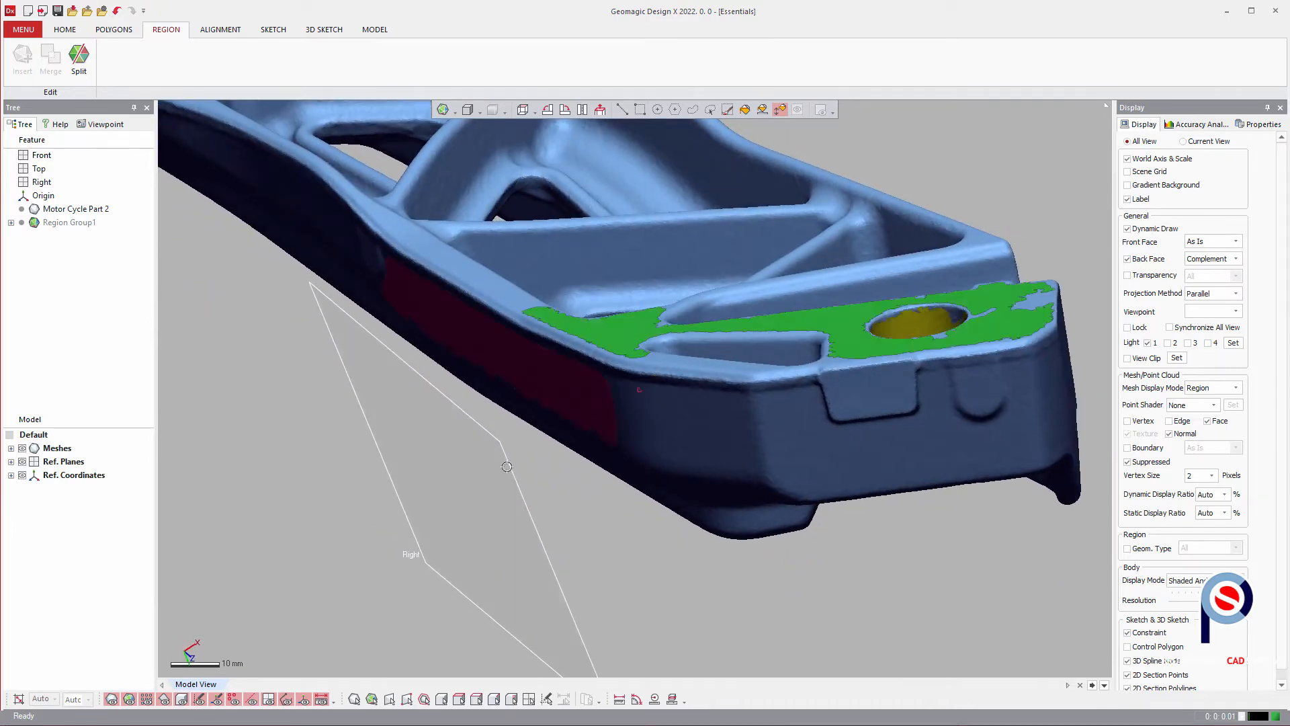
- Hide the Front, Top and Right reference planes in the model tree
left_click(11, 462)
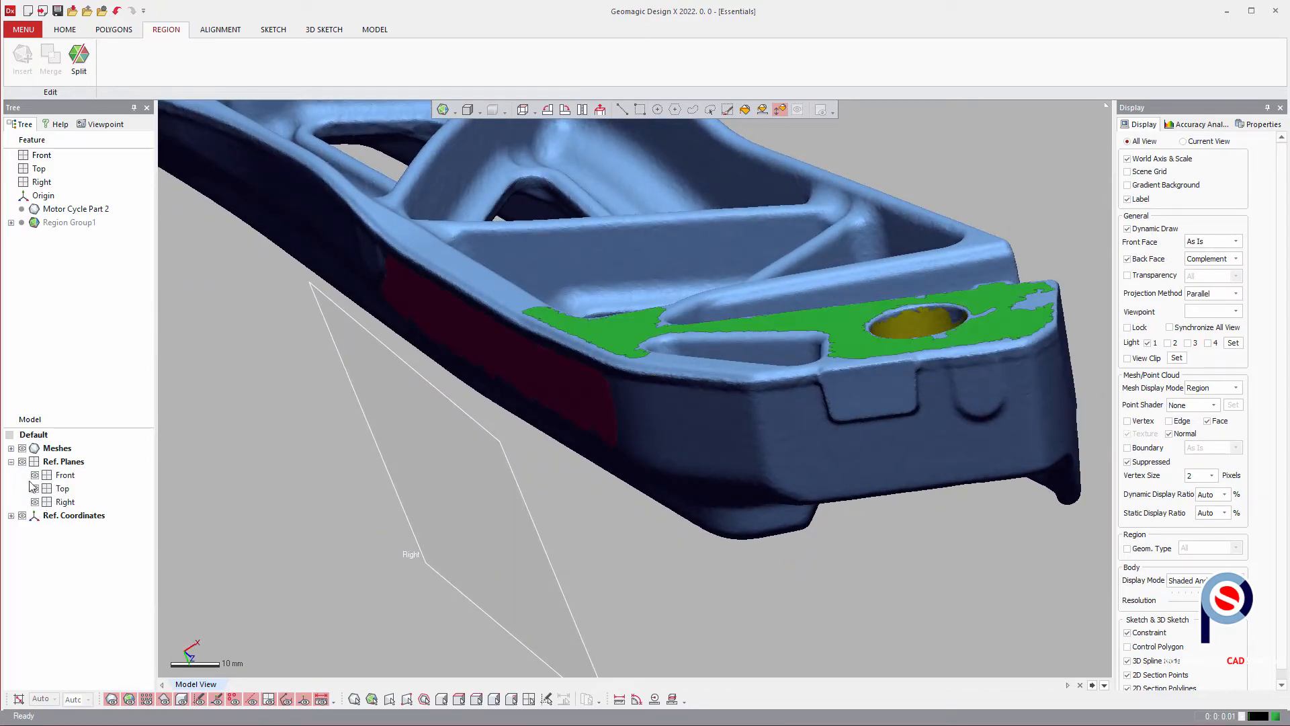
left_click(35, 502)
right_click_drag(836, 451, 827, 357)
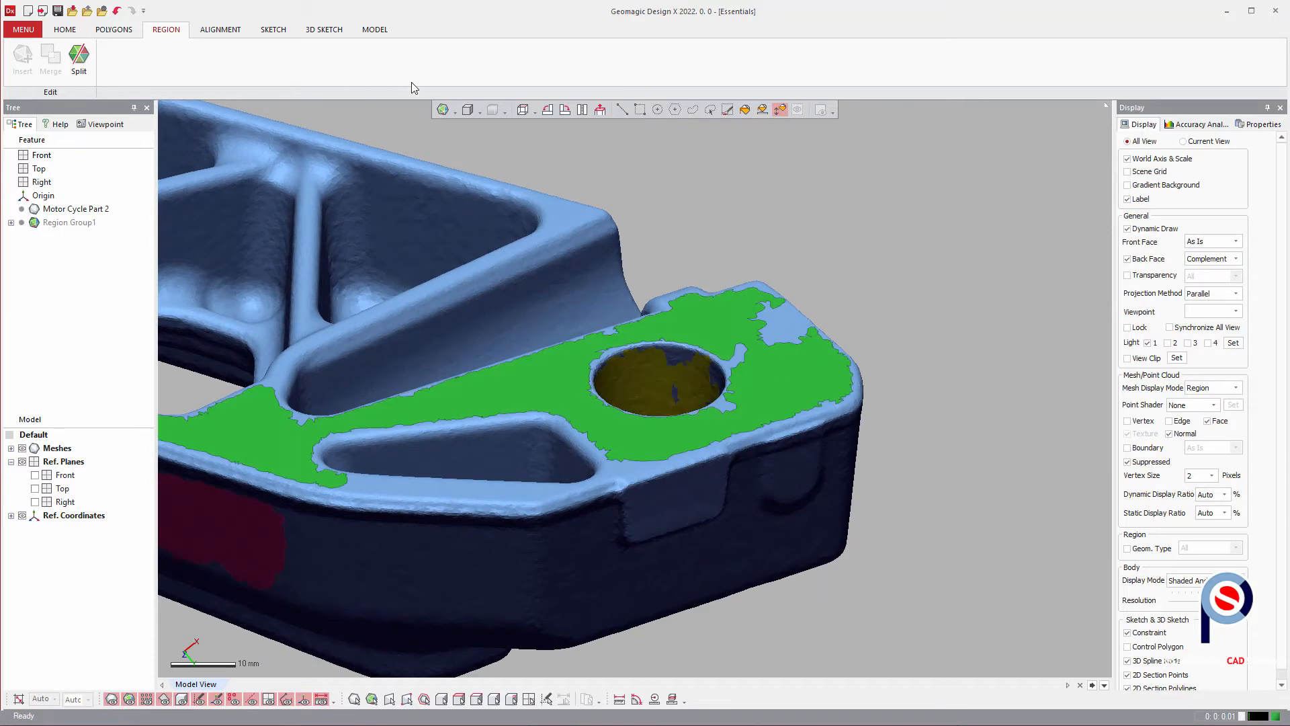
- Add a reference plane extracted with best fit from the flat region around the large end hole
left_click(375, 29)
left_click(330, 60)
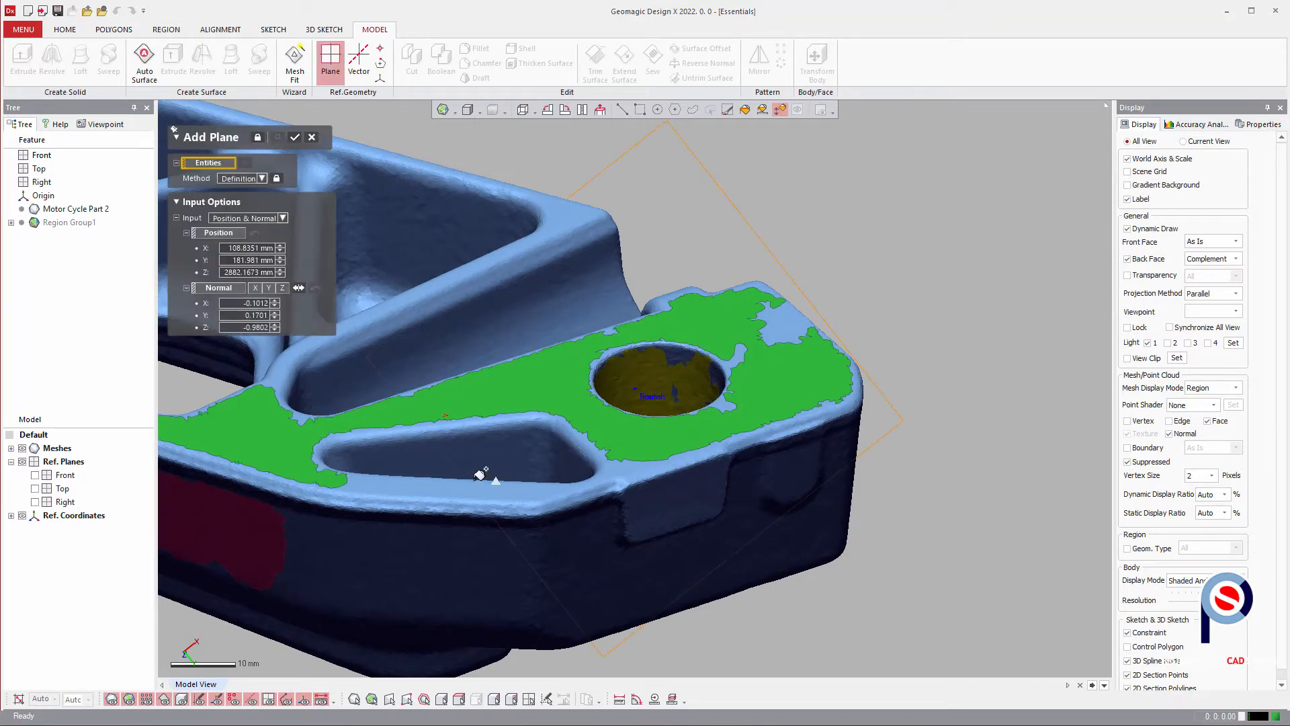
left_click(372, 700)
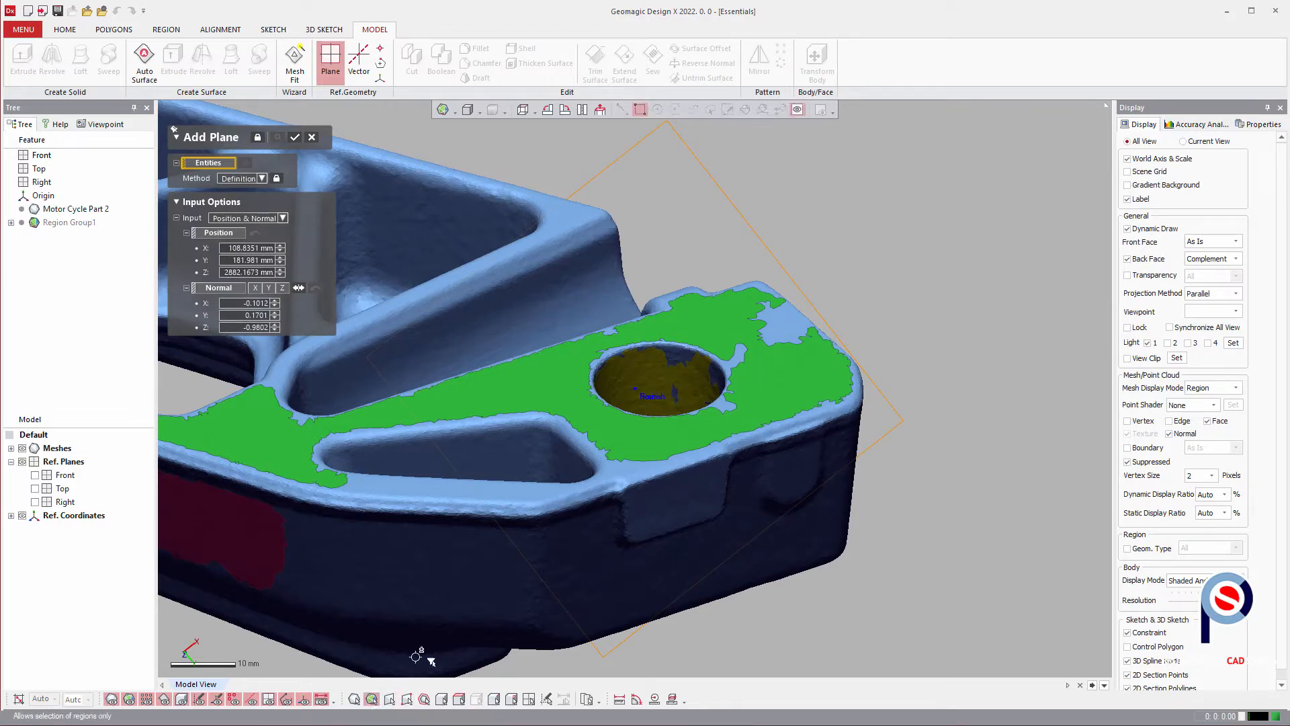
left_click(574, 381)
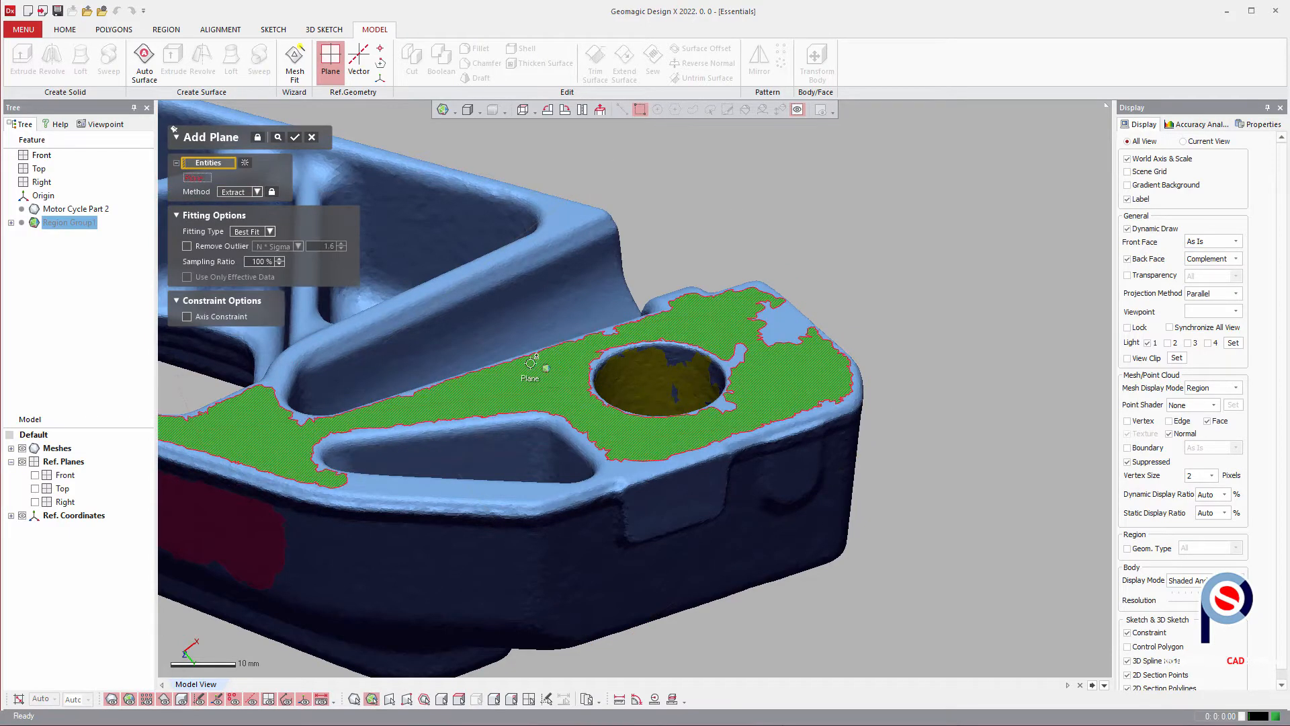
left_click(278, 139)
right_click_drag(781, 467, 1111, 290)
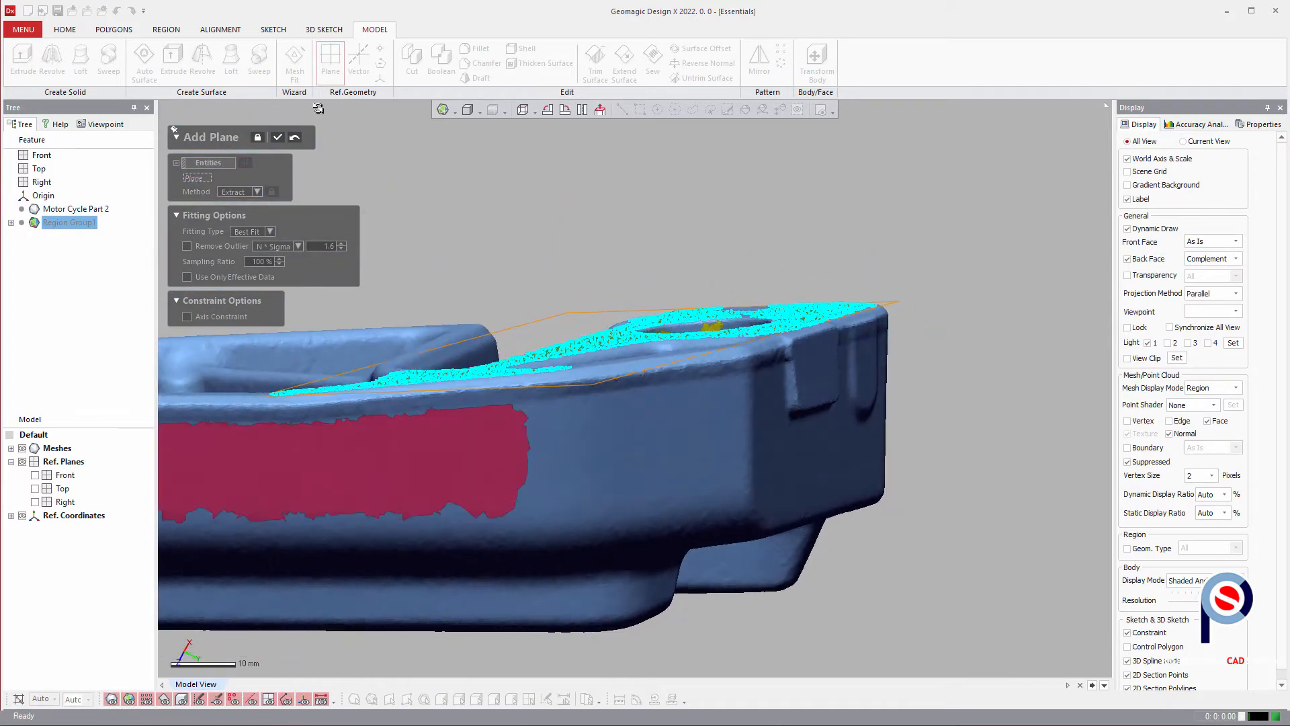
left_click(275, 138)
- Add a reference vector along the cylinder axis of the large end hole's inner wall region
right_click_drag(520, 251, 833, 415)
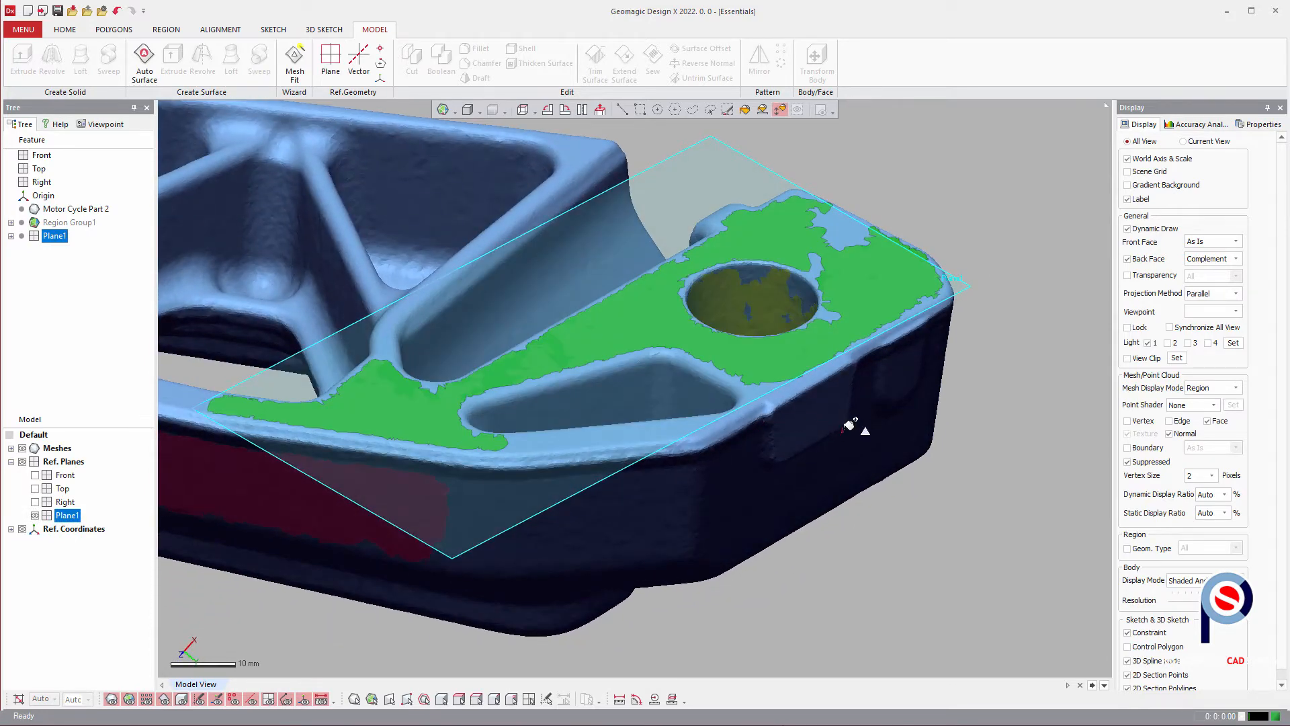
left_click(373, 699)
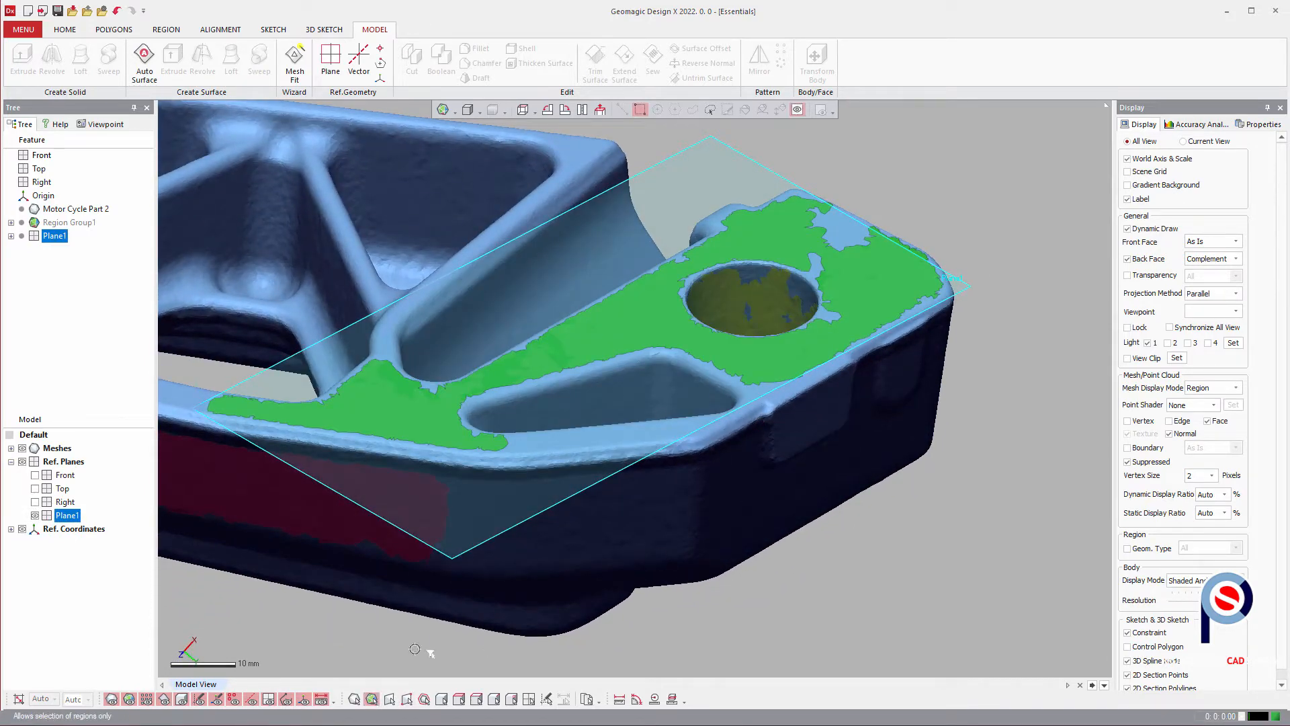
left_click(734, 286)
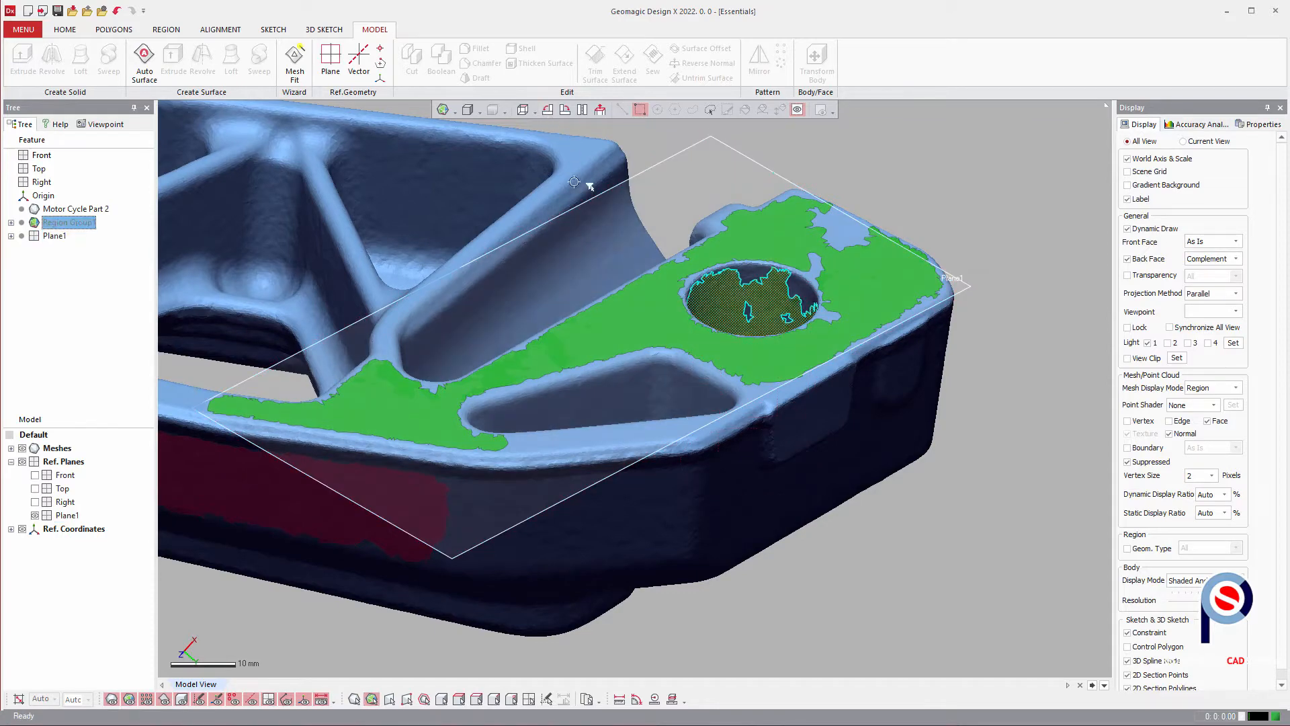
left_click(358, 60)
right_click_drag(645, 334, 506, 359)
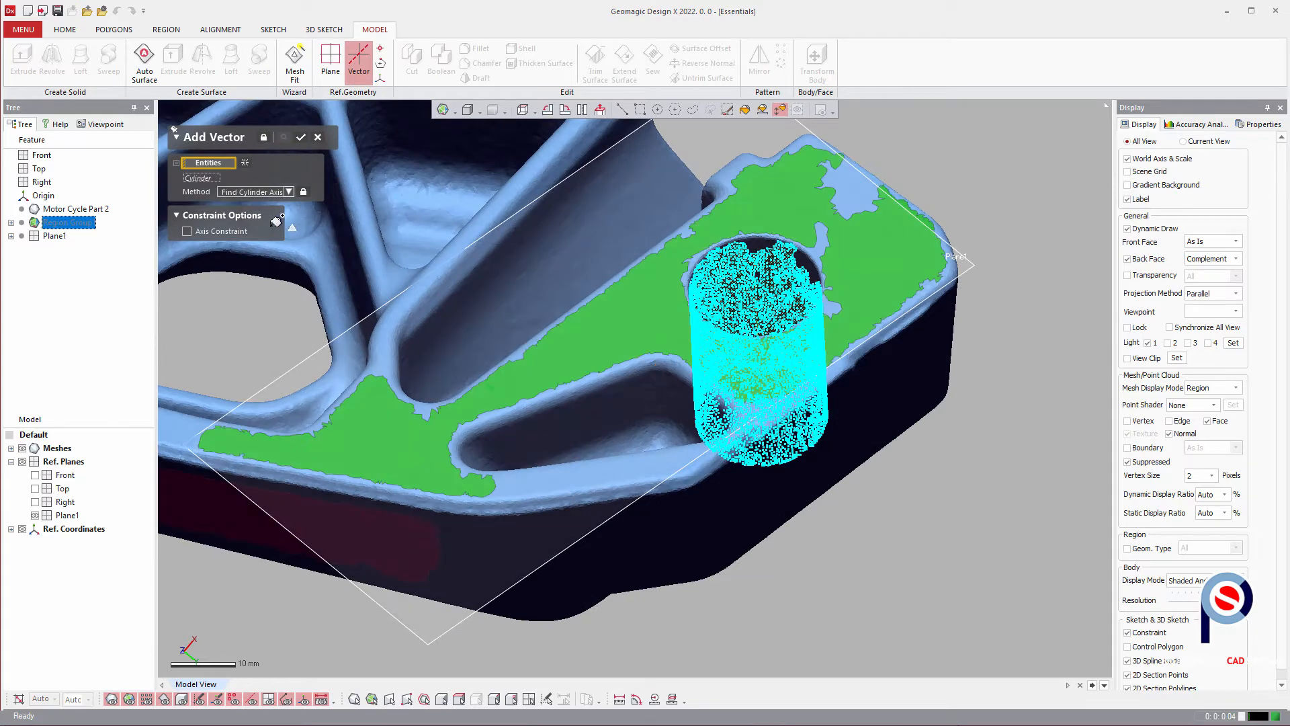
left_click(302, 138)
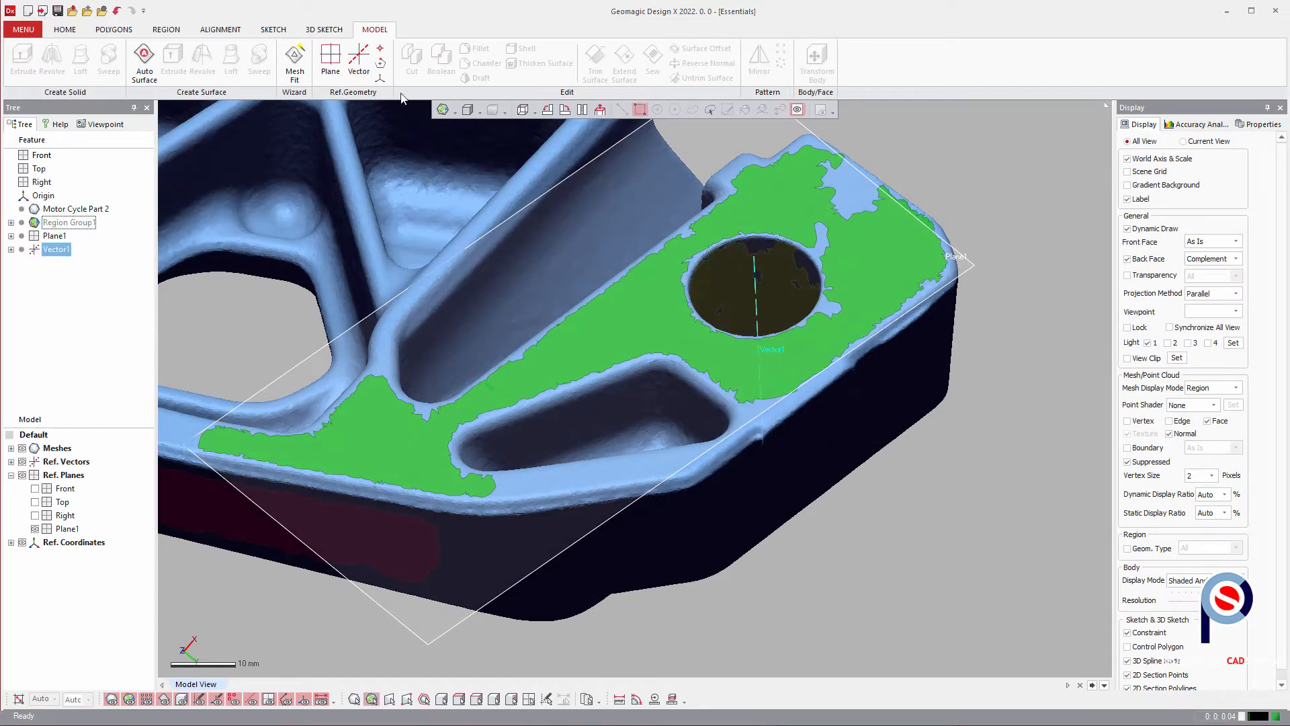
- Add a reference point where the hole's axis vector meets the new plane, using the Intersect Line & Face method
left_click(381, 52)
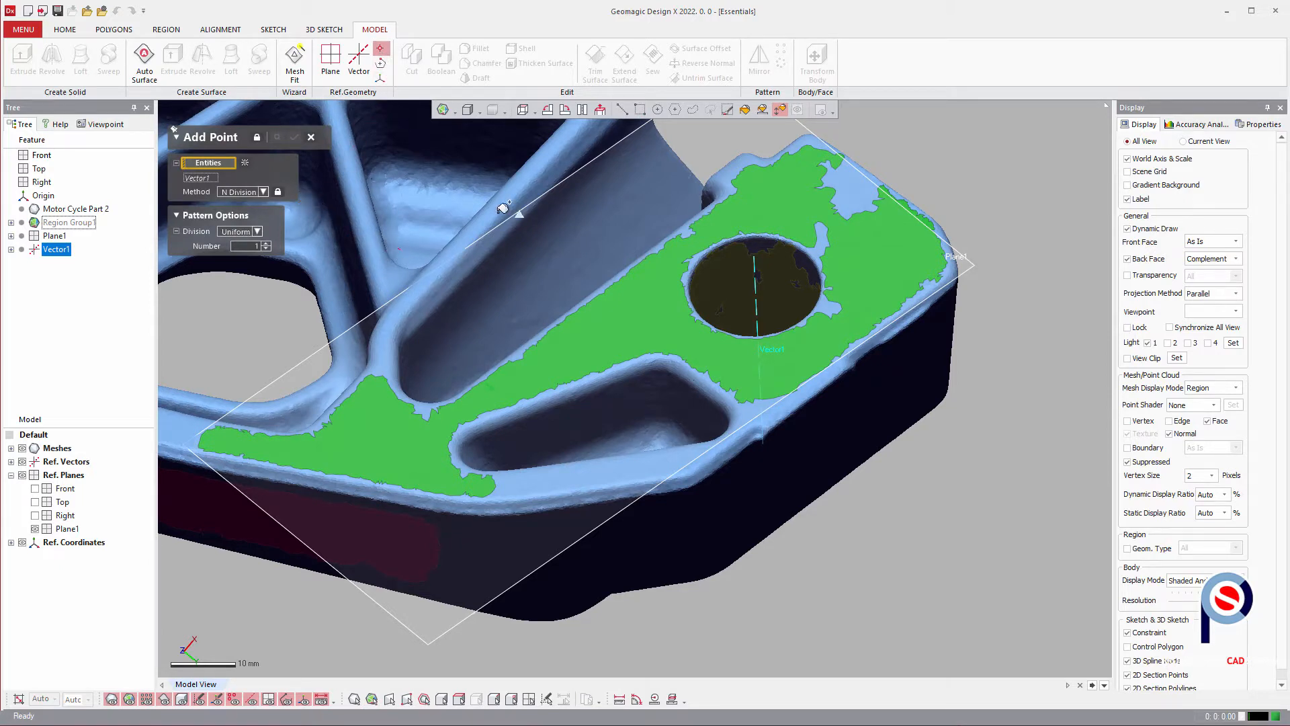
left_click(239, 193)
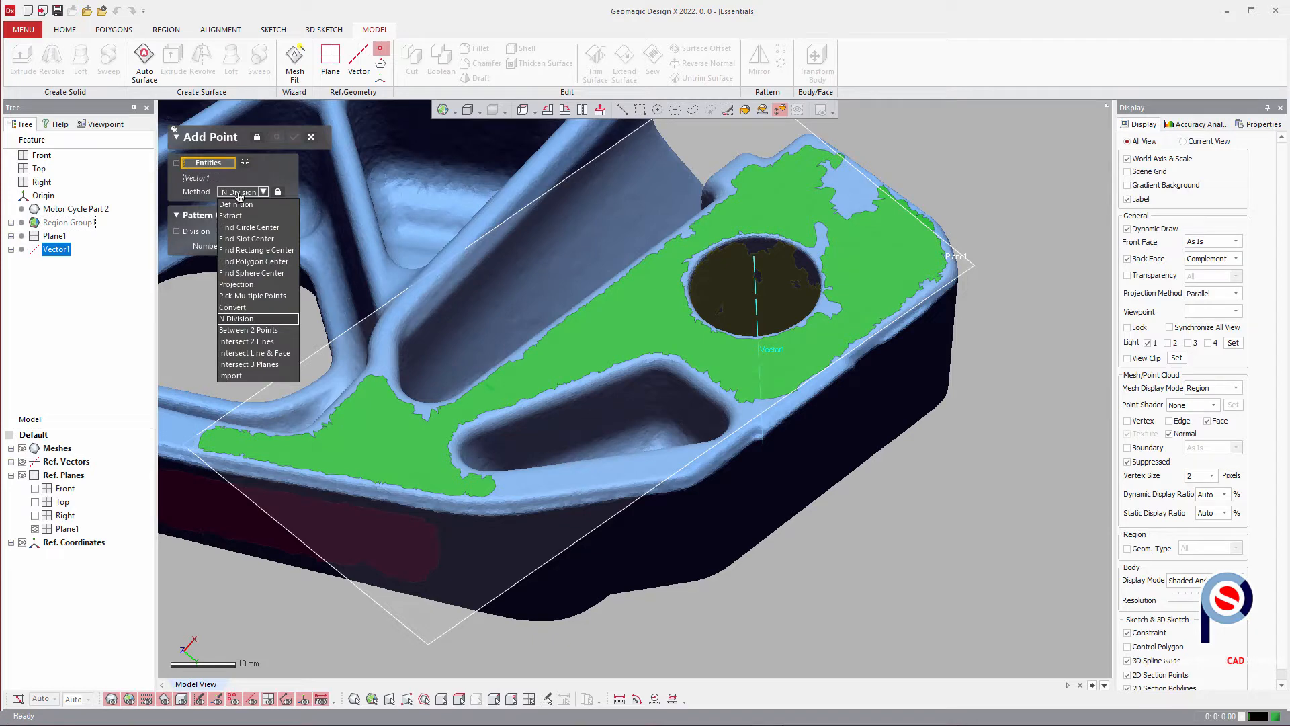
left_click(276, 354)
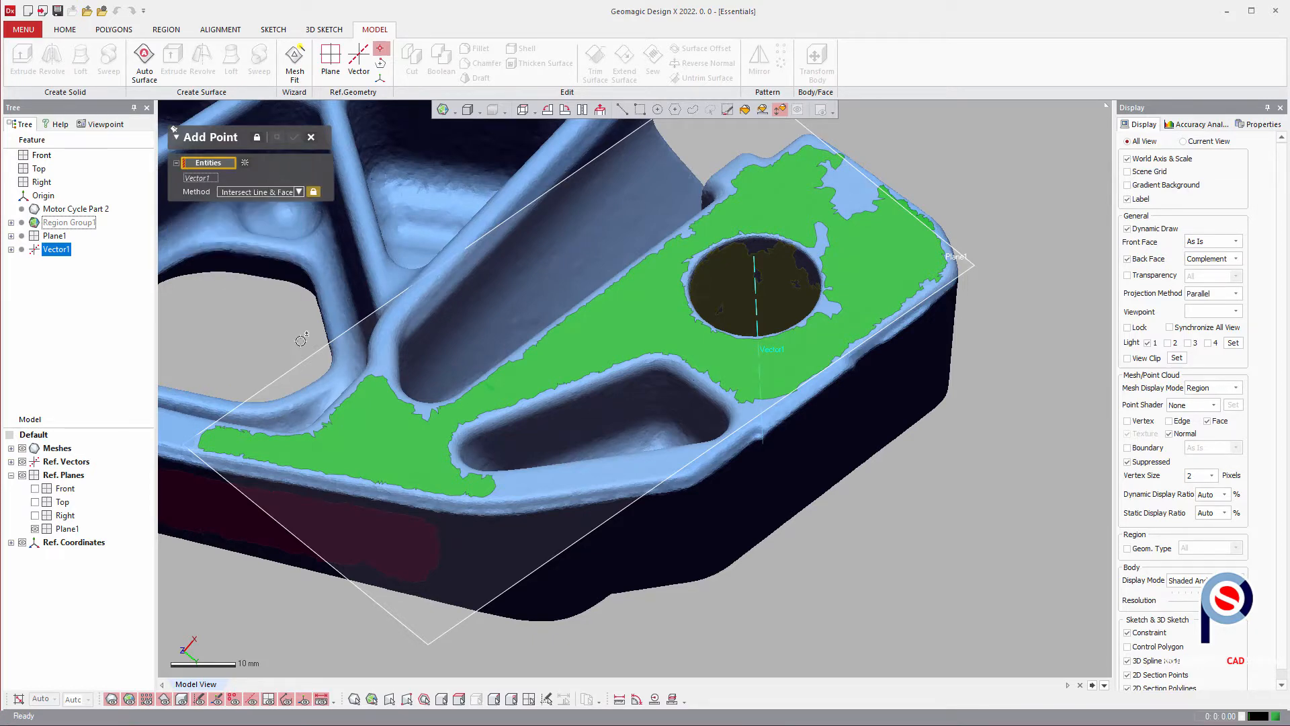
left_click(712, 143)
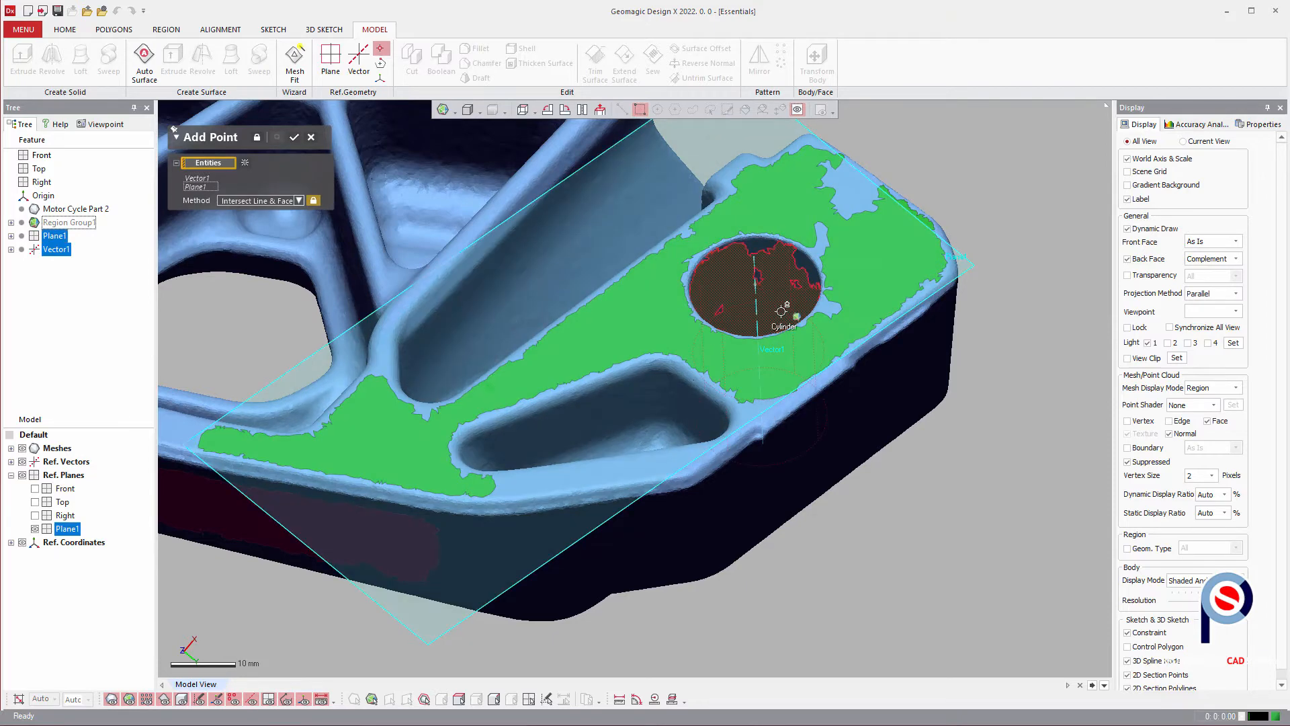
right_click_drag(779, 310, 874, 242)
left_click(294, 137)
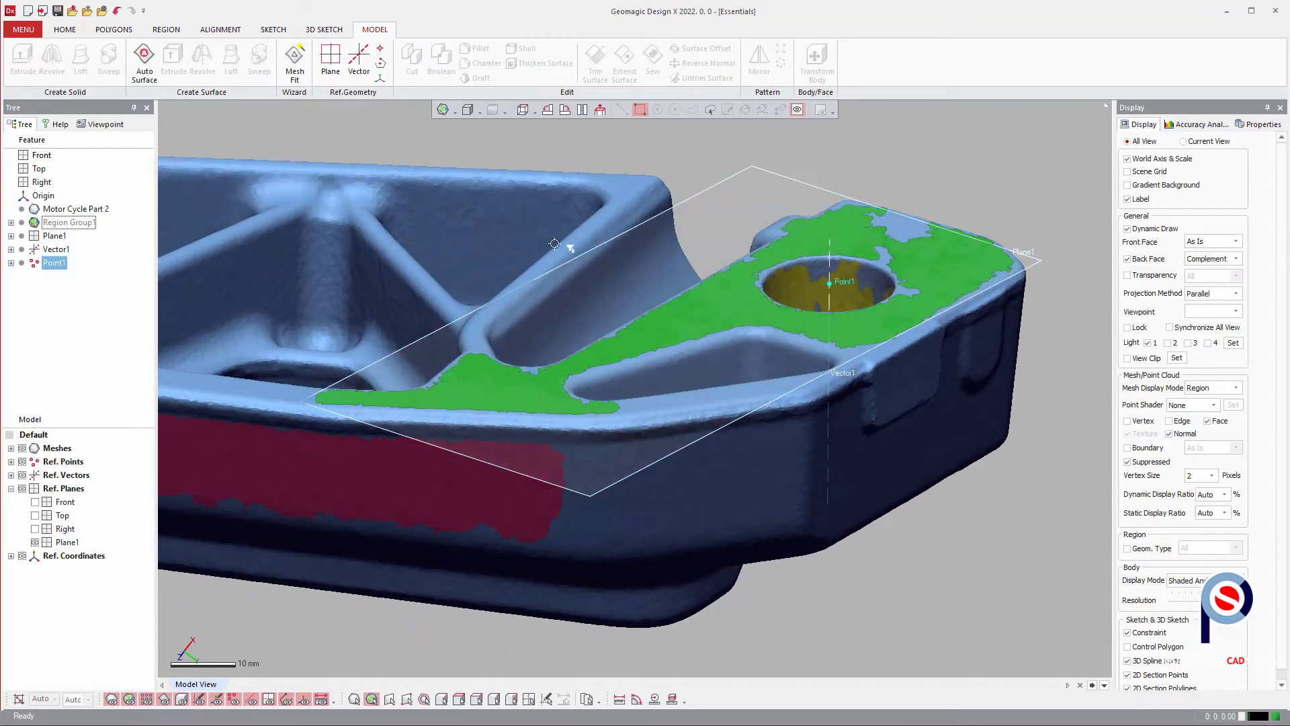
- Start an Interactive Alignment of Motor Cycle Part 2 with Pre-align With Global Origin enabled and proceed to the alignment stage
right_click_drag(686, 316, 831, 219)
right_click_drag(607, 370, 714, 316)
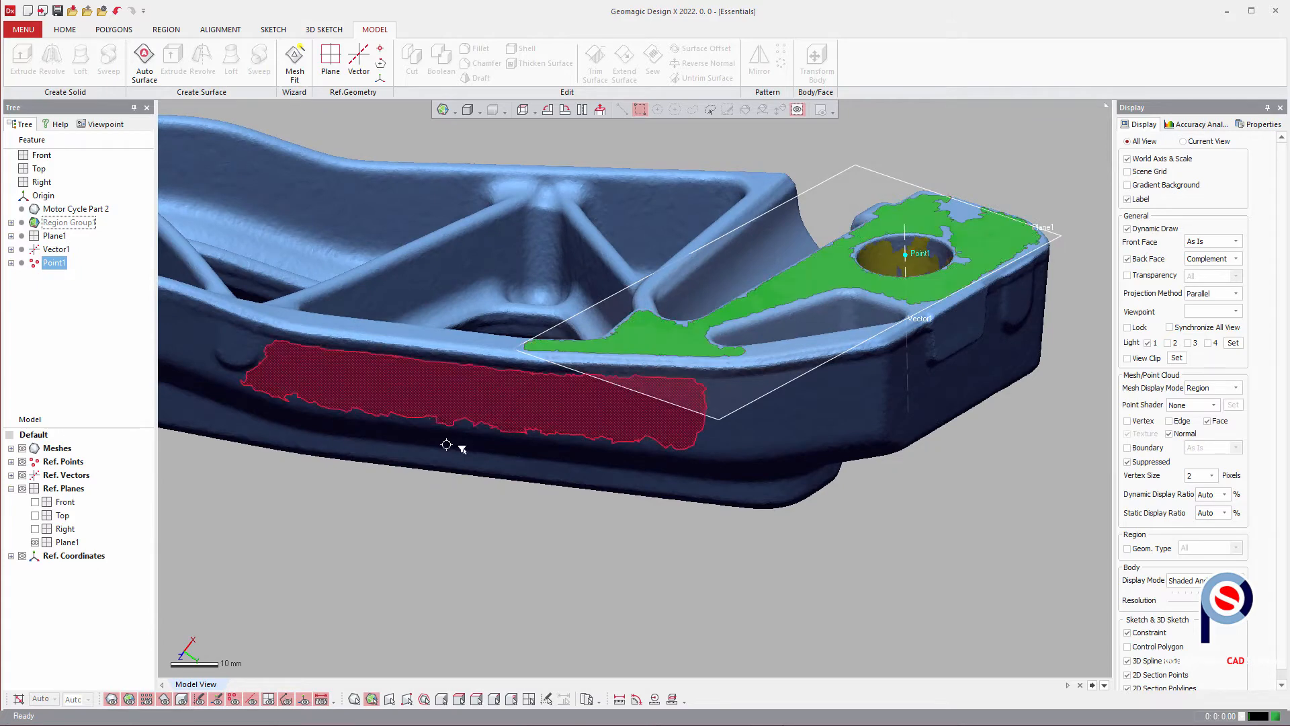
left_click(227, 30)
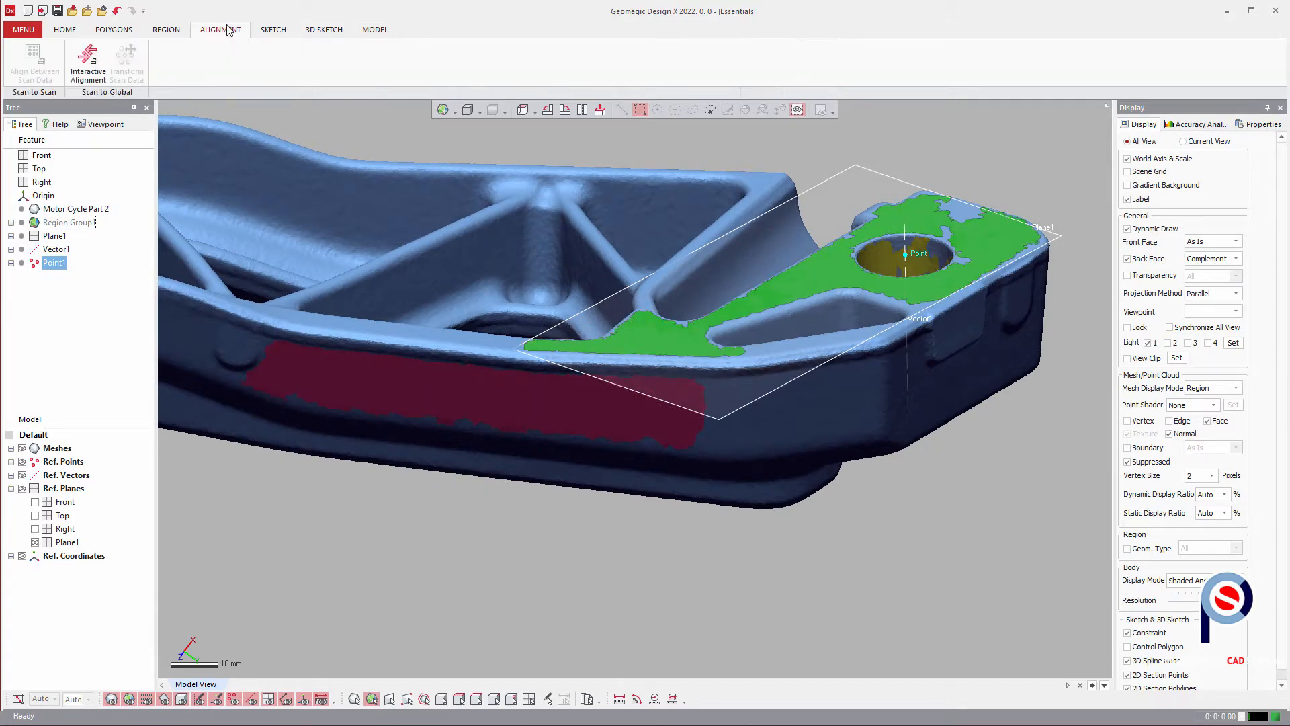
left_click(94, 80)
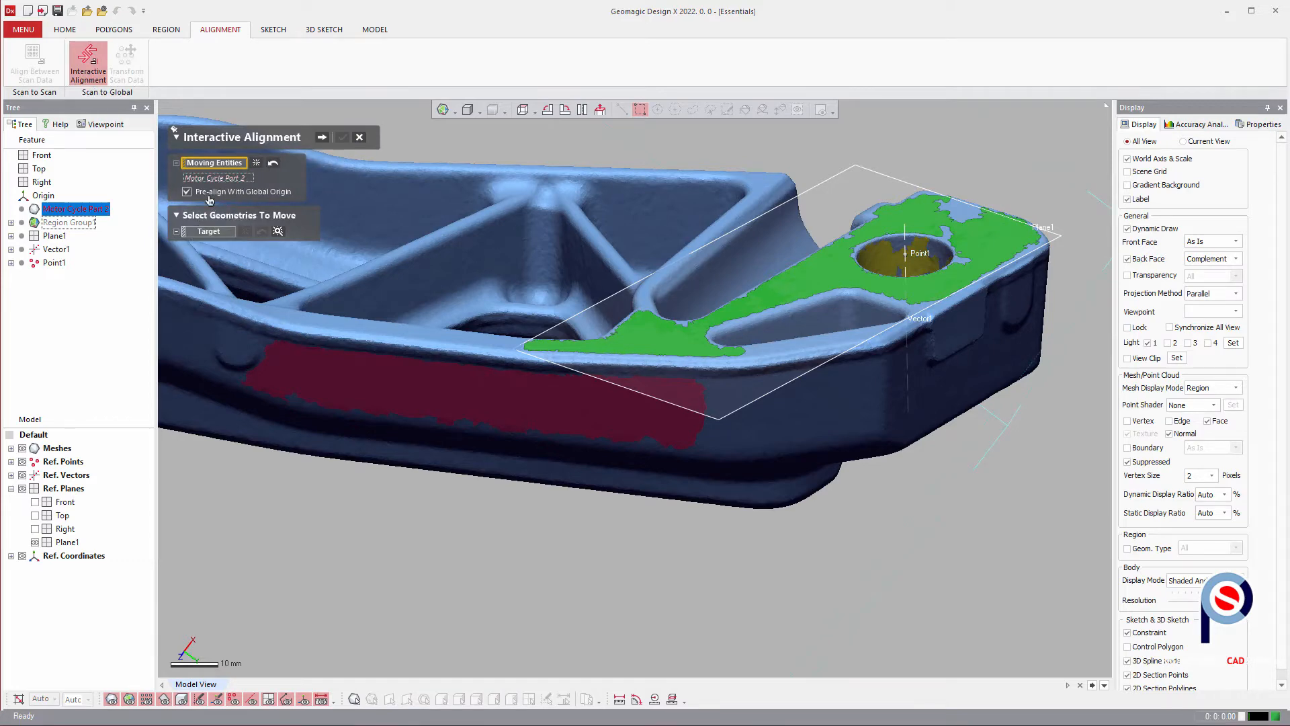
left_click(324, 138)
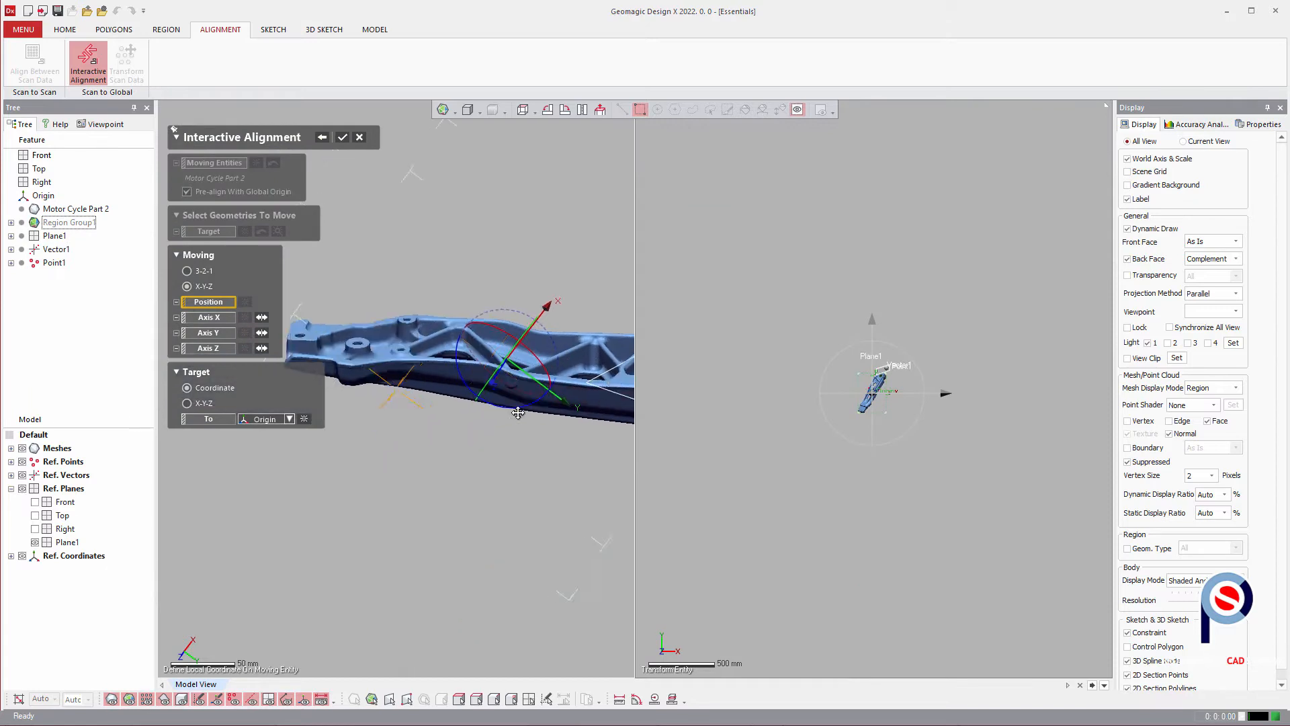
- Set the X-Y-Z alignment's moving position to Point1 at the large end hole
right_click_drag(518, 413, 474, 470)
scroll(514, 509, "up", 5)
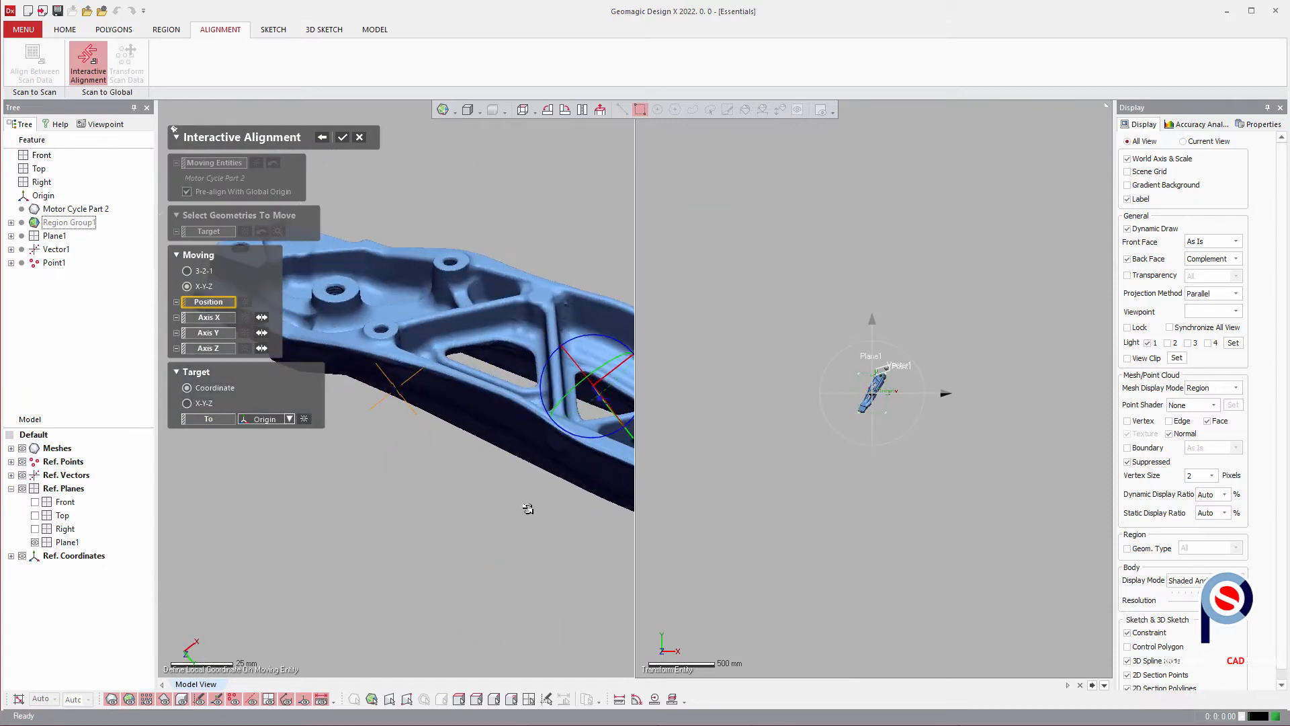
right_click_drag(527, 509, 344, 417)
right_click_drag(577, 488, 456, 502, "ctrl")
right_click_drag(456, 502, 513, 515)
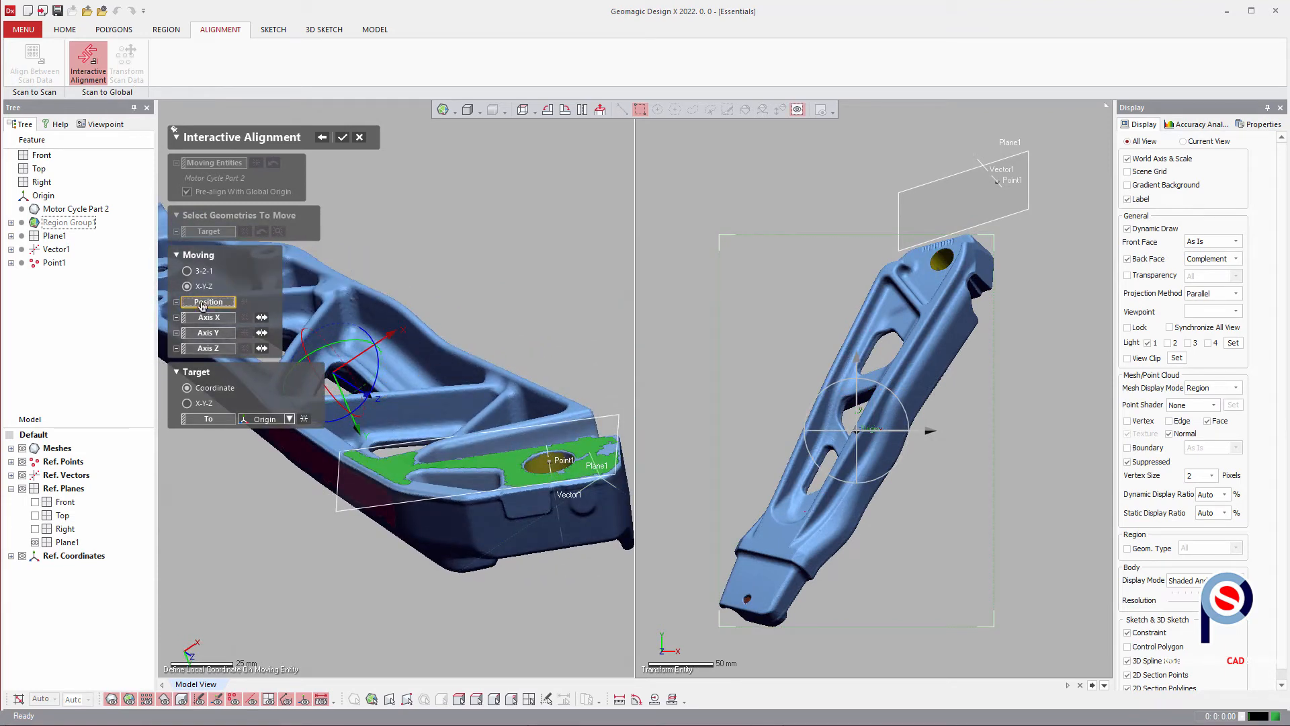
left_click(551, 461)
left_click(549, 462)
- Define the alignment's Axis Y from Vector1
right_click_drag(451, 570, 287, 346)
left_click(214, 344)
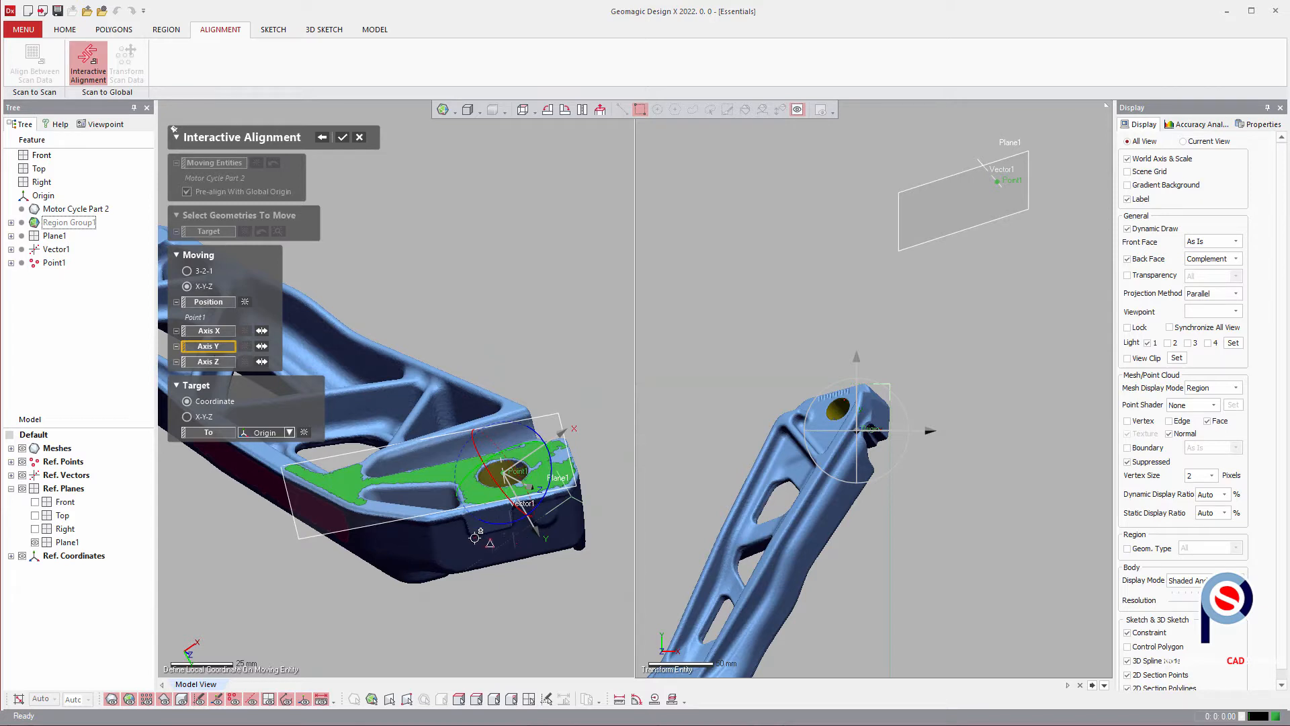
left_click(11, 476)
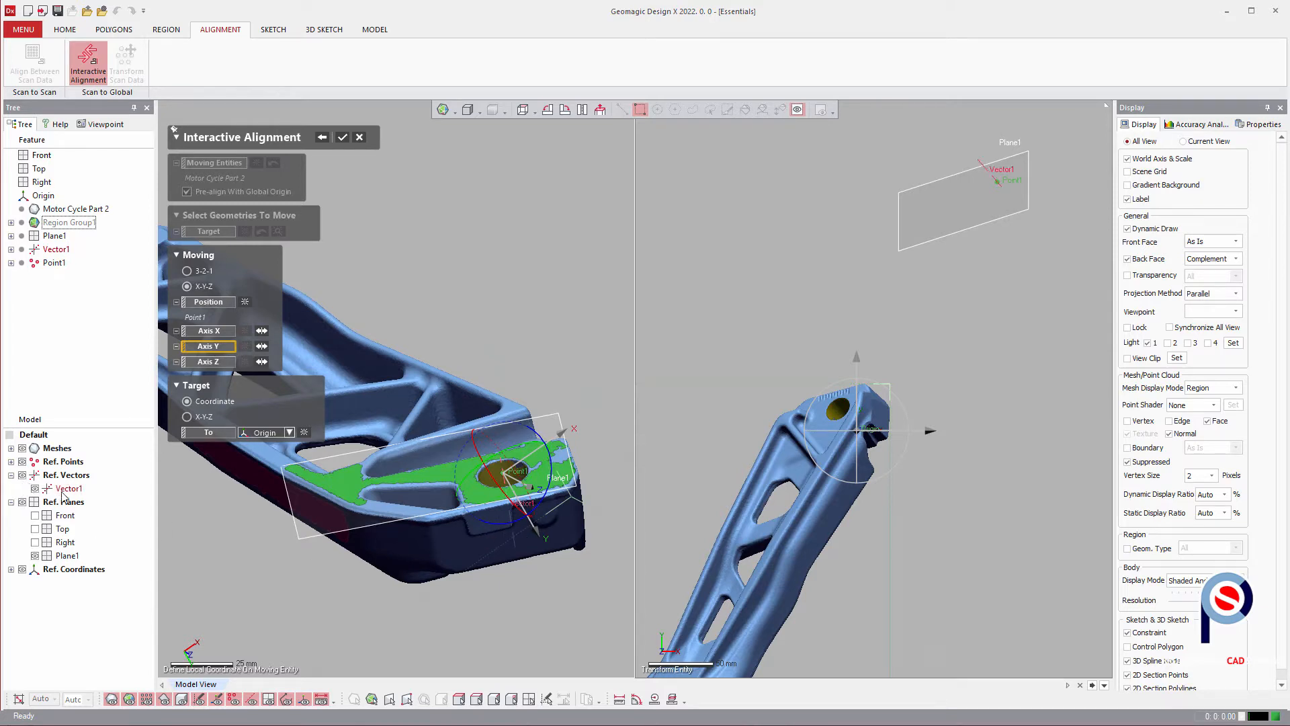
left_click(66, 490)
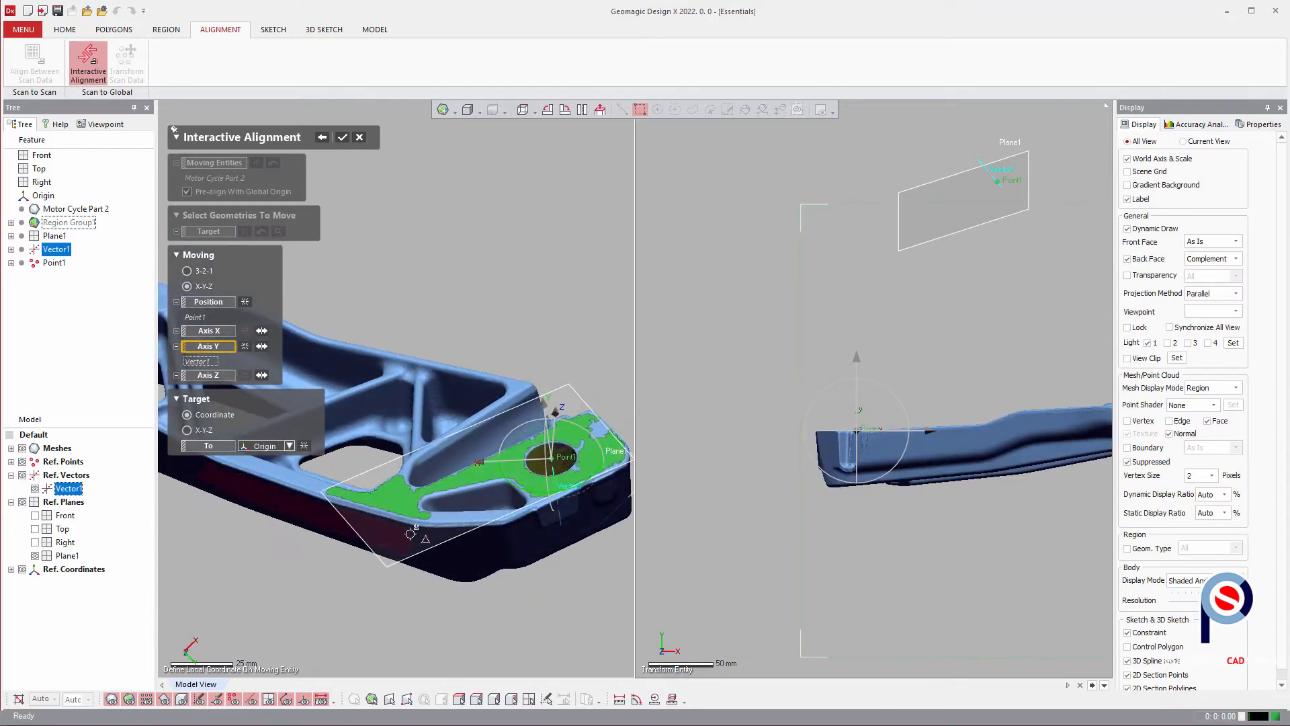
- Try to define Axis X from the flat region on the outer side wall
right_click_drag(397, 440, 276, 392)
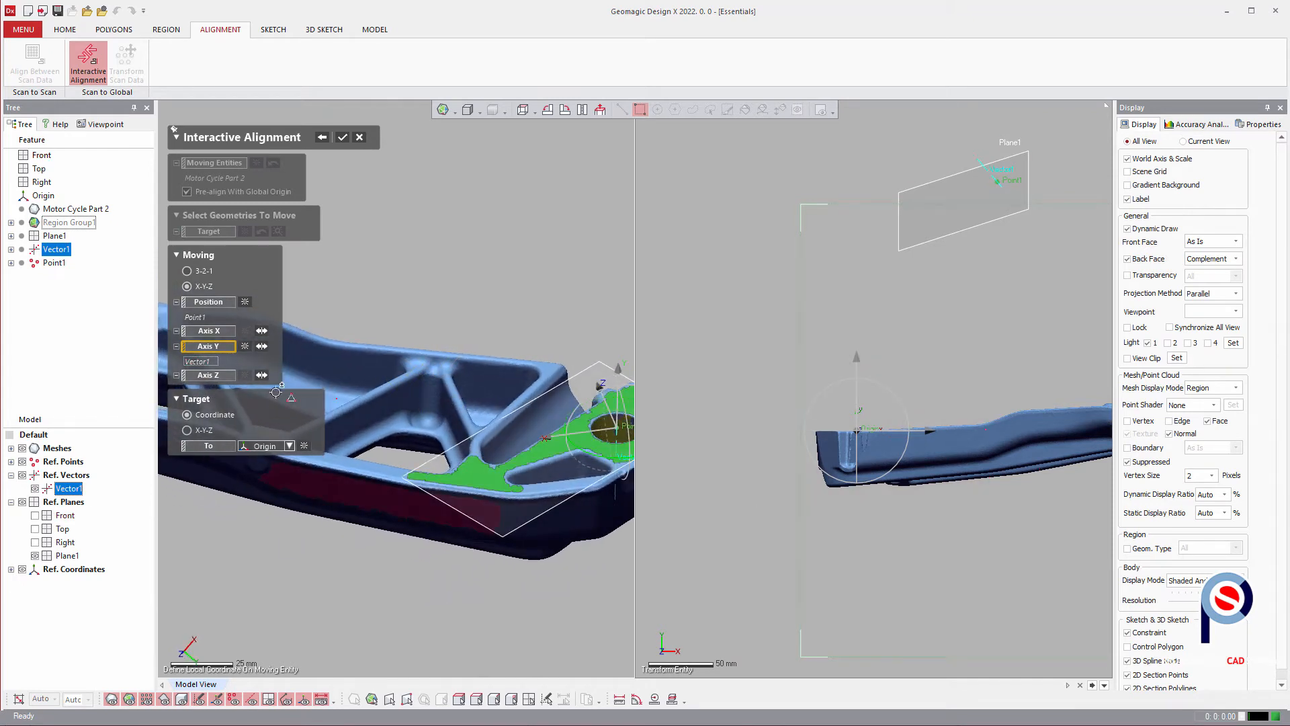
left_click(205, 331)
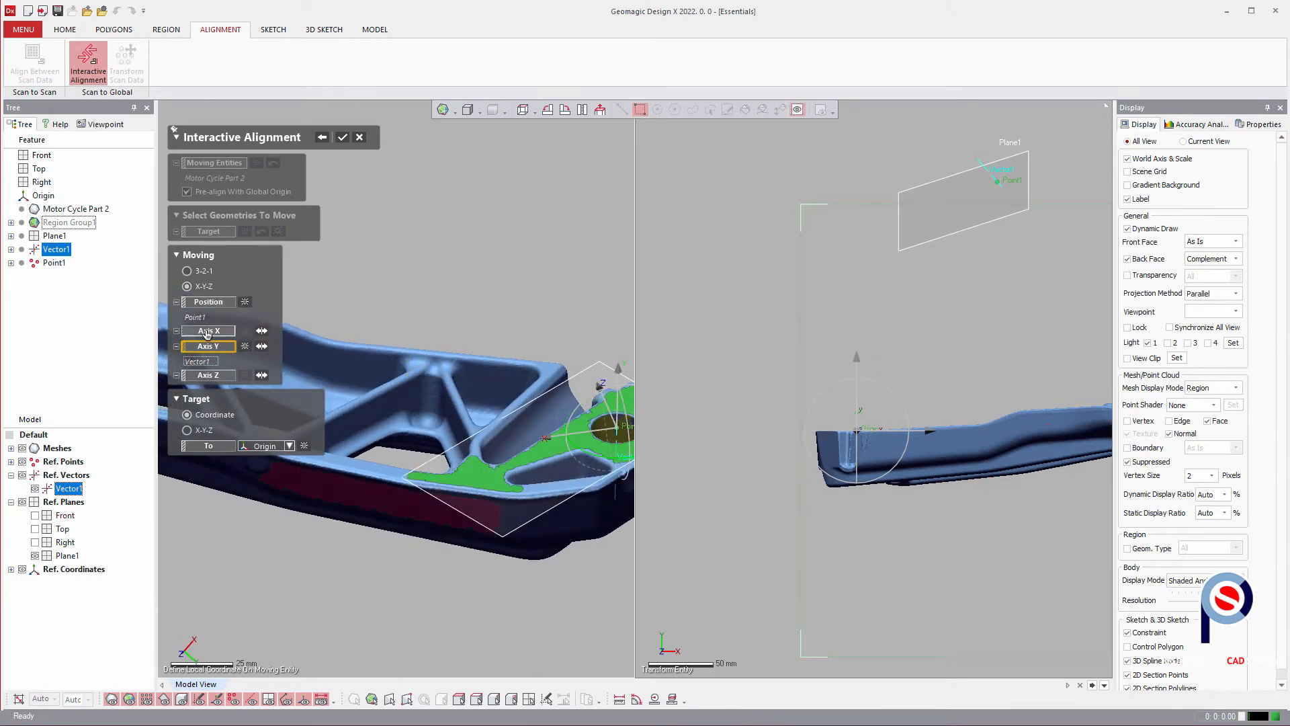
left_click(318, 487)
right_click_drag(393, 540, 431, 525)
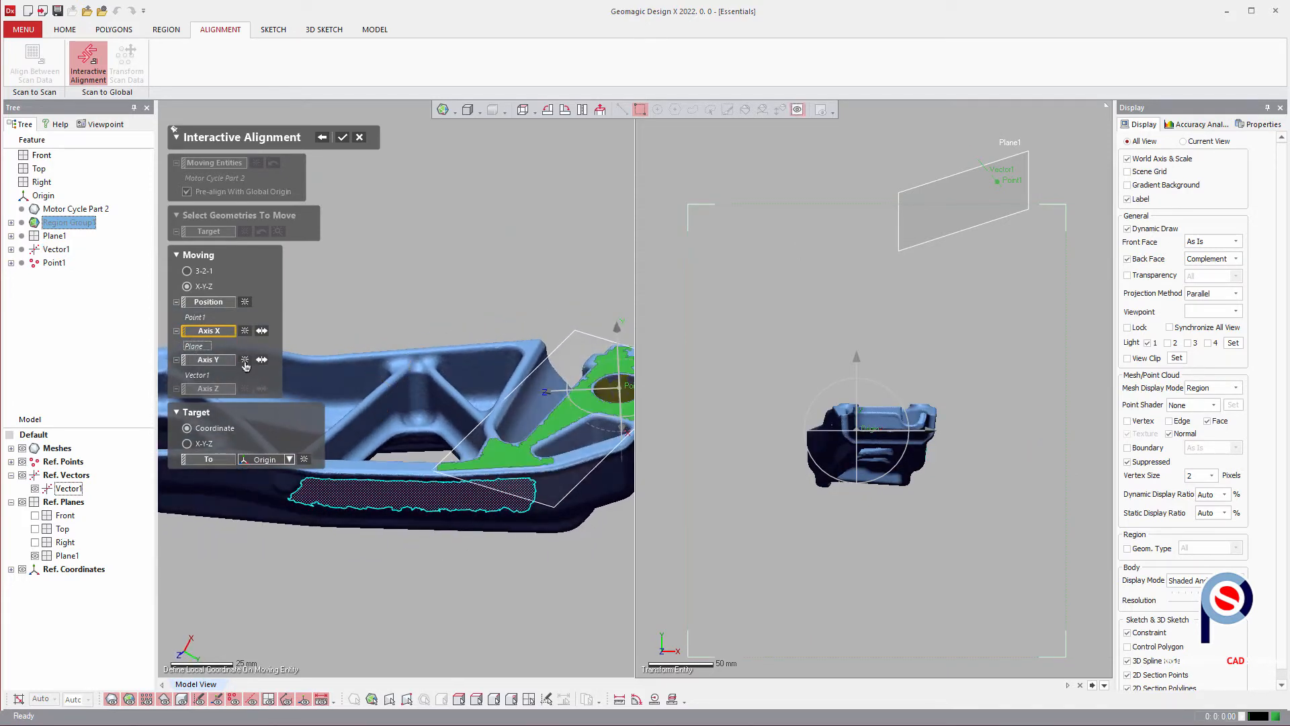
left_click(243, 331)
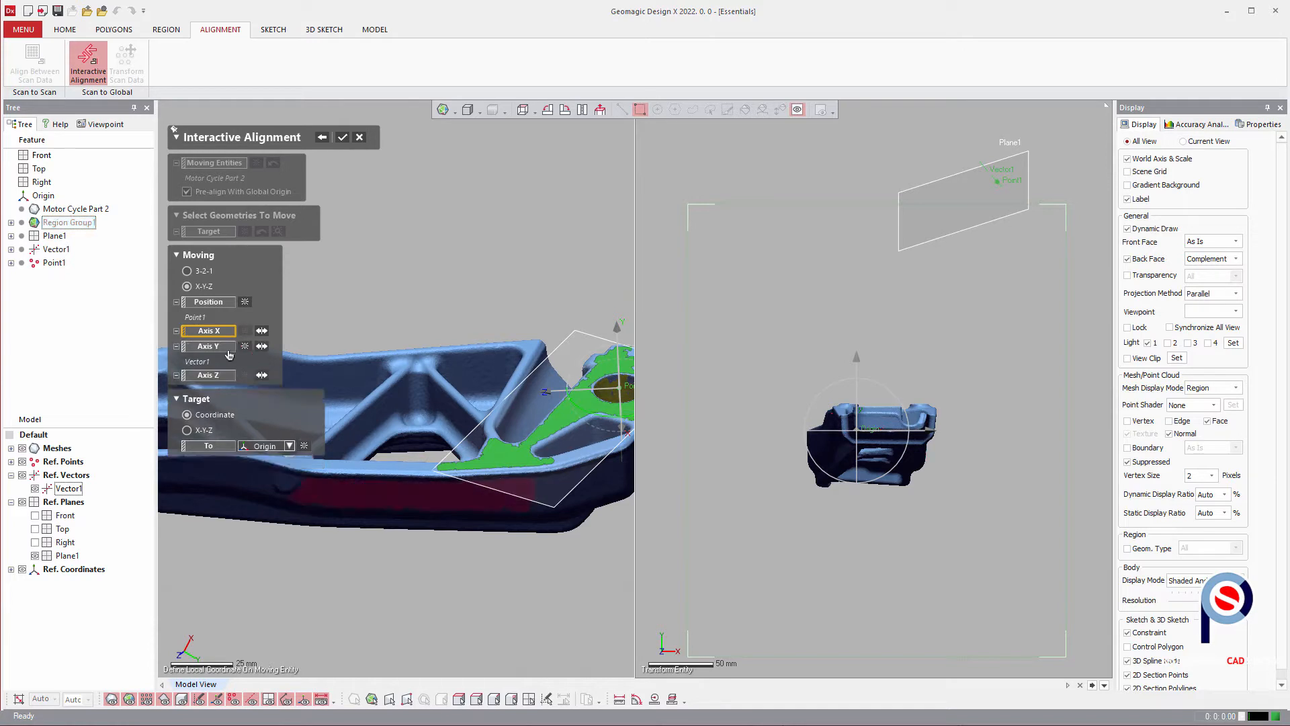
- Define Axis Z from the flat region on the outer side wall and accept the alignment
left_click(410, 506)
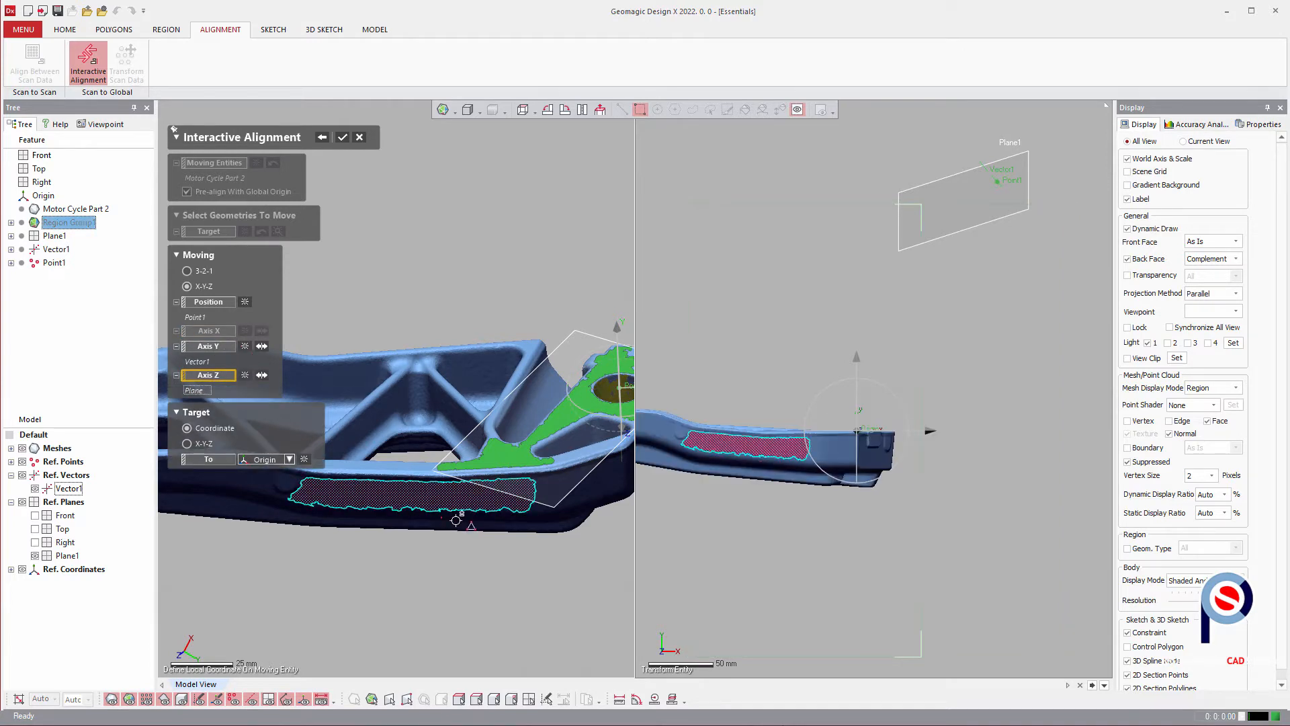
right_click_drag(471, 525, 301, 465)
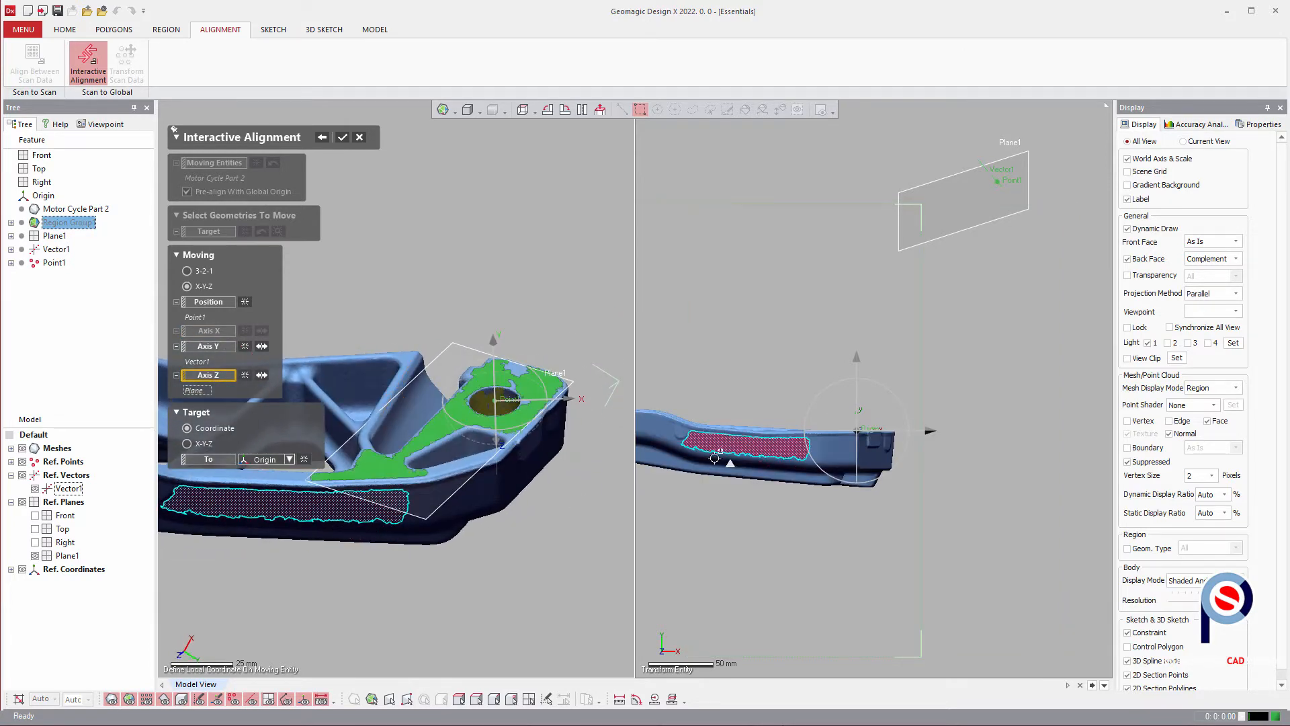
right_click_drag(769, 469, 938, 399)
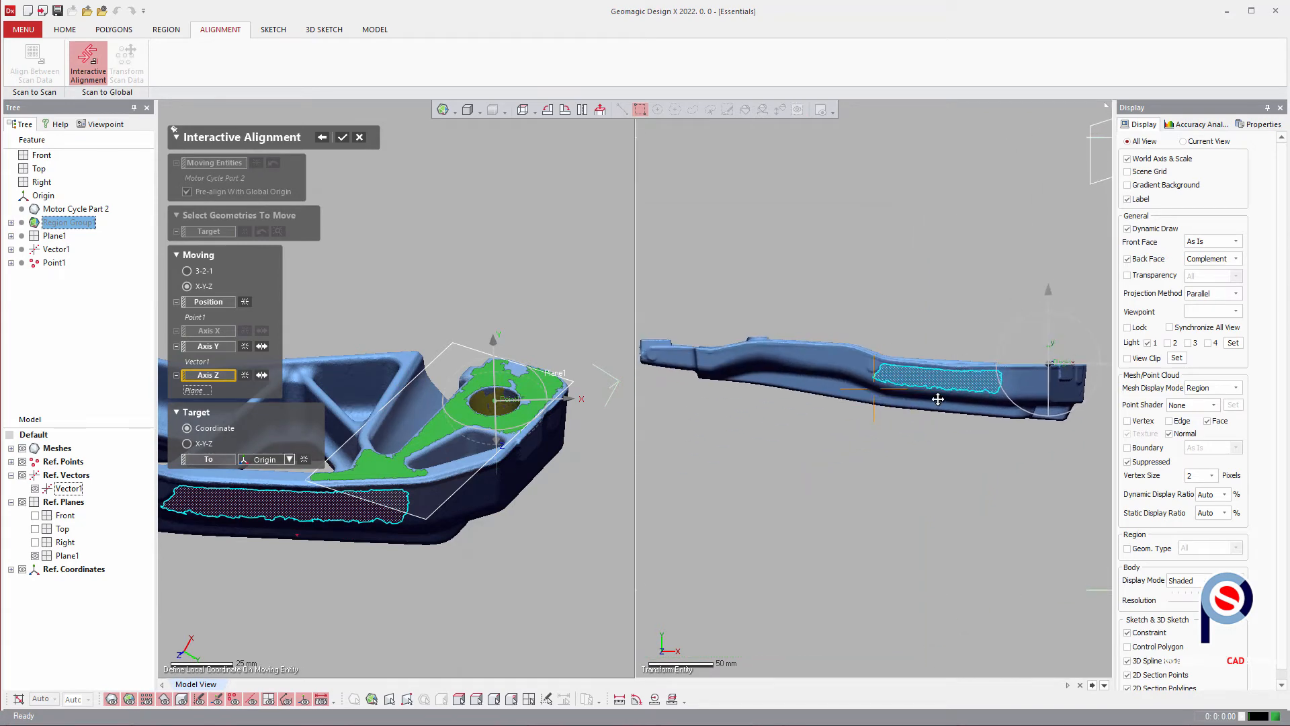
key("alt+1")
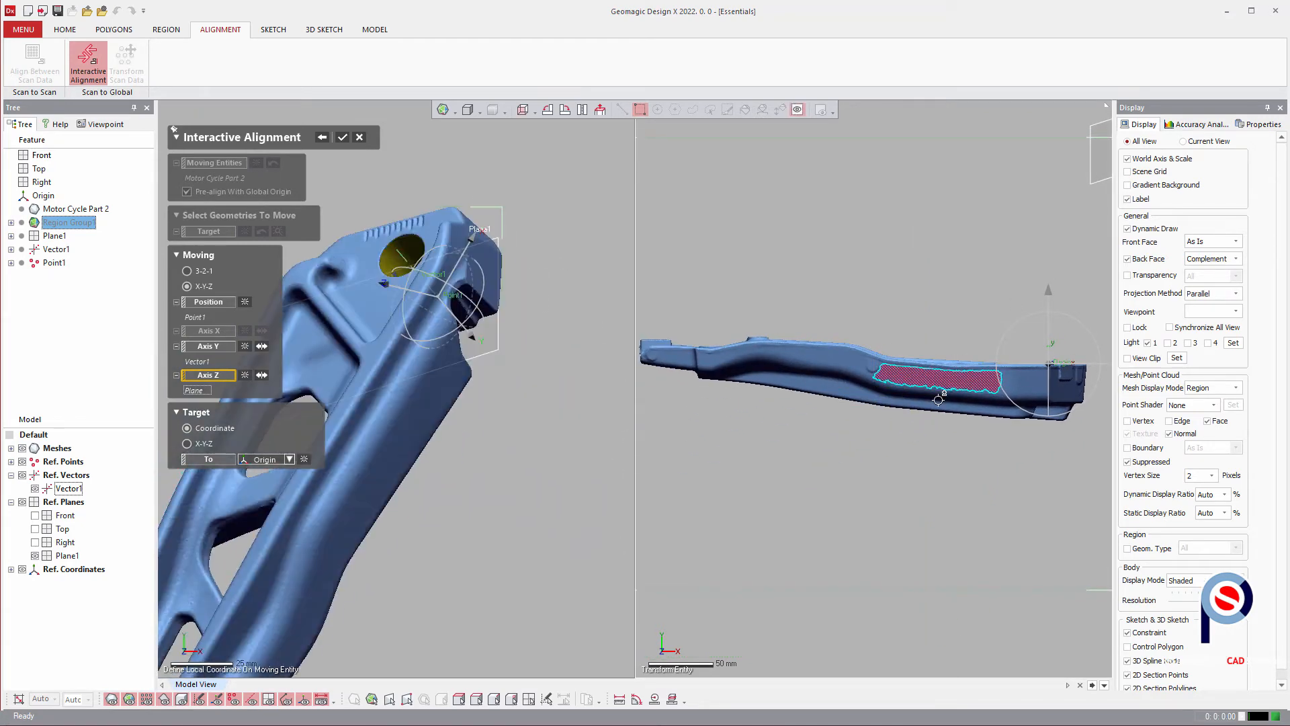
right_click(920, 461)
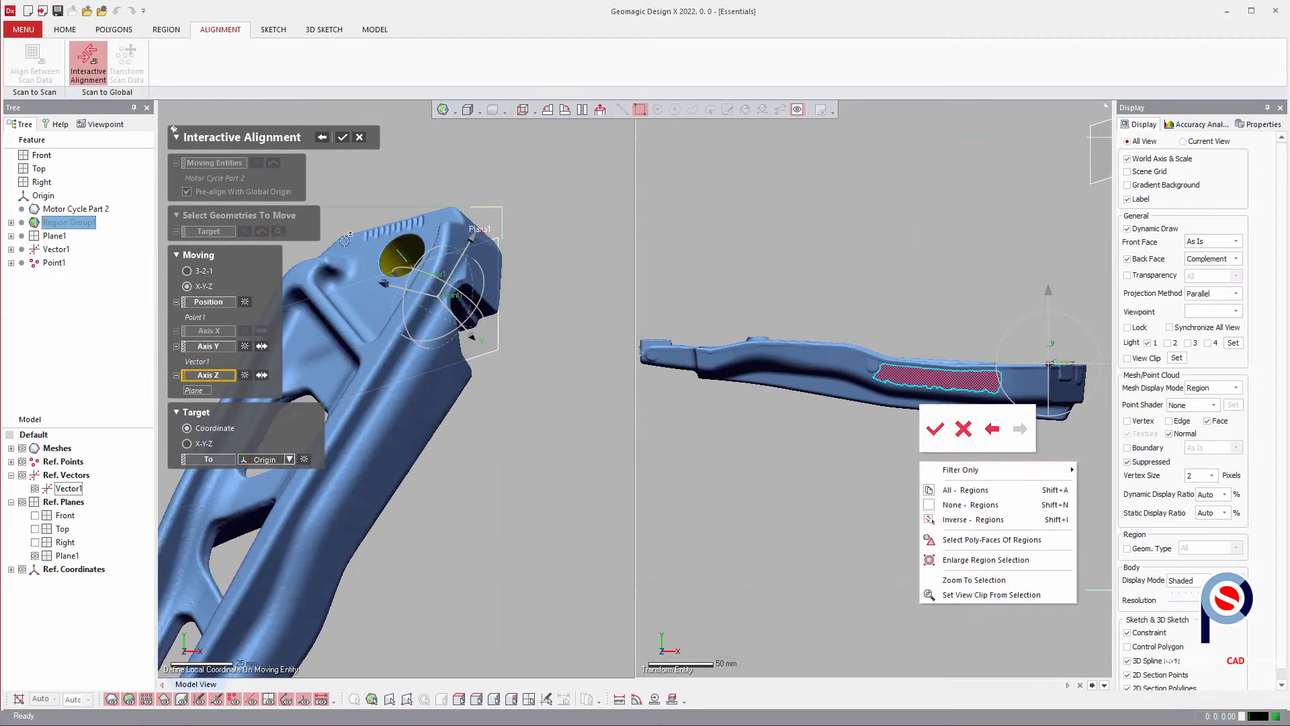
left_click(344, 136)
left_click(344, 136)
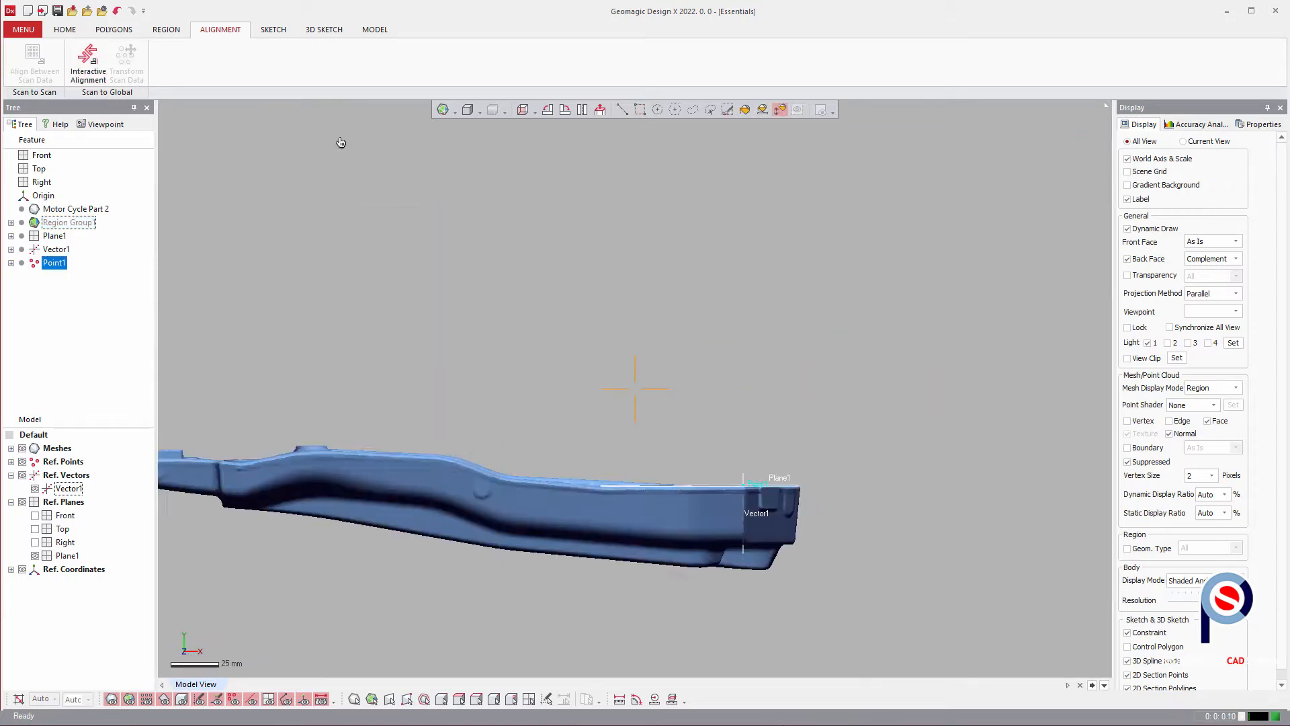
- Examine the orientation of the aligned mesh in the standard views
key("alt+2")
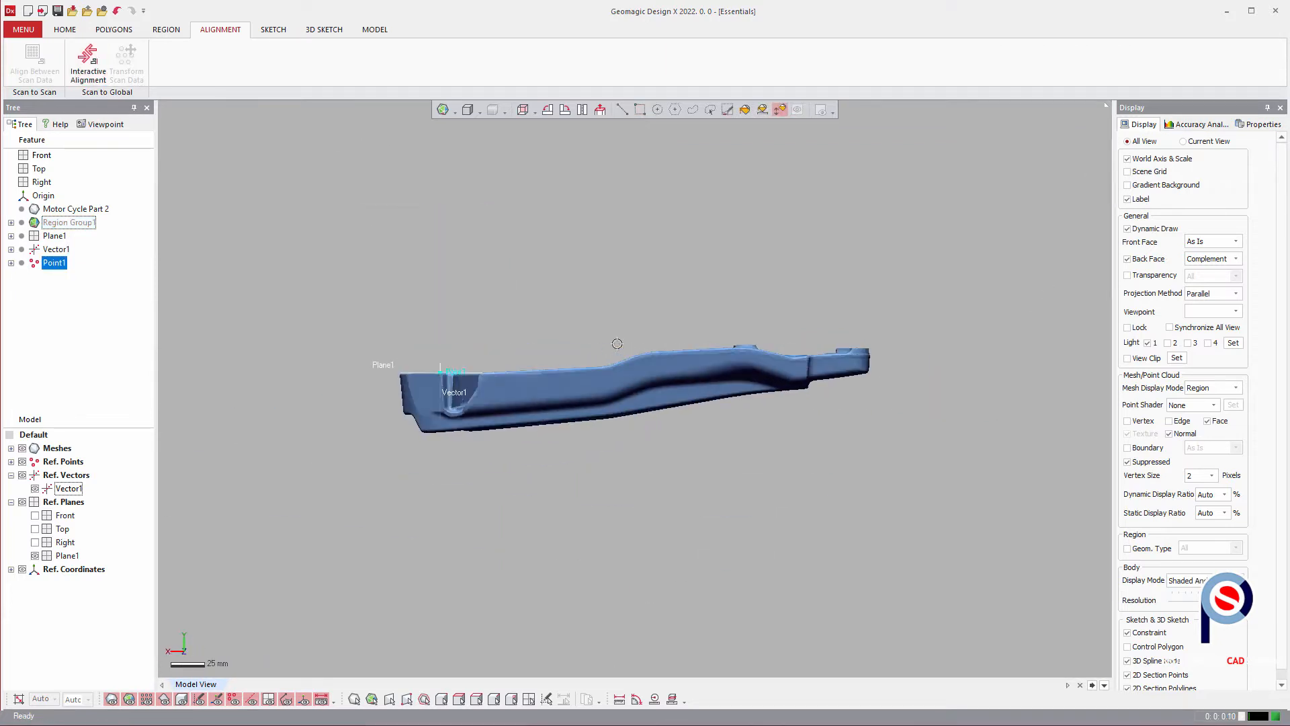
key("alt+1")
key("alt+3")
key("alt+4")
key("alt+5")
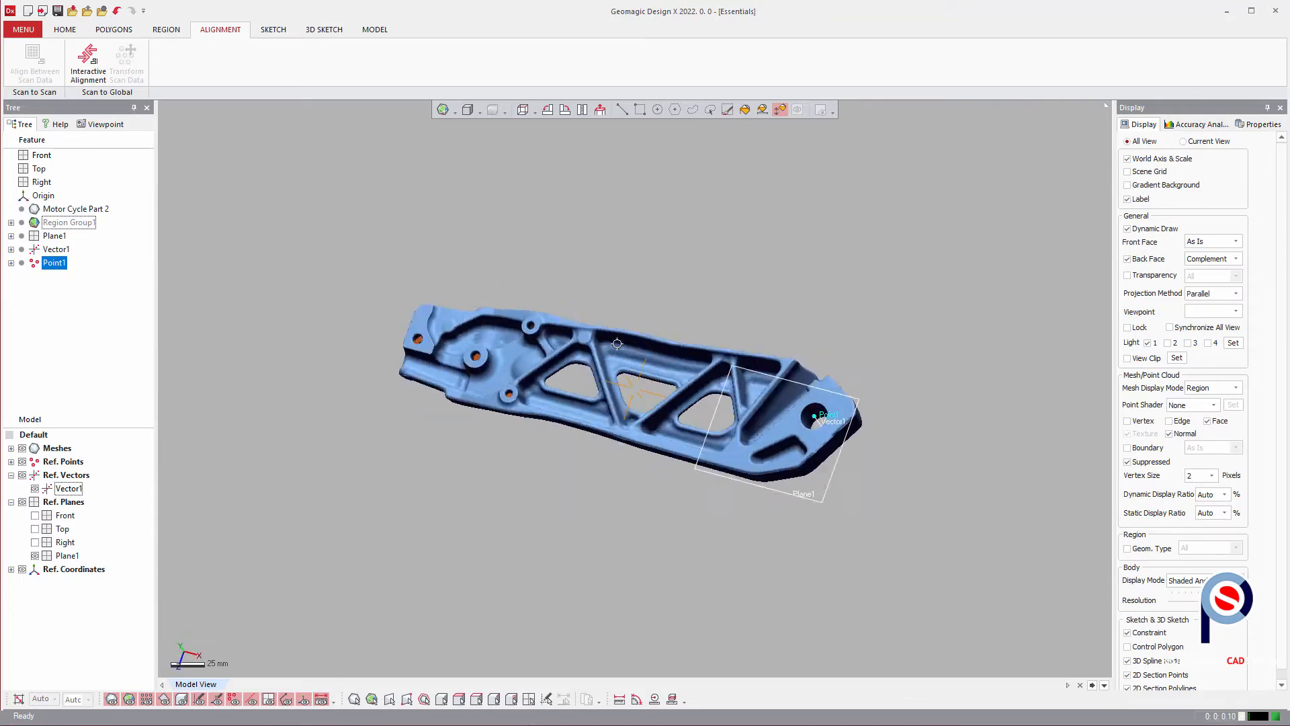
- Insert a region on the flat upper face of the mounting pad at the narrow end of the part
right_click_drag(705, 415, 544, 392)
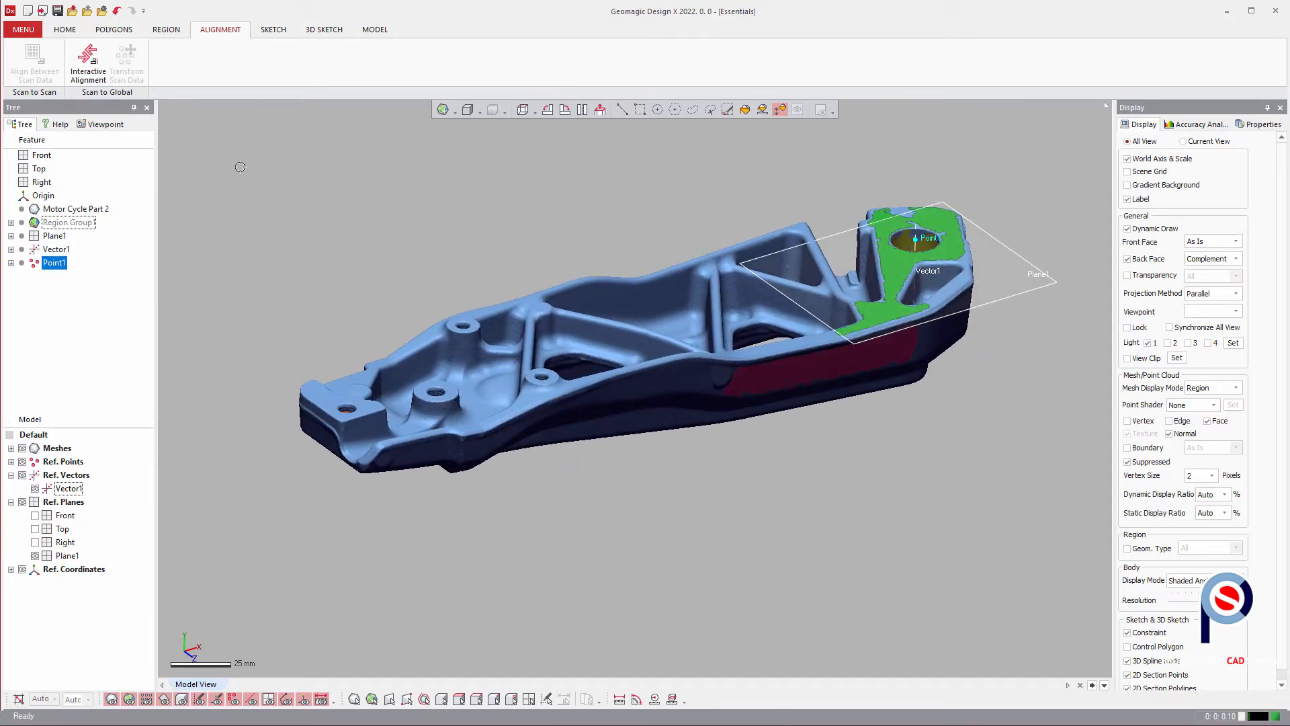
left_click(374, 30)
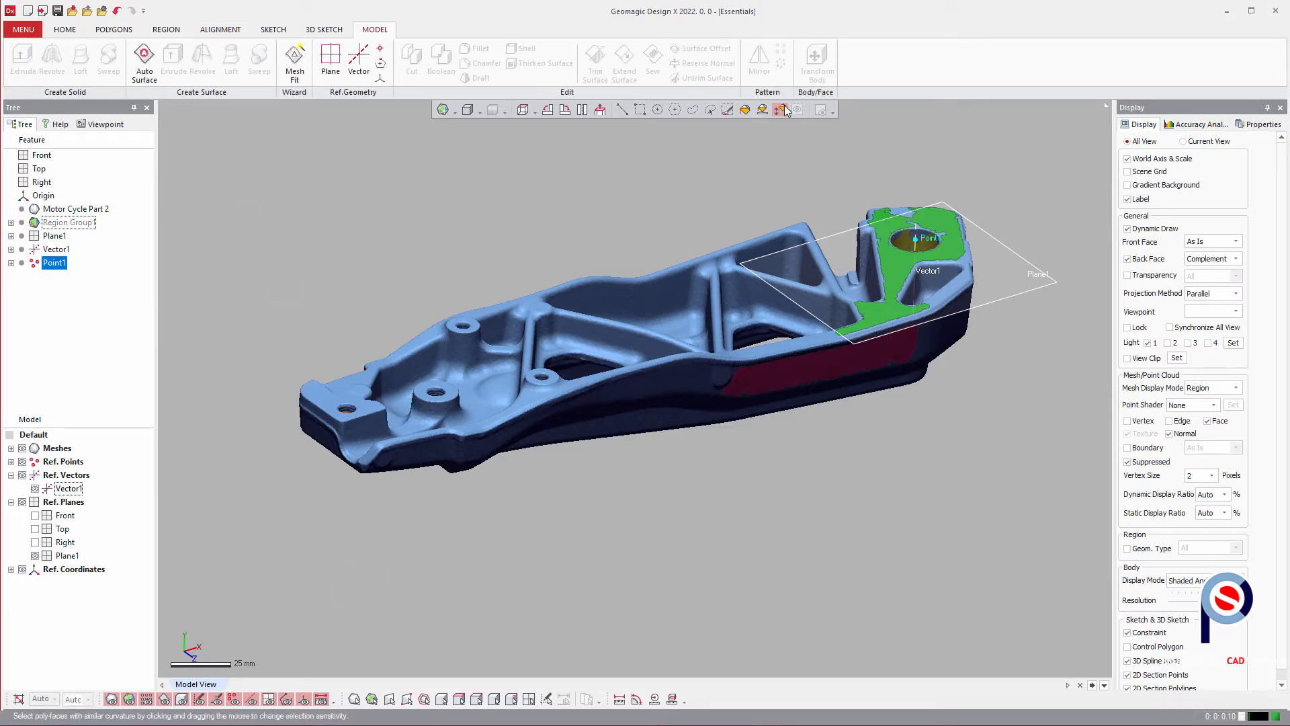
right_click_drag(525, 331, 614, 285, "ctrl")
right_click_drag(614, 285, 619, 345)
scroll(511, 369, "up", 4)
right_click_drag(406, 386, 406, 390)
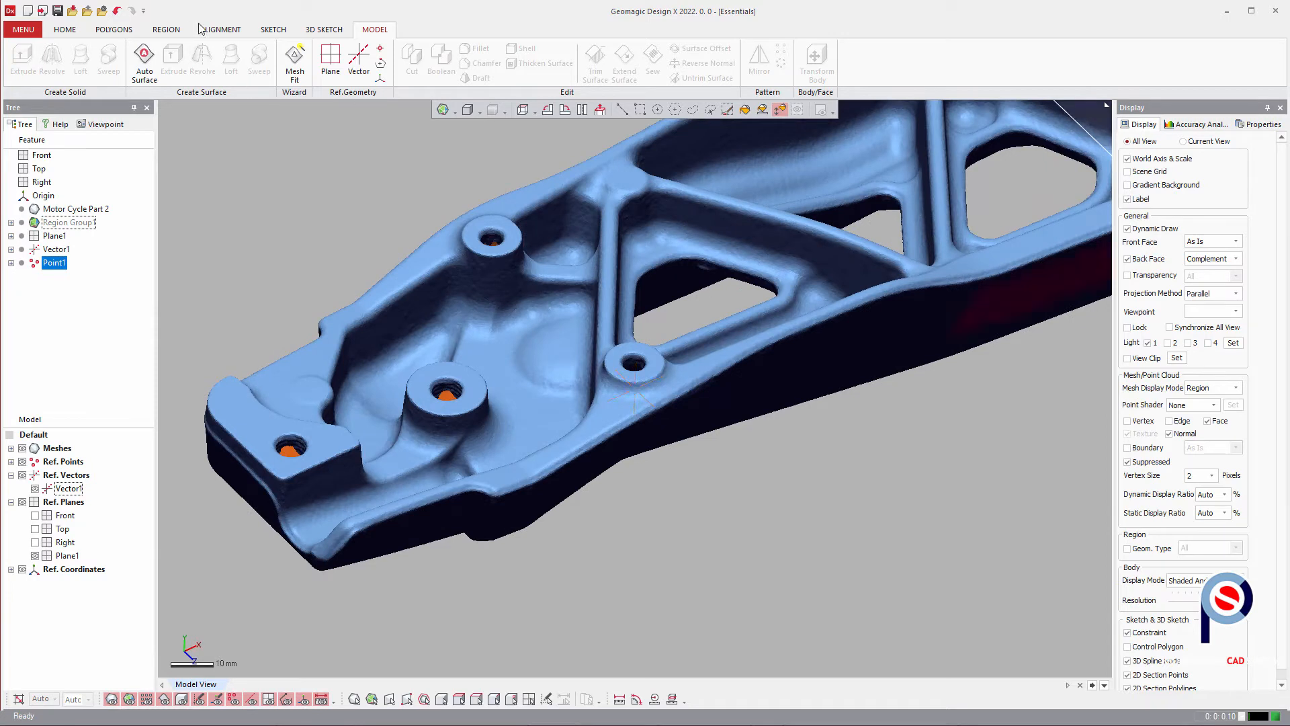
left_click(166, 30)
right_click_drag(306, 425, 418, 392, "ctrl")
left_click(366, 375)
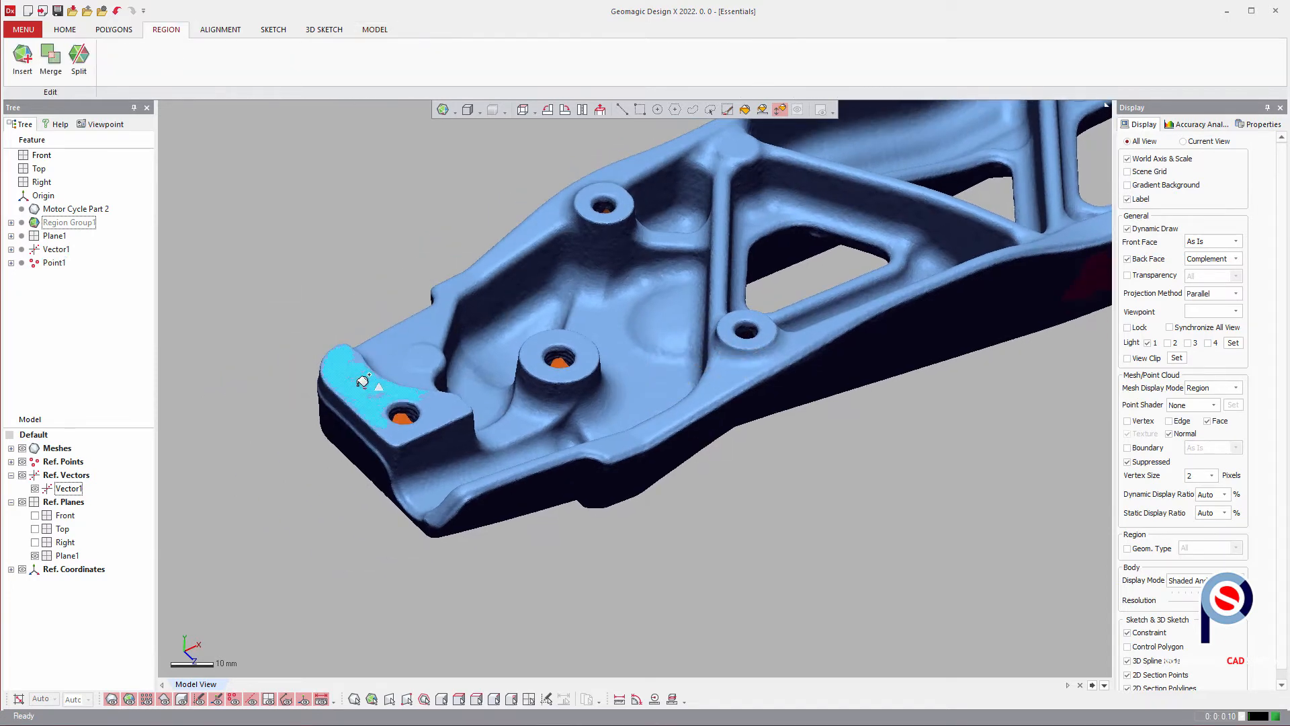
left_click(22, 57)
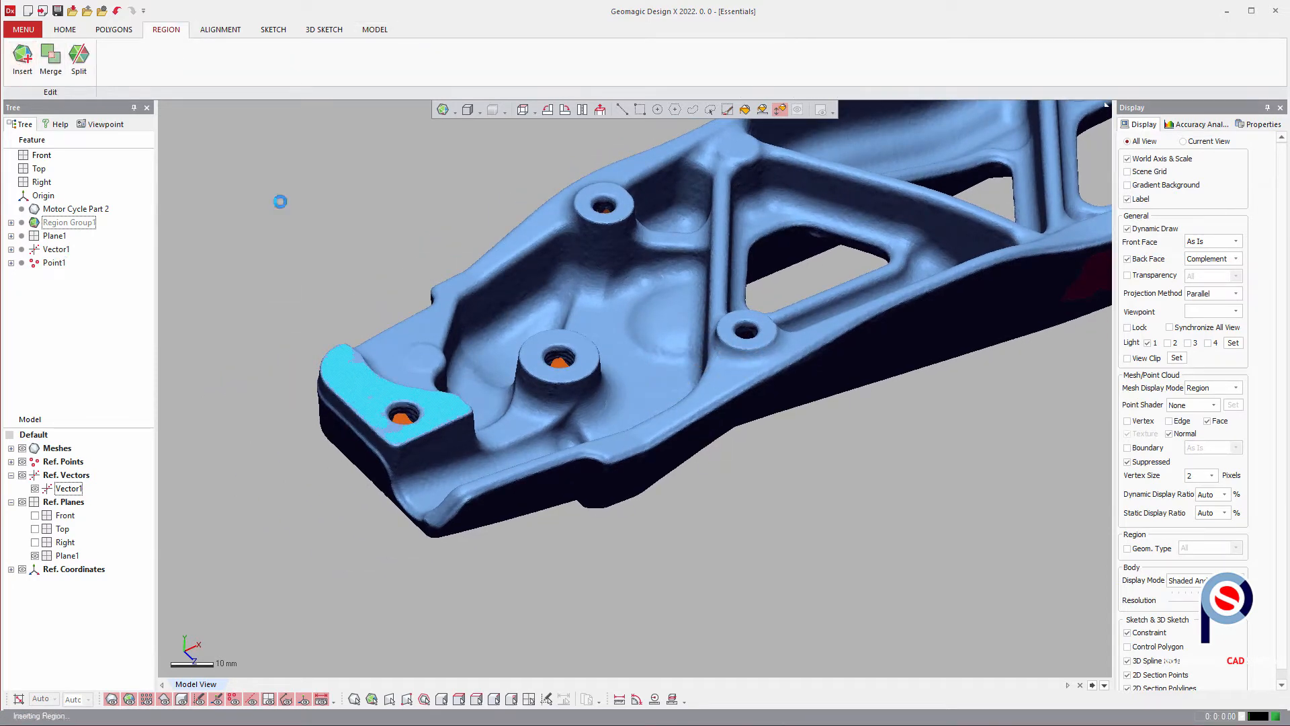
- Insert a region on the large boss's upper face and one shared region on the upper faces of the two smaller bosses
left_click(541, 355)
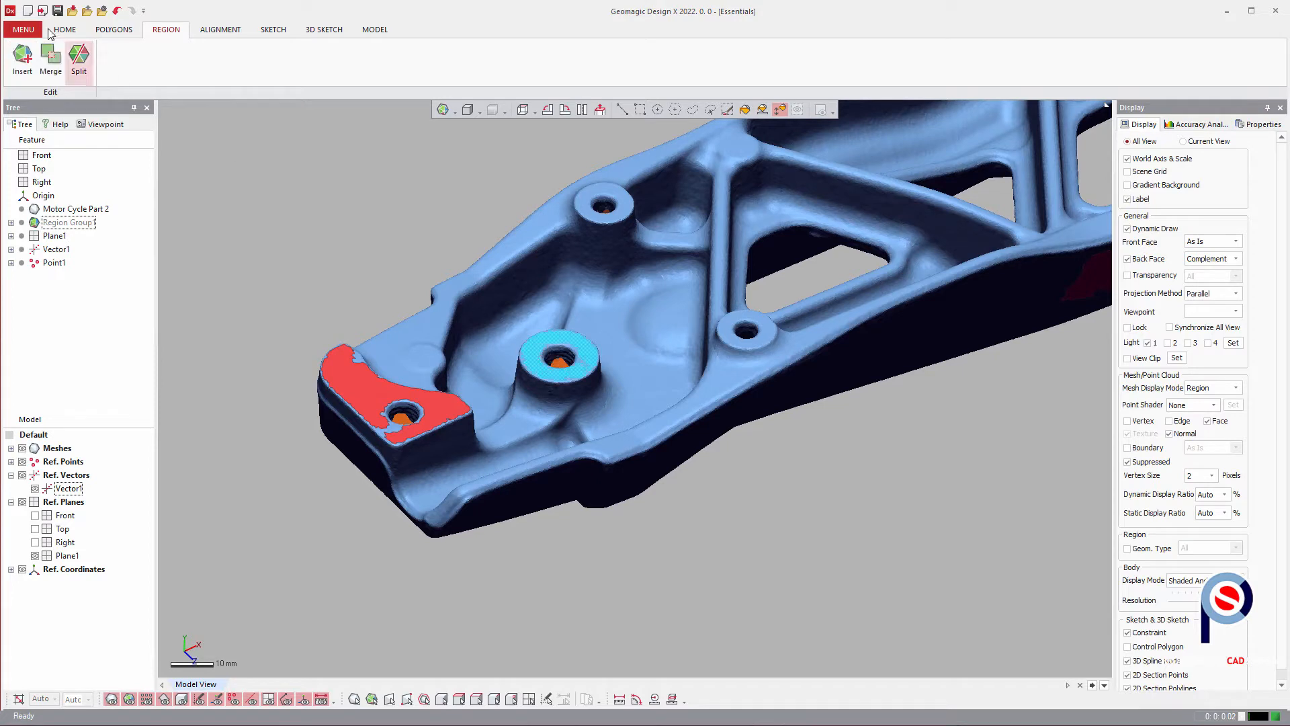
left_click(23, 57)
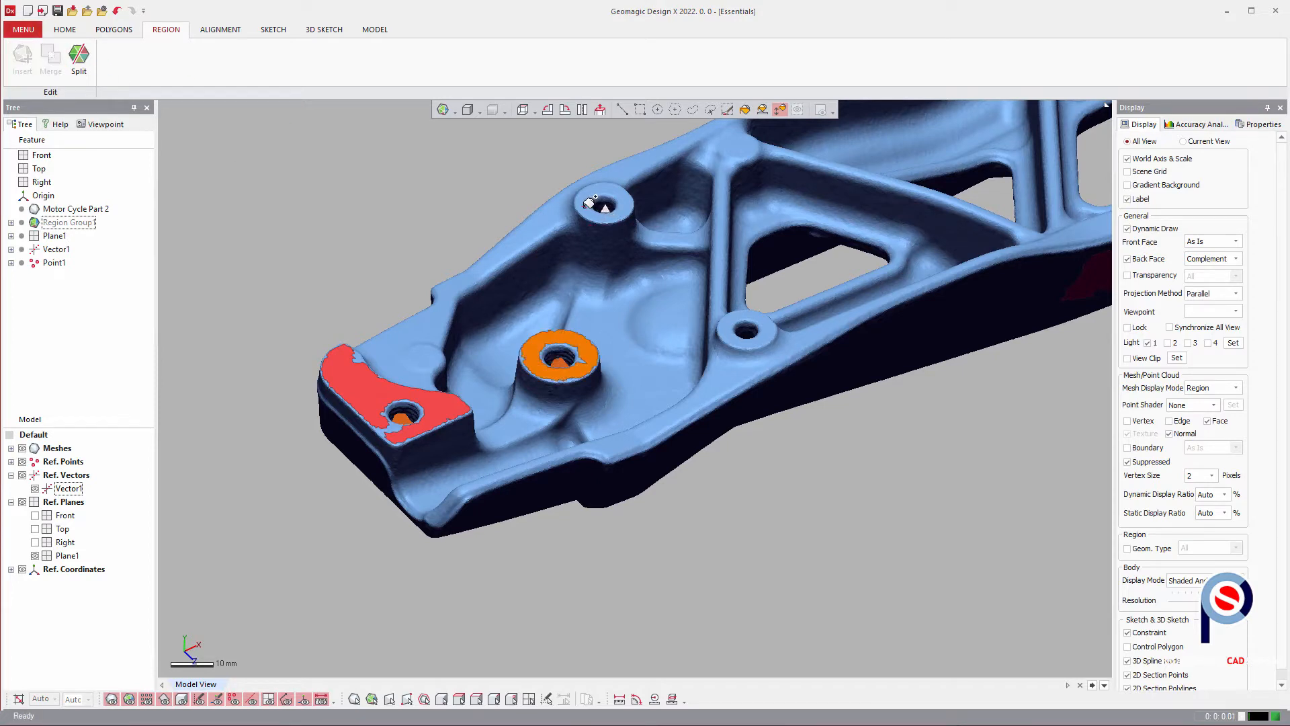
left_click(590, 203)
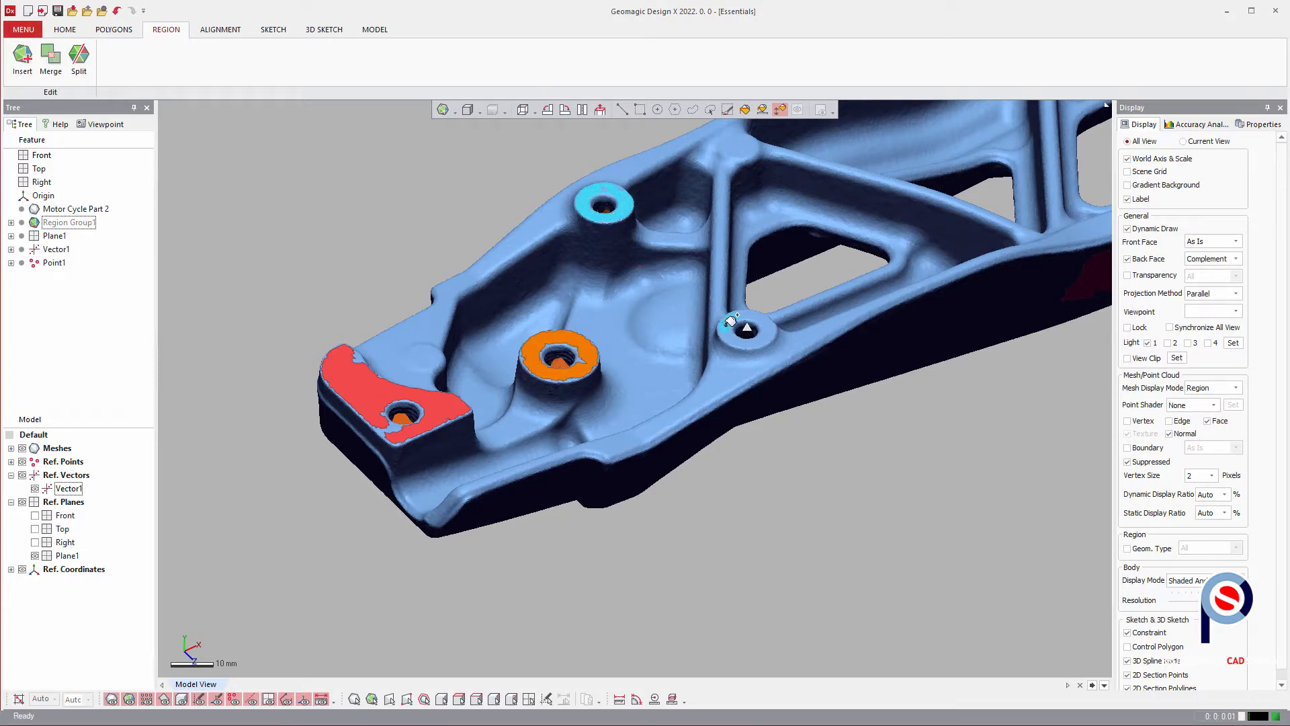
left_click(731, 322)
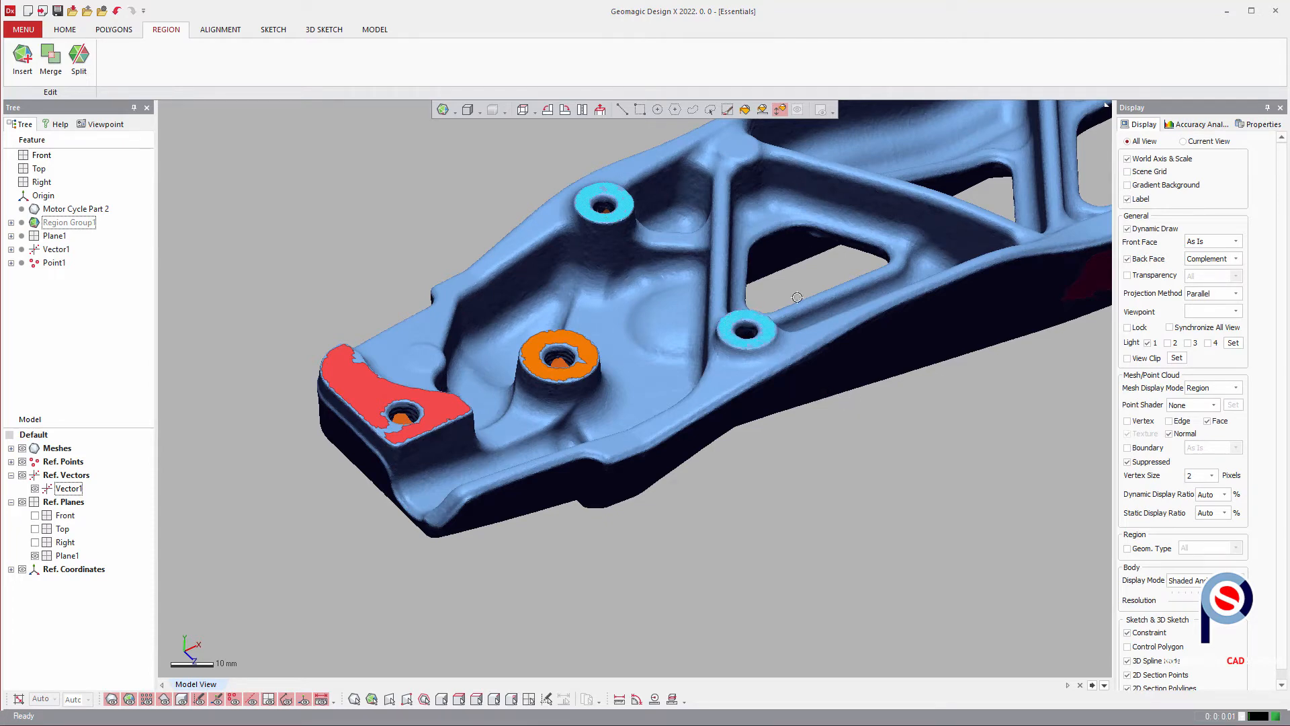
left_click(23, 54)
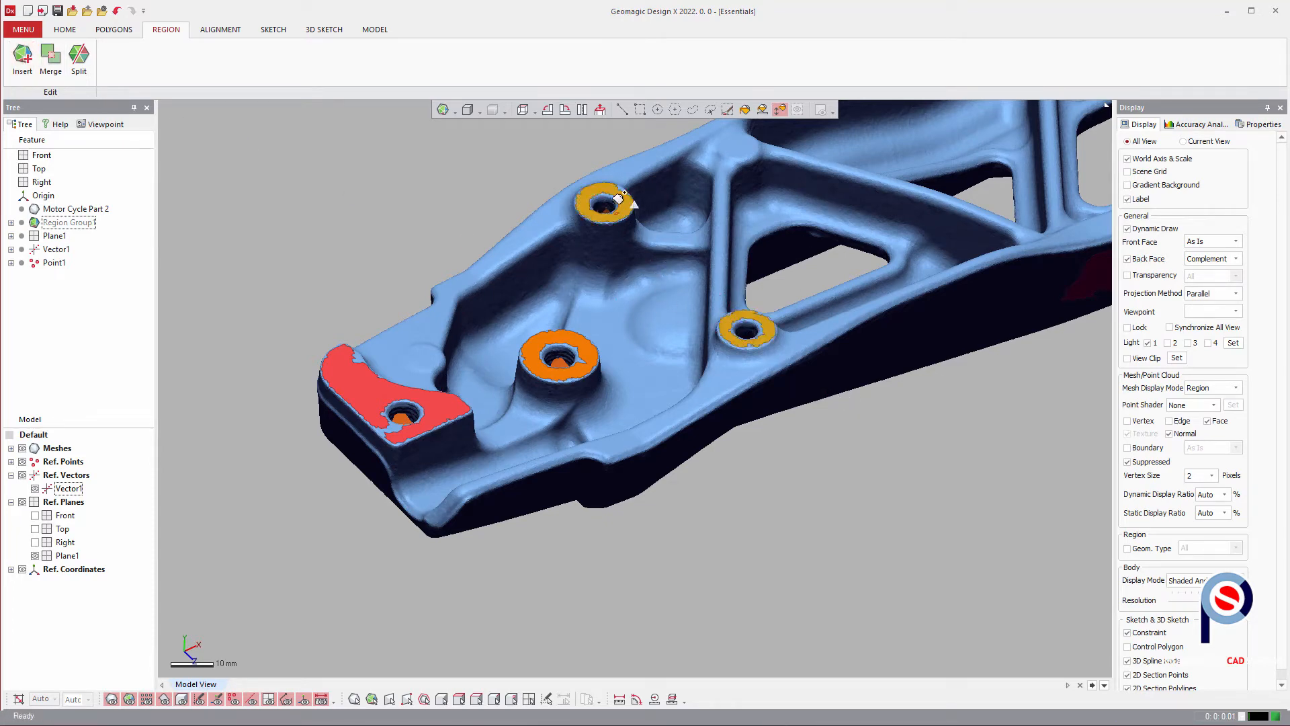
right_click_drag(800, 360, 747, 369)
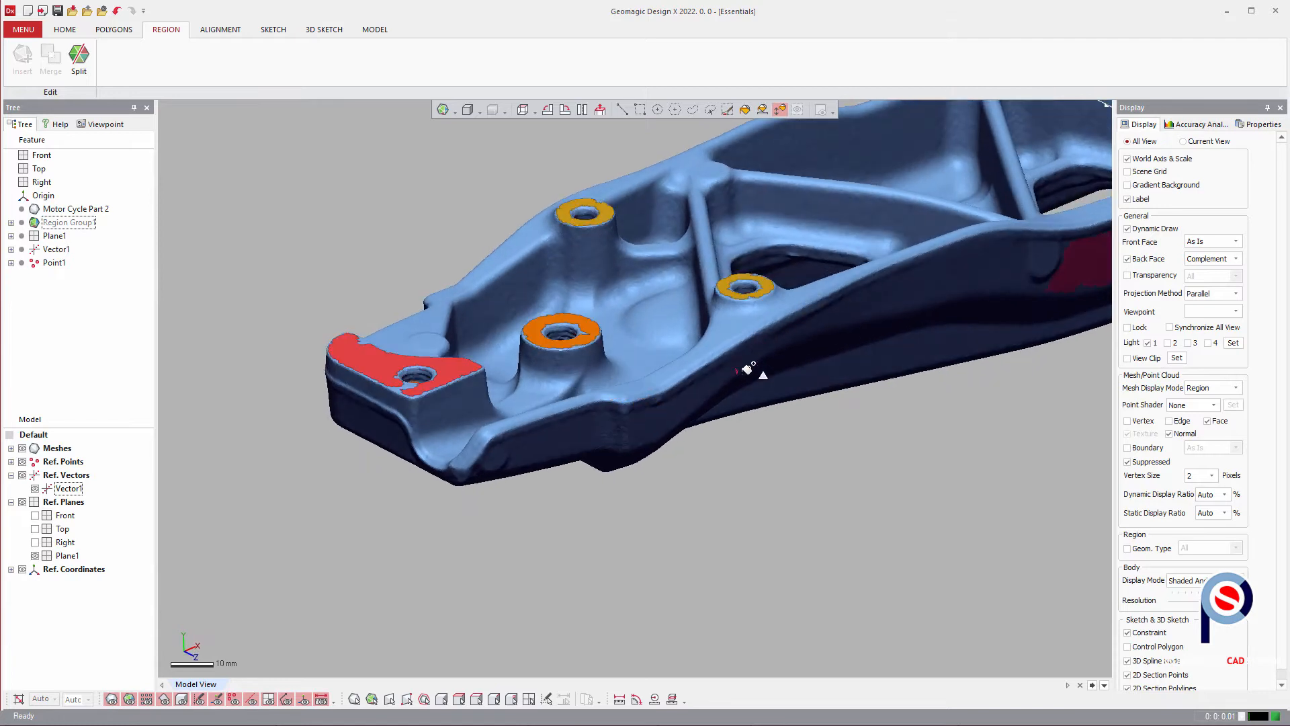
- Set up a planar mesh sketch based on the end pad's region, with the section offset 1.5 mm into the pad
left_click(272, 29)
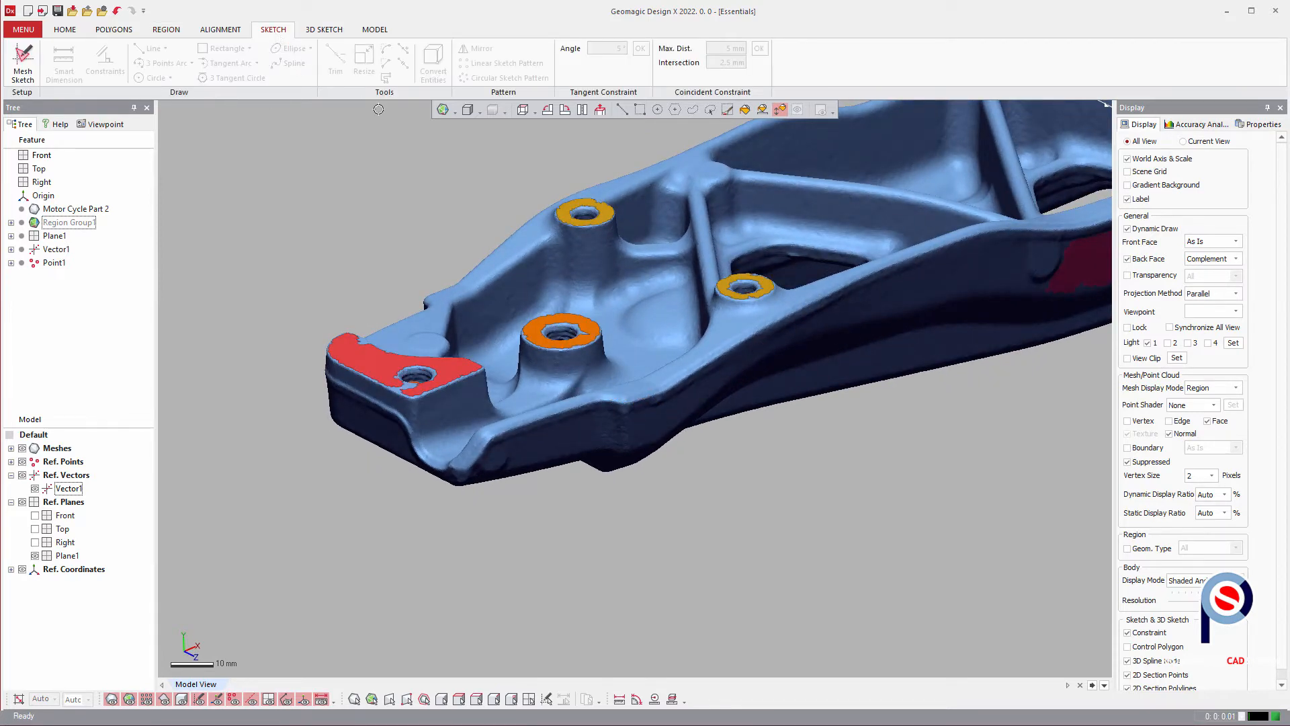
left_click(23, 60)
mouse_move(458, 378)
right_mouse_down("ctrl")
mouse_move(620, 313)
mouse_move(559, 297)
mouse_move(605, 344)
right_mouse_up("ctrl")
scroll(621, 312, "up", 2)
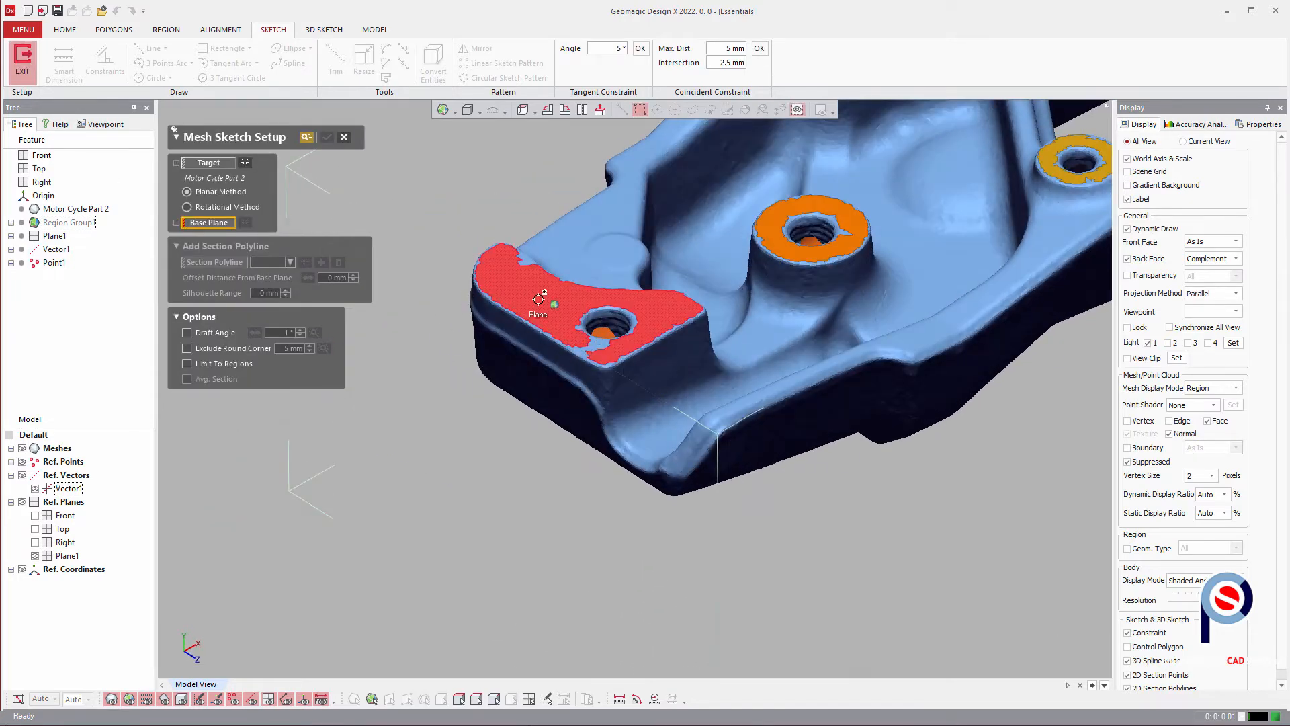
left_click(552, 314)
right_click_drag(546, 377, 536, 306)
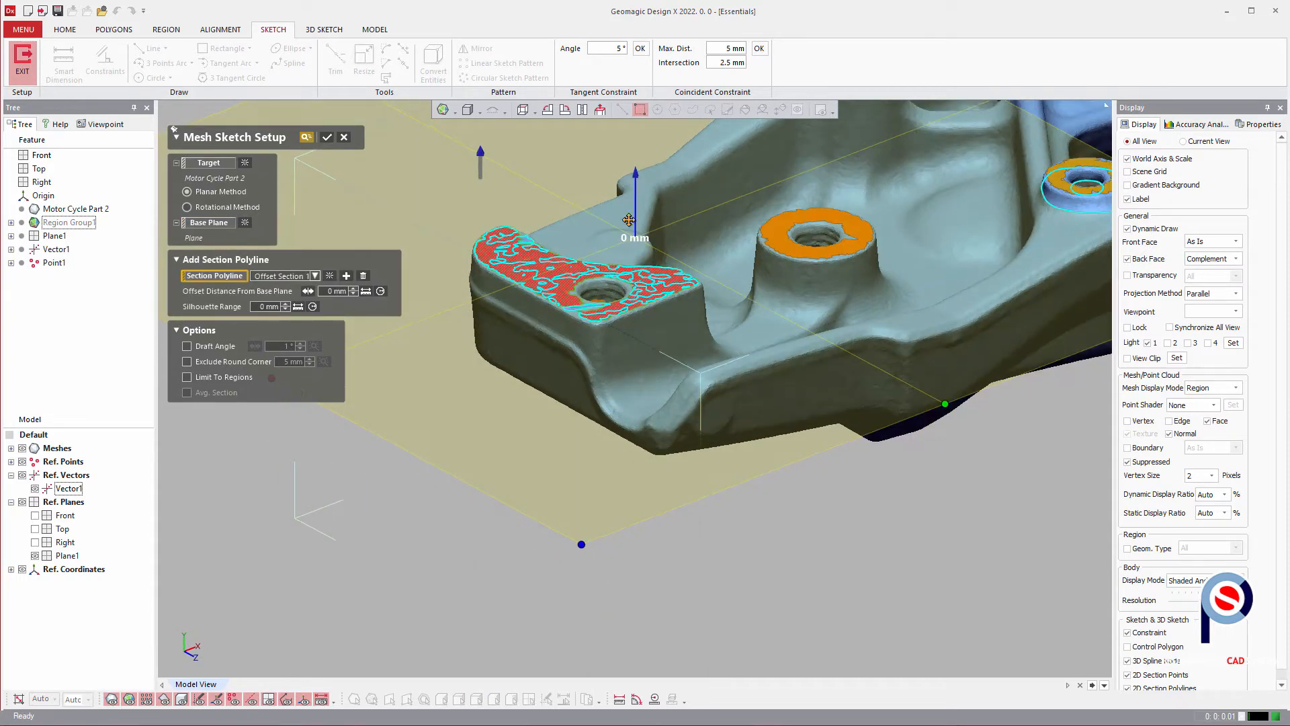
left_click_drag(635, 177, 637, 184)
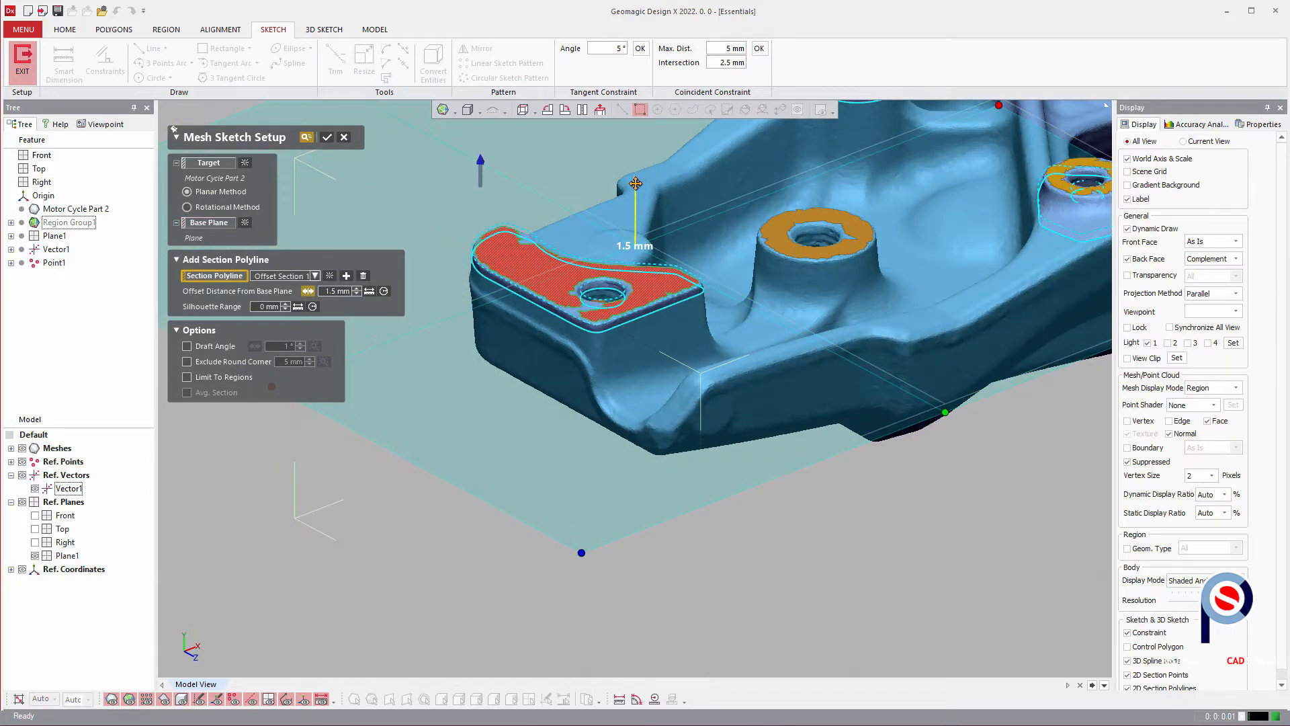
- Shrink the section plane's extents to surround only the end pad and accept the mesh sketch setup
mouse_move(694, 475)
right_mouse_down()
mouse_move(702, 433)
mouse_move(756, 423)
mouse_move(736, 277)
right_mouse_up()
left_click_drag(739, 274, 596, 366)
right_click_drag(596, 367, 750, 368, "ctrl")
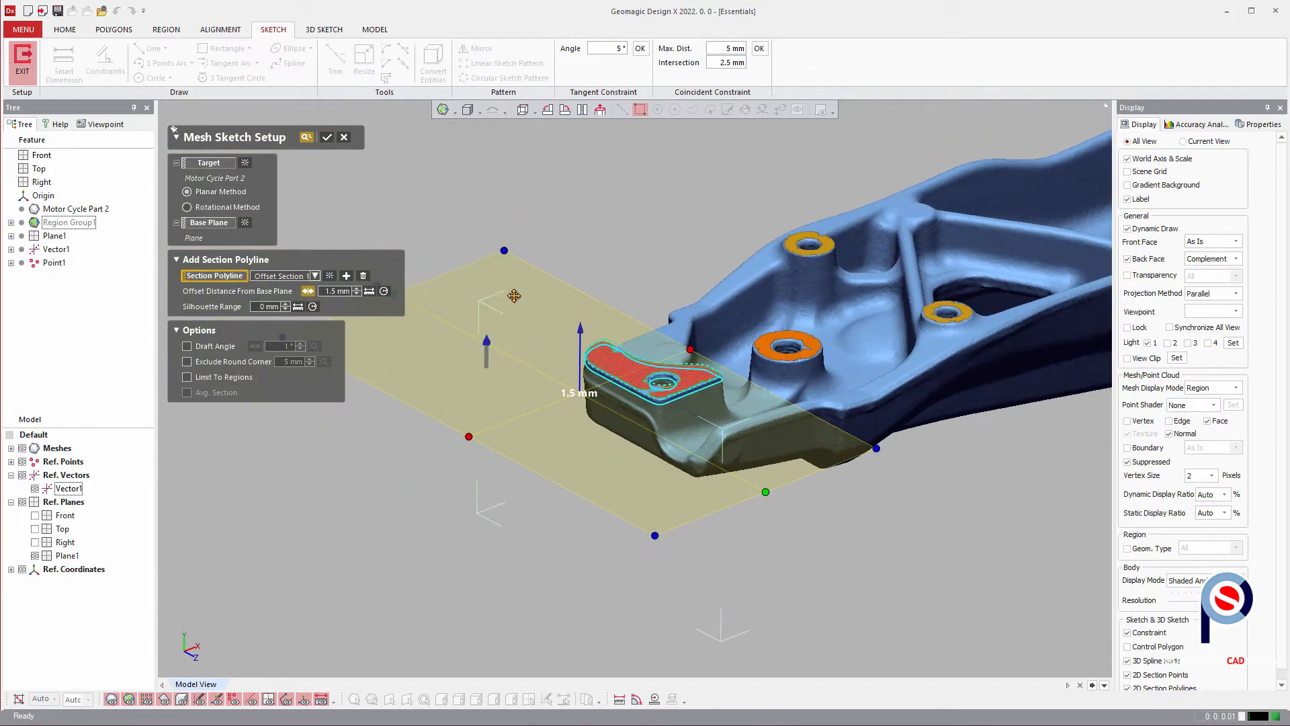
right_click_drag(553, 340, 610, 342, "ctrl")
mouse_move(459, 303)
left_mouse_down()
mouse_move(702, 415)
mouse_move(773, 471)
mouse_move(759, 452)
mouse_move(547, 461)
mouse_move(647, 402)
left_mouse_up()
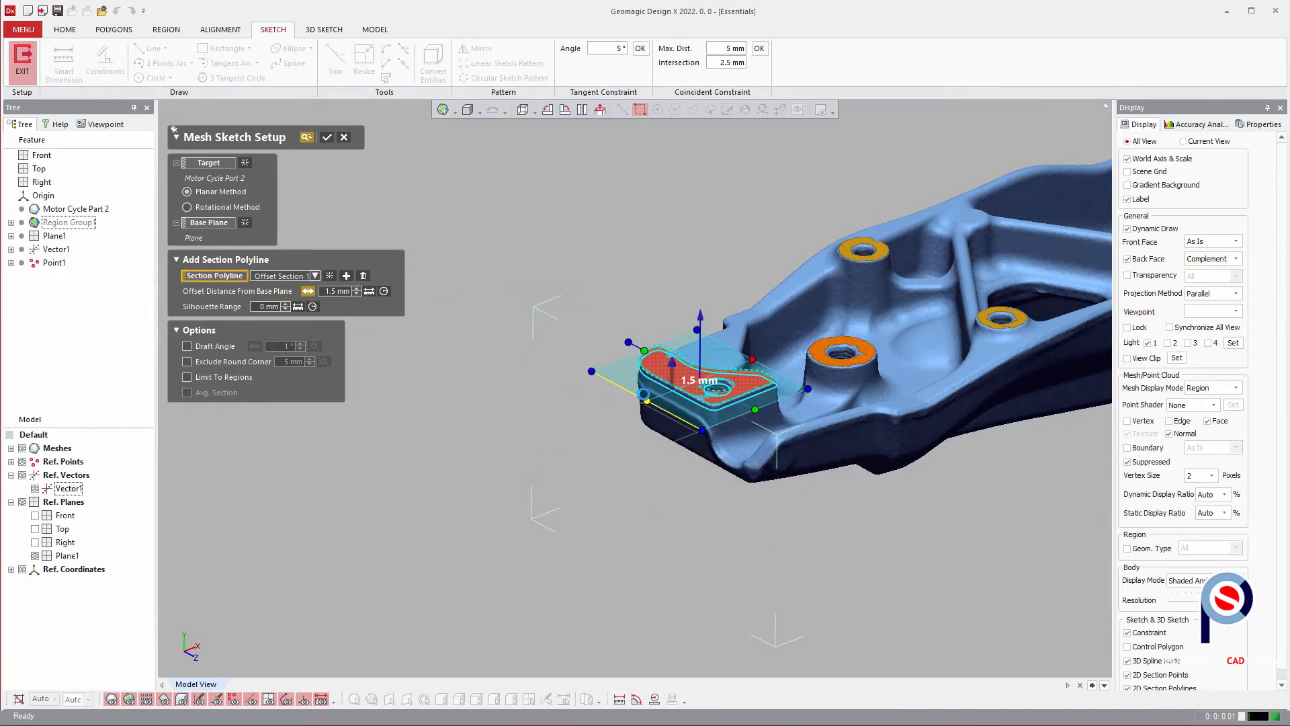
scroll(750, 377, "up", 3)
right_click_drag(802, 366, 628, 357, "ctrl")
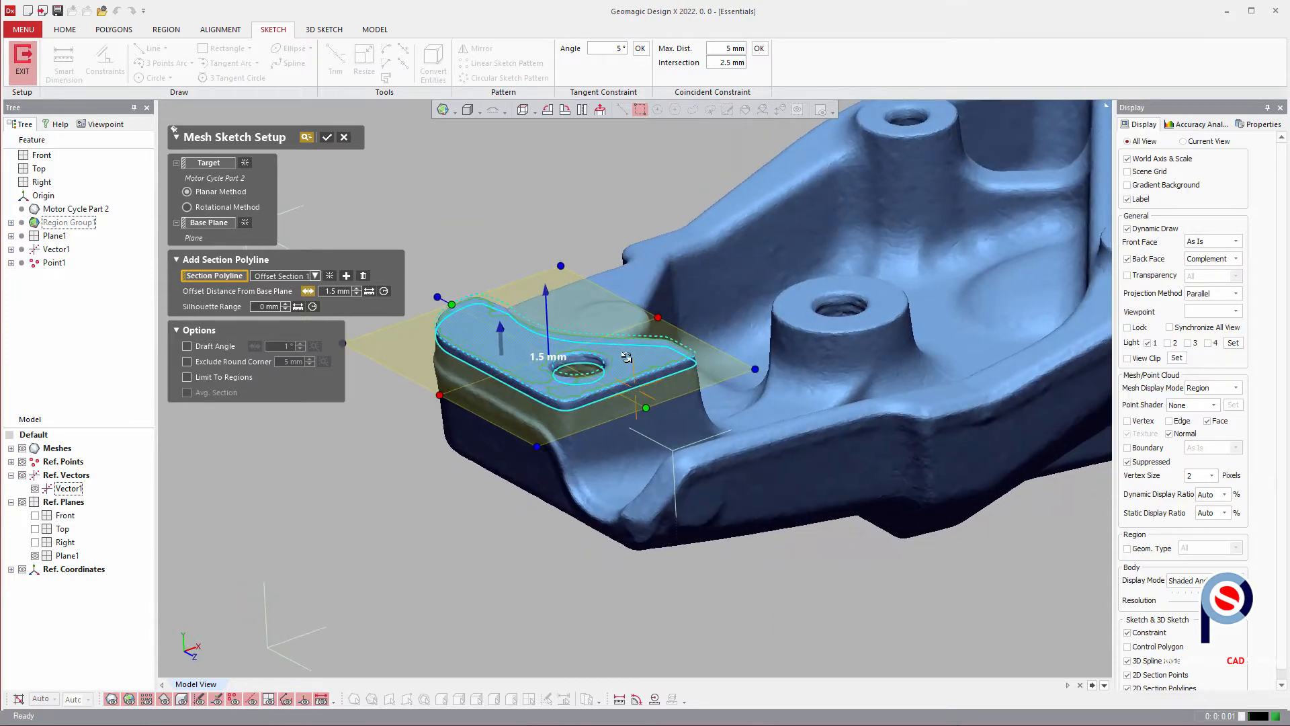
left_click(326, 141)
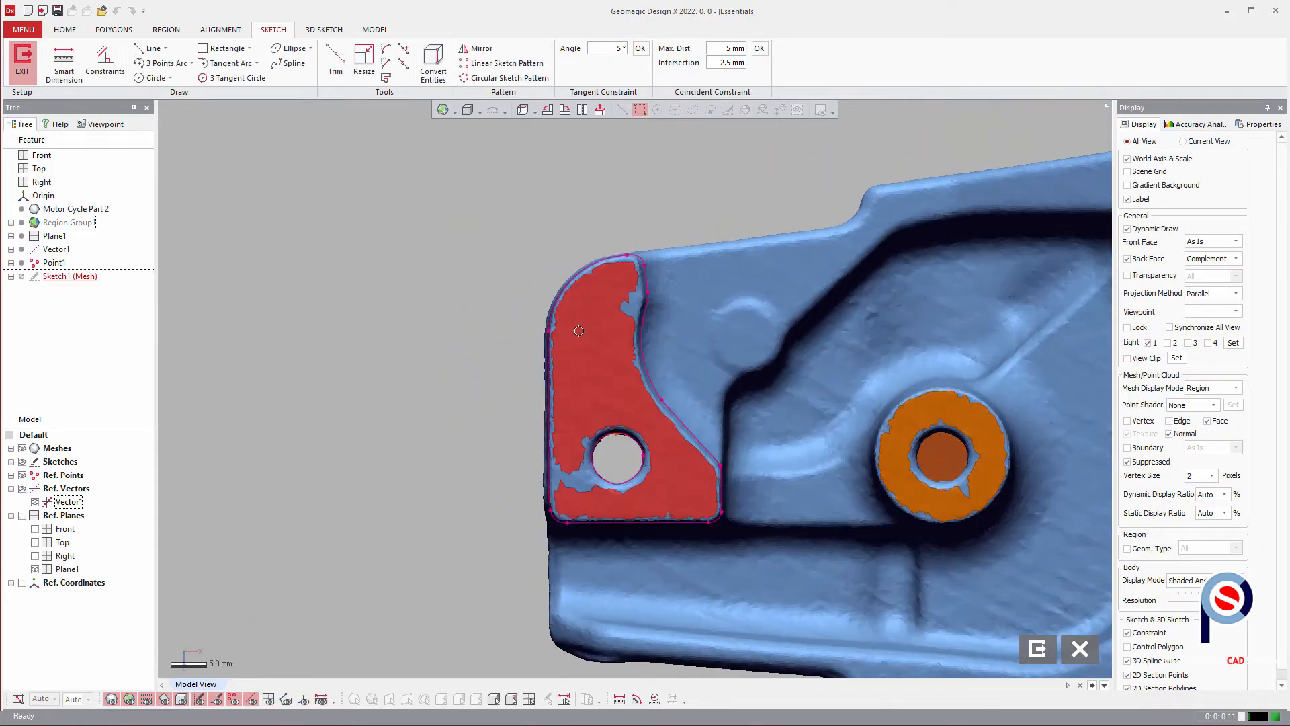
- Sketch a circle fitted to the section outline of the end pad's hole and dimension its diameter
left_click(153, 78)
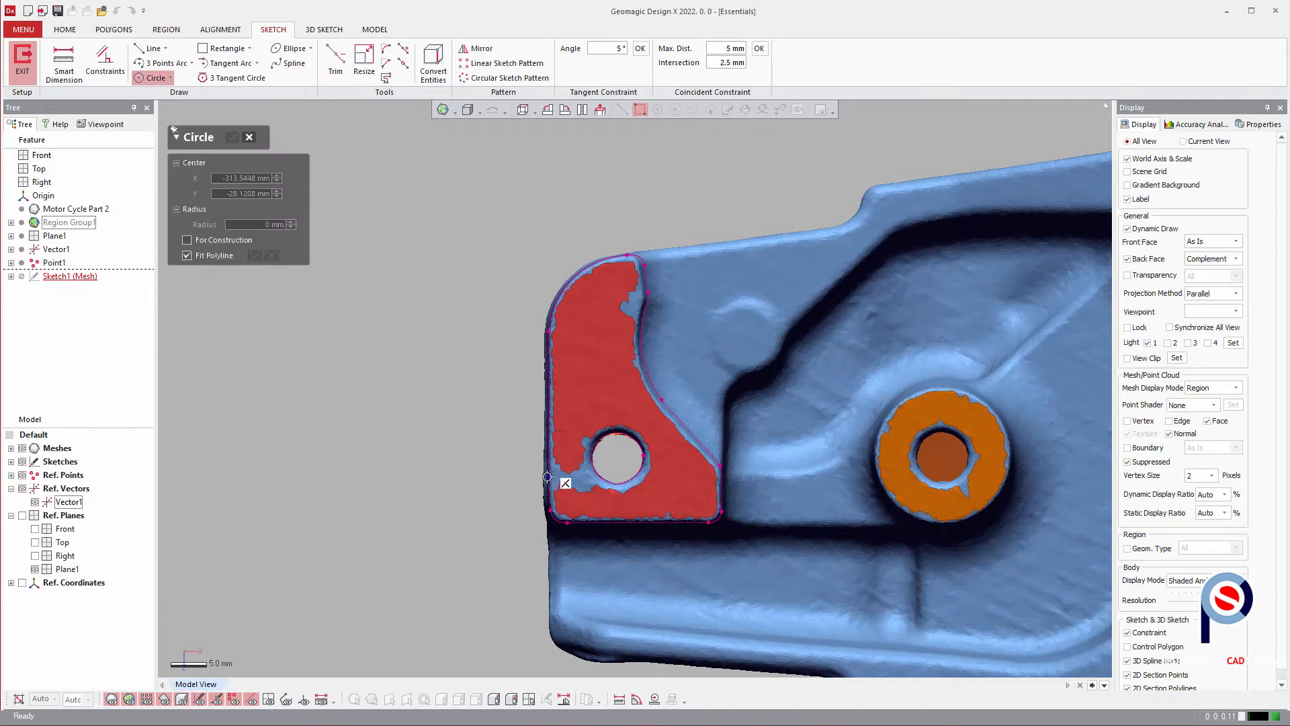
left_click(603, 477)
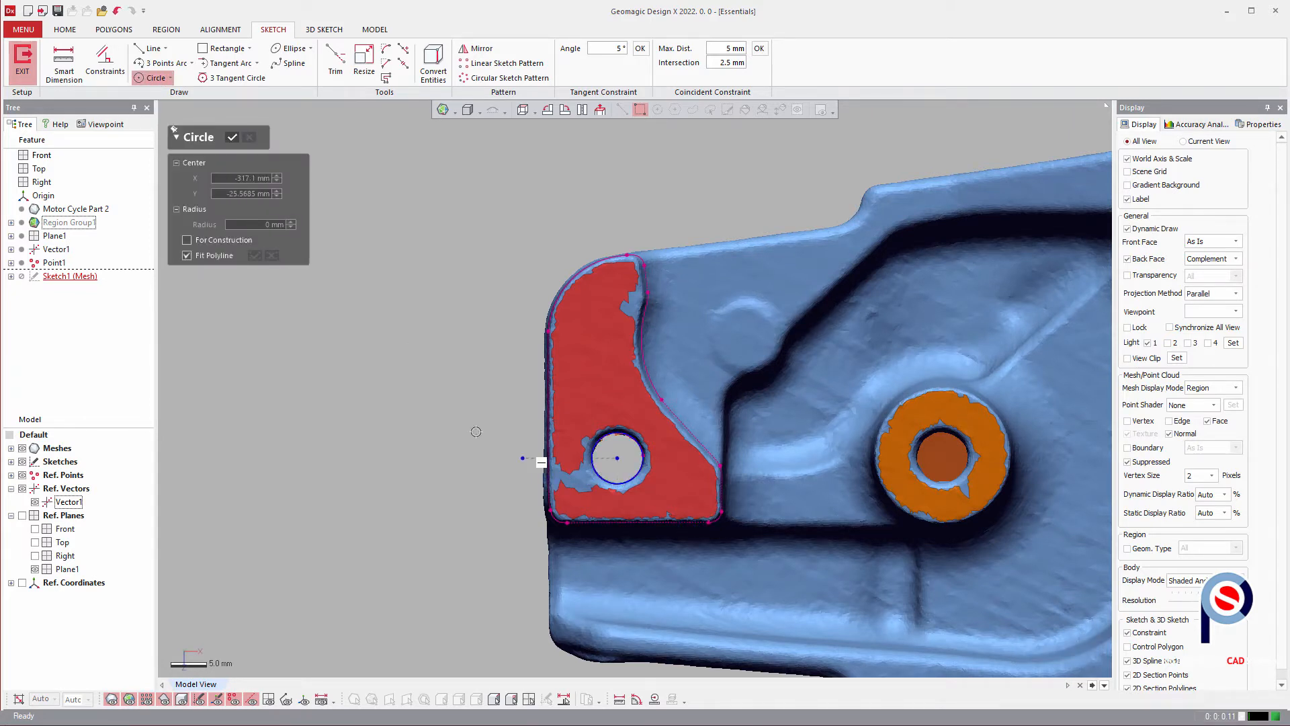
left_click(66, 71)
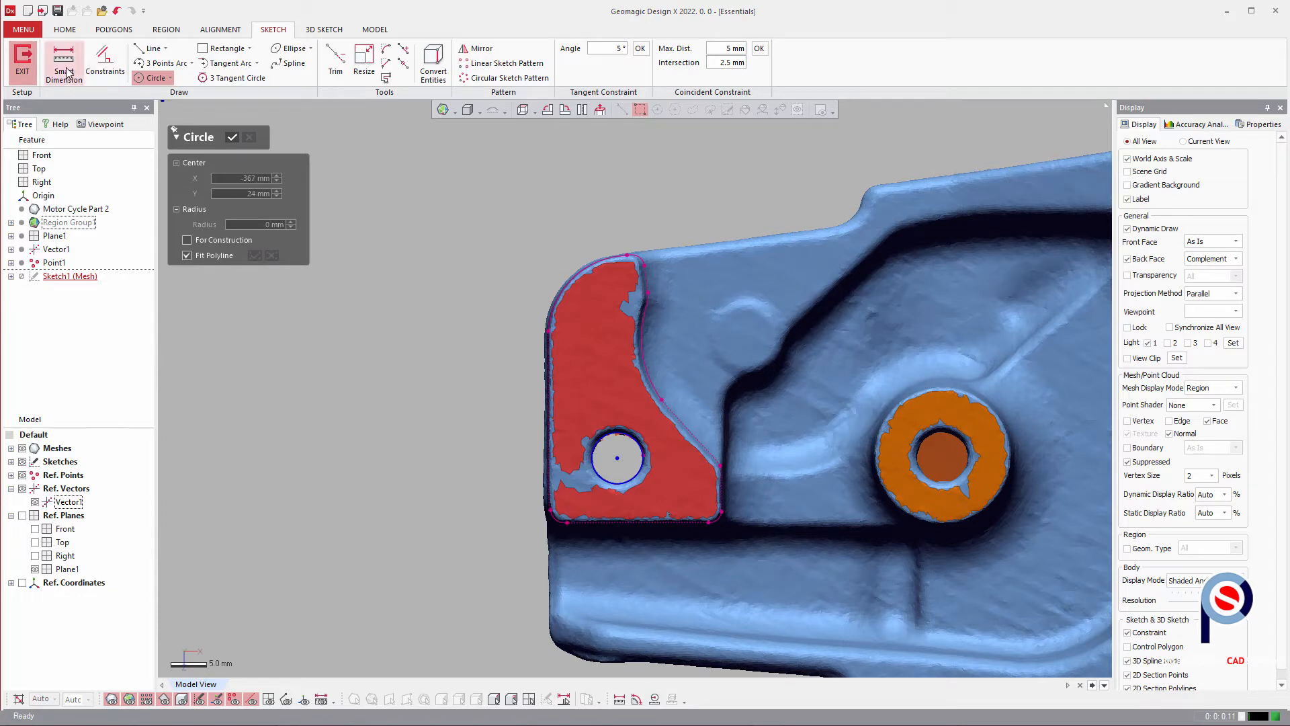
left_click(601, 439)
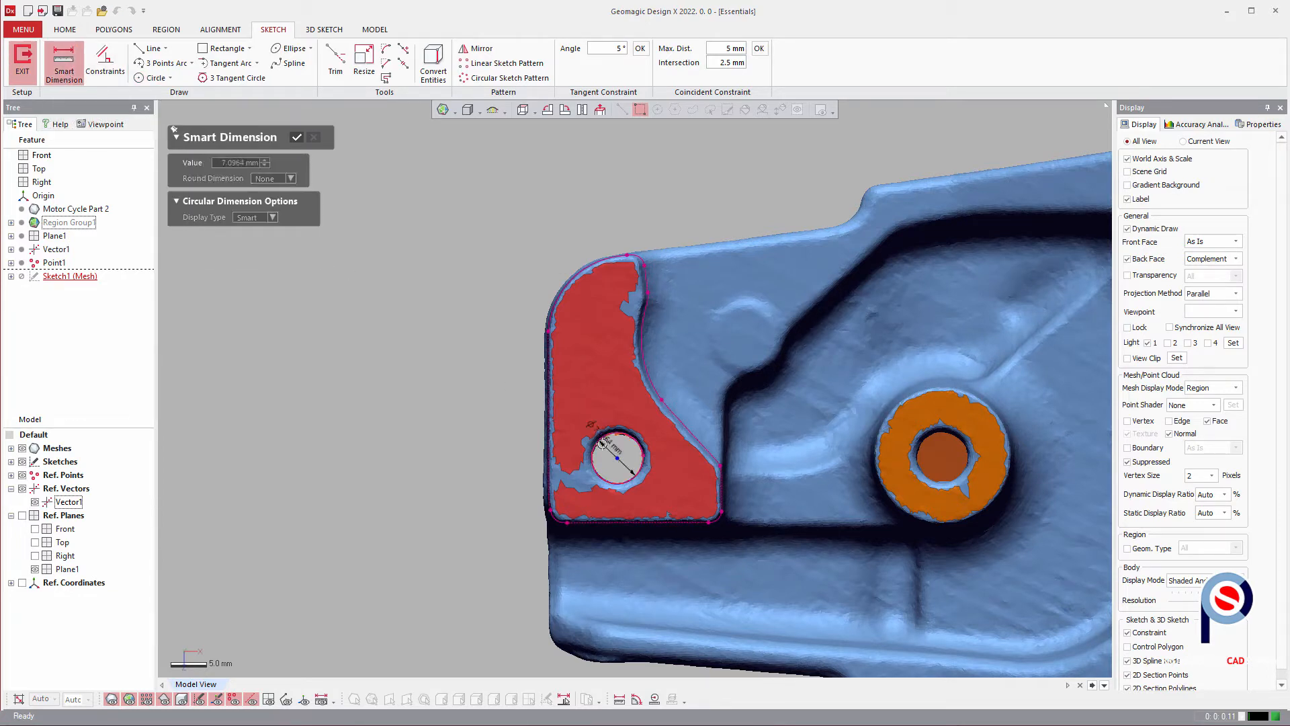
left_click(421, 415)
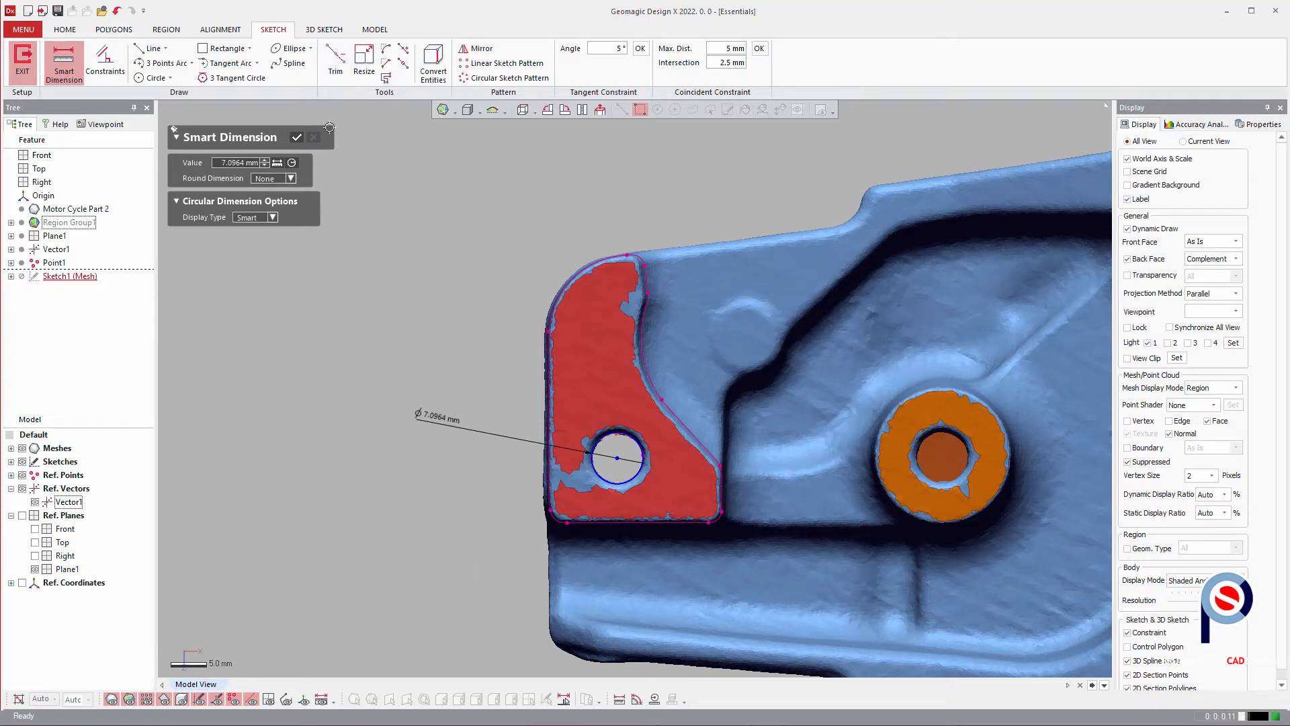
left_click(297, 139)
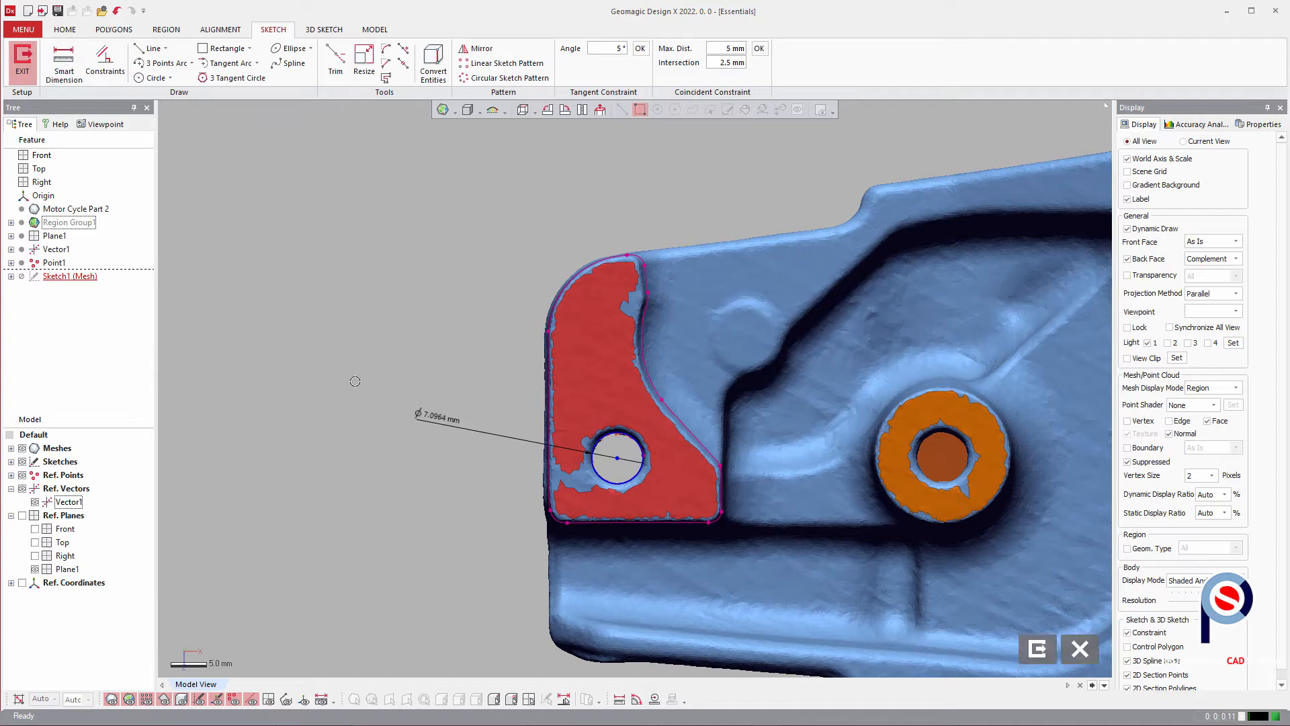
- Set the diameter of the end pad's hole circle to 7 mm
double_click(436, 418)
type("7")
key("Return")
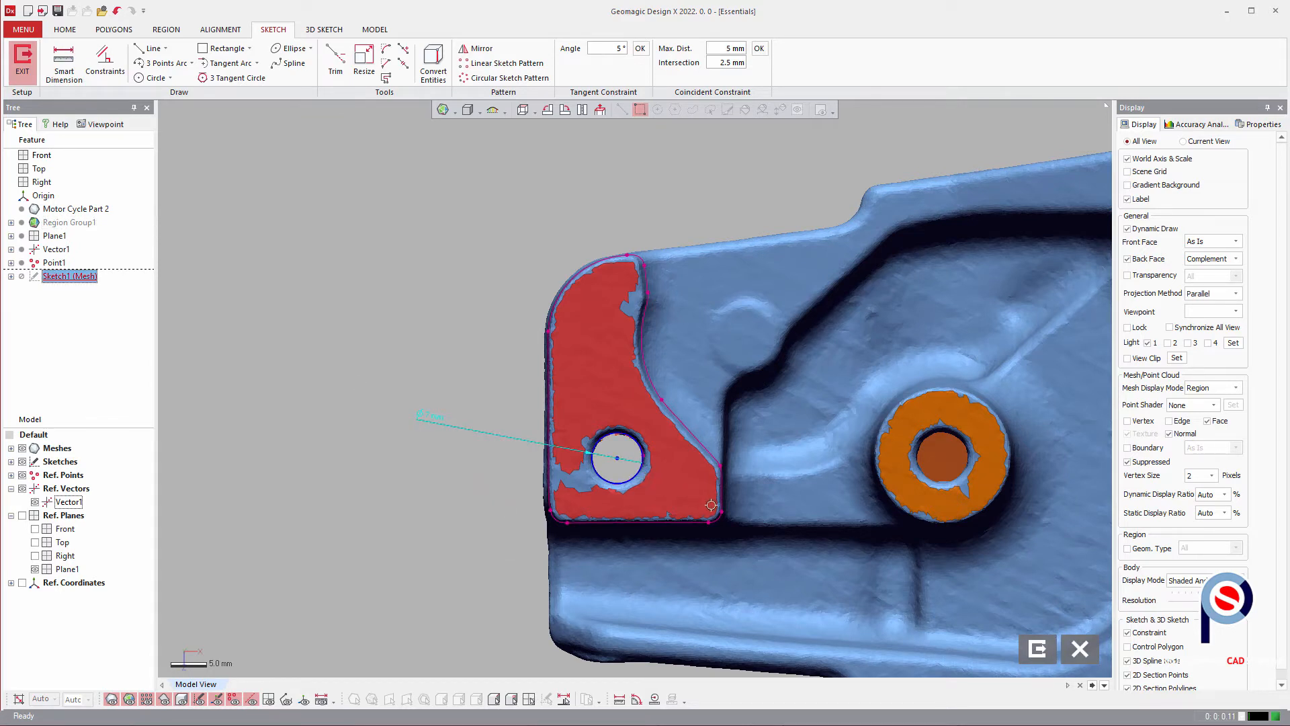
- Sketch a rectangle enclosing the whole end pad outline with clearance on all sides, and finish the mesh sketch
mouse_move(722, 488)
middle_mouse_down()
mouse_move(639, 455)
mouse_move(604, 415)
middle_mouse_up()
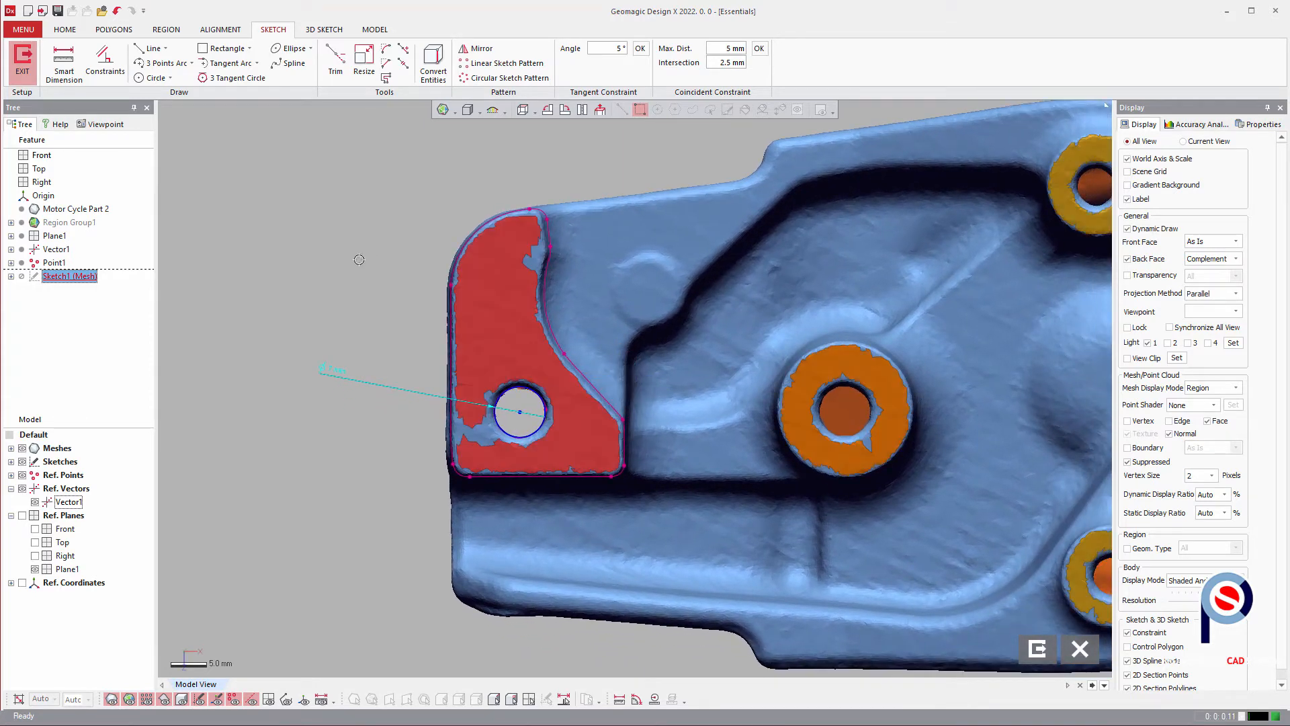
left_click(221, 48)
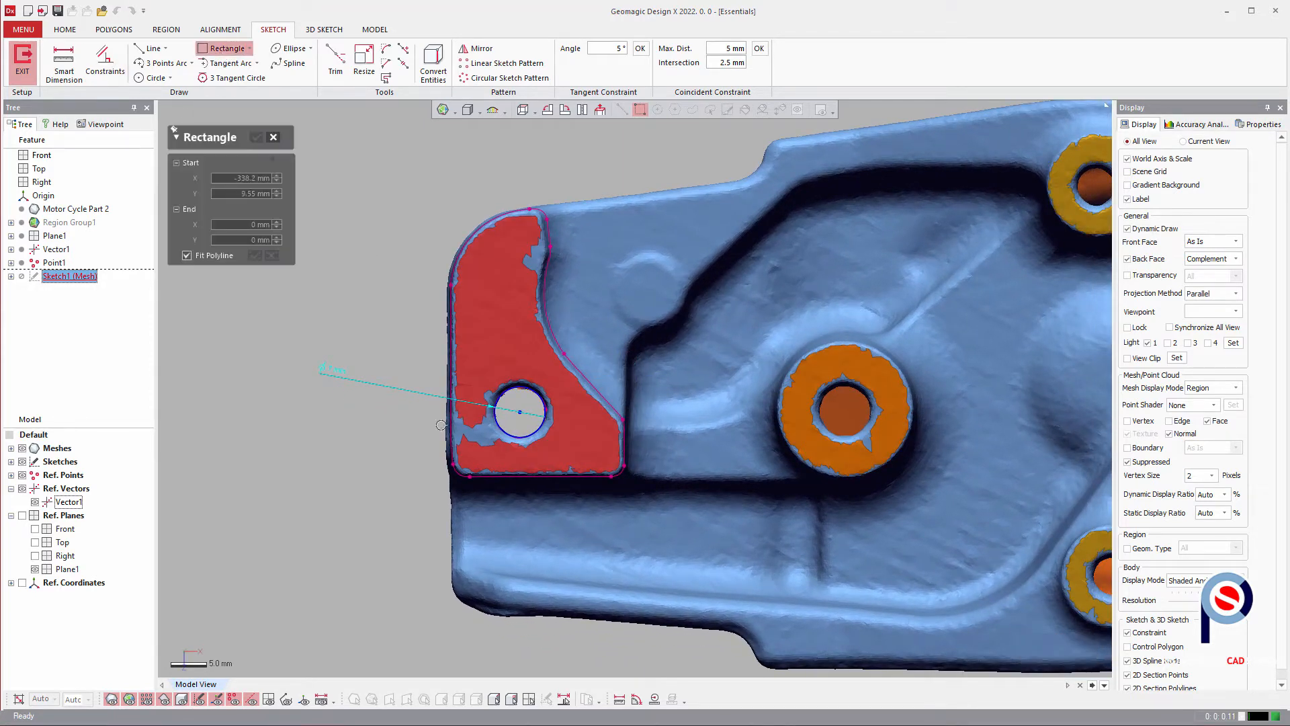
left_click_drag(394, 509, 656, 176)
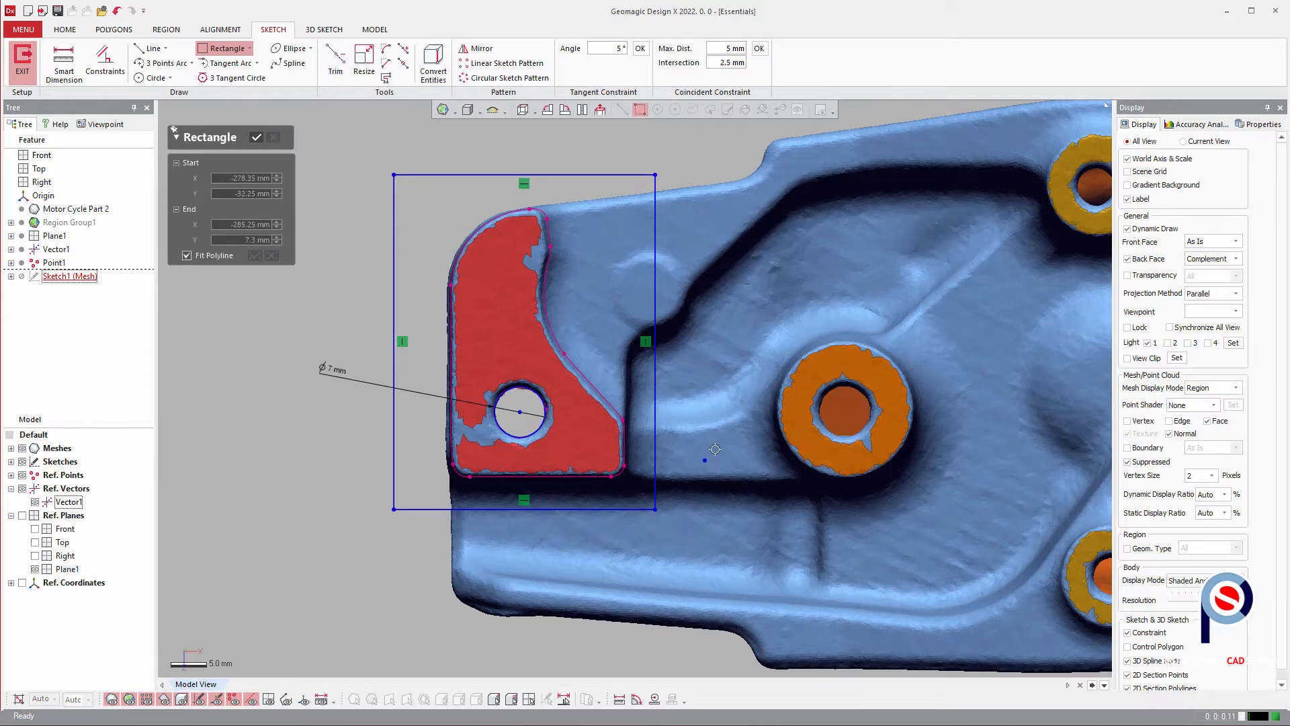
right_click_drag(715, 449, 736, 221)
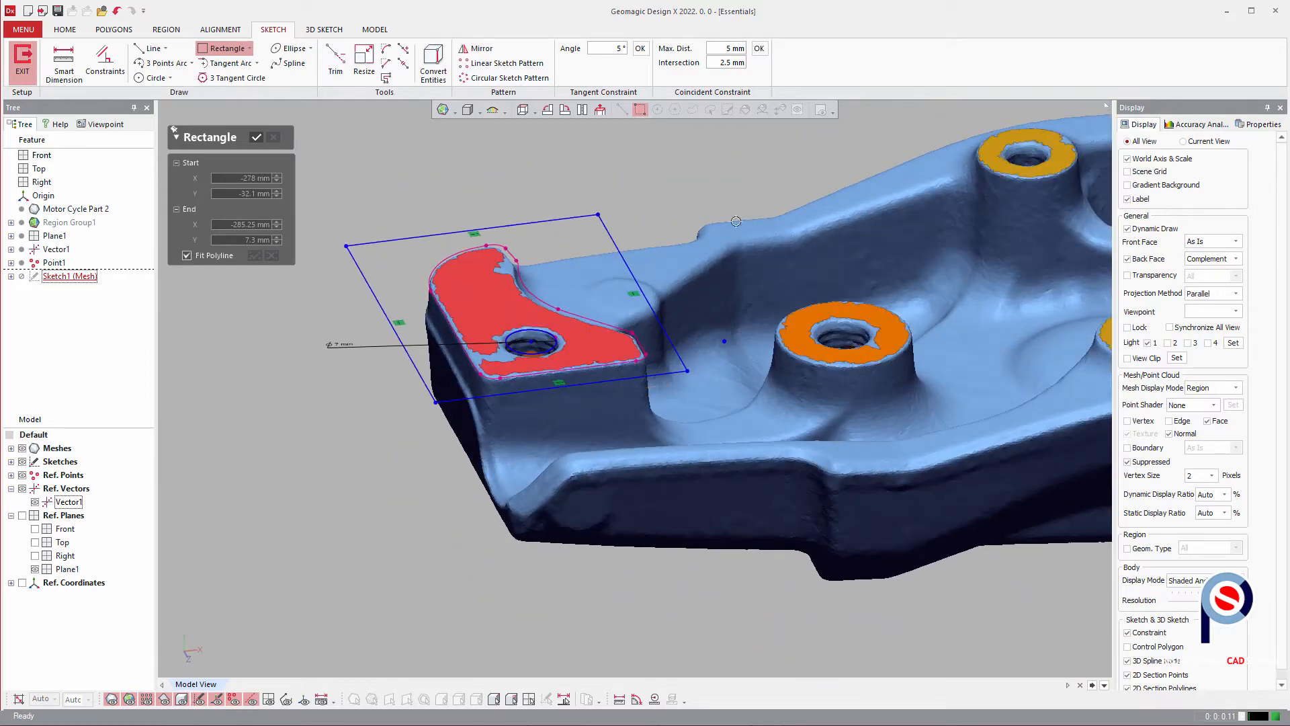
left_click(258, 138)
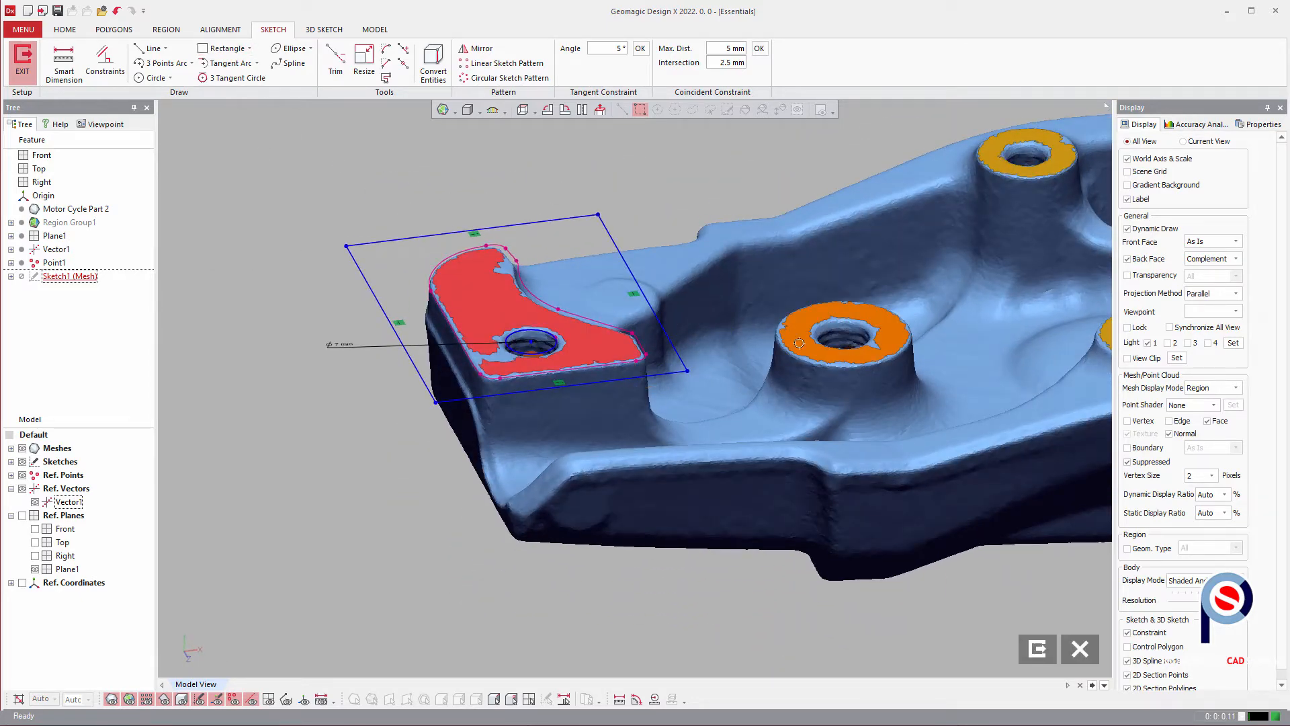
left_click(22, 60)
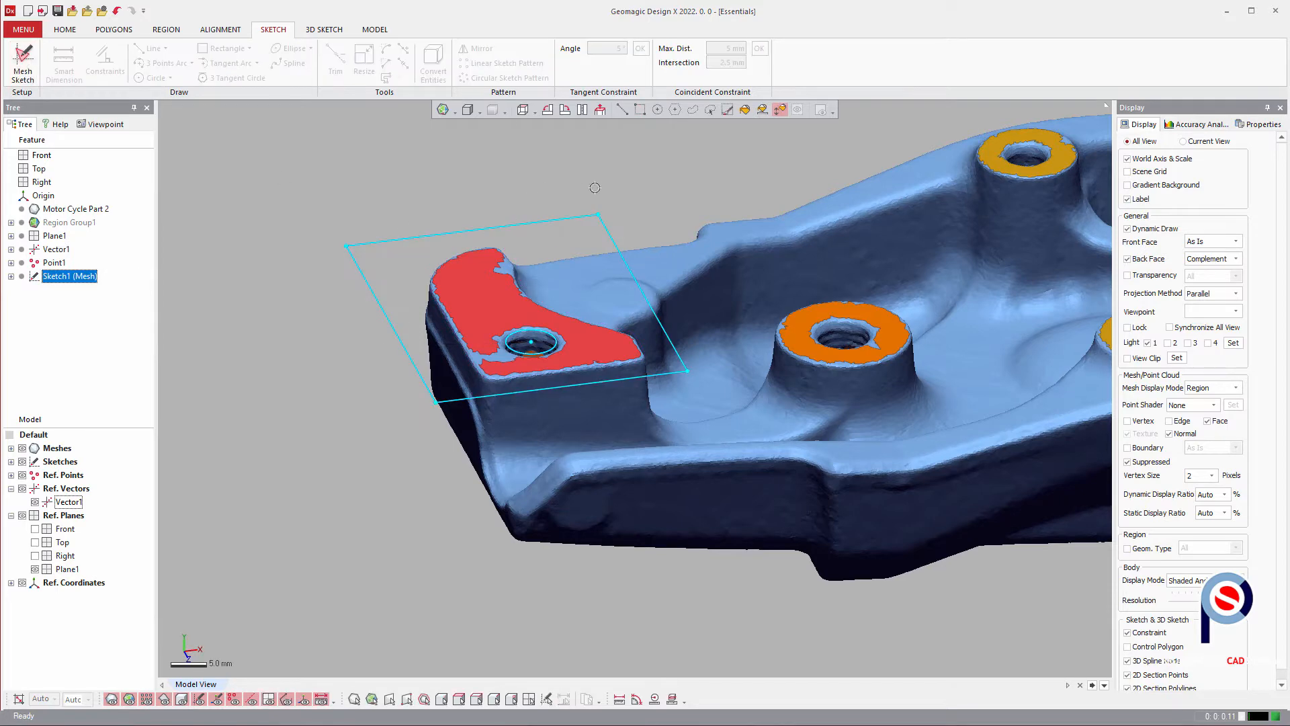
- Start a mesh sketch on the top face region of the large round boss, with the section offset 1.5 mm from the base plane
right_click_drag(844, 366, 563, 433, "ctrl")
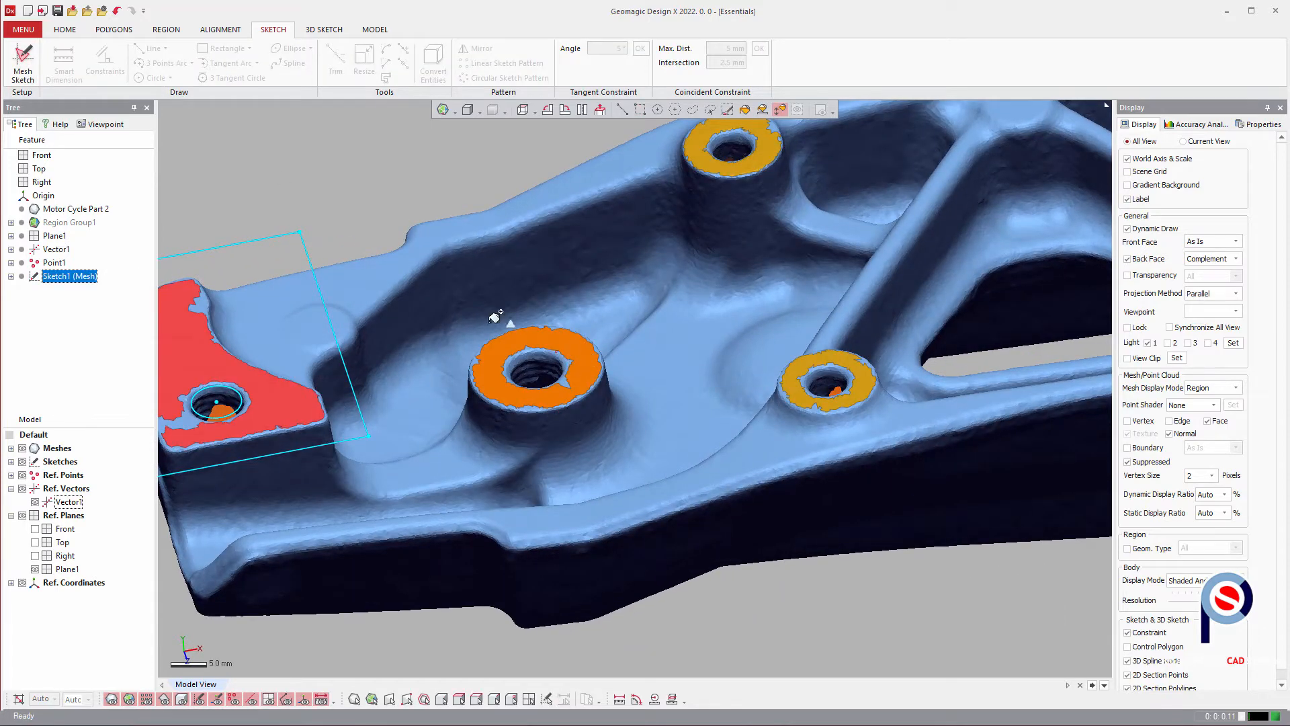
right_click_drag(618, 256, 588, 464)
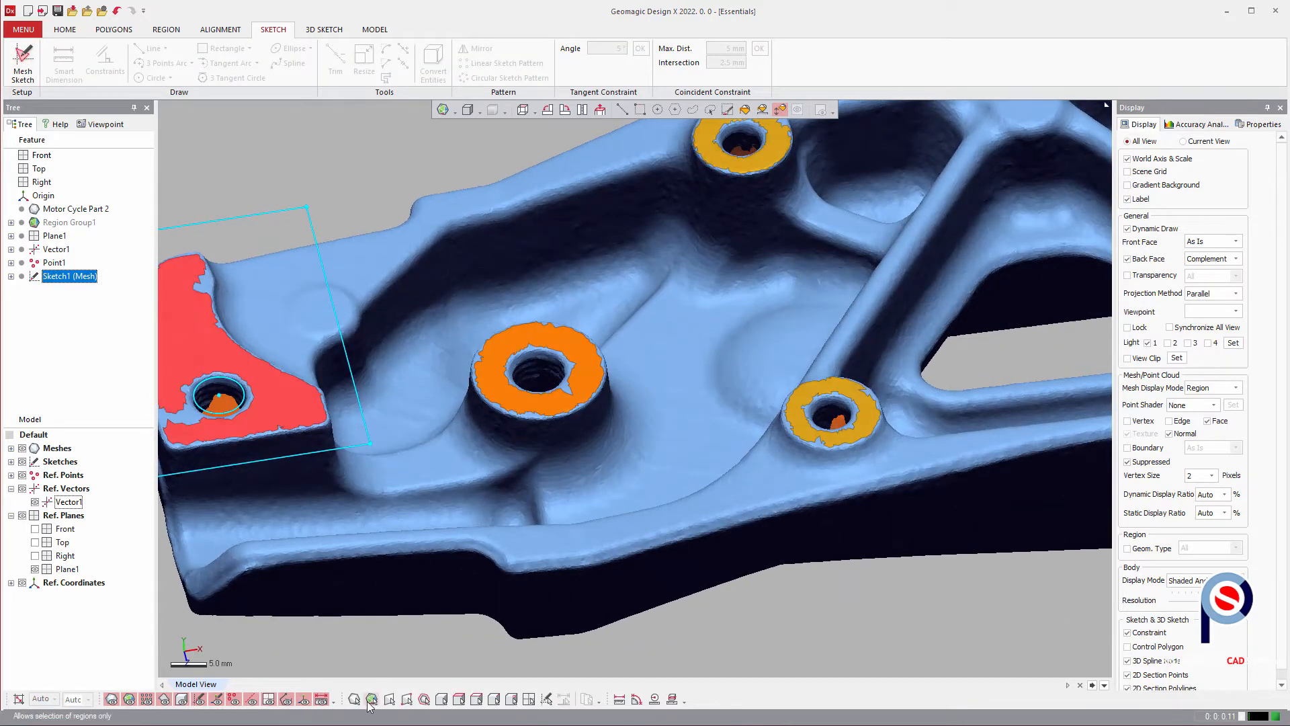
left_click(573, 406)
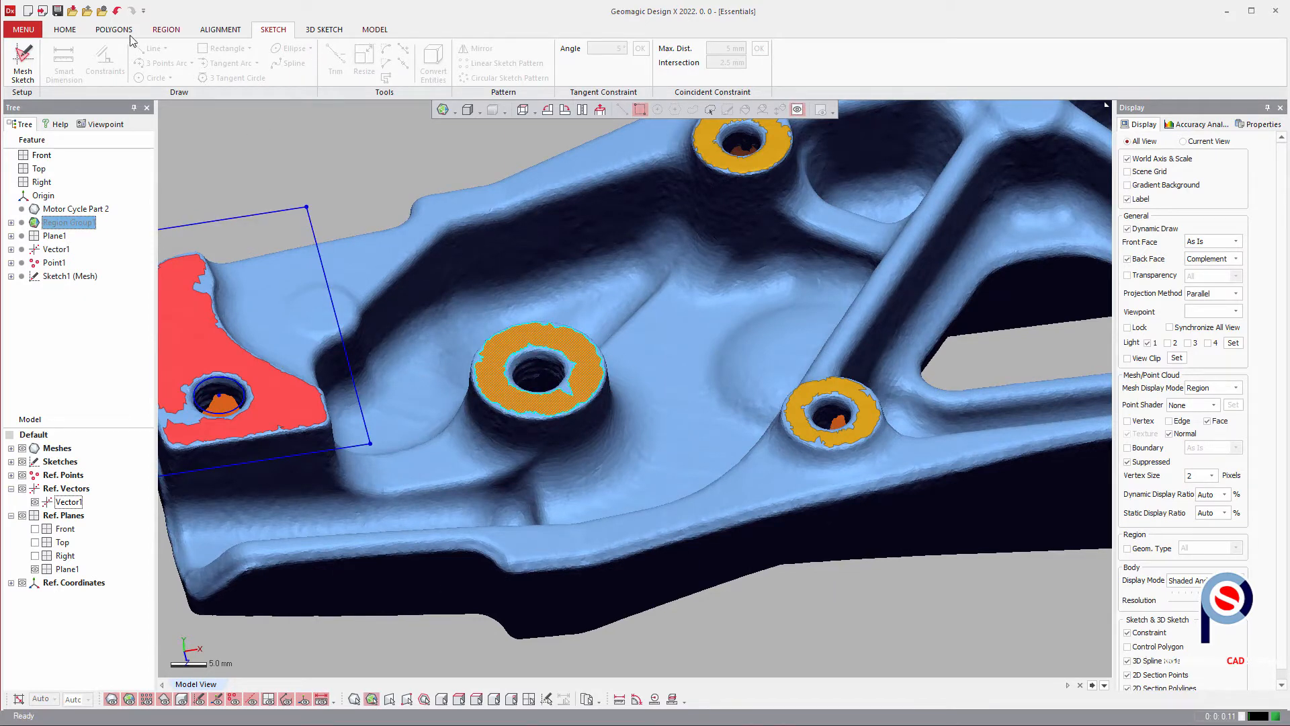
left_click(20, 64)
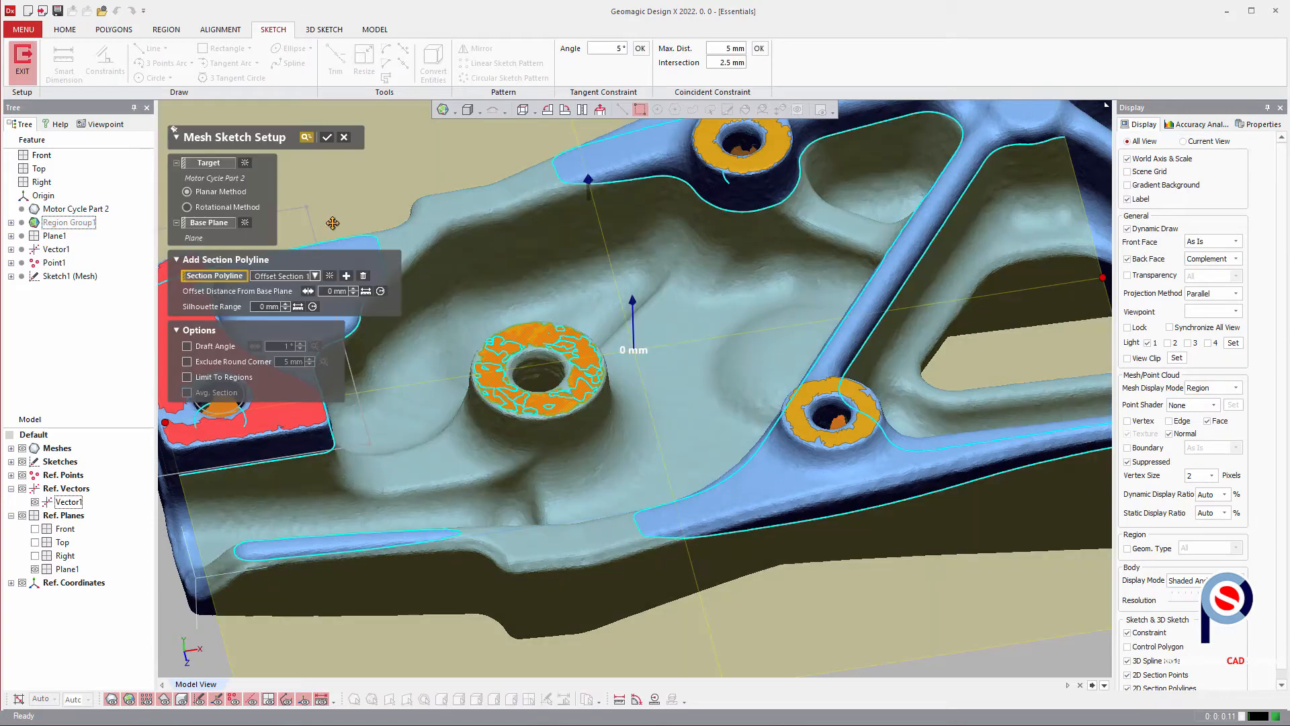
left_click_drag(631, 302, 632, 298)
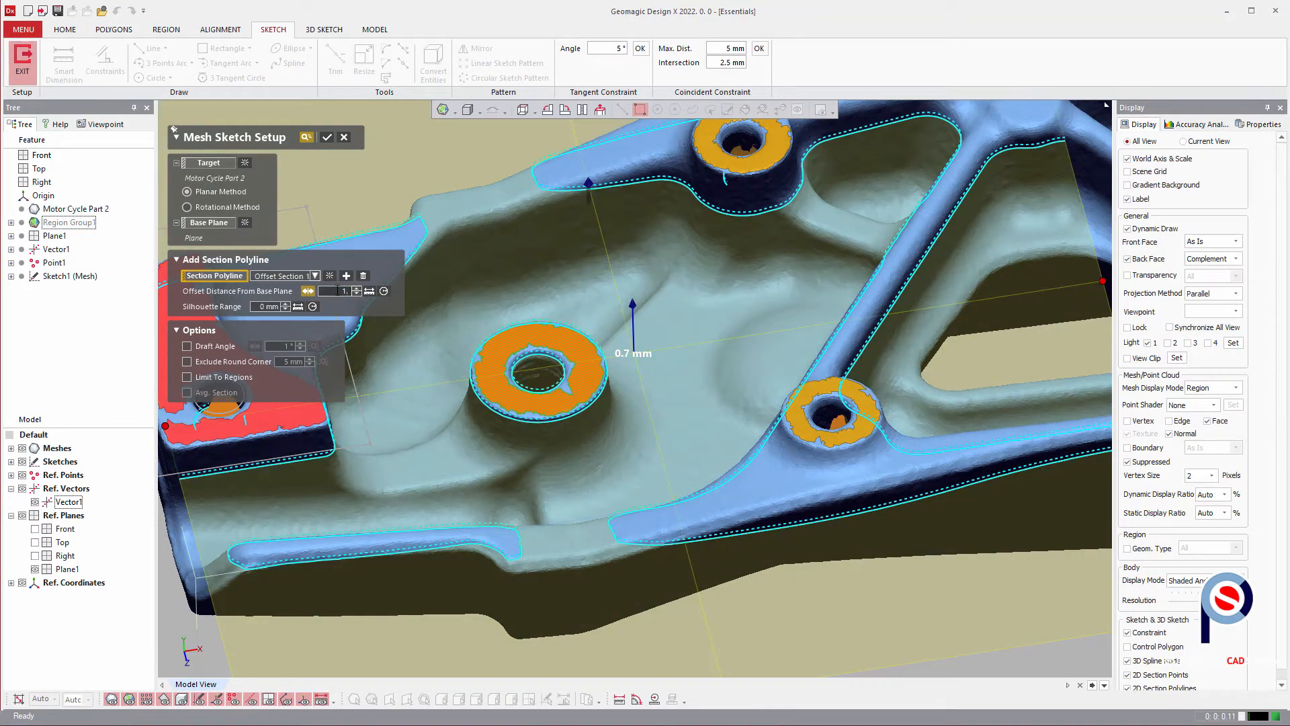
key("Return")
- Shrink the section plane's extents to surround only the large round boss and accept the mesh sketch setup
scroll(626, 427, "down", 5)
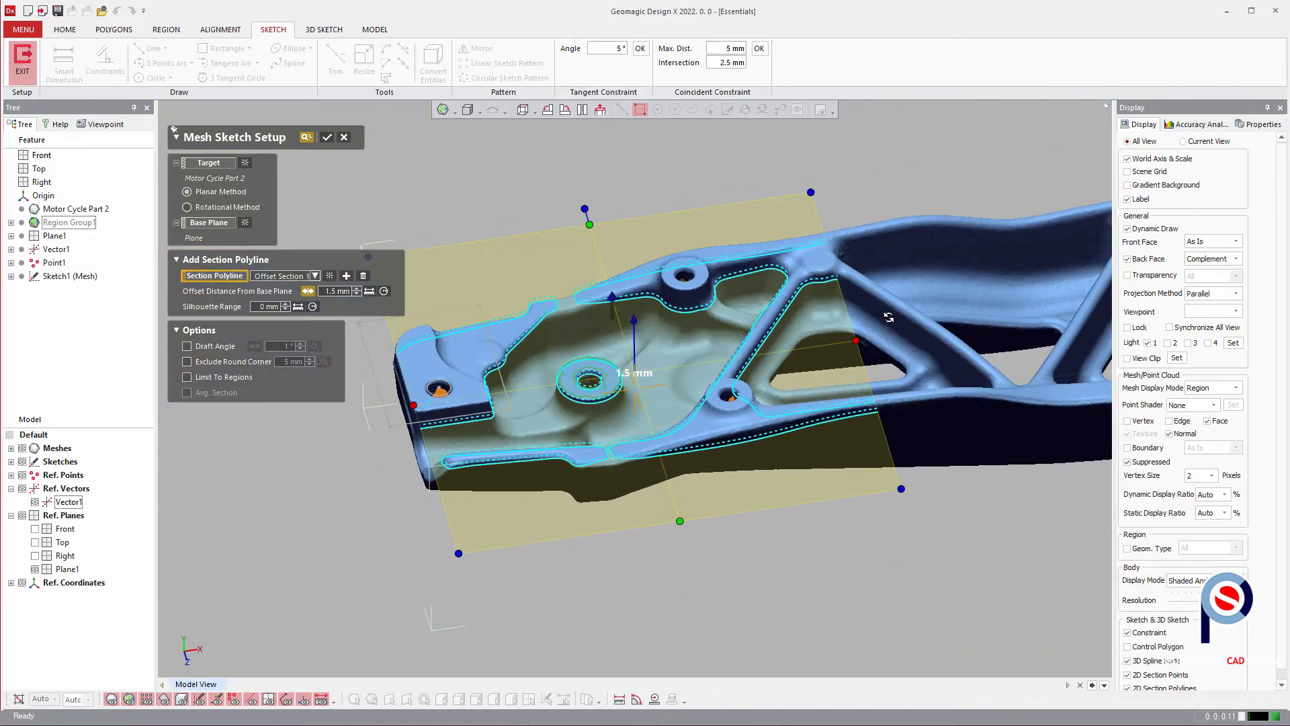
left_click_drag(777, 348, 552, 346)
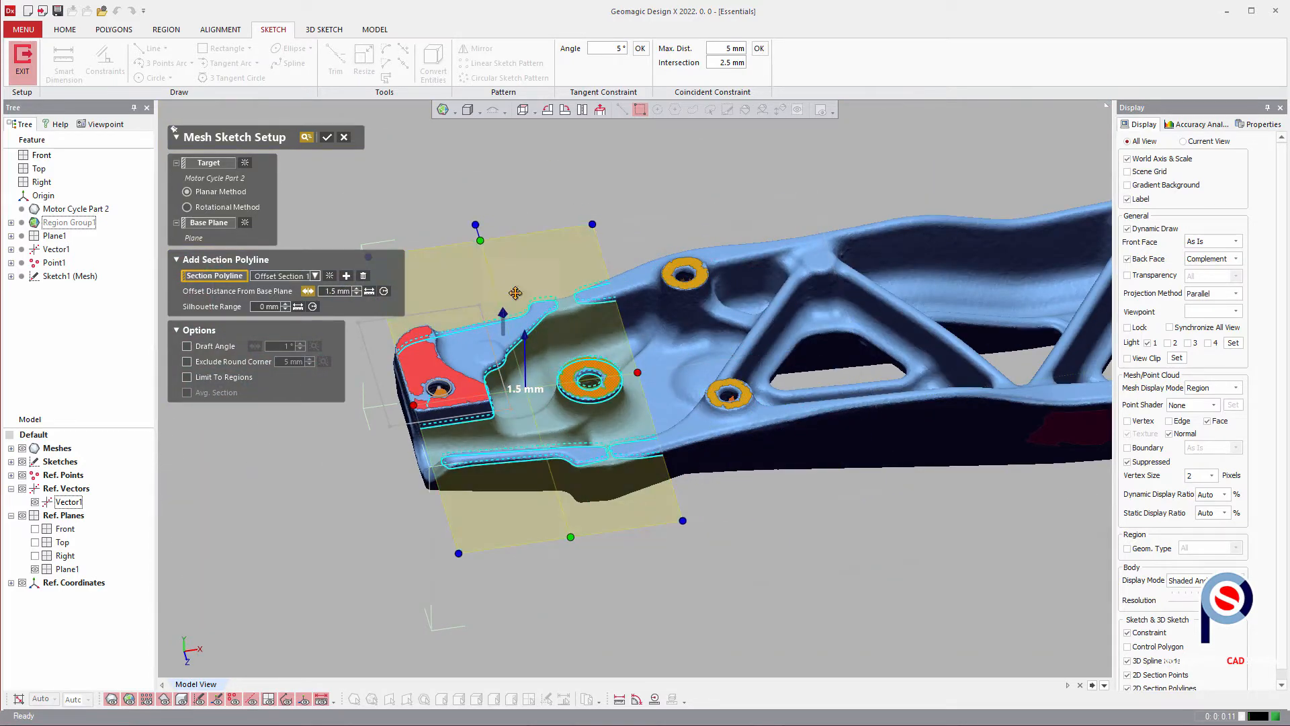
left_click_drag(459, 555, 563, 400)
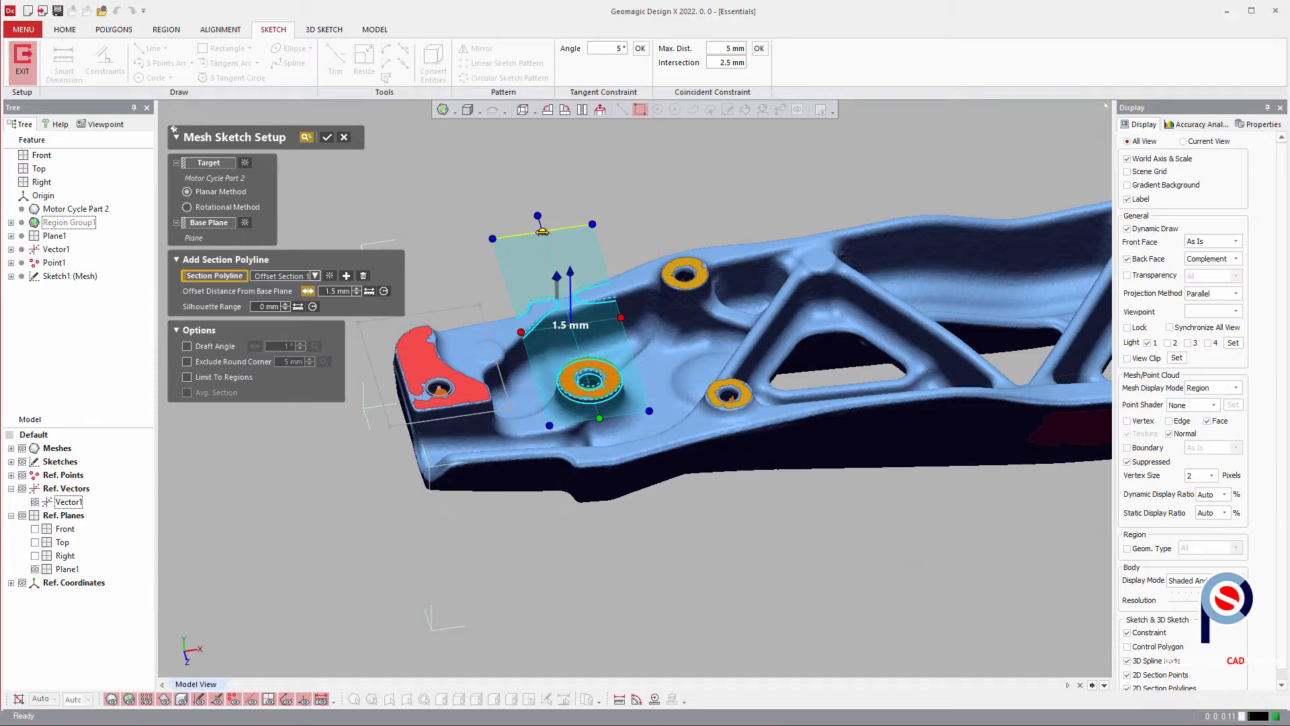
left_click_drag(543, 230, 591, 341)
scroll(537, 369, "up", 5)
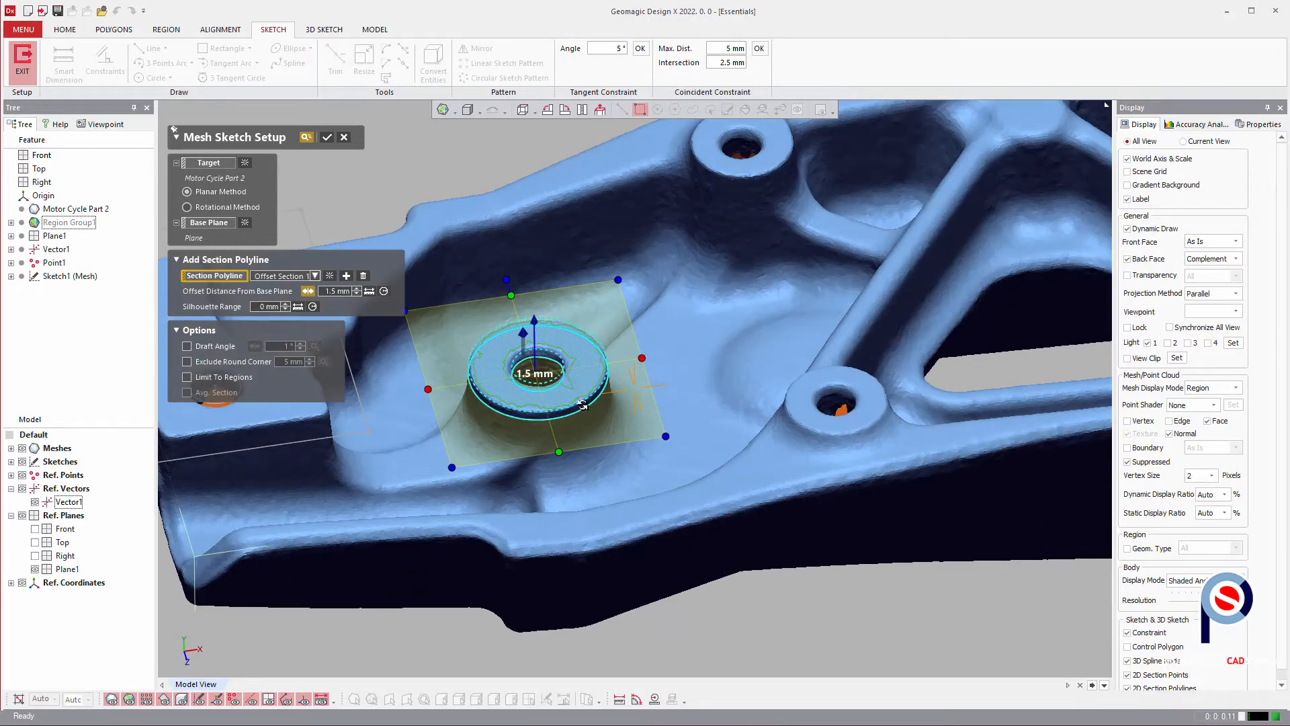
left_click(327, 138)
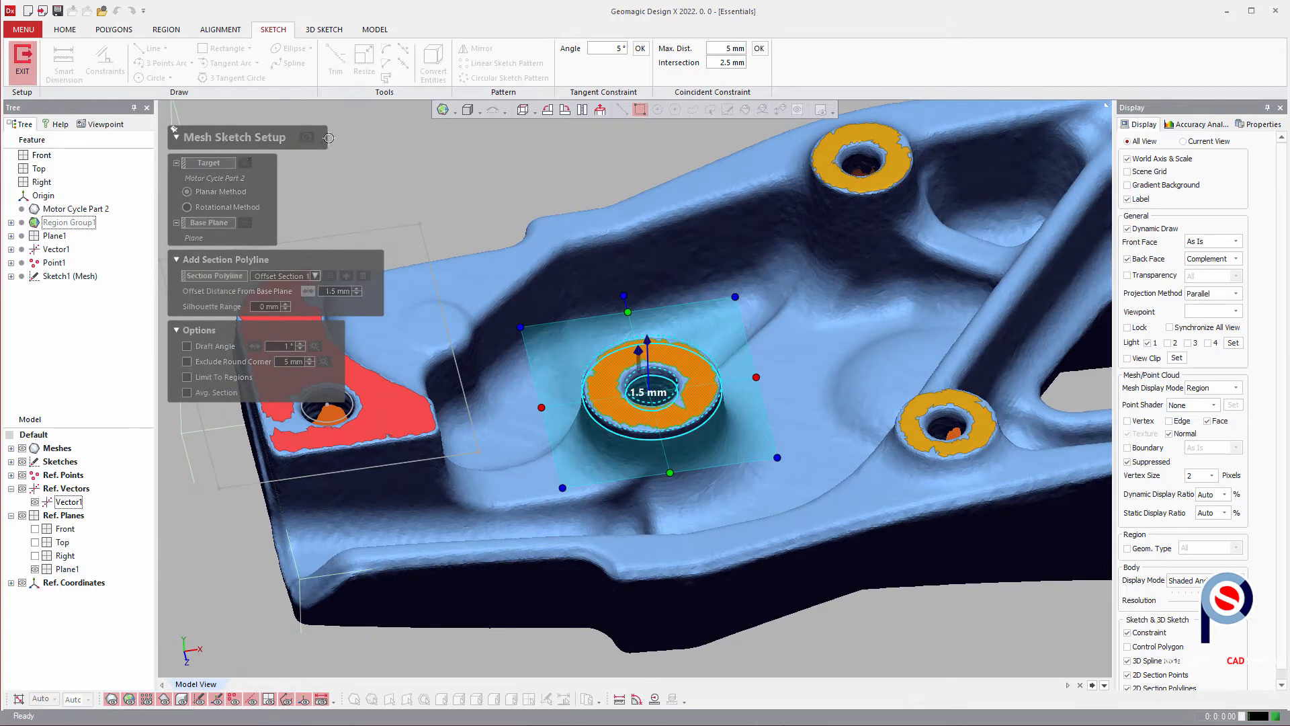
- Sketch a circle fitted to the large boss's hole outline and a rectangle about 26 by 27 mm enclosing the whole boss
left_click(152, 77)
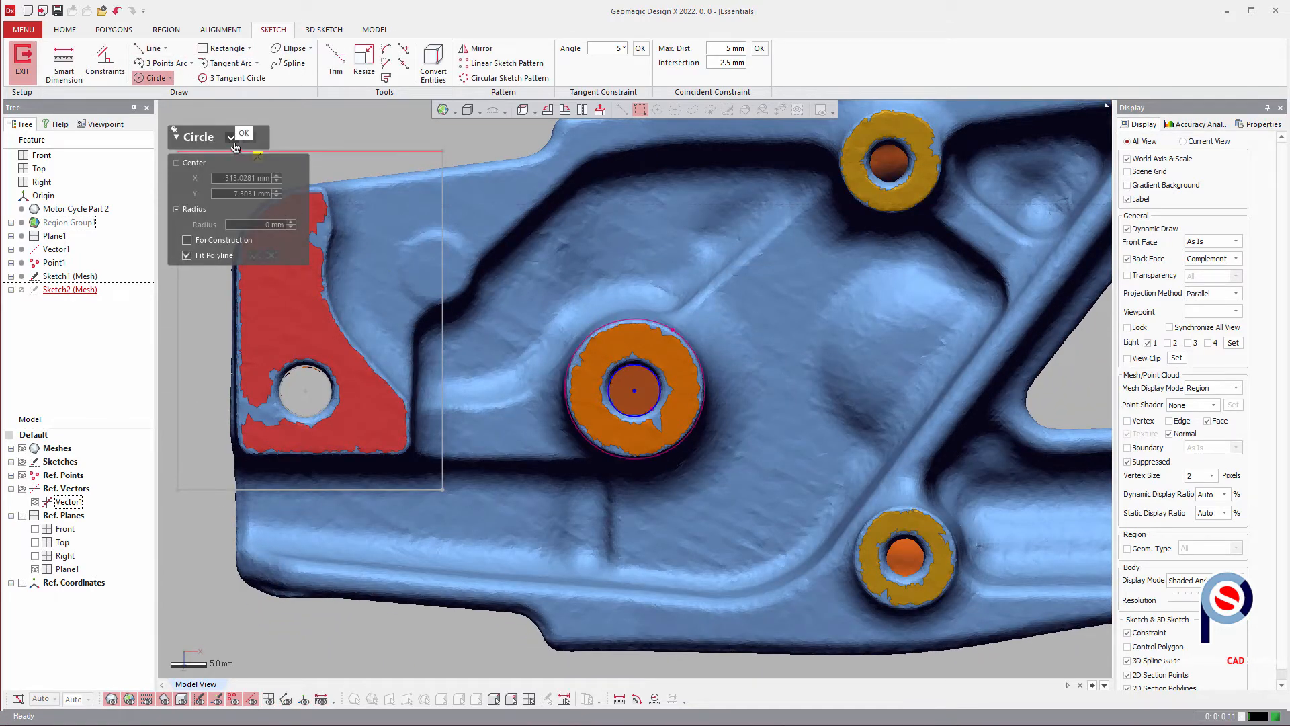
left_click(222, 48)
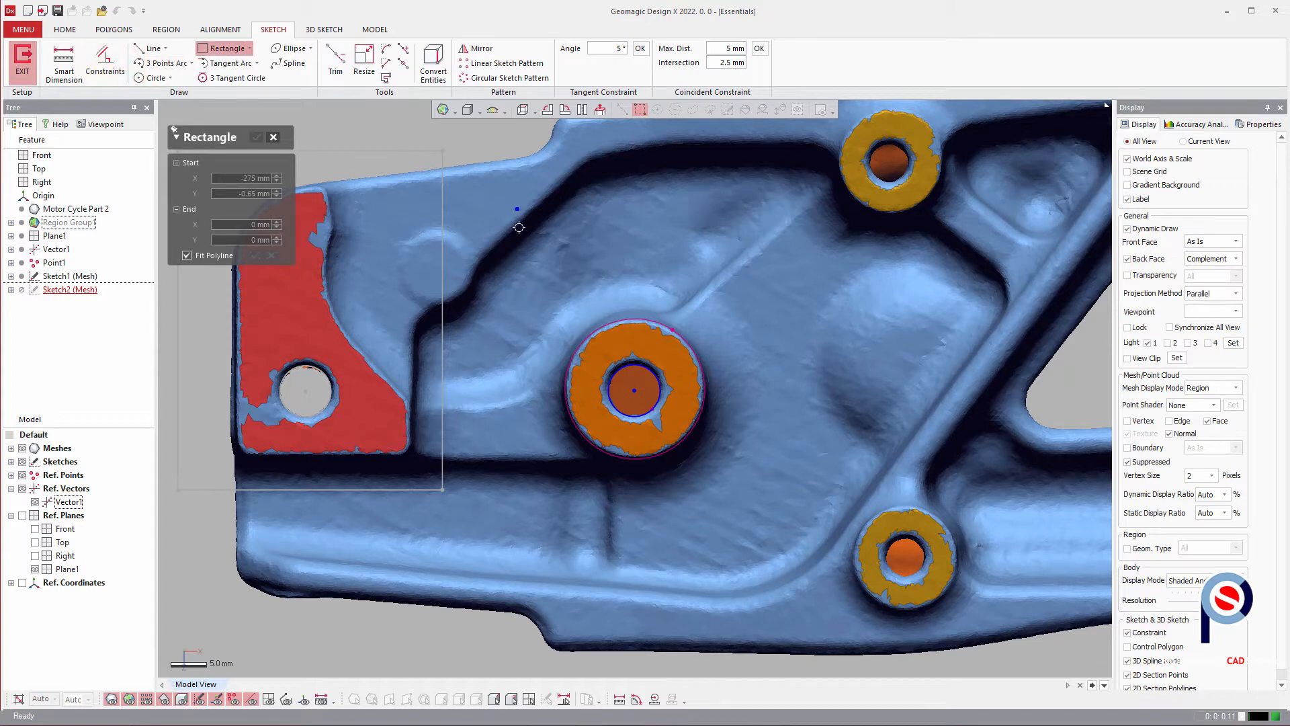
left_click(544, 297)
left_click(733, 491)
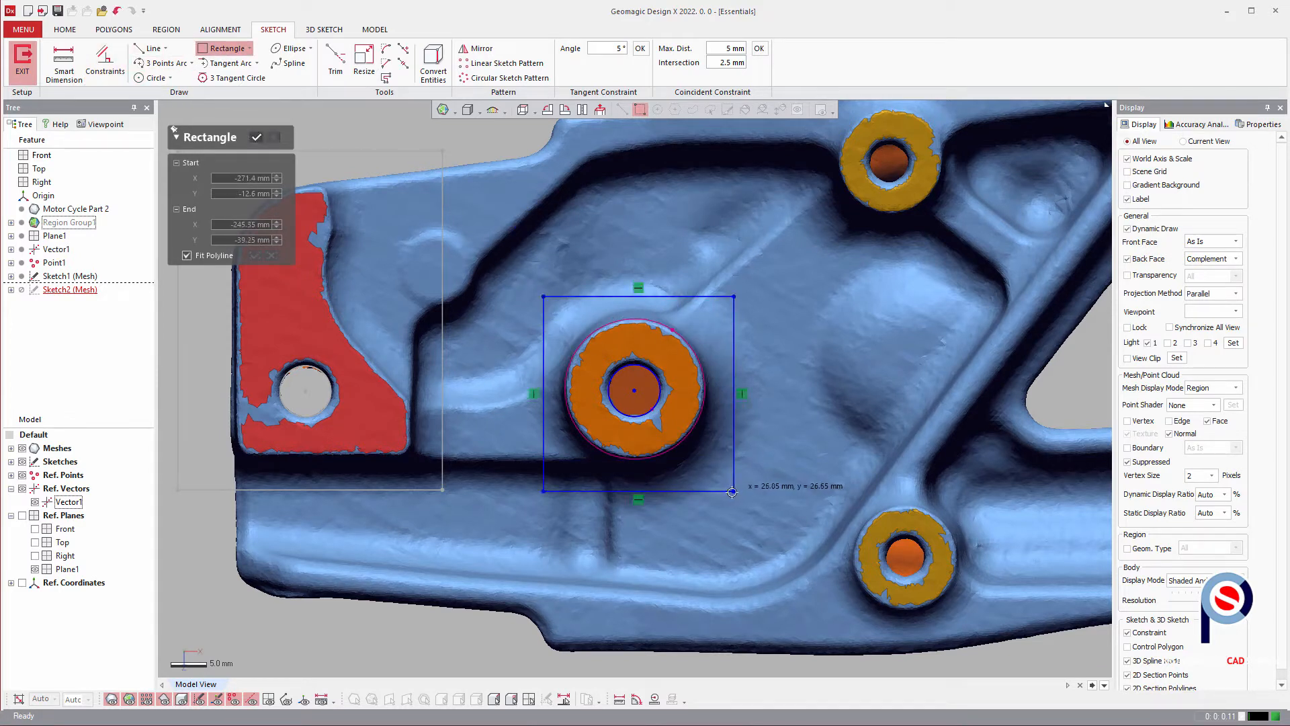
left_click(257, 140)
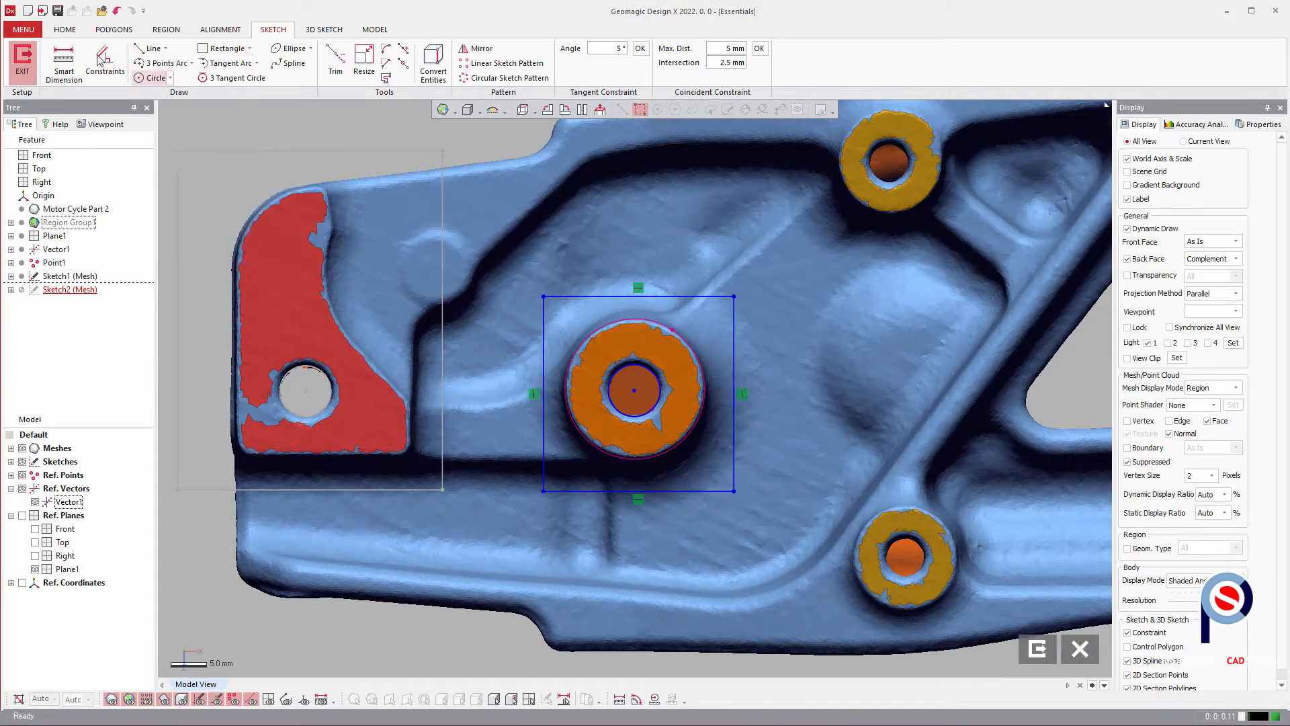
- Dimension the large boss's hole circle with a diameter of 7 mm and finish the mesh sketch
left_click(64, 62)
left_click(631, 366)
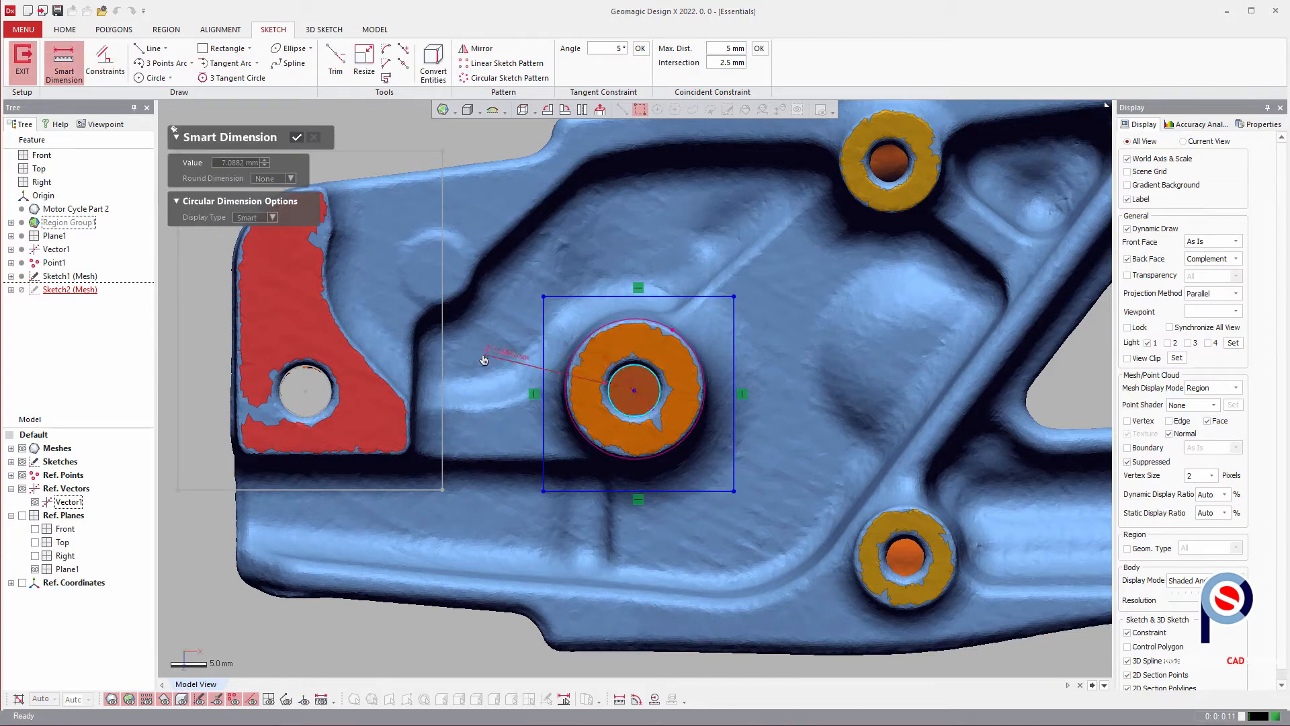
left_click(512, 356)
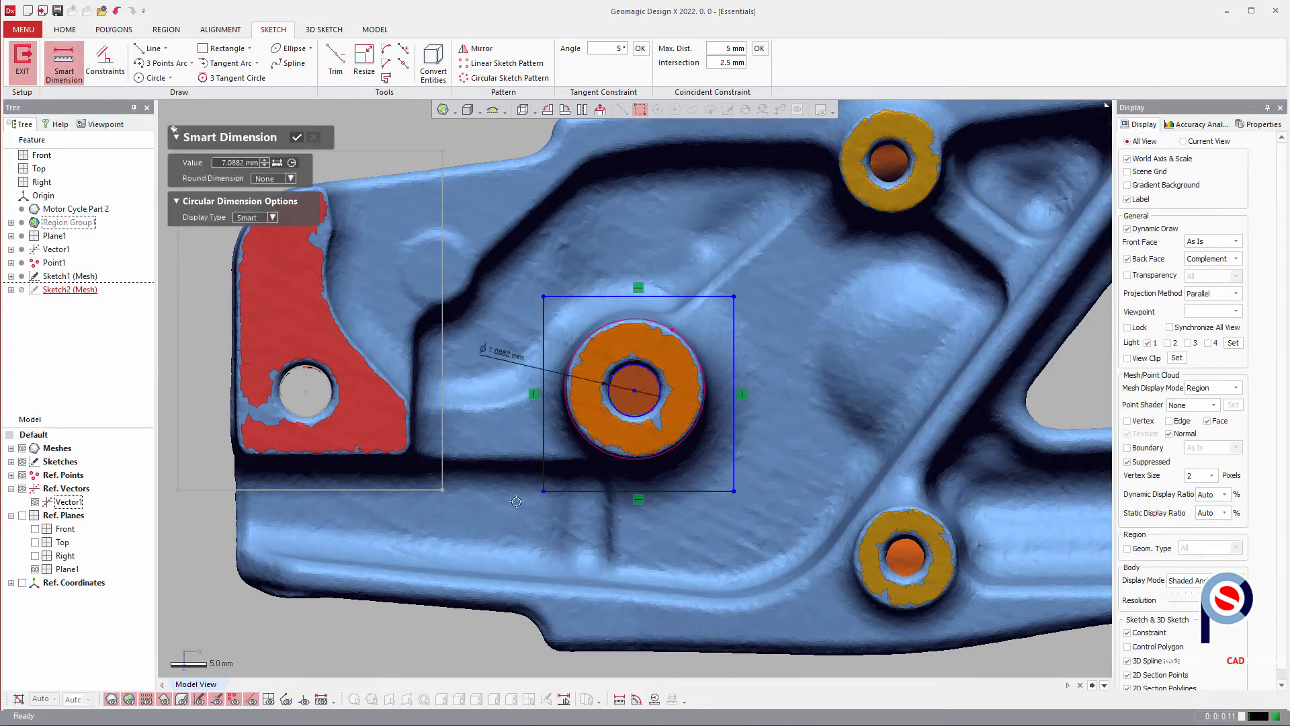
left_click(297, 139)
double_click(498, 351)
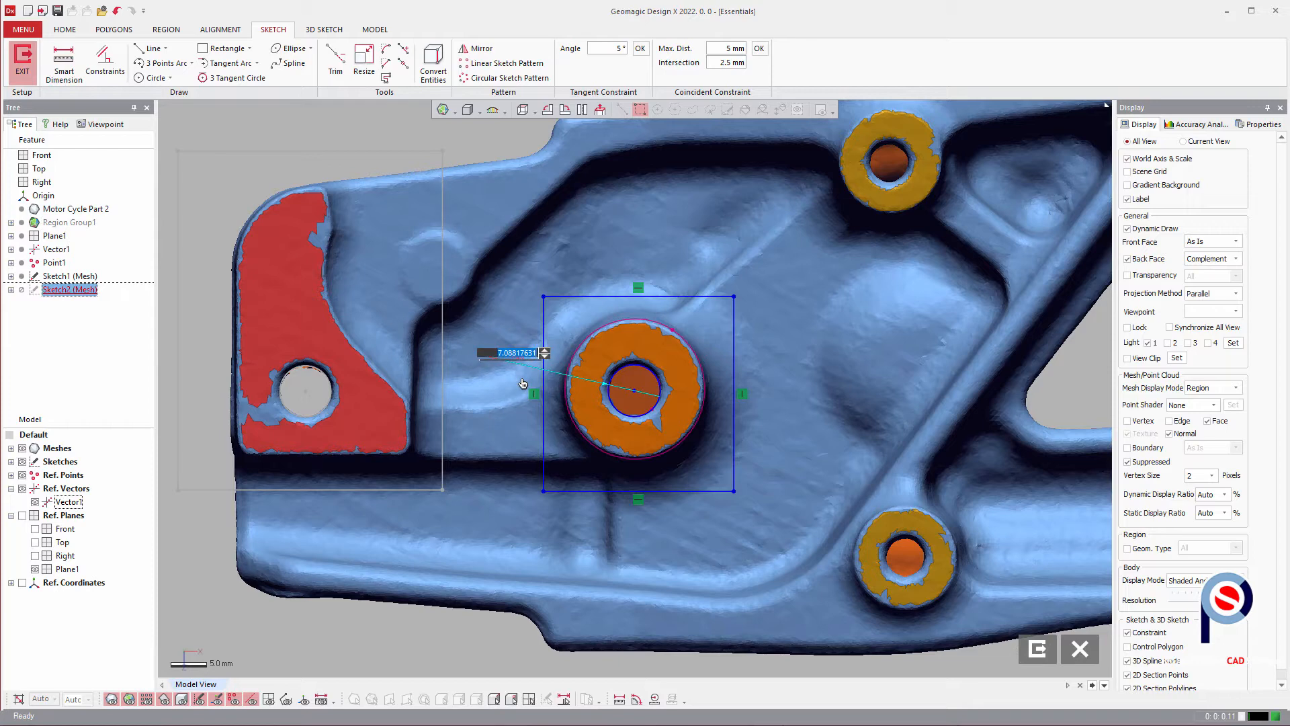
type("7")
key("Return")
right_click_drag(941, 262, 672, 320, "ctrl")
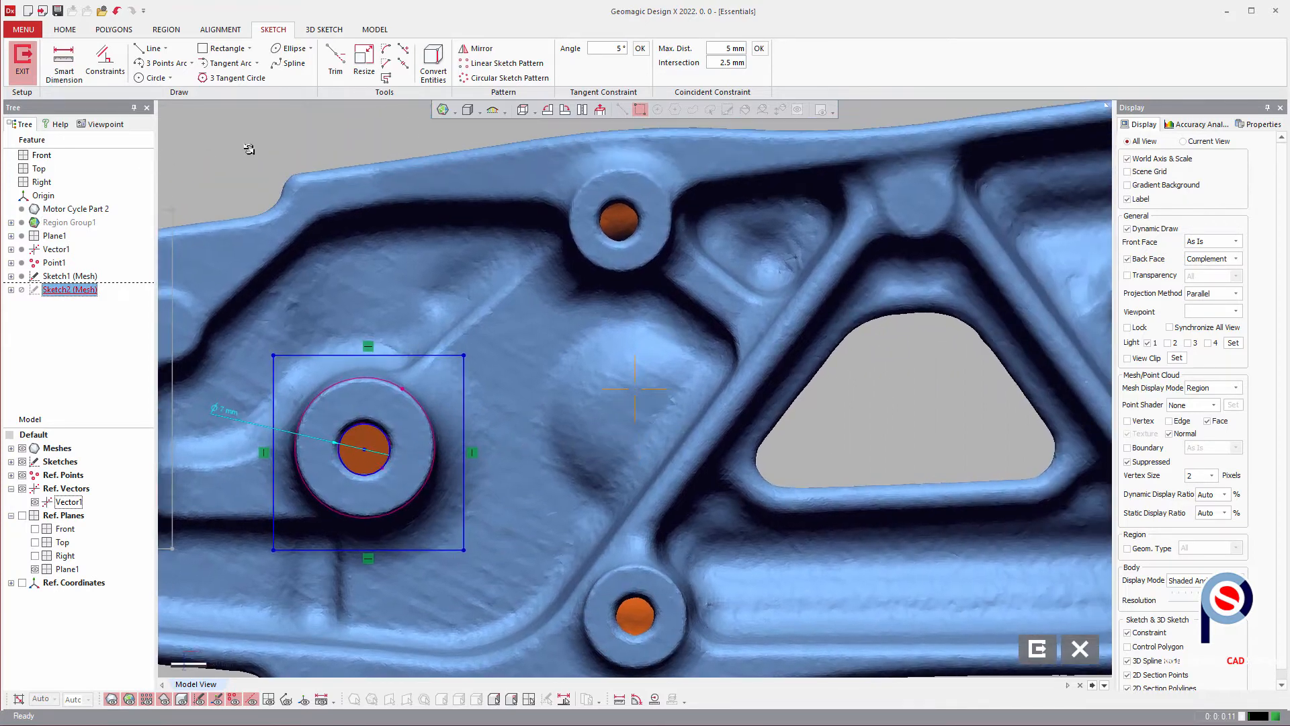
left_click(21, 59)
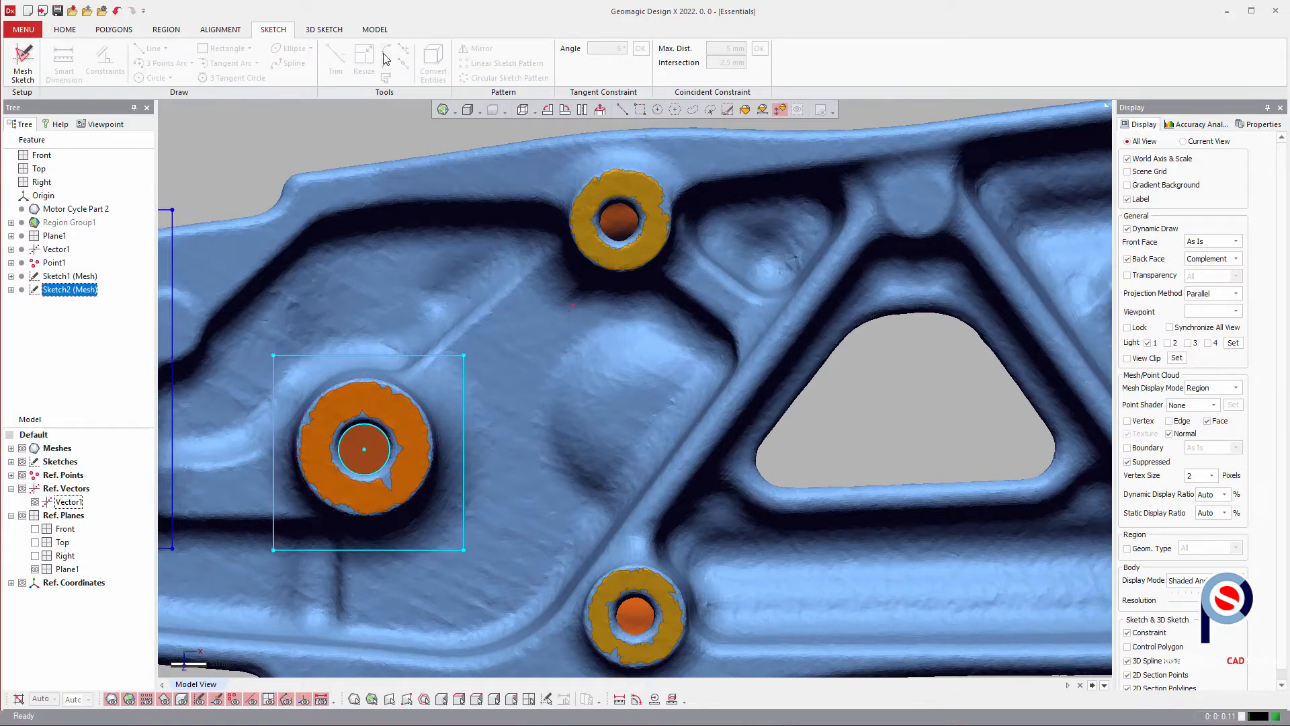
- Start a mesh sketch on the two small bosses' top regions and narrow the section plane to a strip containing just both bosses
left_click(372, 700)
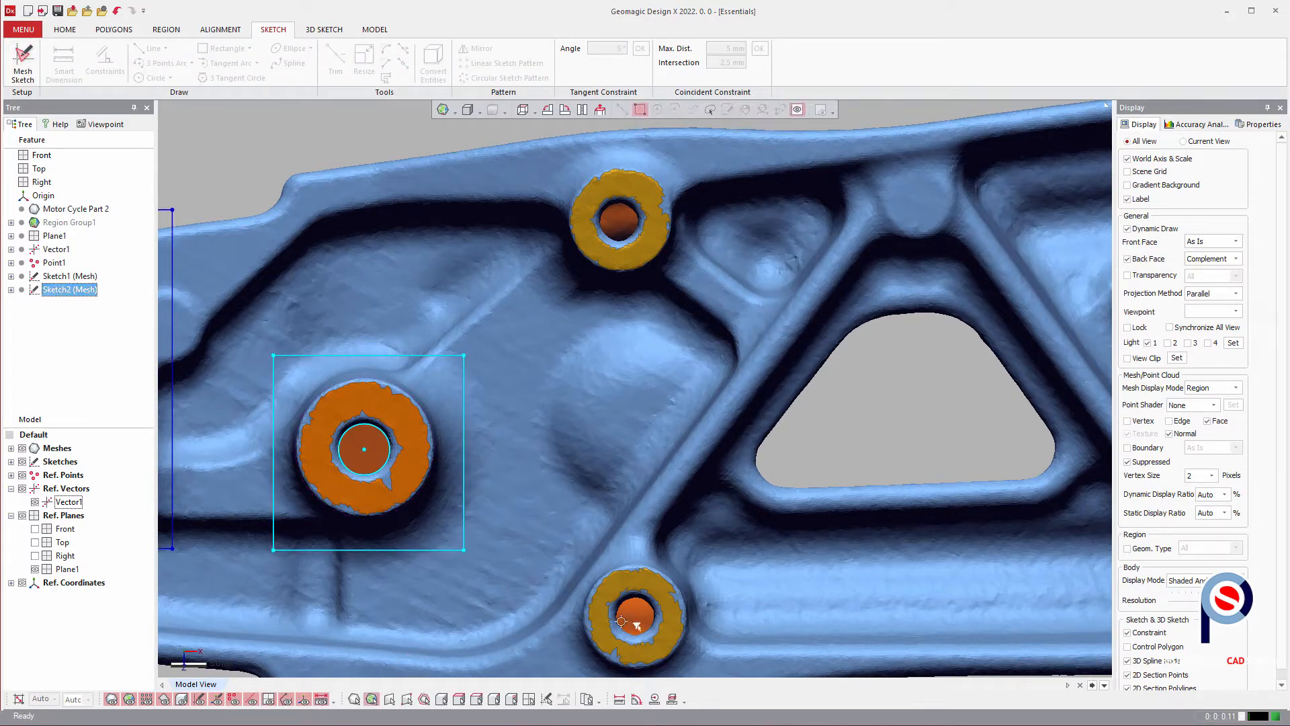
left_click(603, 610)
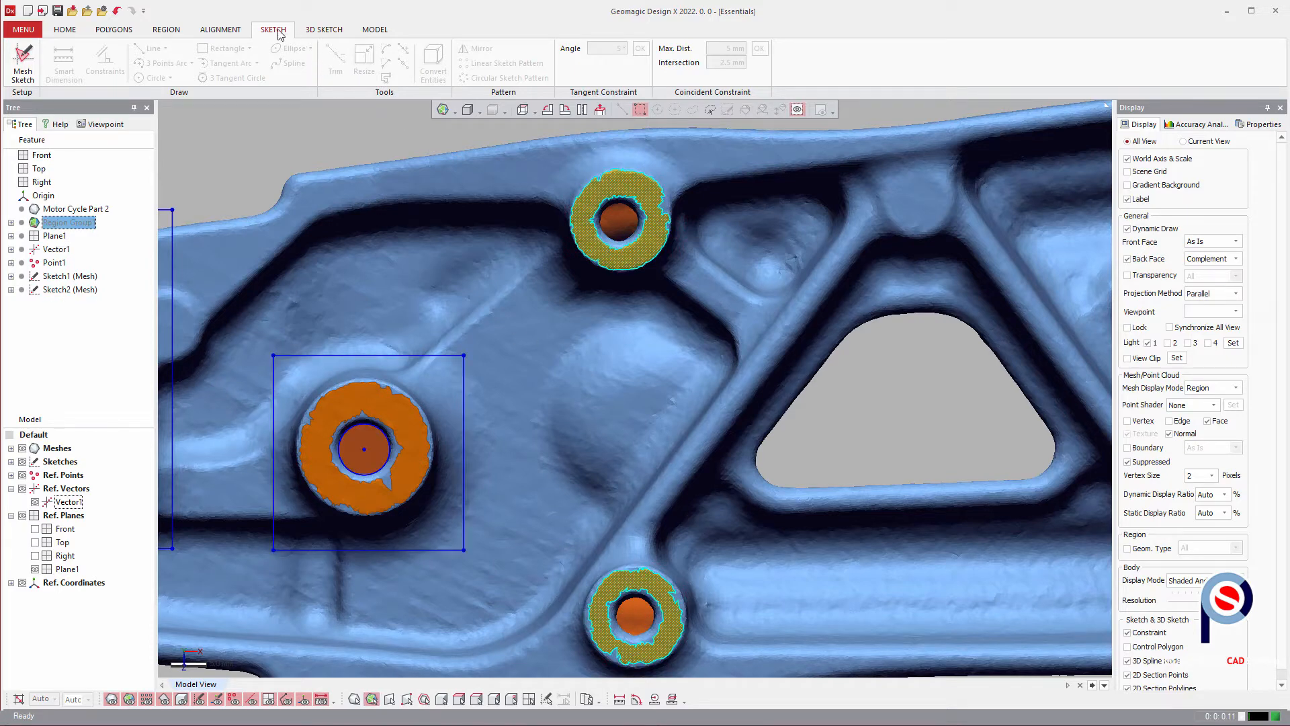
left_click(31, 73)
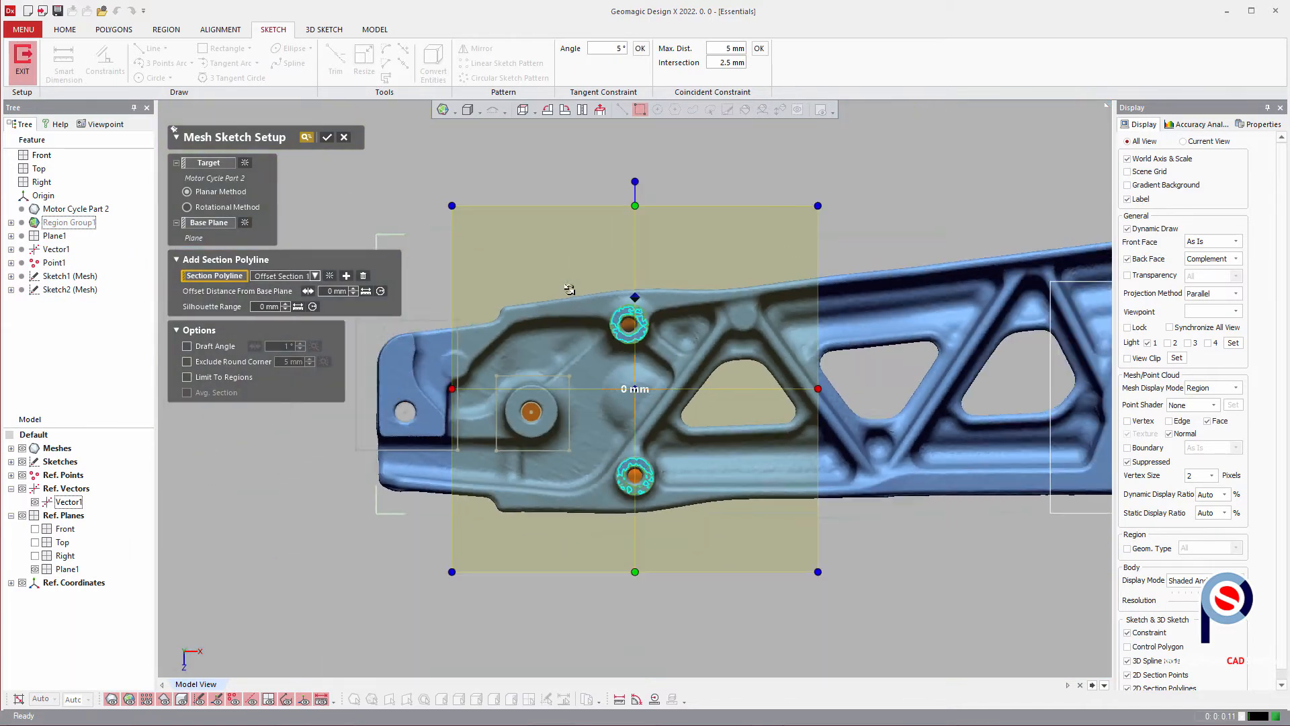
left_click_drag(475, 385, 599, 388)
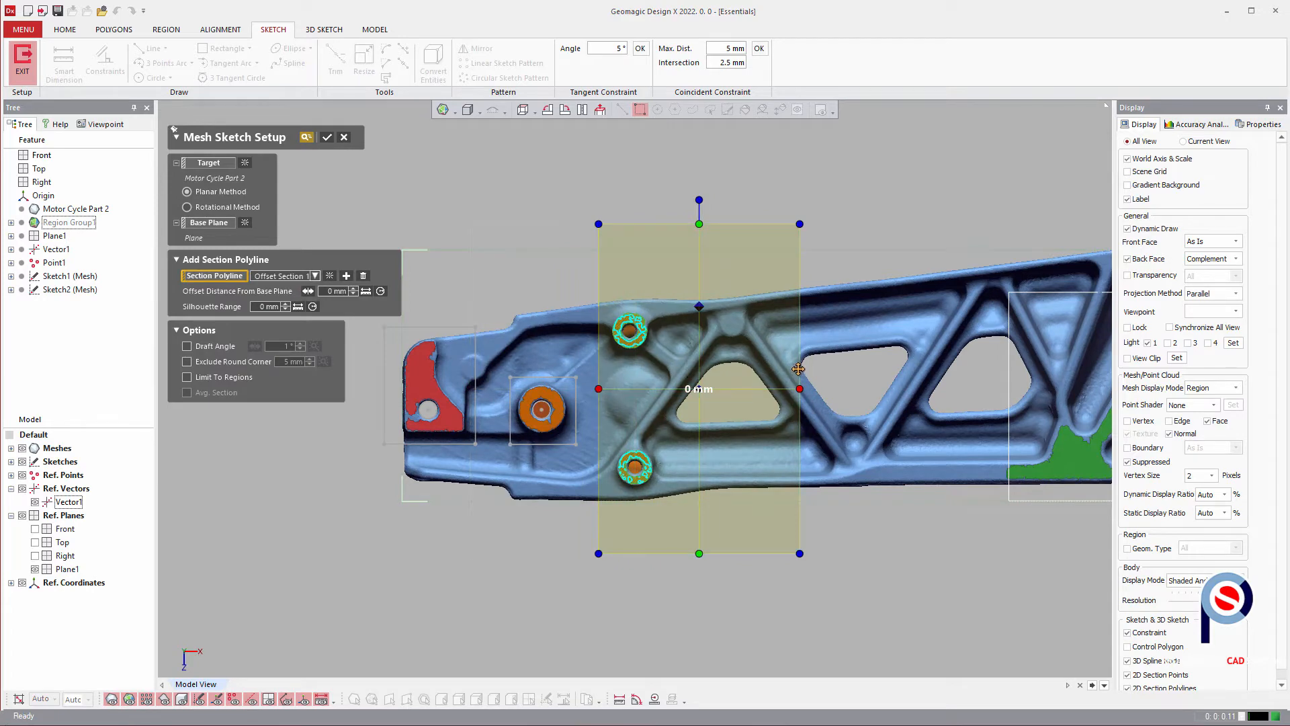
left_click_drag(800, 389, 661, 388)
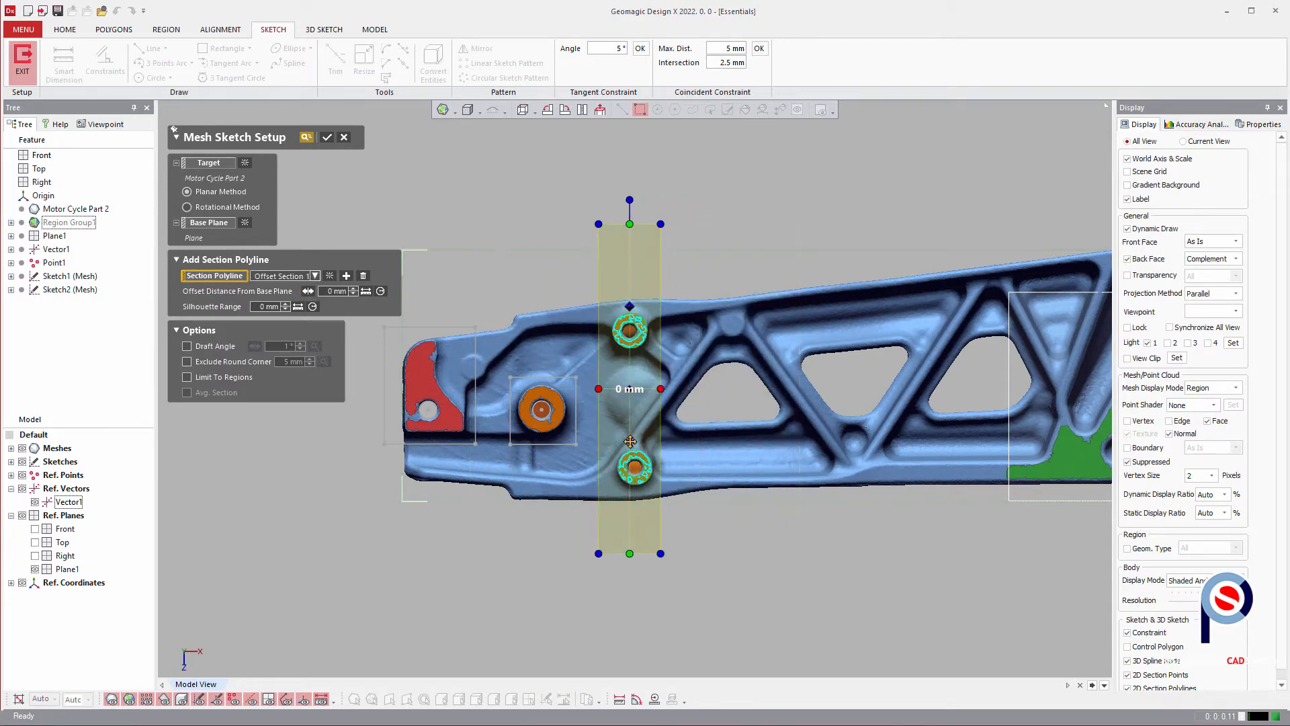
- Offset the section 1 mm from the base plane so it cuts both small bosses, and accept the mesh sketch setup
scroll(616, 445, "up", 3)
right_click_drag(616, 445, 616, 282)
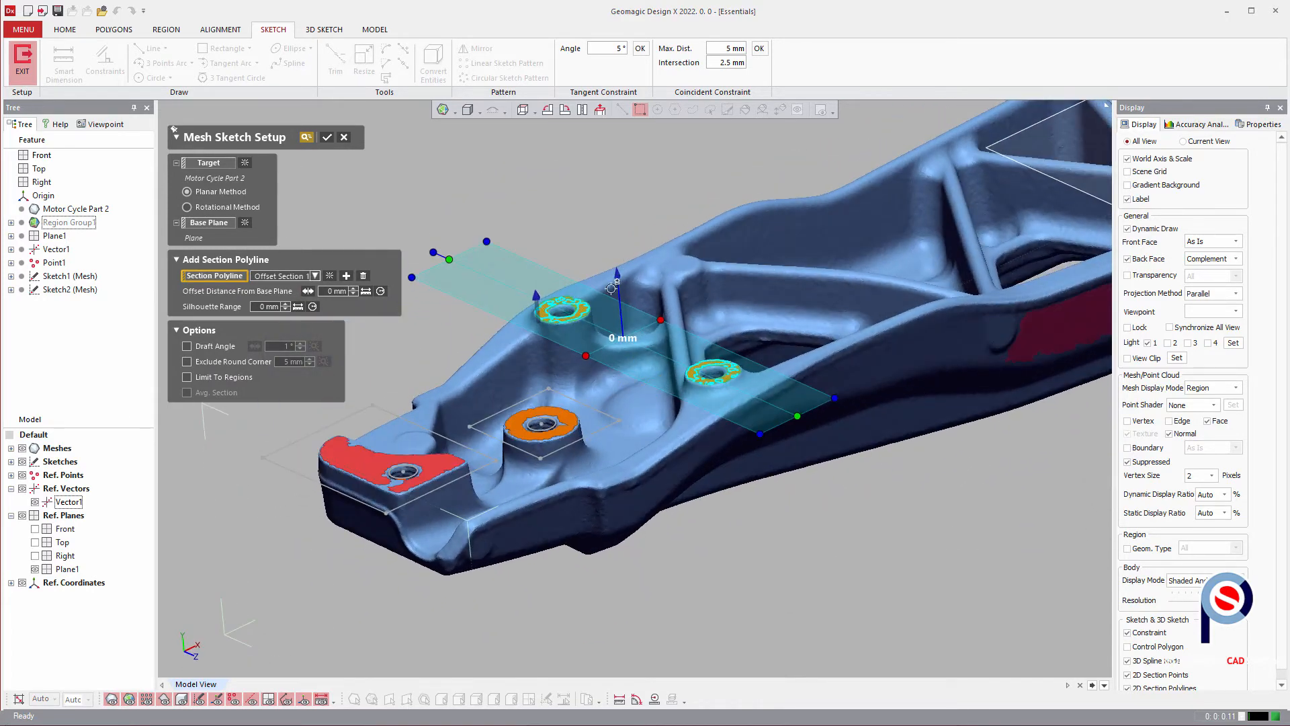
left_click_drag(616, 276, 616, 279)
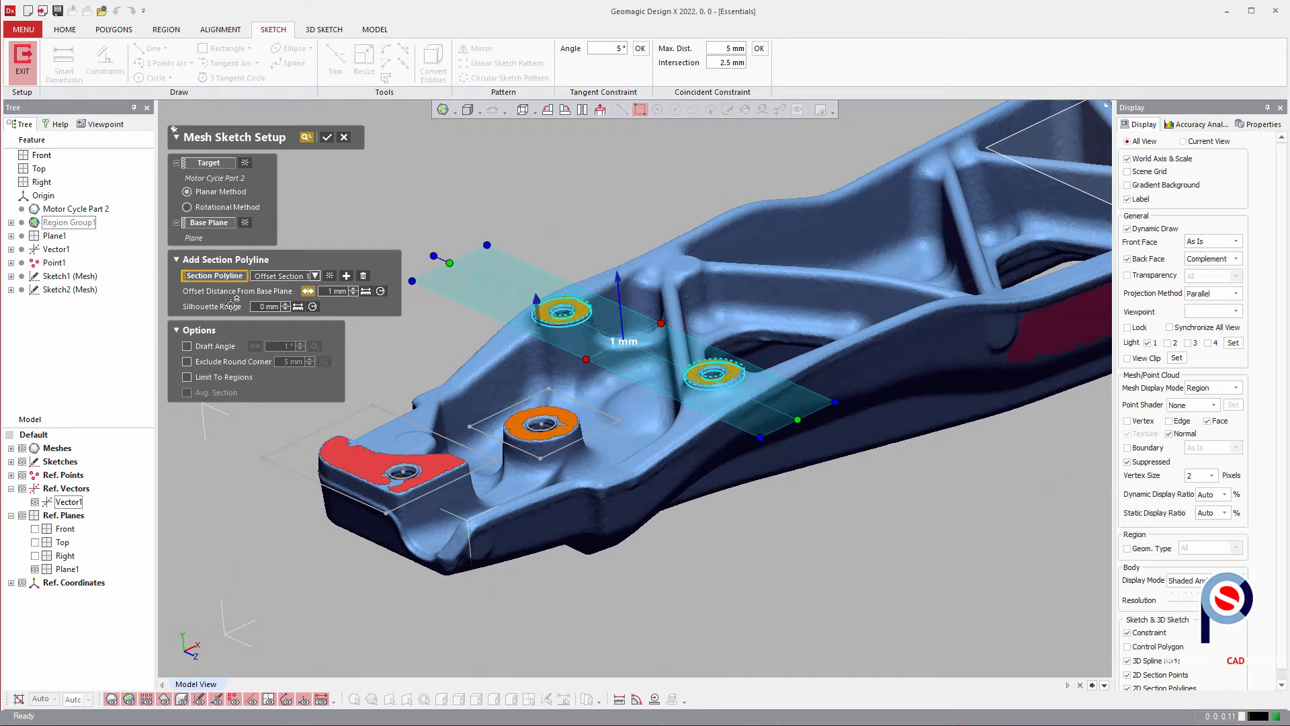
right_click_drag(814, 395, 762, 455)
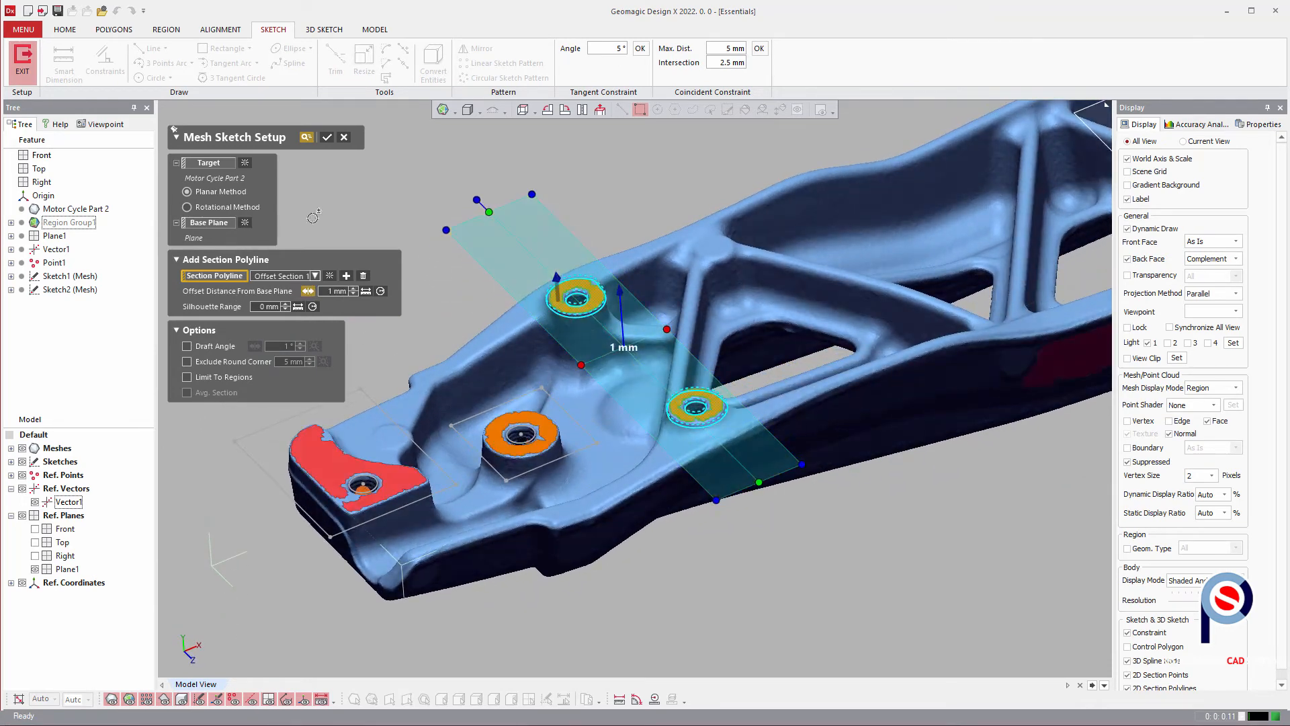
left_click(327, 138)
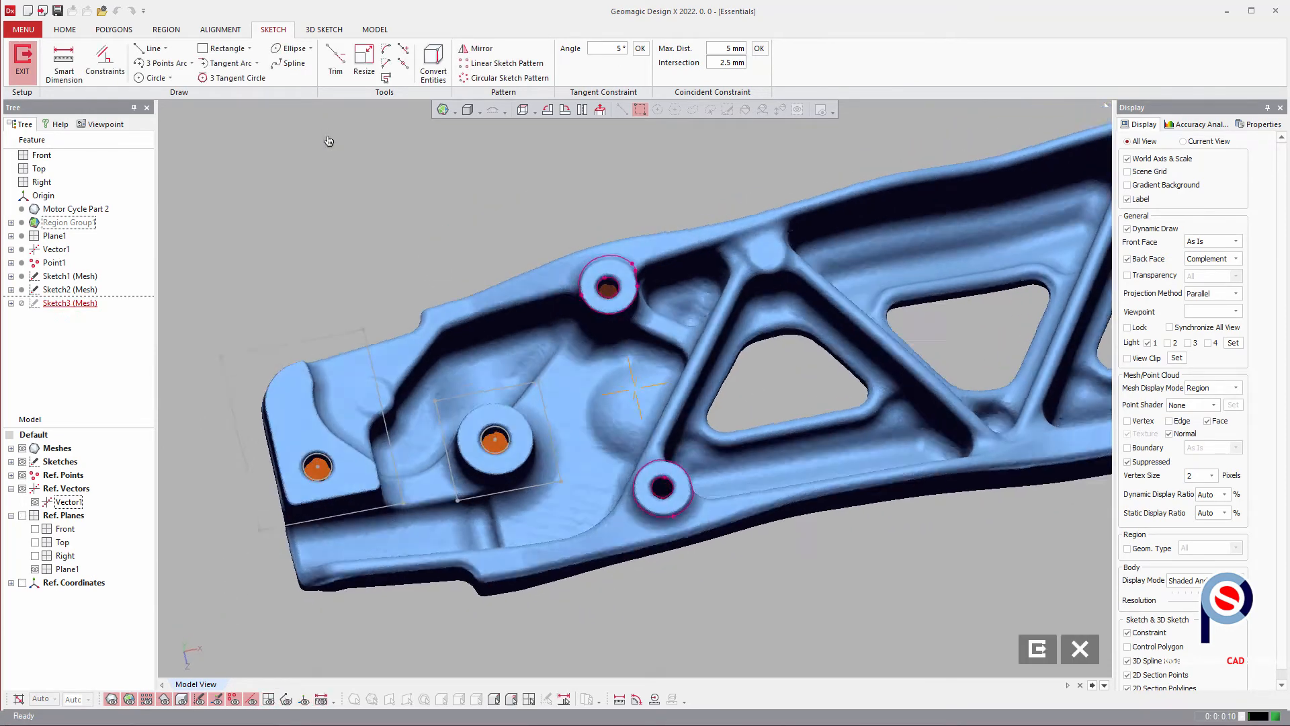
- Sketch circles fitted to the hole outlines of both small bosses and one rectangle enclosing the two bosses together
left_click(154, 78)
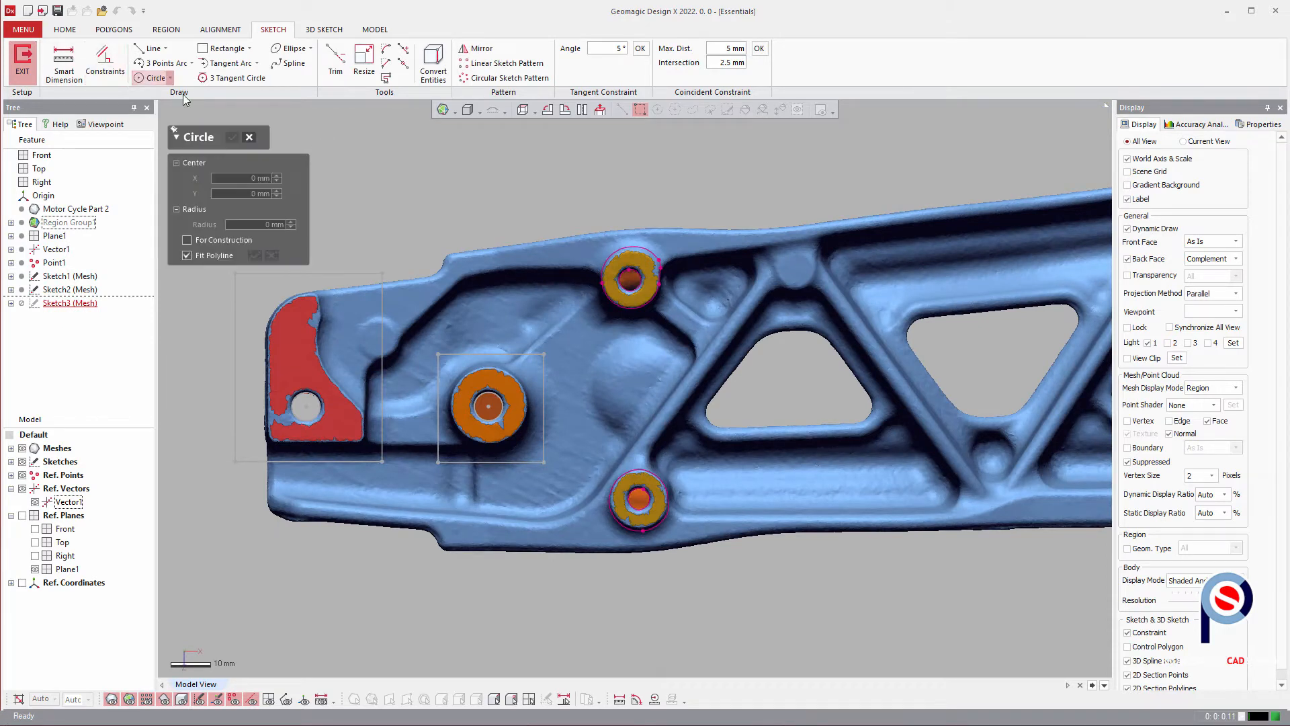
left_click(625, 274)
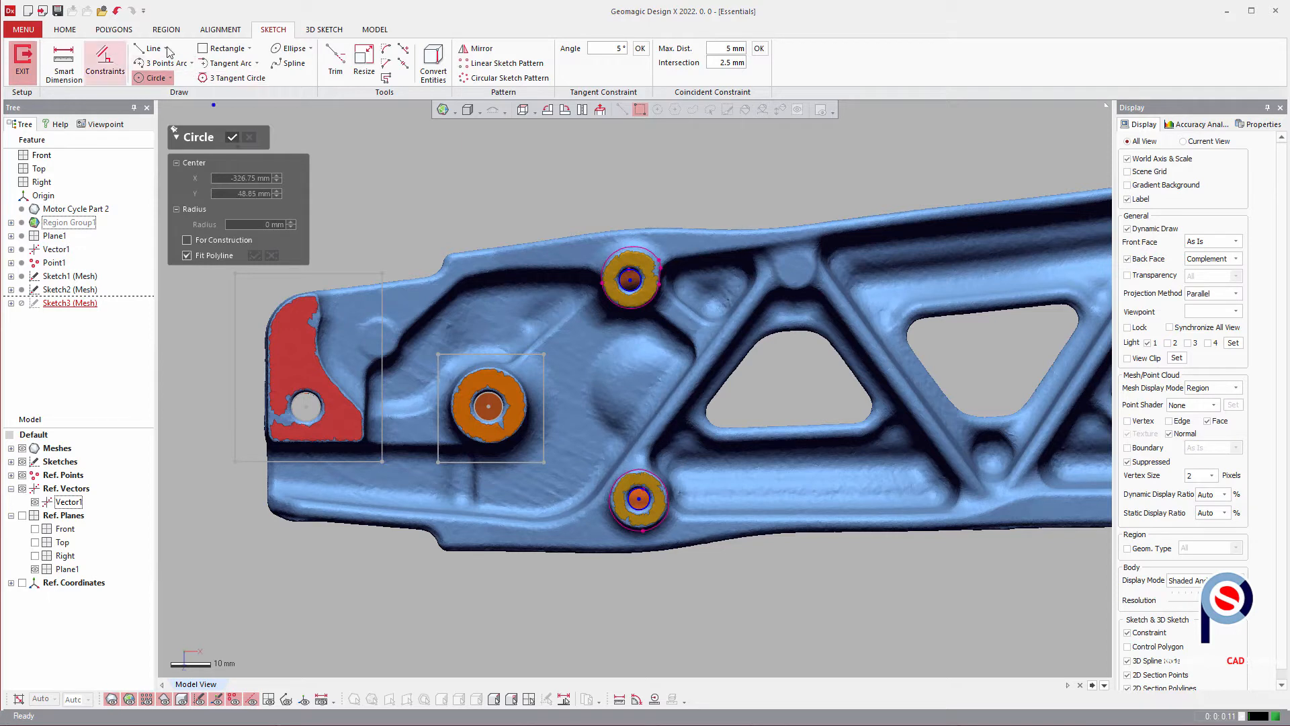
left_click(223, 48)
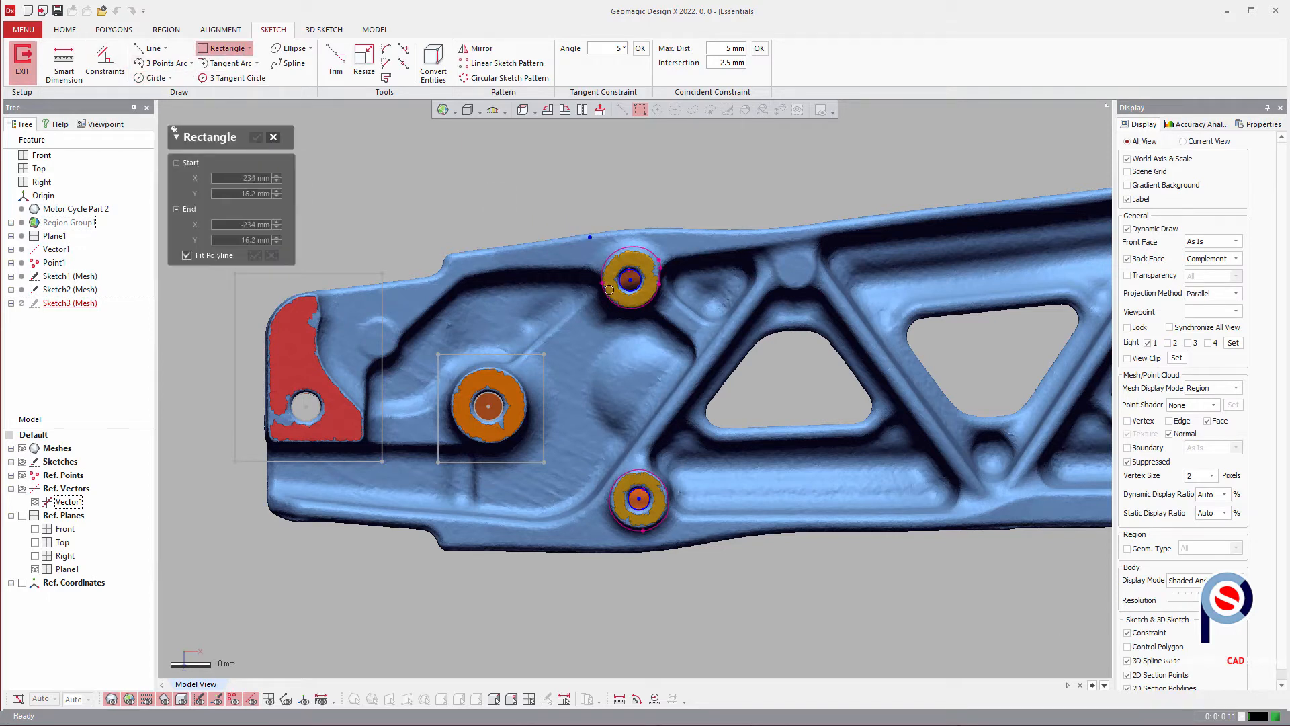
left_click_drag(590, 238, 685, 541)
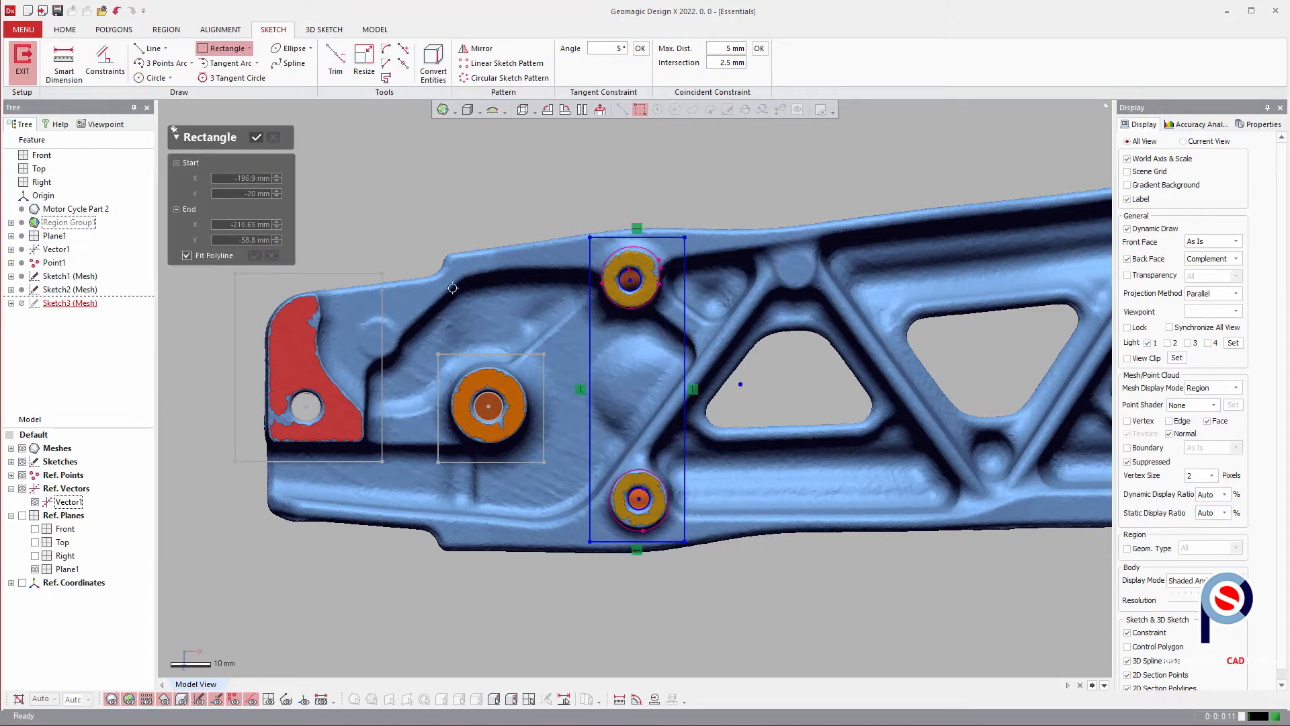
left_click(254, 137)
- Dimension the diameters of both small bosses' hole circles
left_click(64, 62)
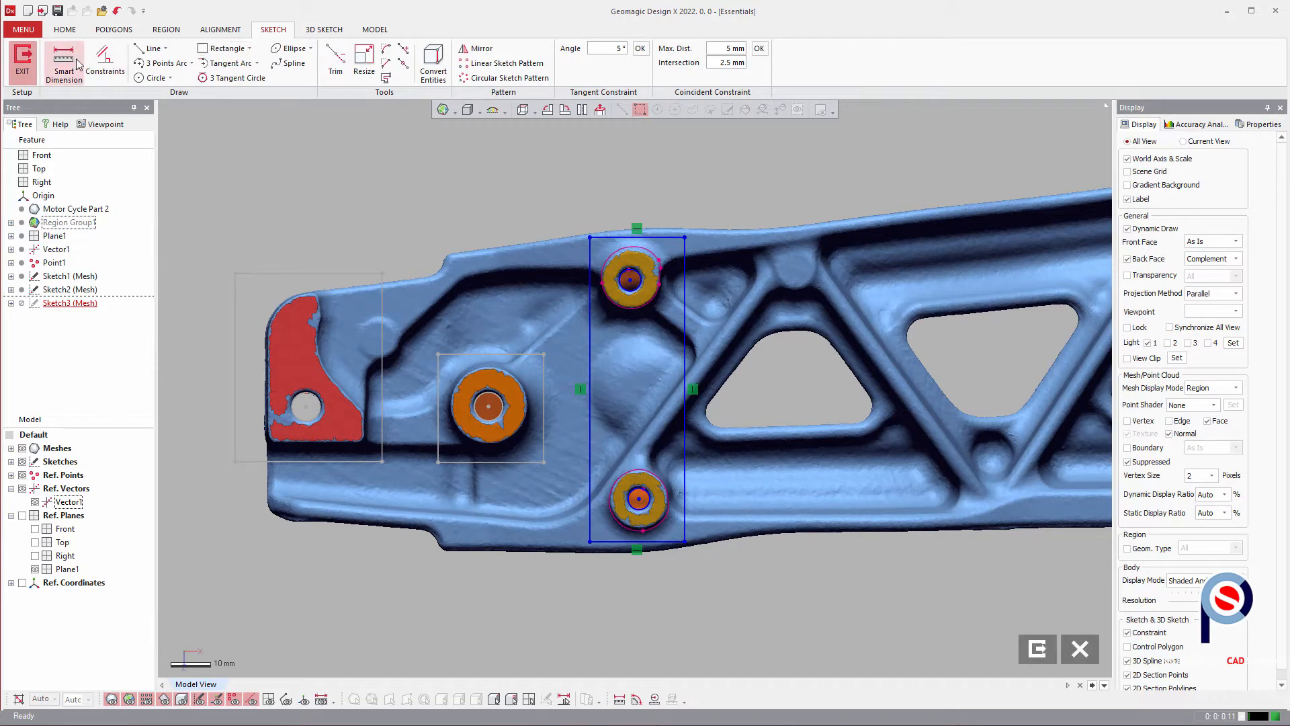
left_click(622, 270)
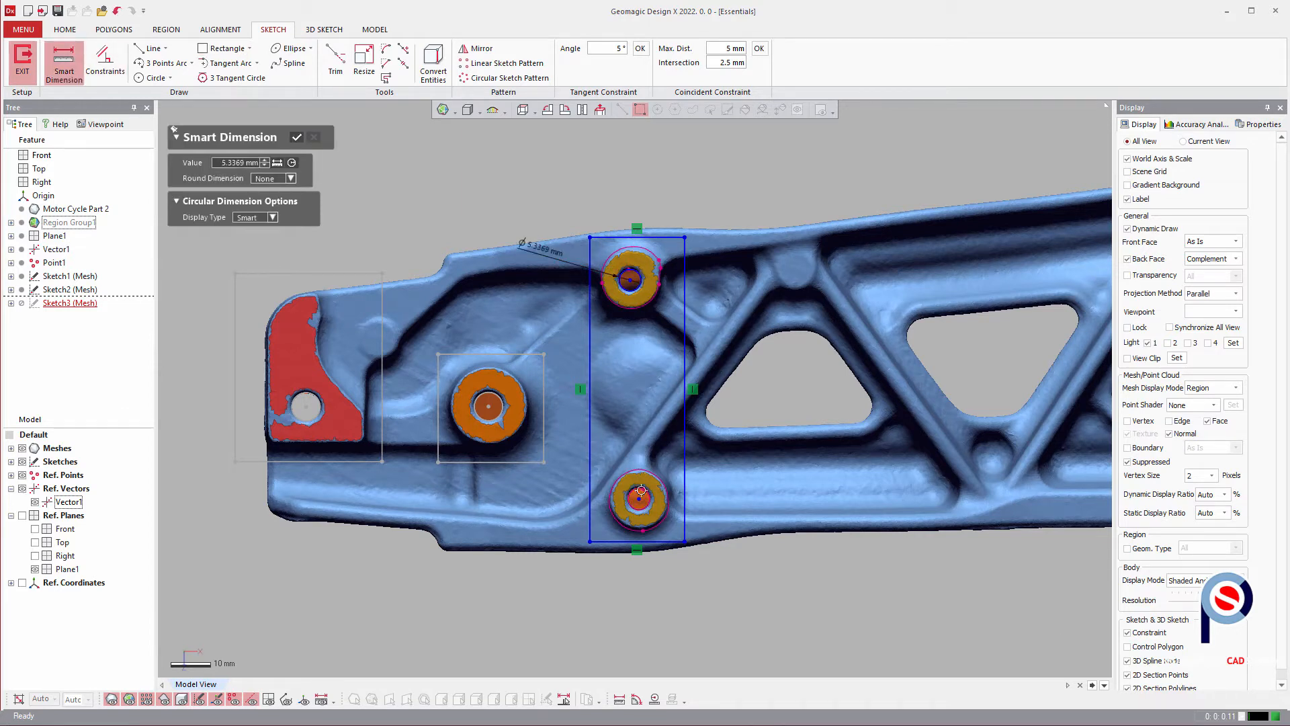
left_click(642, 490)
left_click(725, 472)
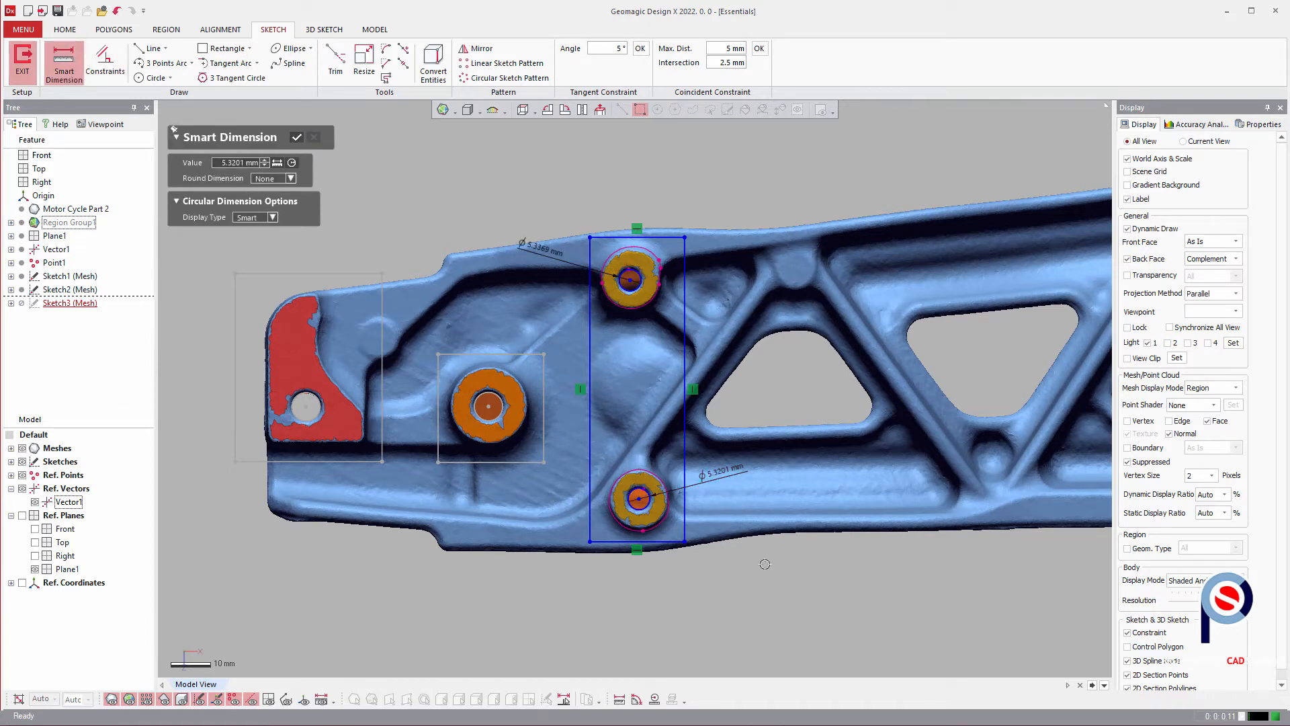
- Set the hole diameters of both small bosses to 5 mm and finish the mesh sketch
left_click(297, 140)
double_click(543, 249)
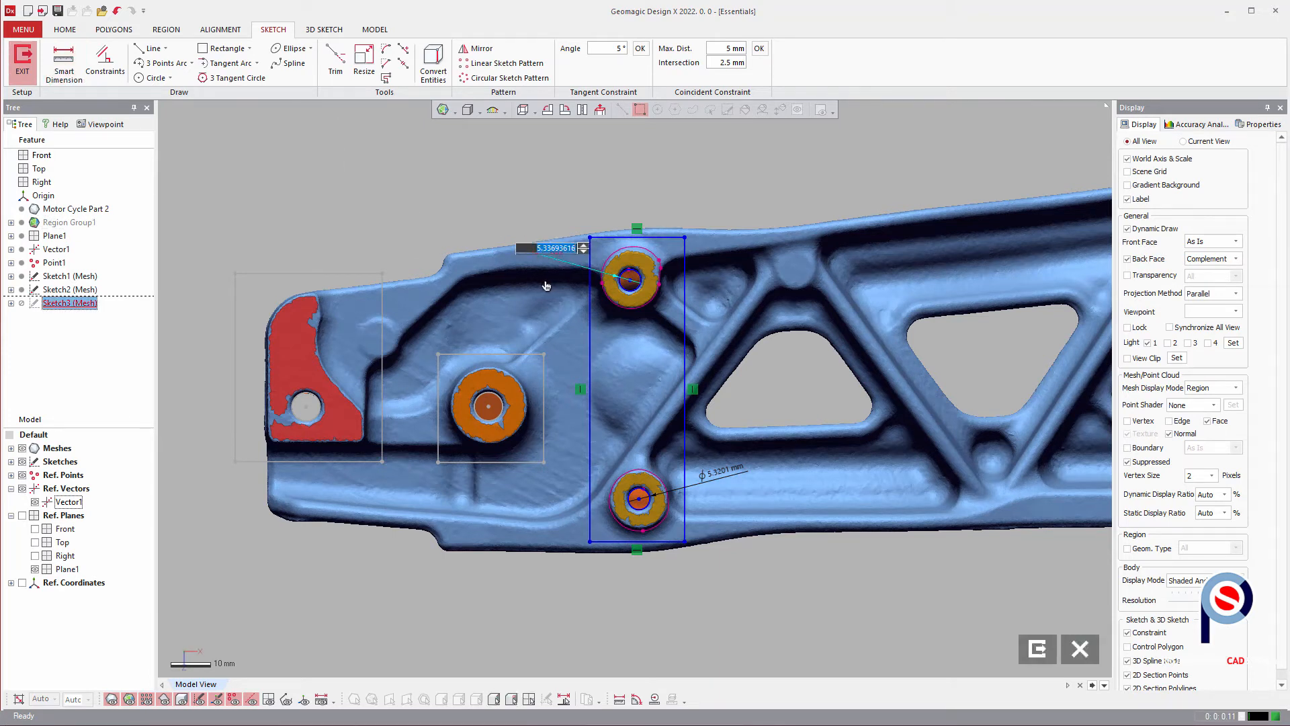
type("5")
key("Return")
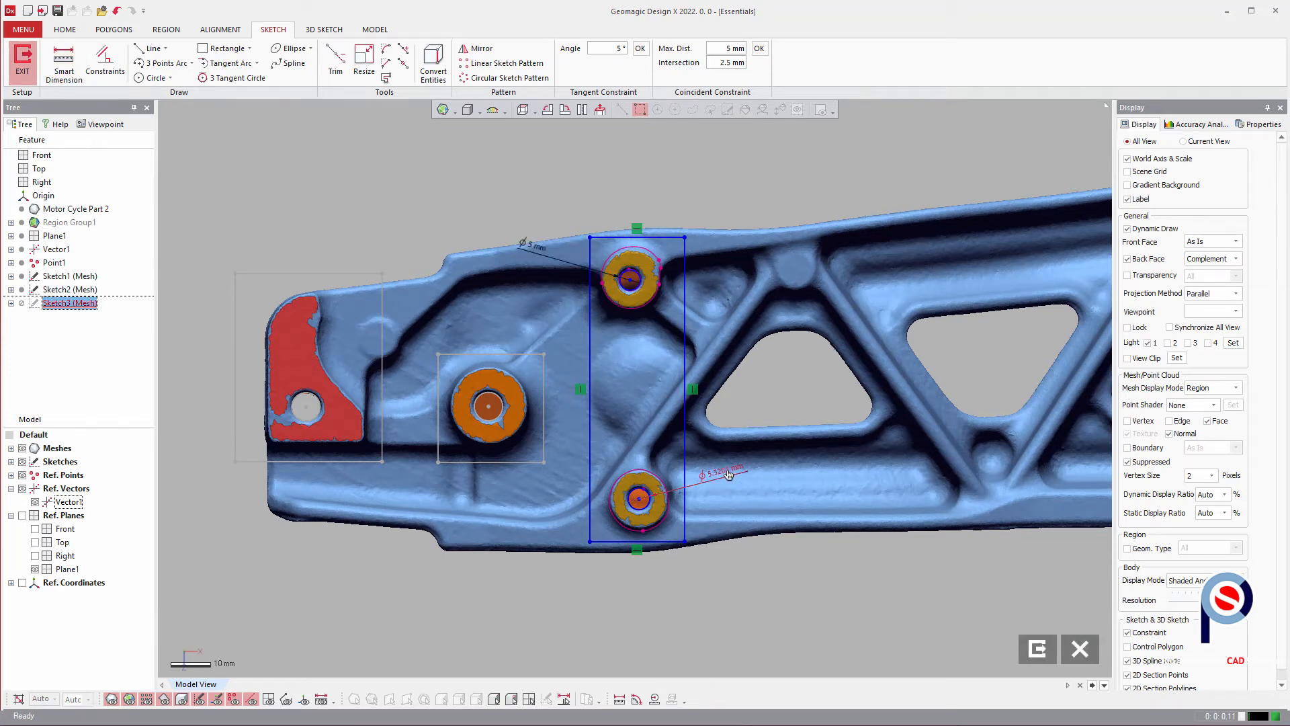
double_click(728, 475)
type("5.32013185")
key("Return")
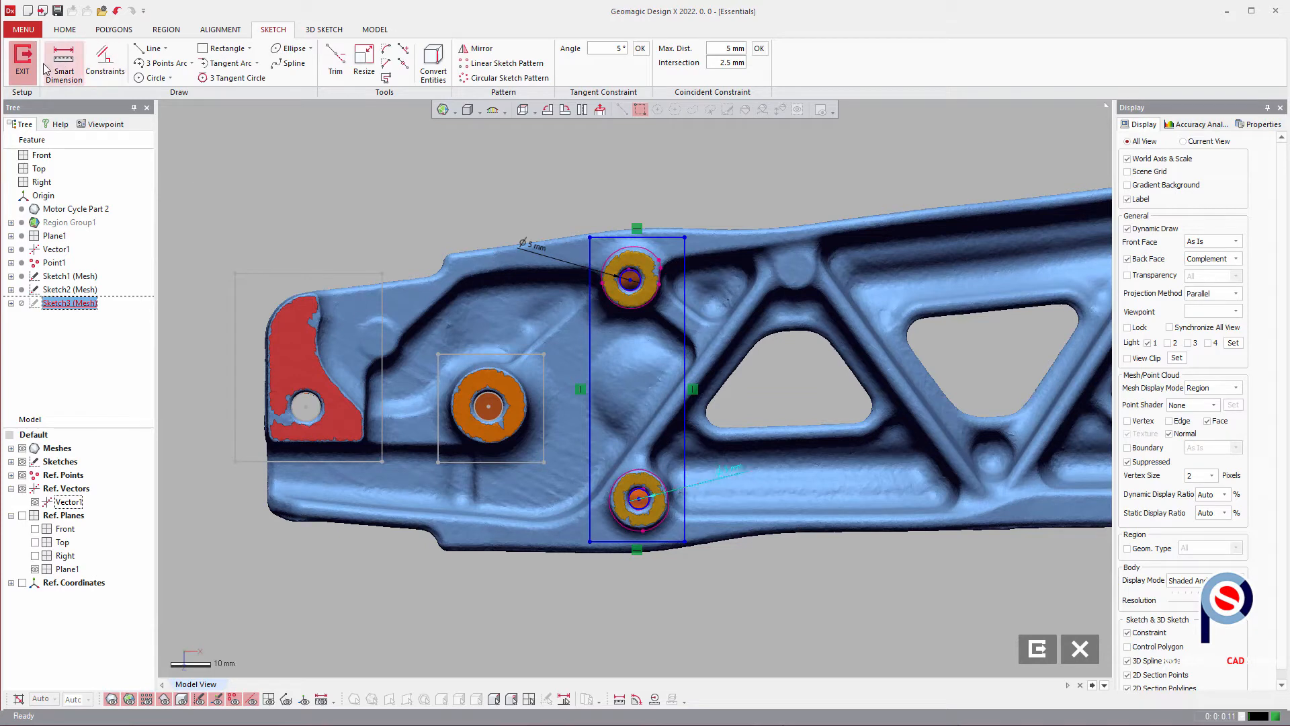
left_click(21, 55)
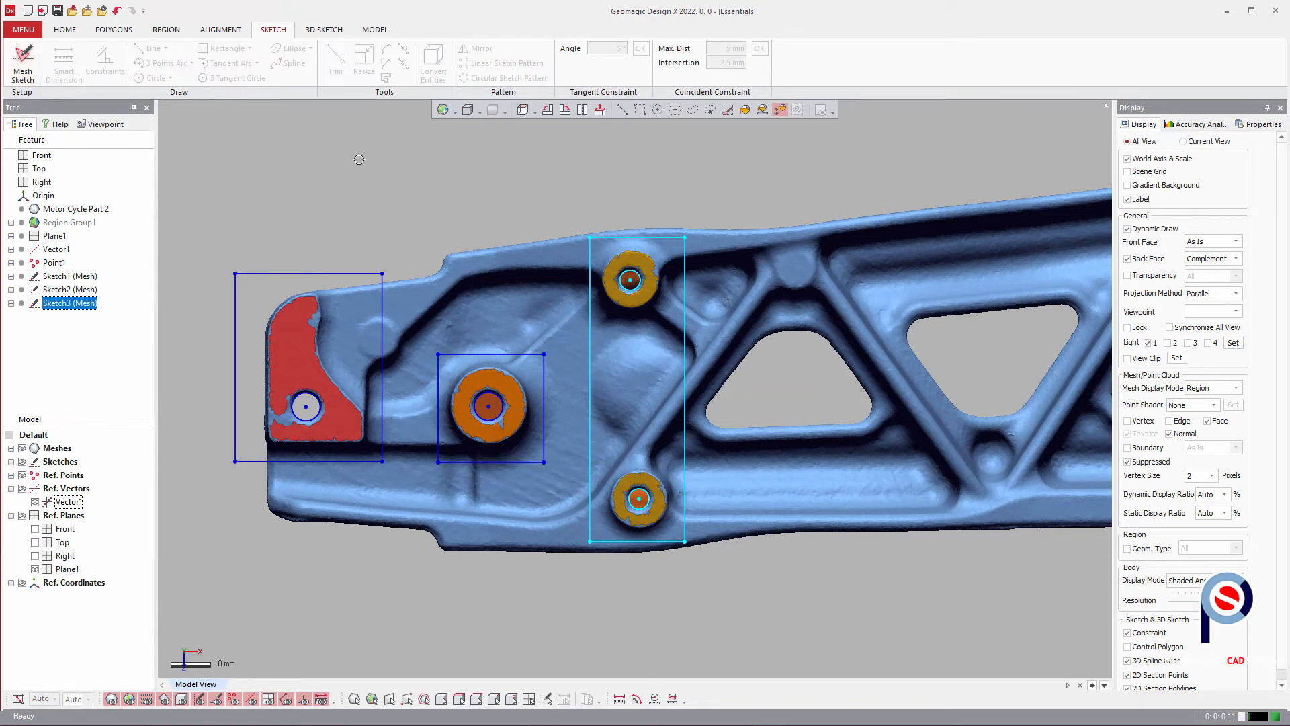
- Start a mesh sketch on the flat region around the large hole at the part's other end and shrink the section plane around that hole
right_click_drag(841, 442, 691, 203)
right_click(951, 342)
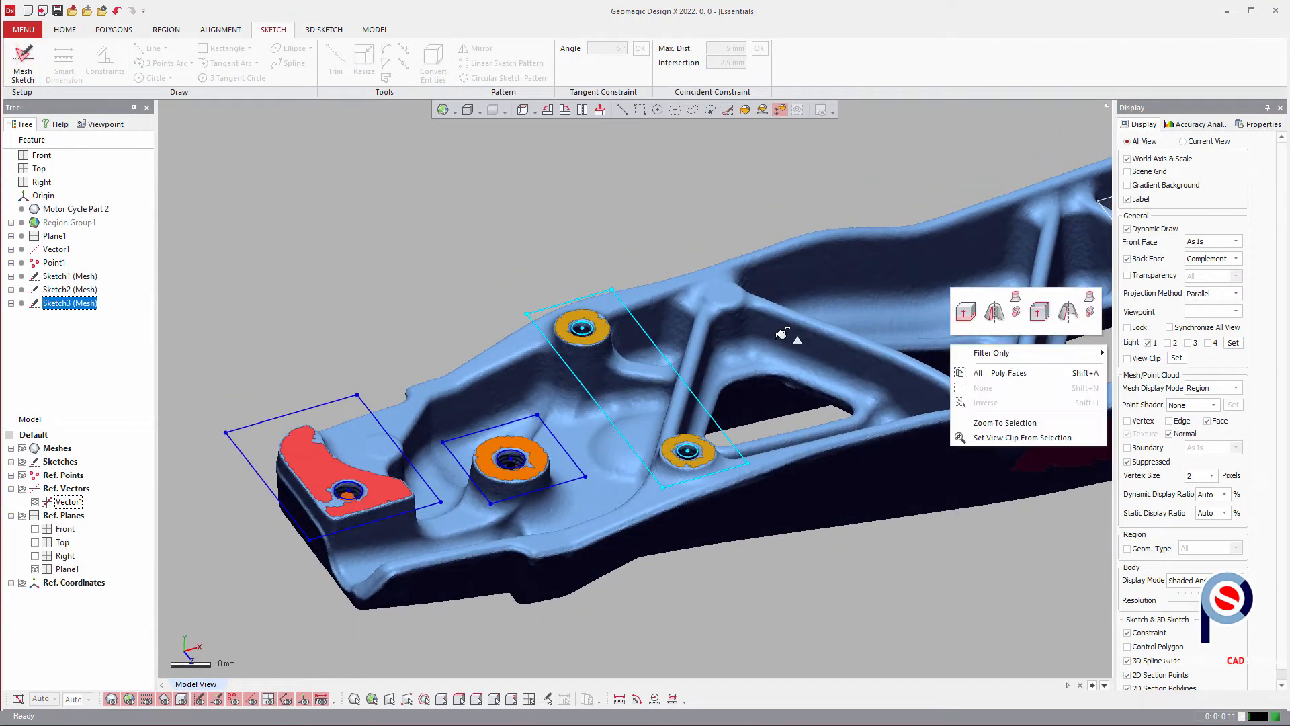
right_click_drag(775, 284, 402, 326, "ctrl")
right_click_drag(833, 289, 539, 354, "ctrl")
left_click(744, 252)
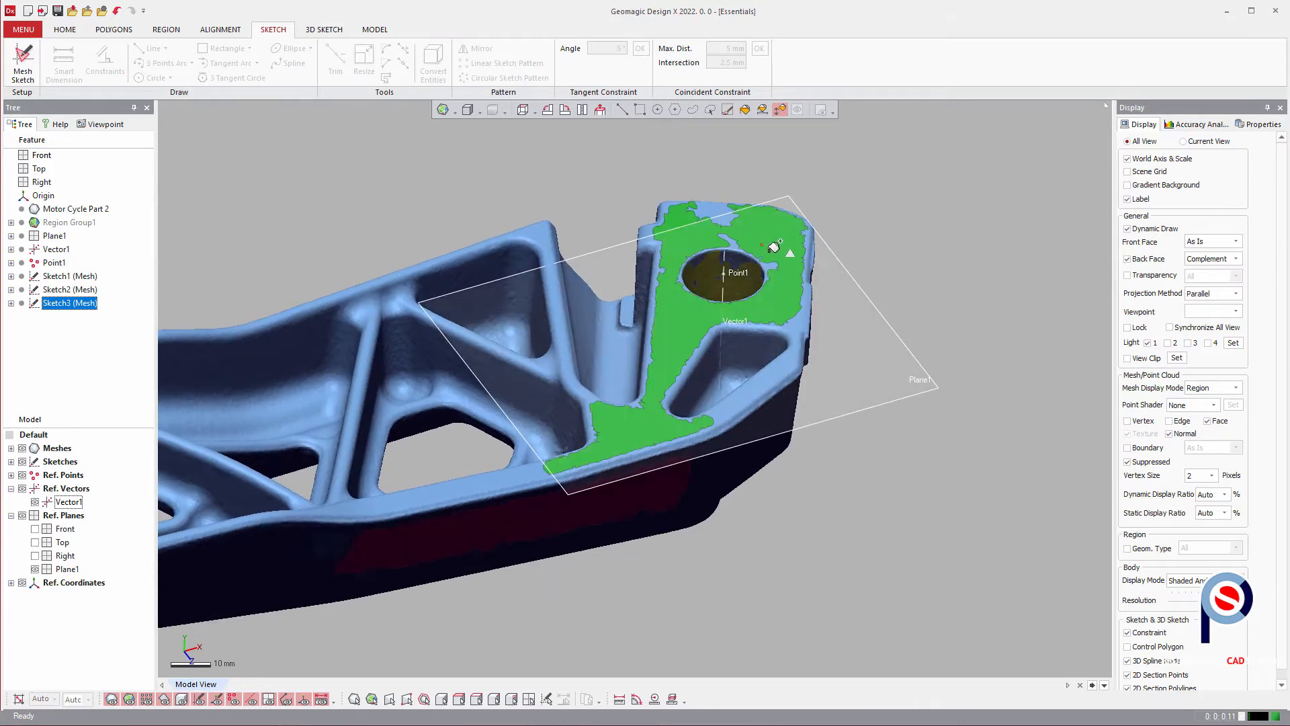
left_click(791, 227)
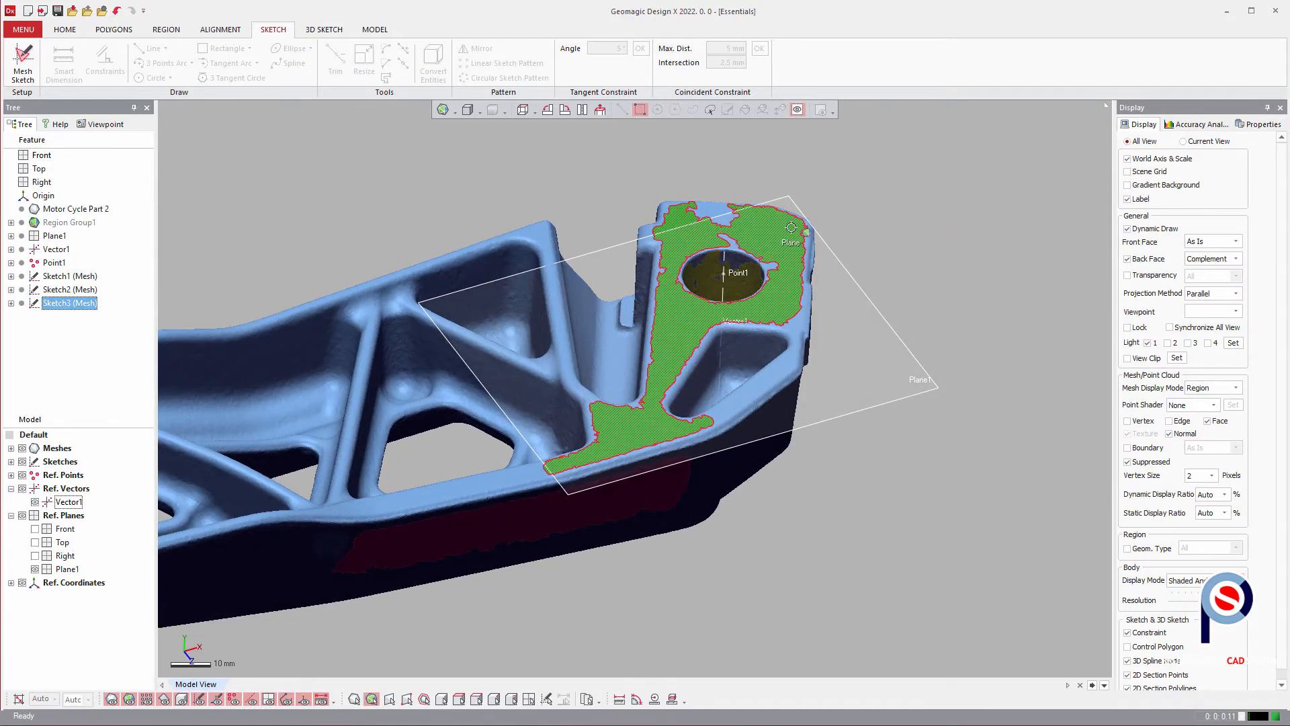
right_click_drag(832, 260, 828, 269)
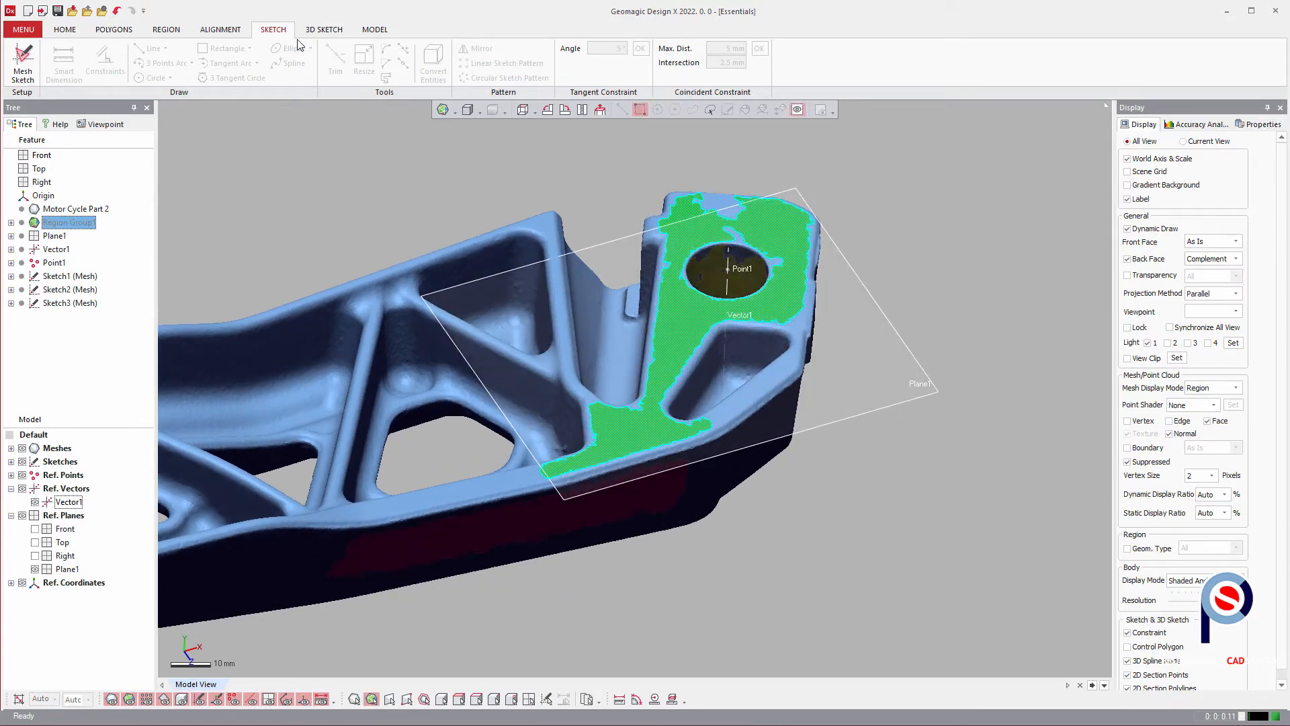
left_click(22, 62)
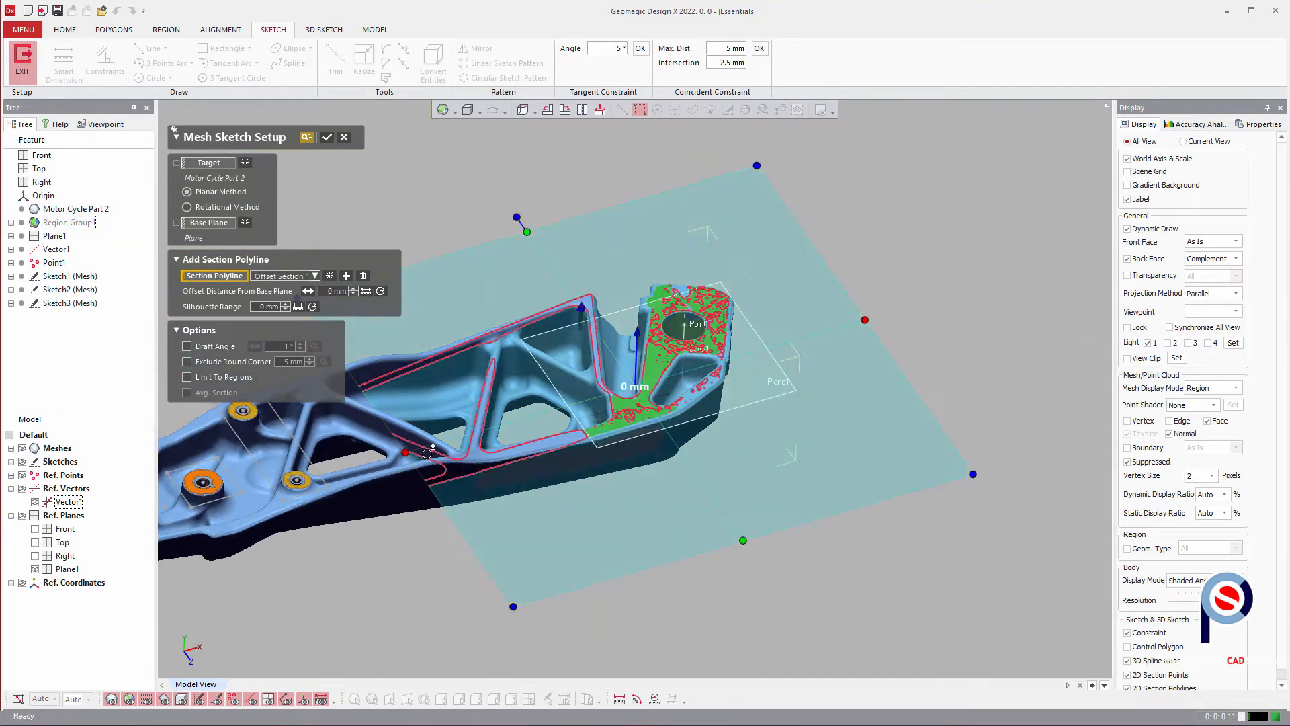
mouse_move(669, 355)
left_mouse_down()
mouse_move(723, 375)
mouse_move(735, 342)
left_mouse_up()
left_click_drag(805, 234, 680, 269)
left_click_drag(612, 236, 686, 288)
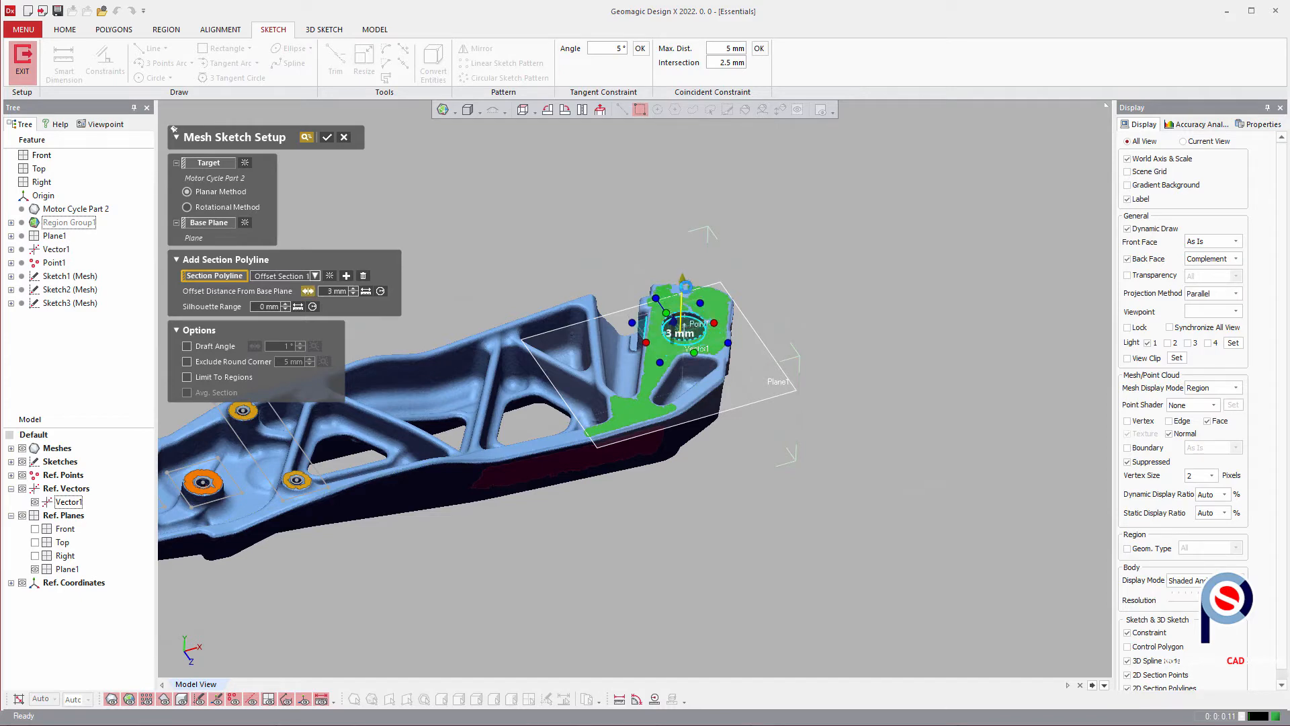
- Offset the section 12 mm from the base plane with a 10 mm silhouette range, and accept the mesh sketch setup
scroll(715, 301, "up", 6)
right_click_drag(880, 275, 690, 423, "ctrl")
left_click_drag(639, 271, 626, 308)
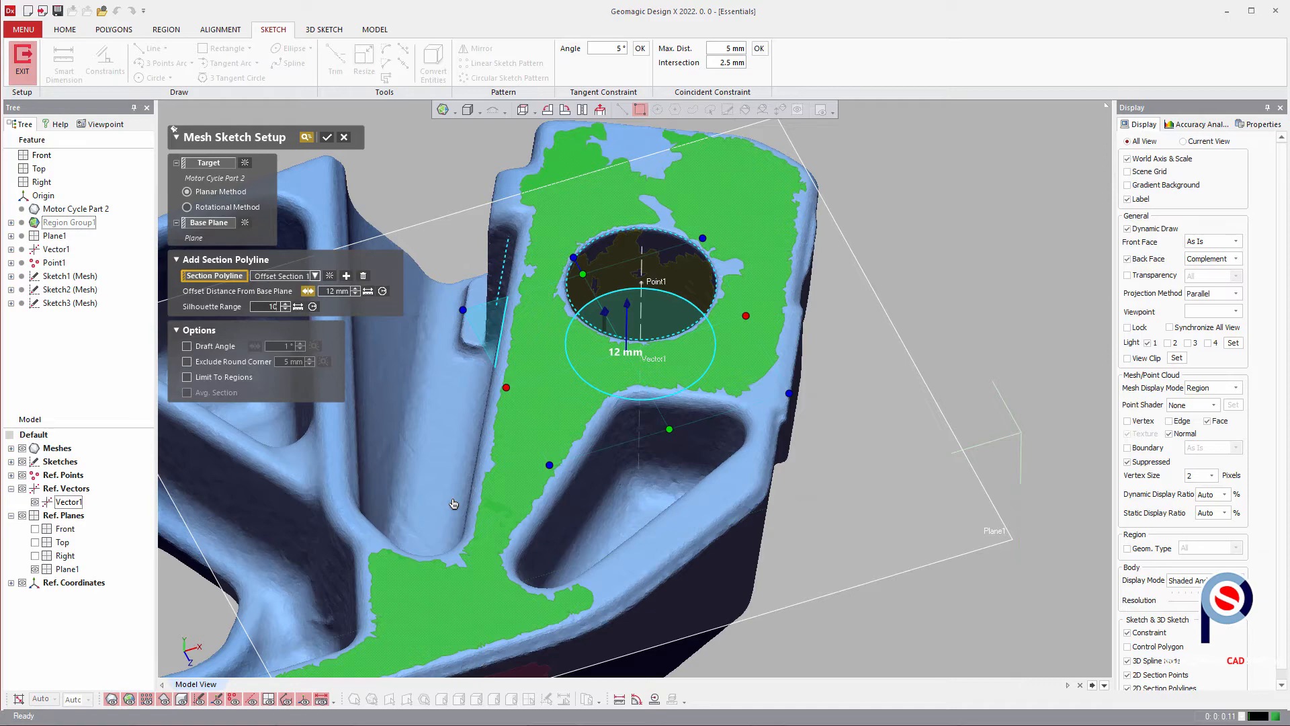
right_click_drag(726, 367, 677, 563)
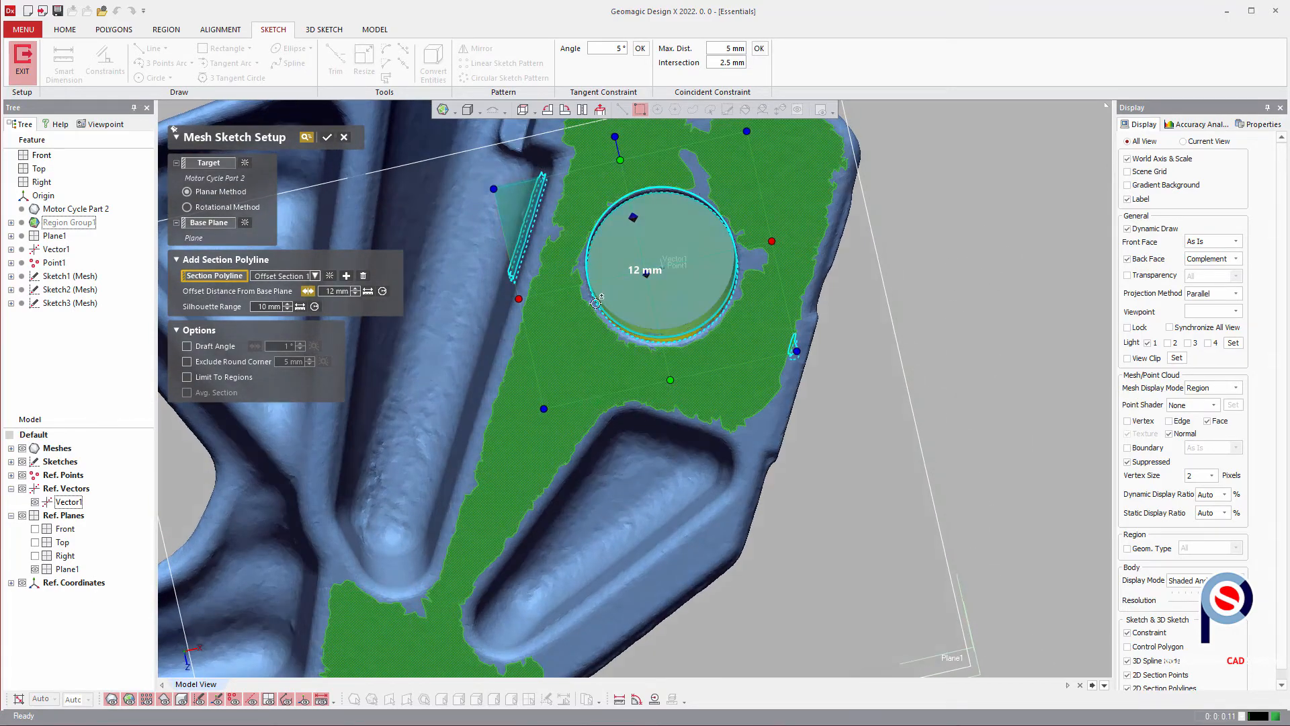
mouse_move(782, 428)
right_mouse_down()
mouse_move(610, 476)
mouse_move(724, 436)
mouse_move(675, 340)
right_mouse_up()
scroll(727, 435, "down", 3)
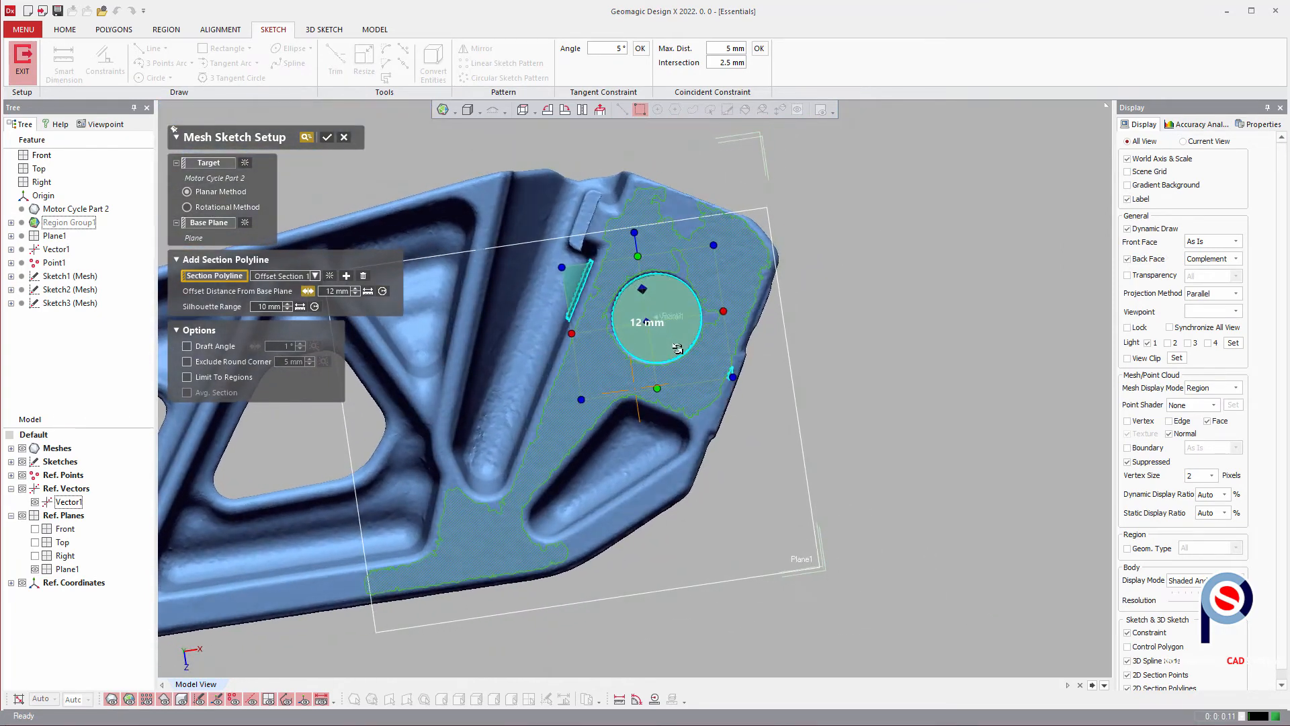
left_click(328, 137)
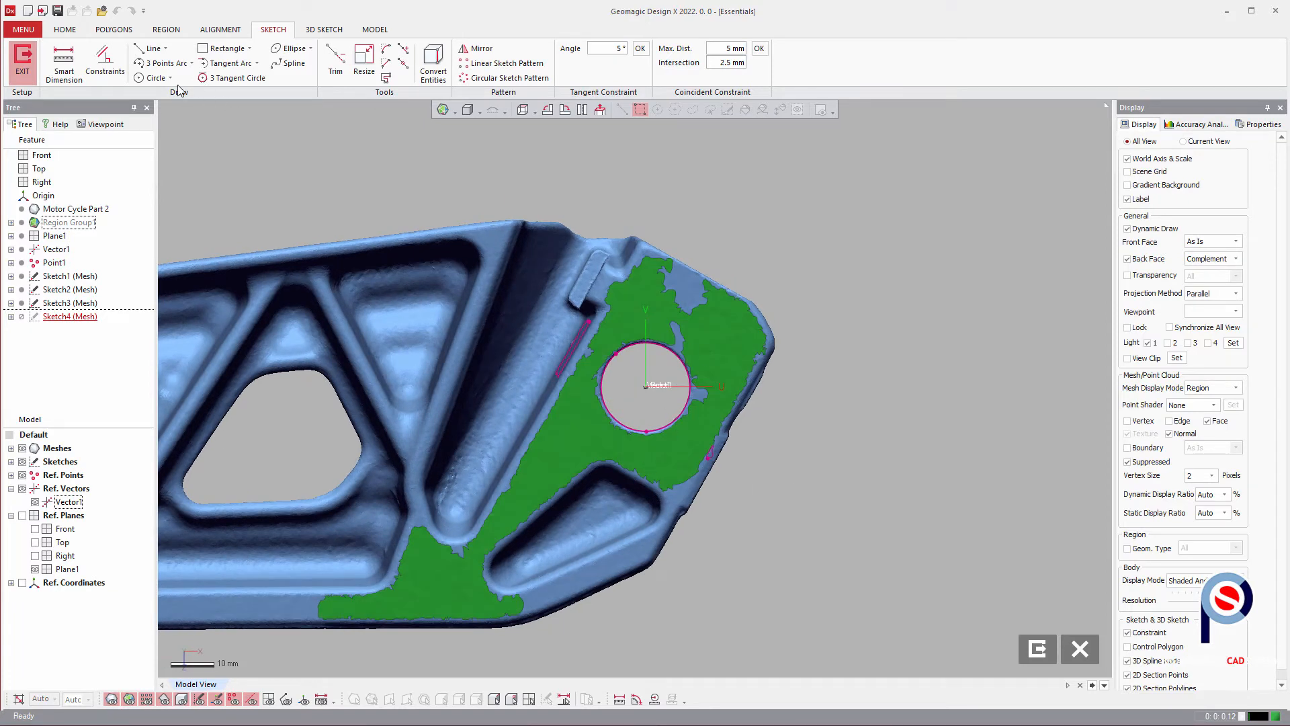
- Sketch a circle fitted to the large hole's outline and dimension its diameter
left_click(152, 78)
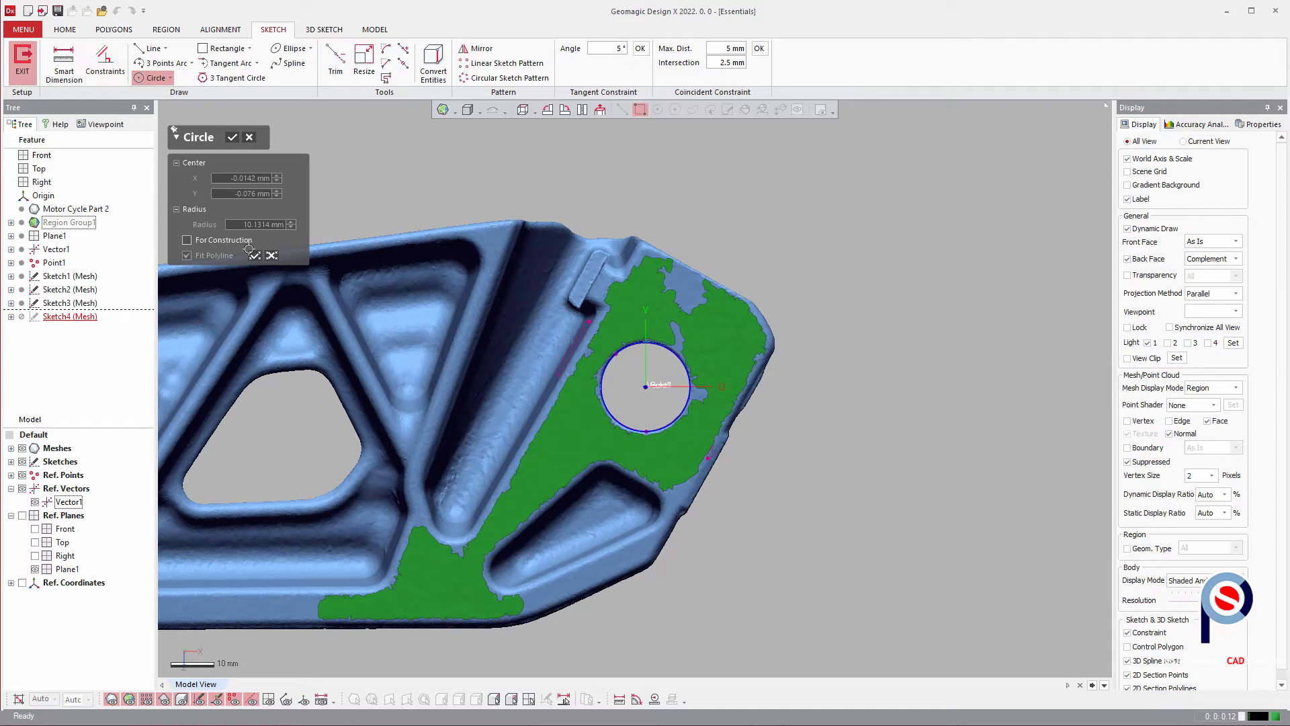
left_click(232, 137)
left_click(63, 62)
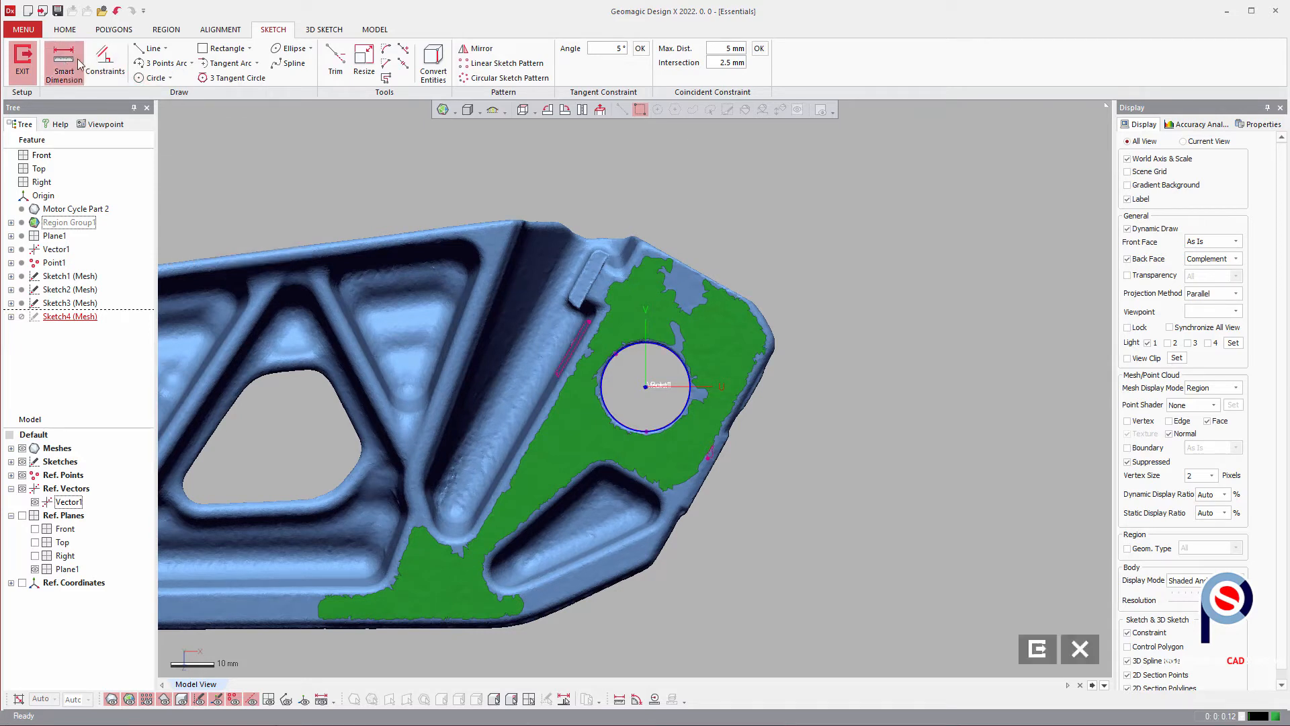
left_click(678, 354)
left_click(850, 255)
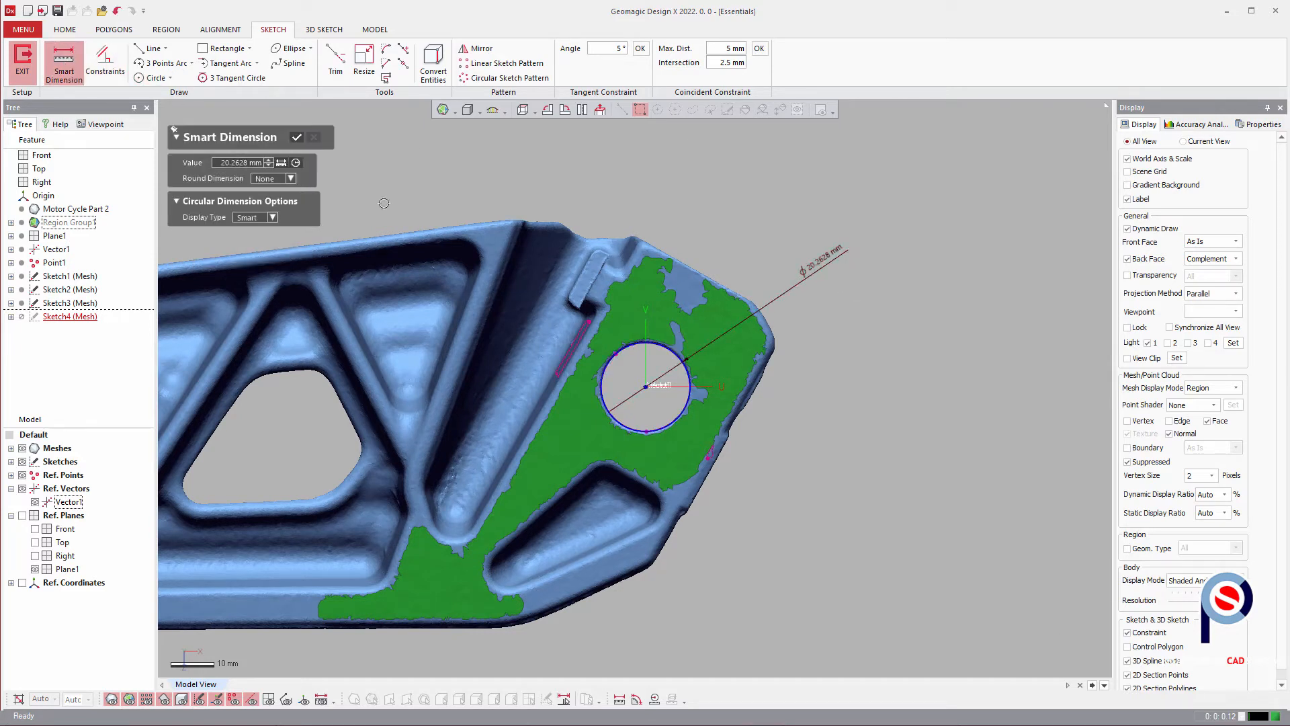
left_click(301, 138)
- Set the large hole's diameter to 20 mm and finish the mesh sketch
double_click(818, 259)
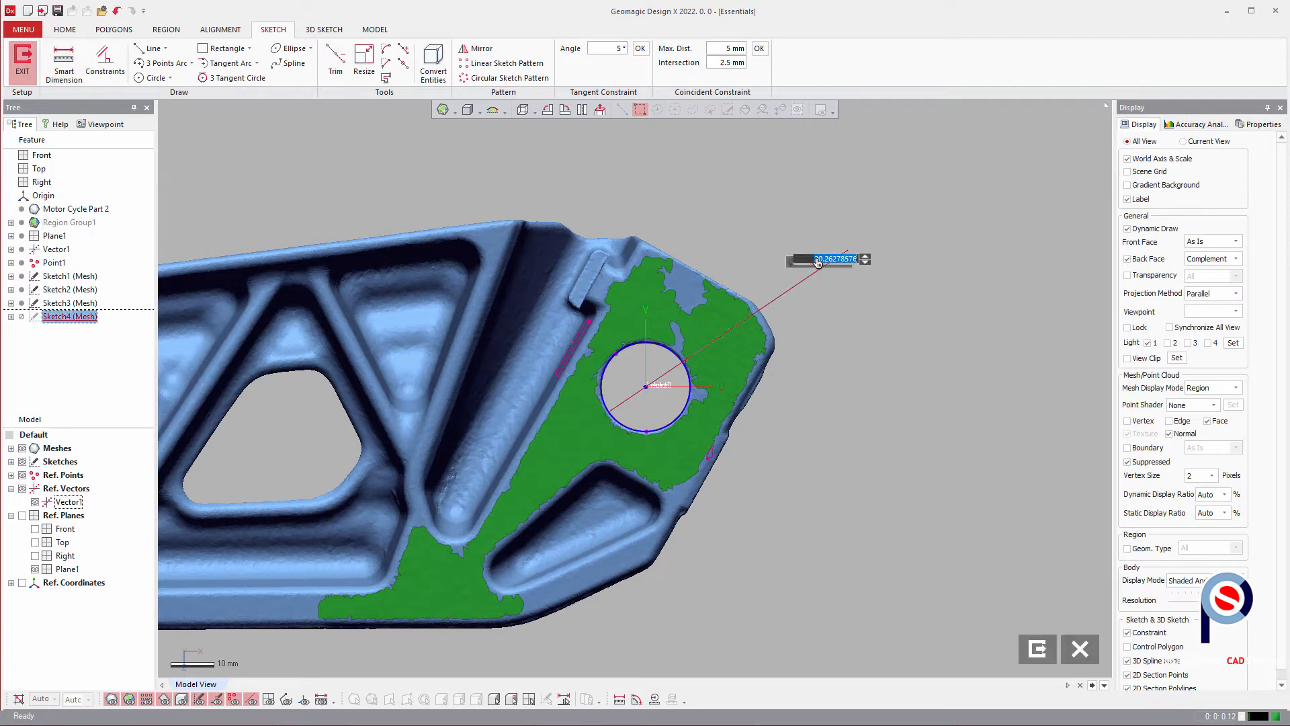
type("20")
key("Return")
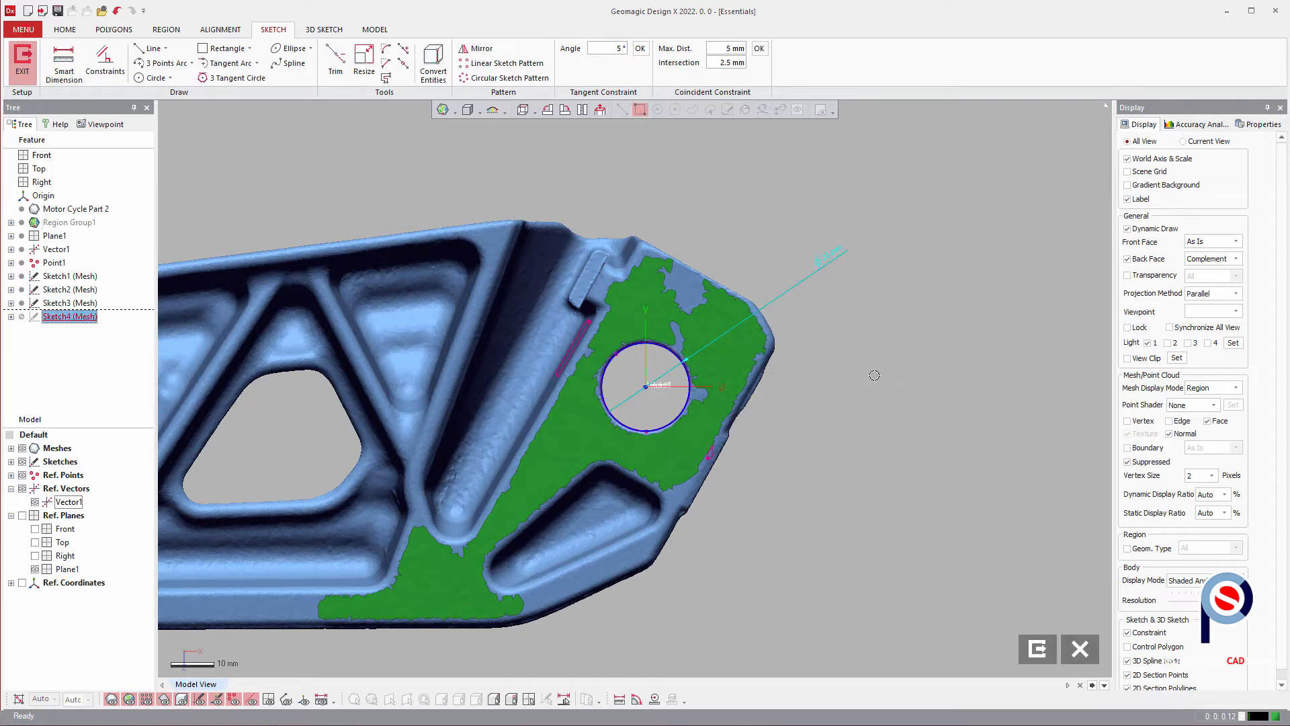
scroll(843, 311, "down", 2)
right_click_drag(593, 454, 991, 285, "ctrl")
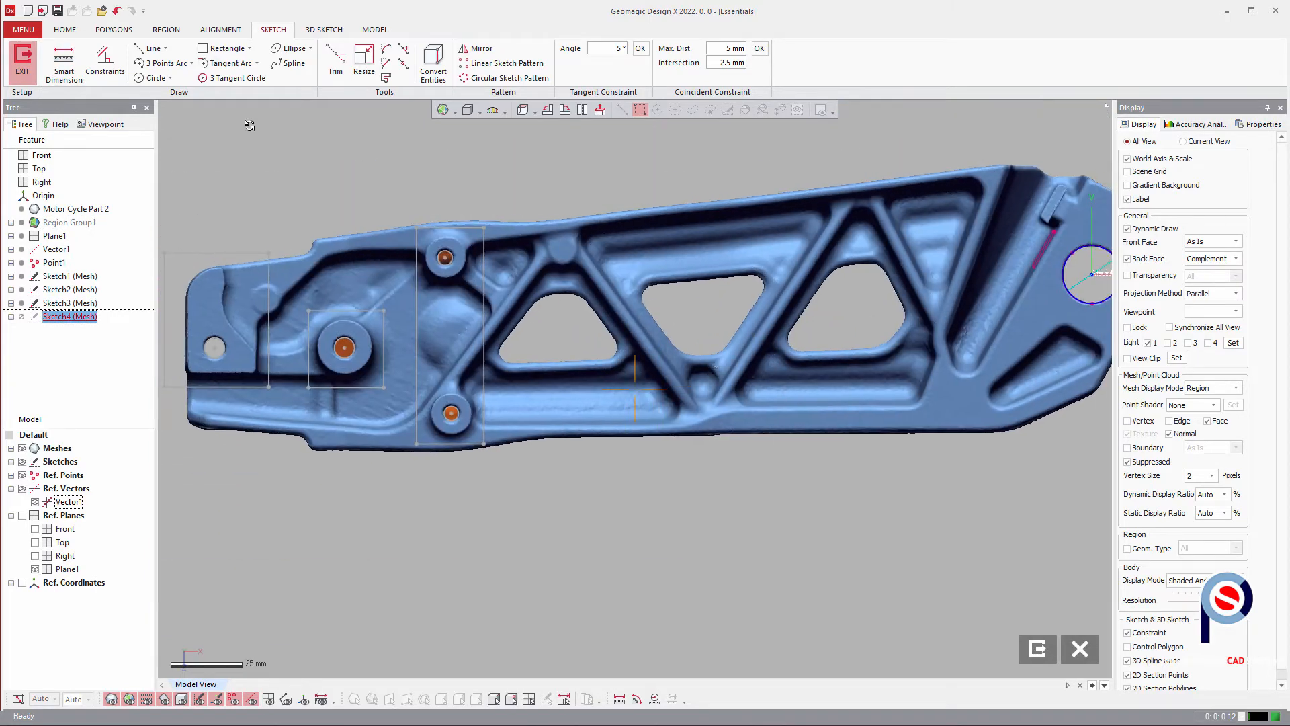
left_click(25, 61)
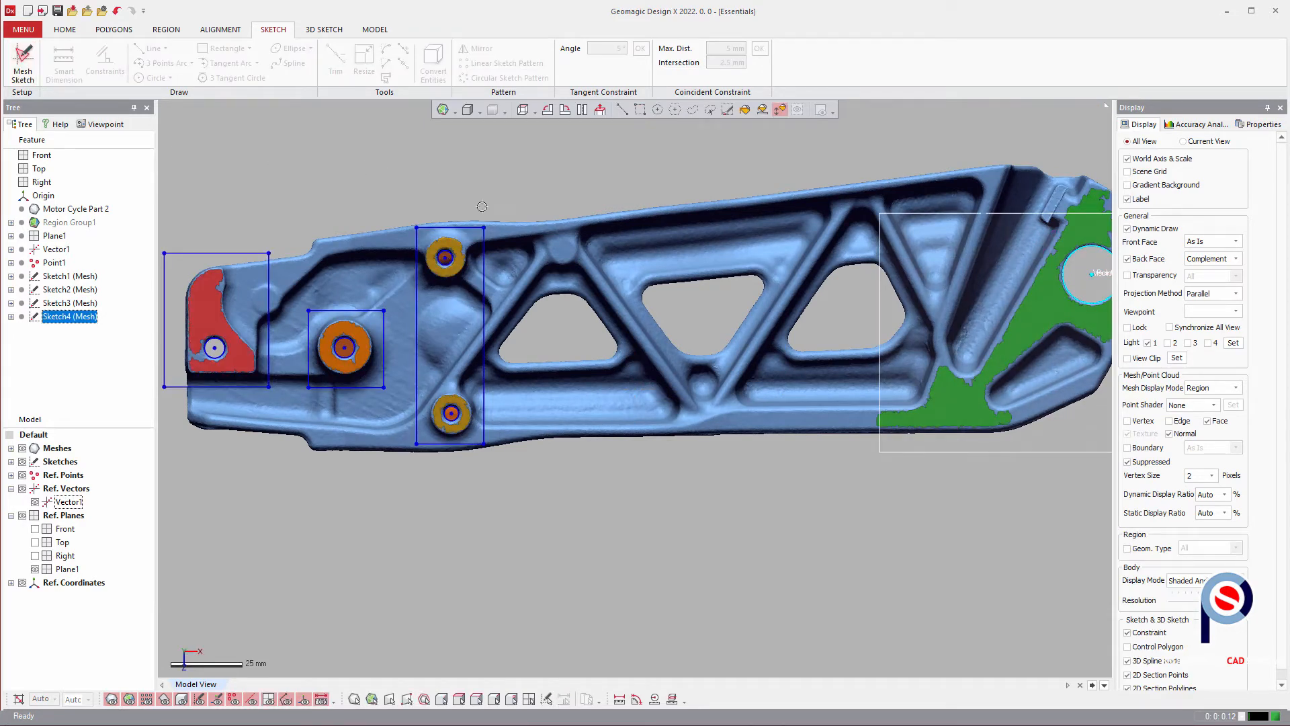
- Duplicate the Motor Cycle Part 2 mesh by copying and pasting all its poly-faces, and hide the original mesh
mouse_move(881, 464)
right_mouse_down()
mouse_move(743, 349)
mouse_move(732, 449)
mouse_move(679, 484)
mouse_move(666, 467)
mouse_move(682, 465)
right_mouse_up()
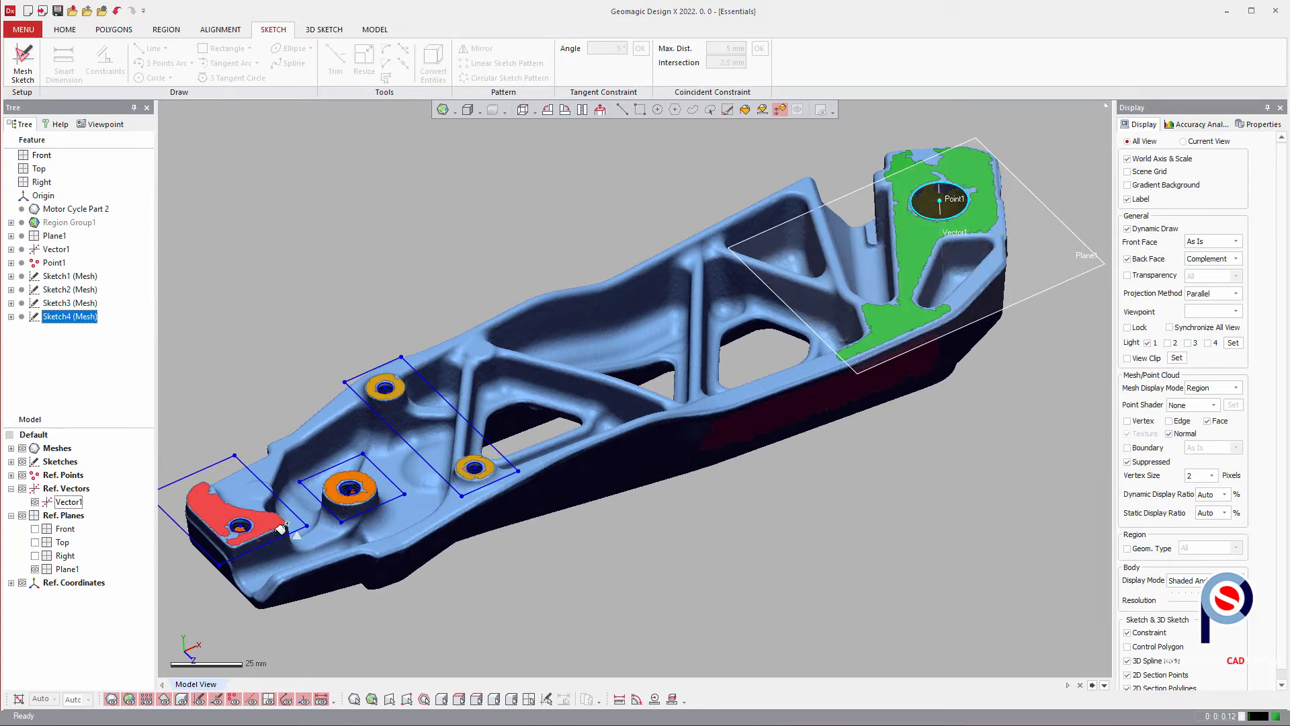
right_click_drag(738, 496, 655, 493)
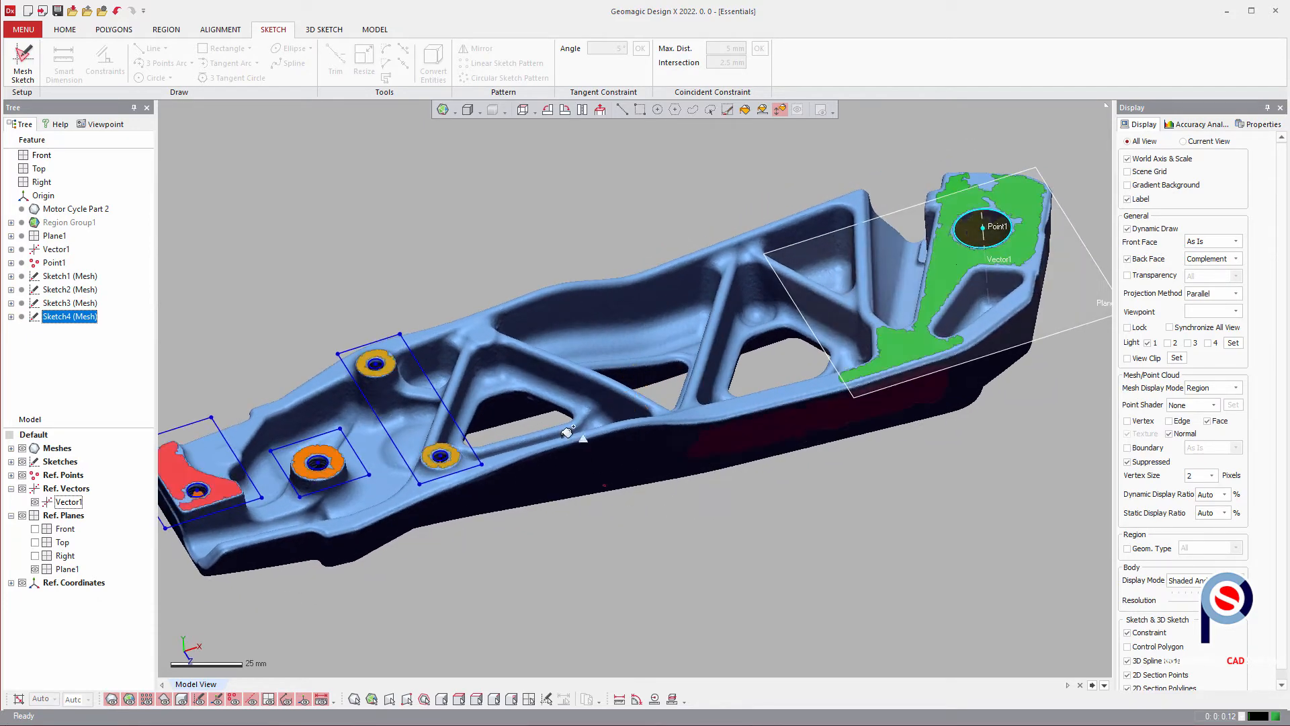
mouse_move(567, 432)
right_mouse_down()
mouse_move(622, 348)
mouse_move(601, 319)
mouse_move(609, 294)
right_mouse_up()
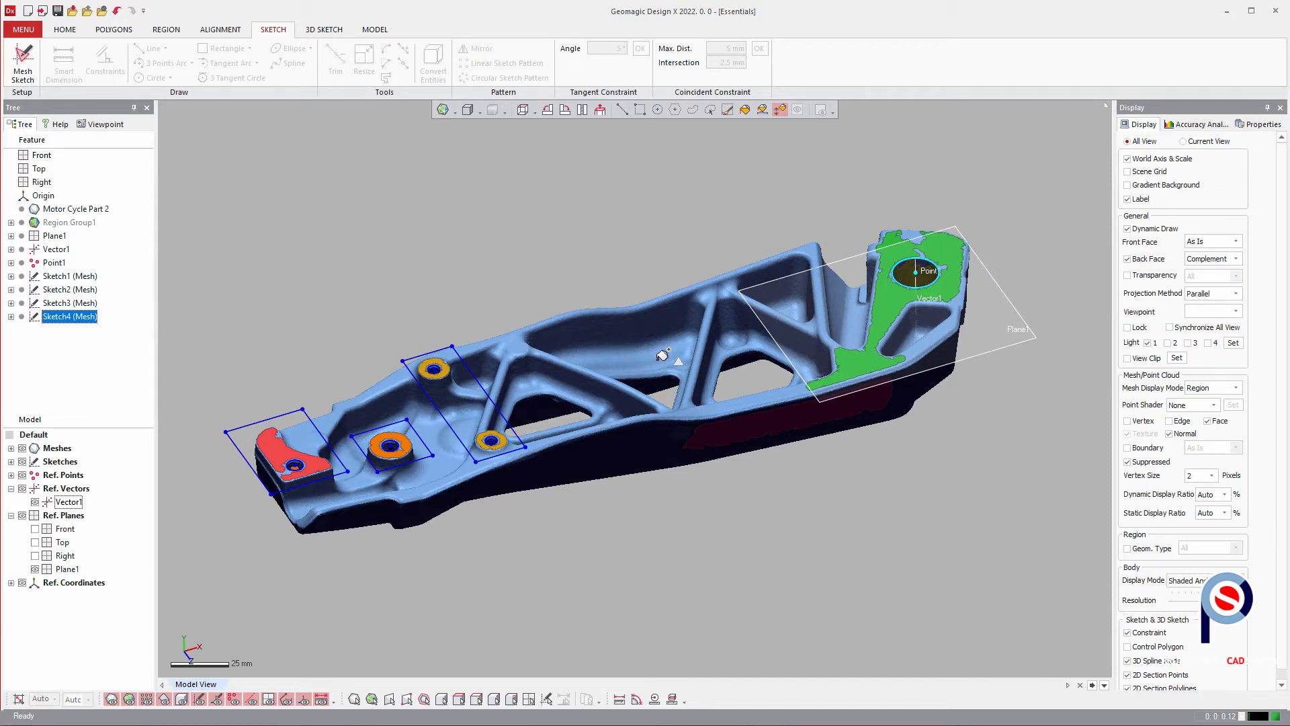
left_click(11, 449)
left_click(70, 462)
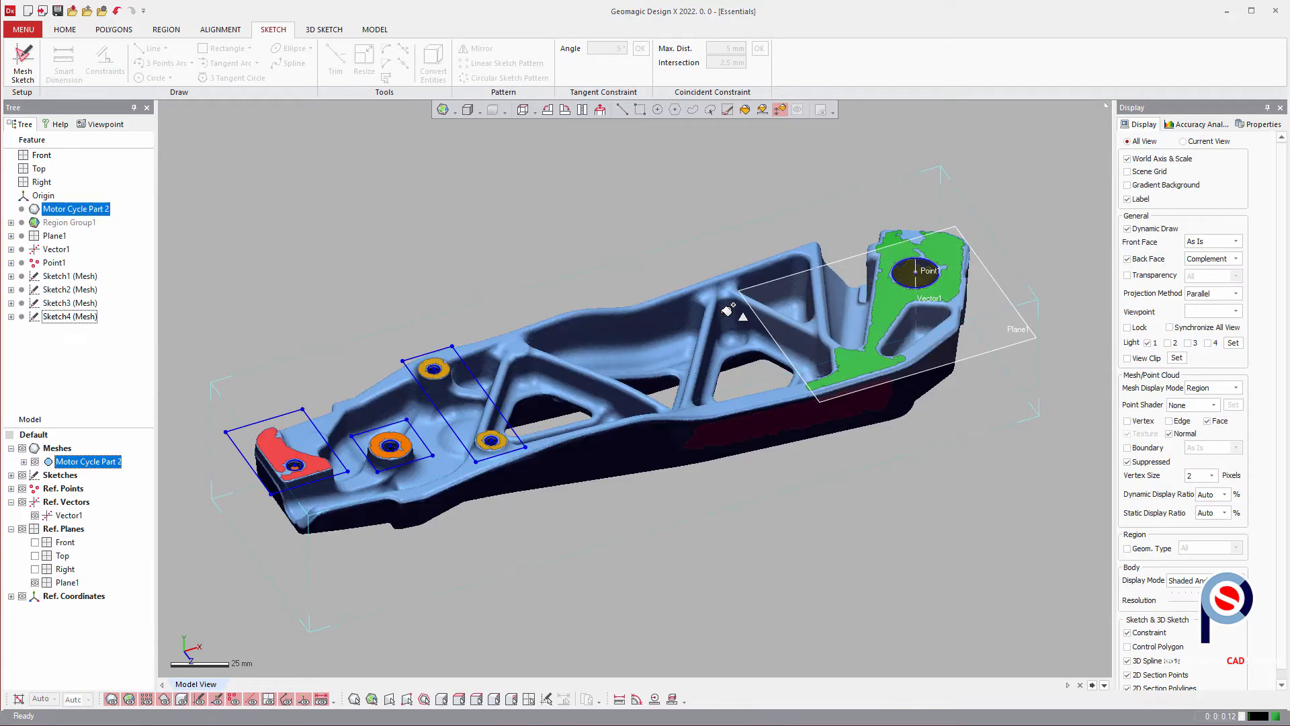
left_click(744, 110)
left_click(729, 296)
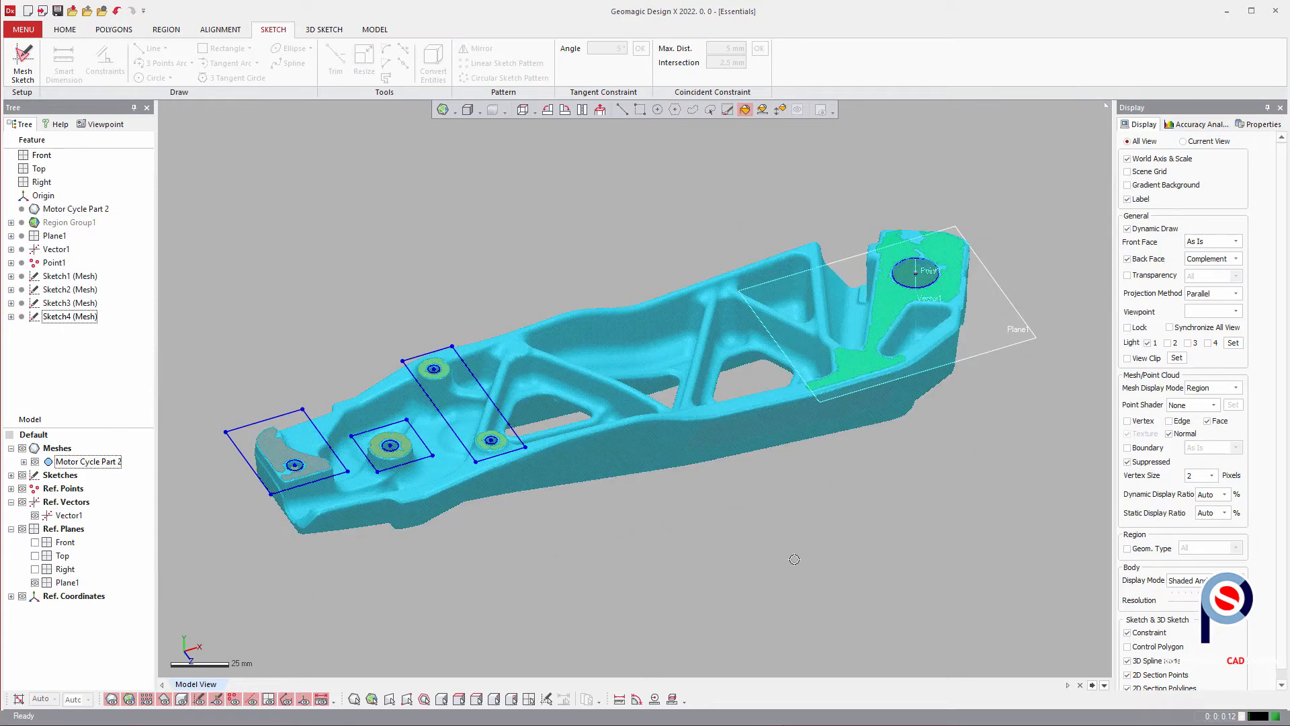
right_click_drag(795, 559, 746, 344)
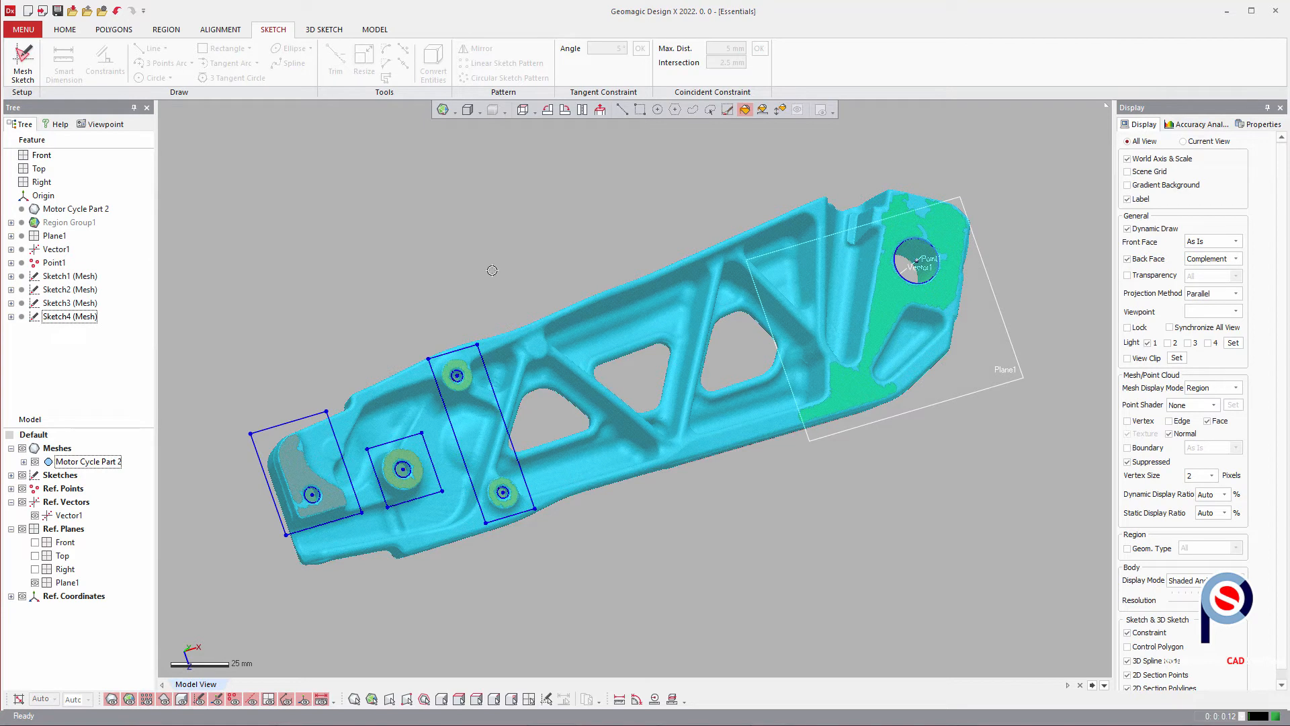
key("ctrl+c")
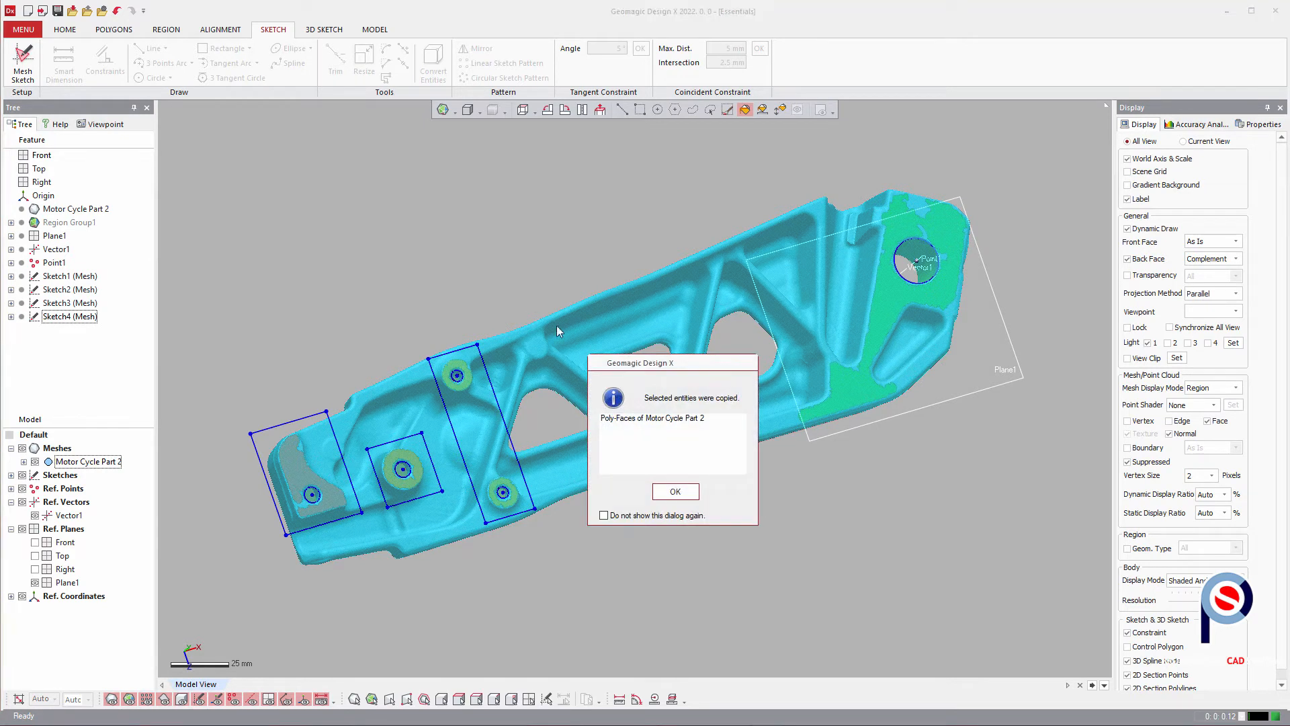
left_click(655, 491)
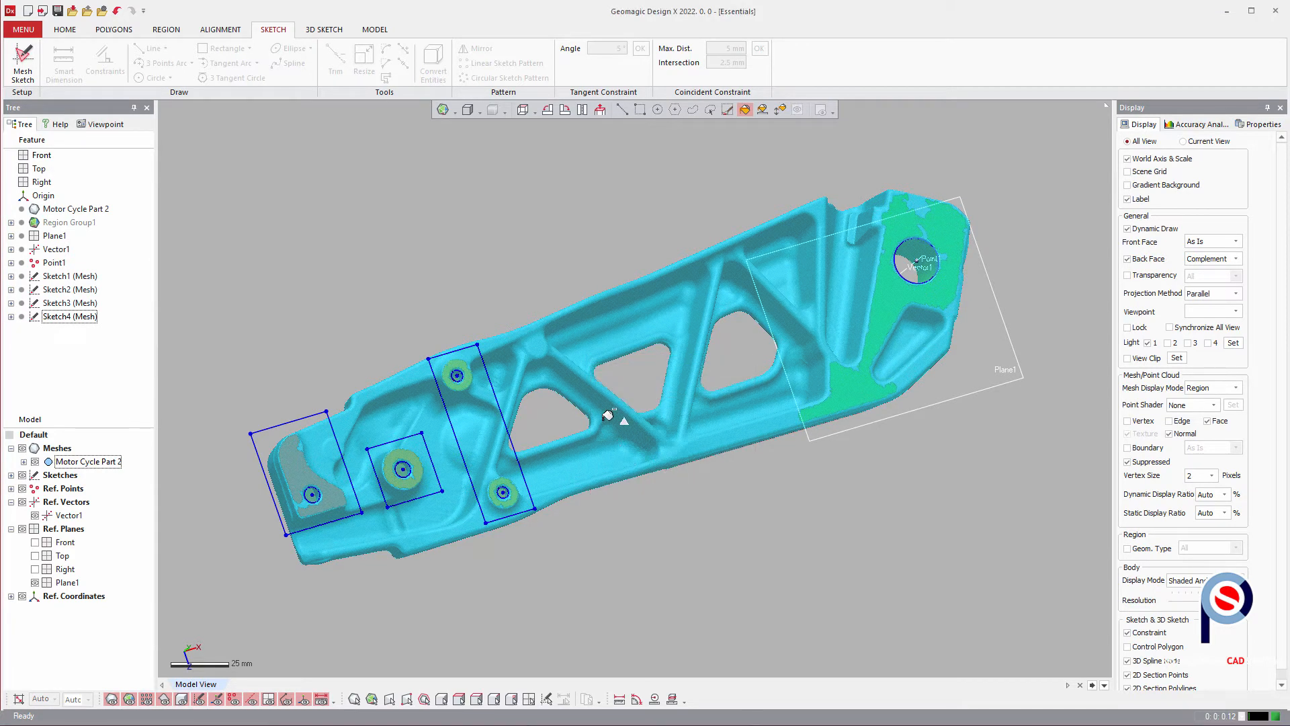
key("ctrl+v")
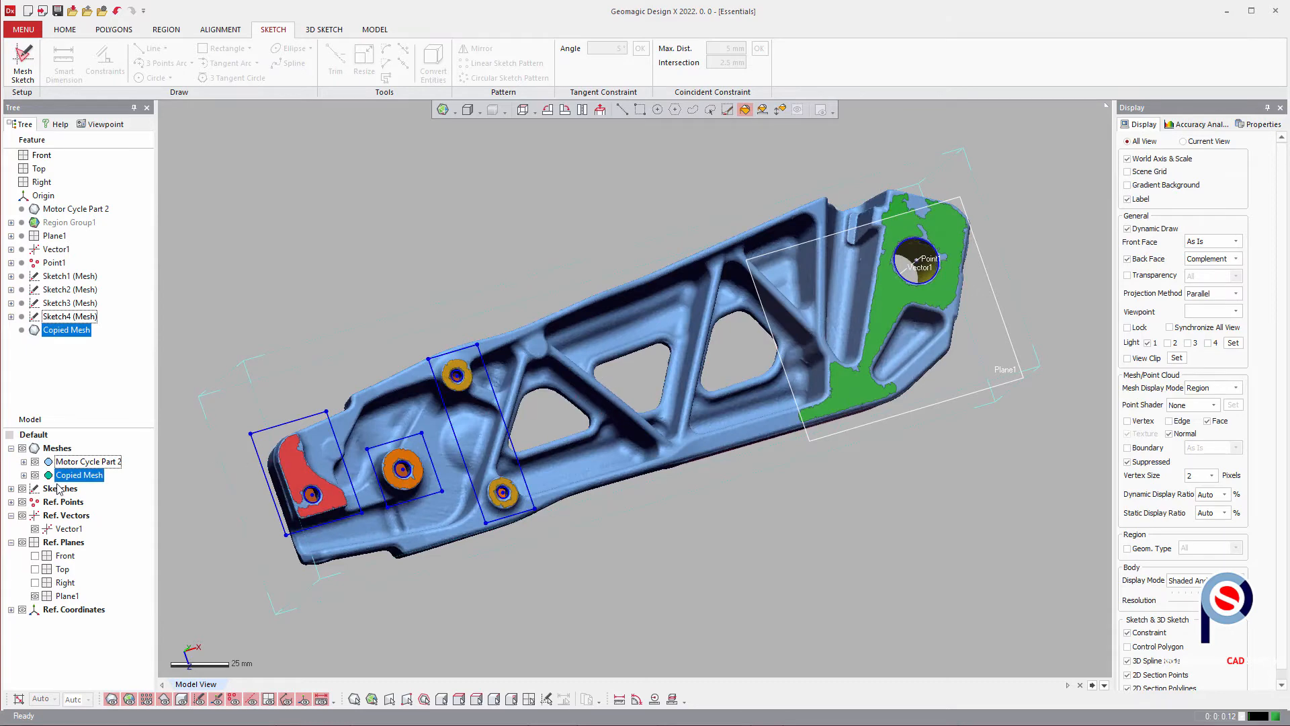
left_click(35, 462)
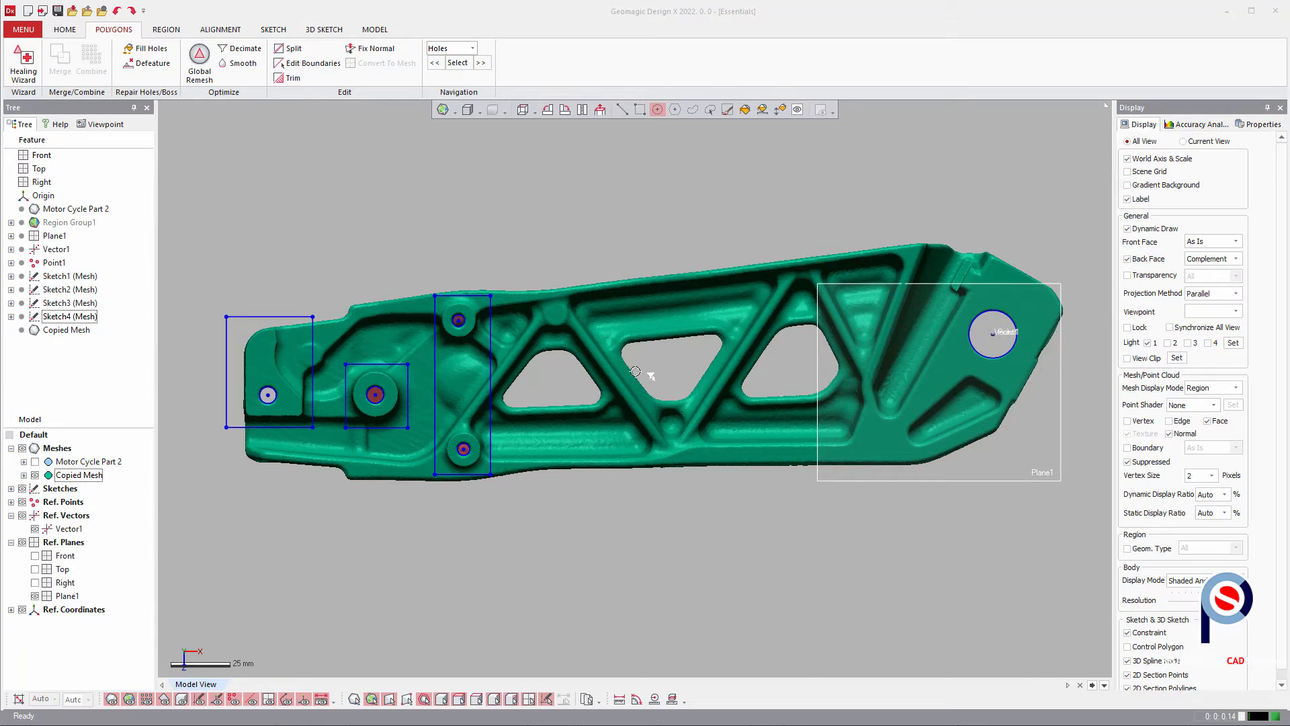
- Circle-select the copied mesh's poly-faces around the four small machined holes, adding each hole to the selection
scroll(439, 396, "up", 5)
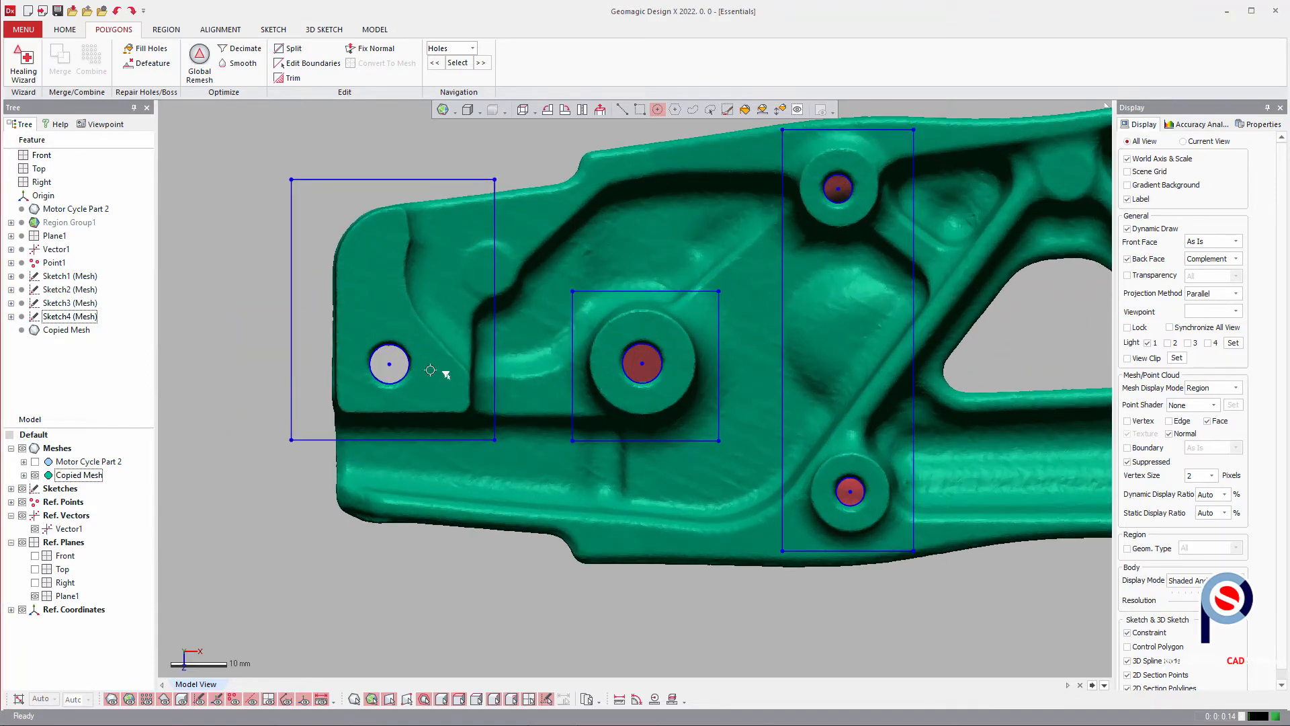
scroll(430, 367, "up", 3)
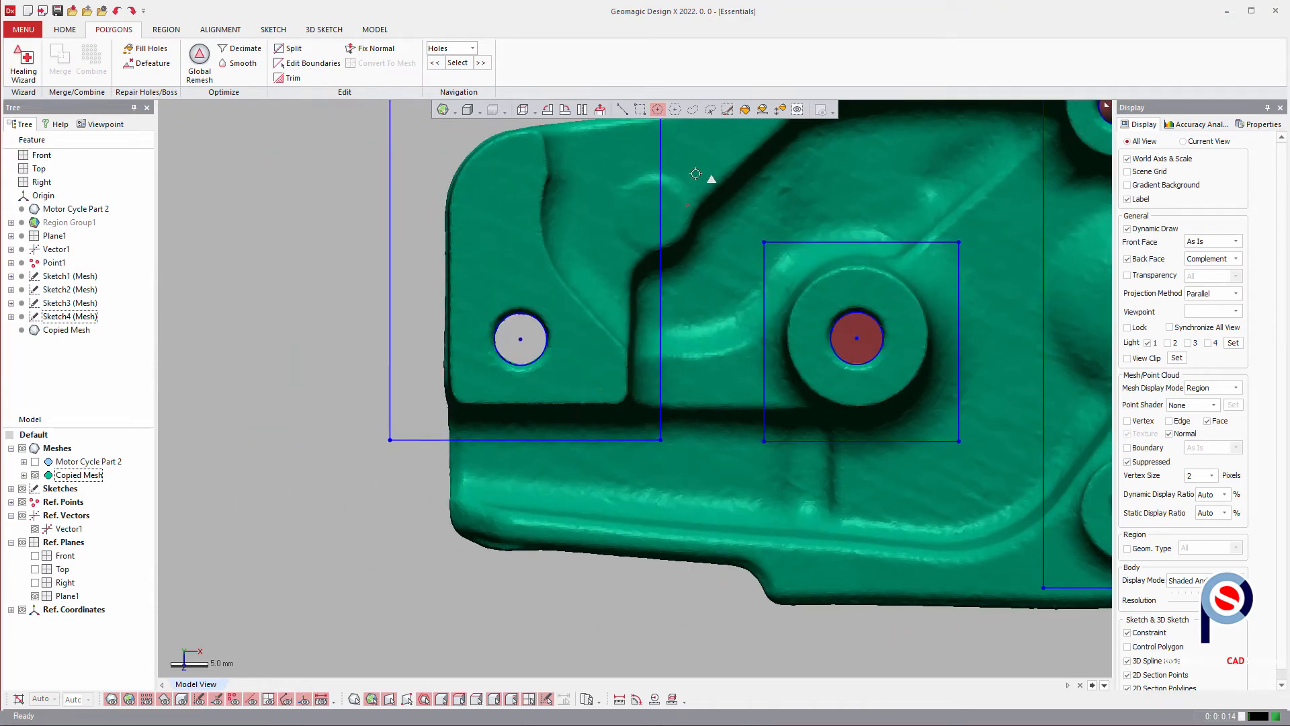
left_click(658, 110)
left_click_drag(521, 337, 524, 299)
middle_click_drag(845, 371, 541, 398)
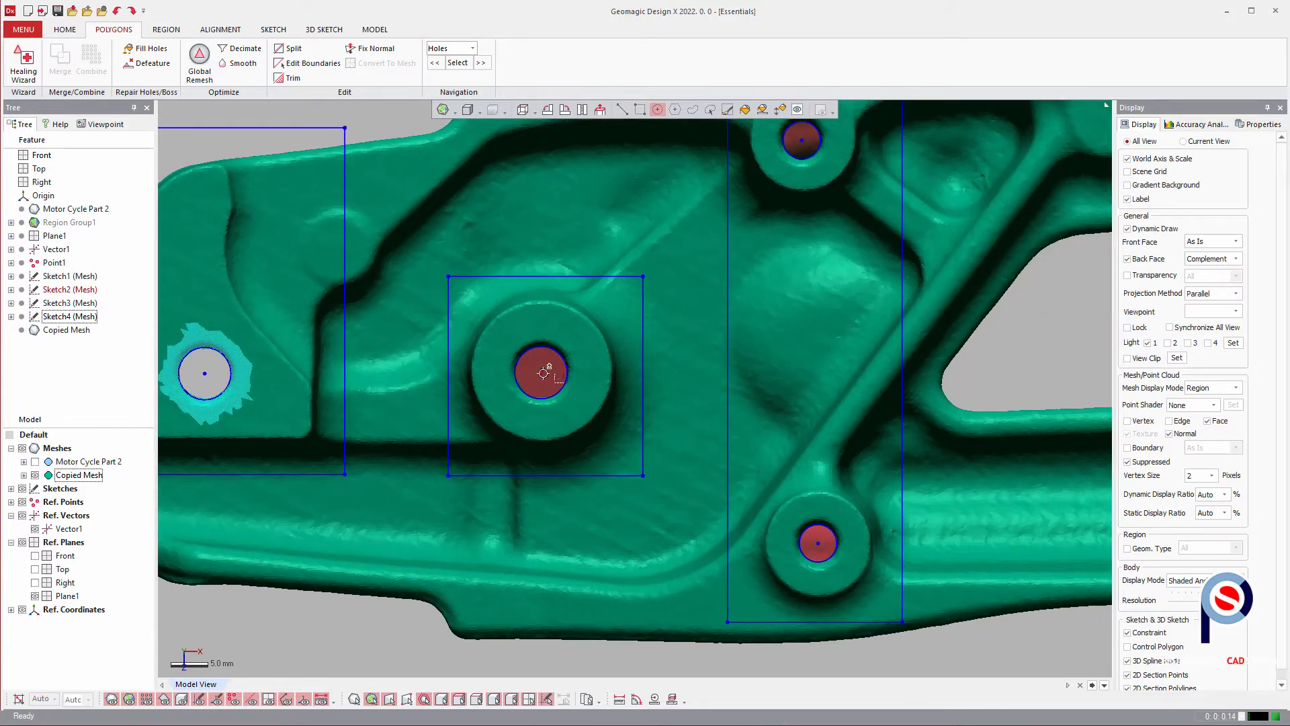
left_click_drag(541, 370, 537, 332)
middle_click_drag(803, 143, 595, 280)
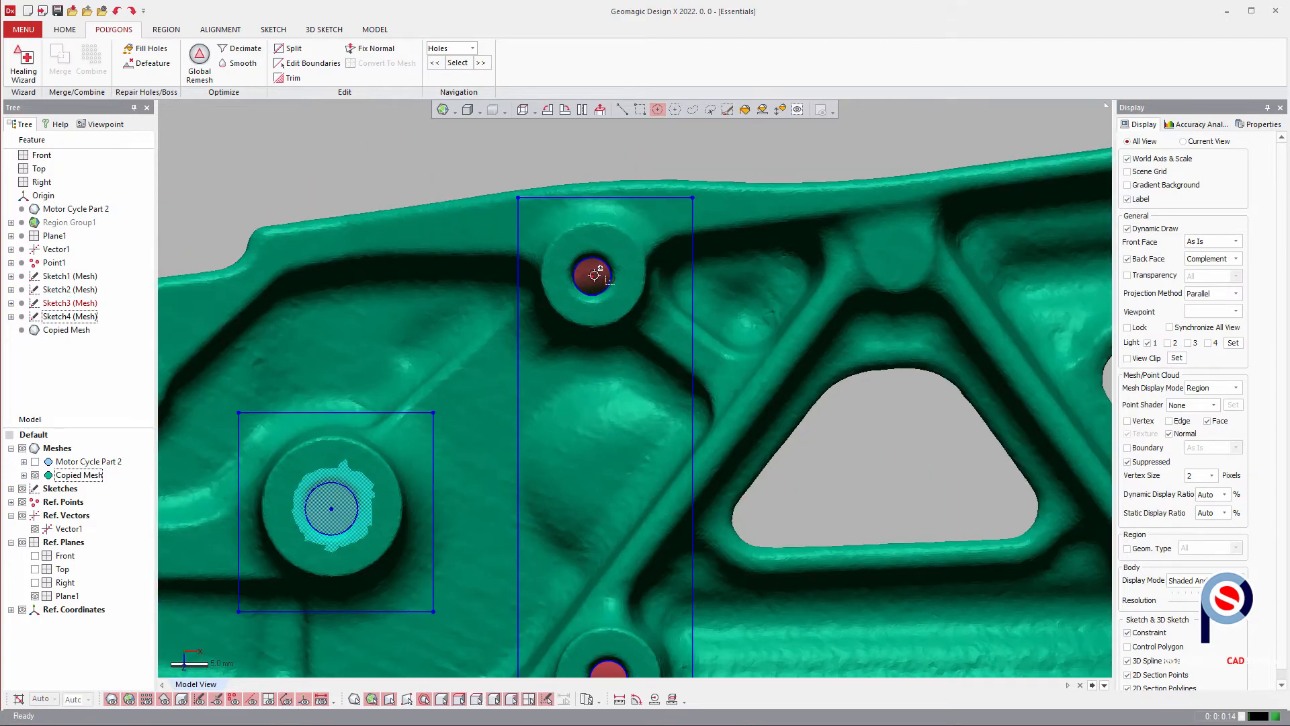
left_click_drag(595, 275, 590, 244)
middle_click_drag(634, 499, 600, 299)
left_click_drag(575, 479, 565, 450)
- Add the poly-faces around the large hole to the circle selection
scroll(509, 436, "down", 4)
middle_click_drag(988, 297, 205, 401)
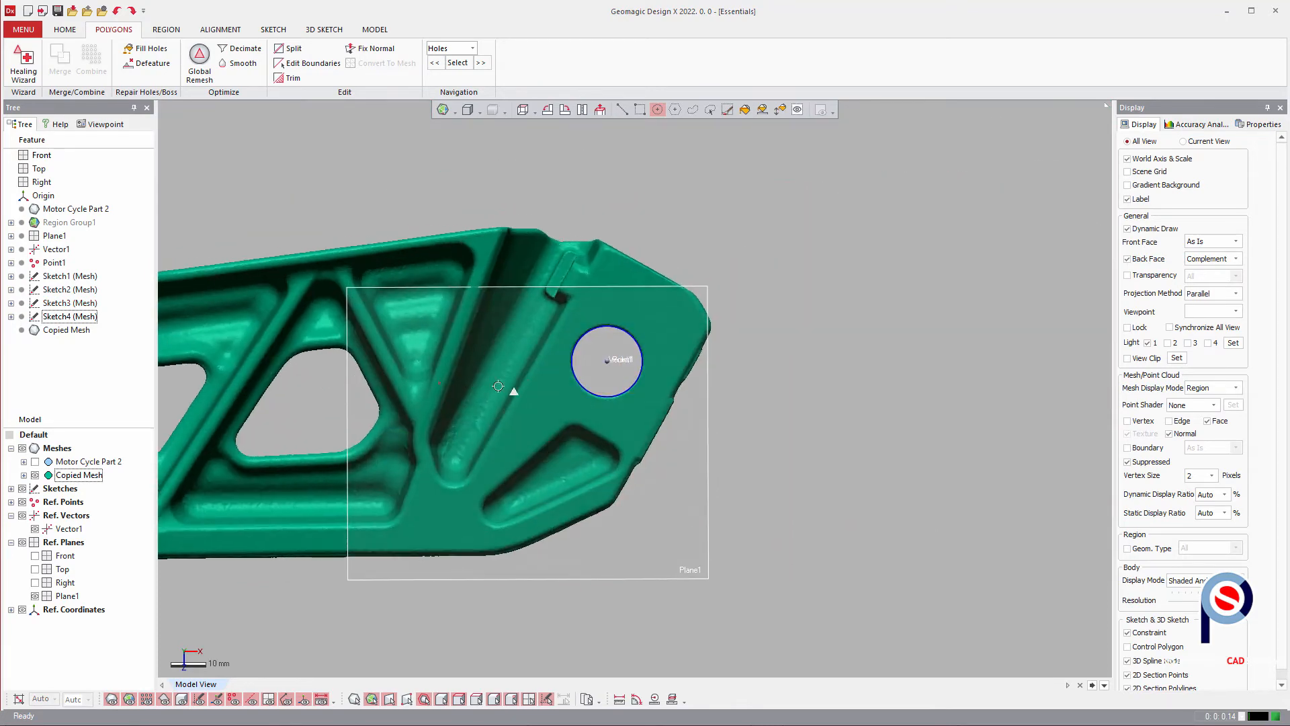
left_click_drag(606, 348, 604, 313)
scroll(445, 409, "down", 3)
middle_click_drag(397, 401, 771, 337)
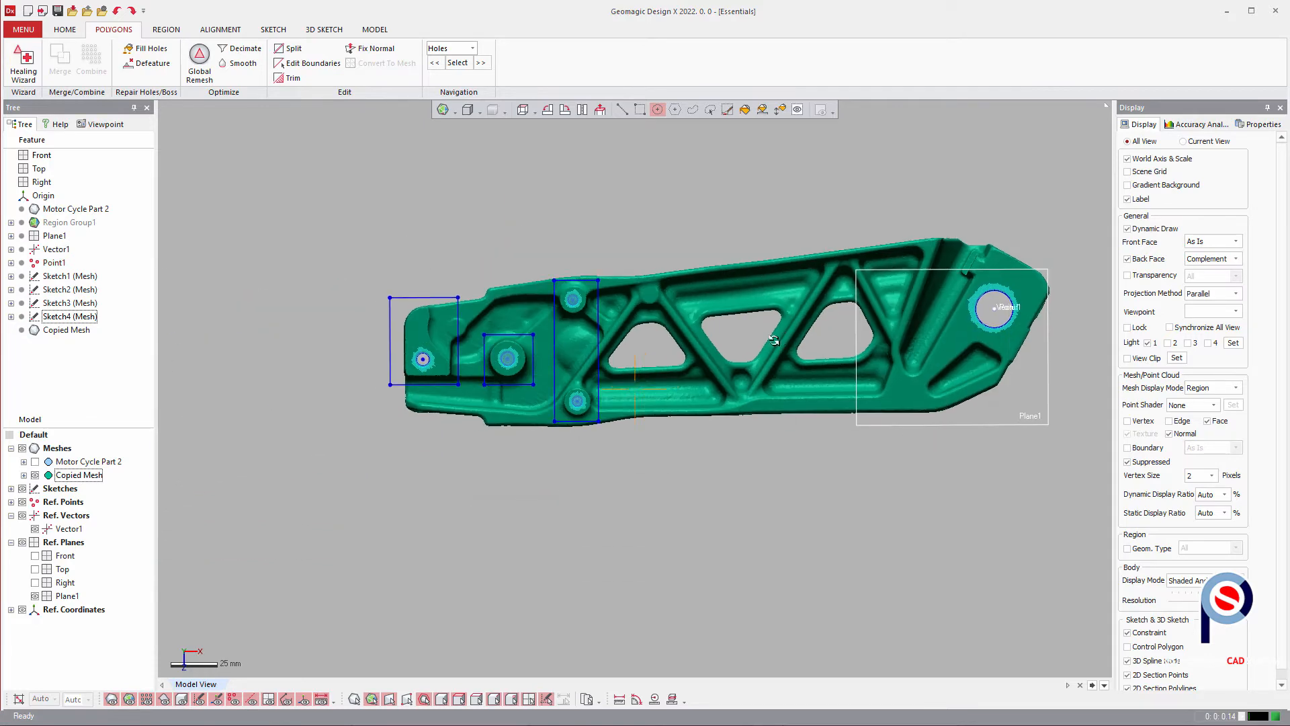
- Enable visible-only selection and deselect the poly-faces on the part's back side behind the three bosses with freehand selection
mouse_move(770, 337)
right_mouse_down()
mouse_move(747, 633)
mouse_move(735, 452)
mouse_move(779, 490)
mouse_move(784, 473)
right_mouse_up()
scroll(731, 453, "up", 3)
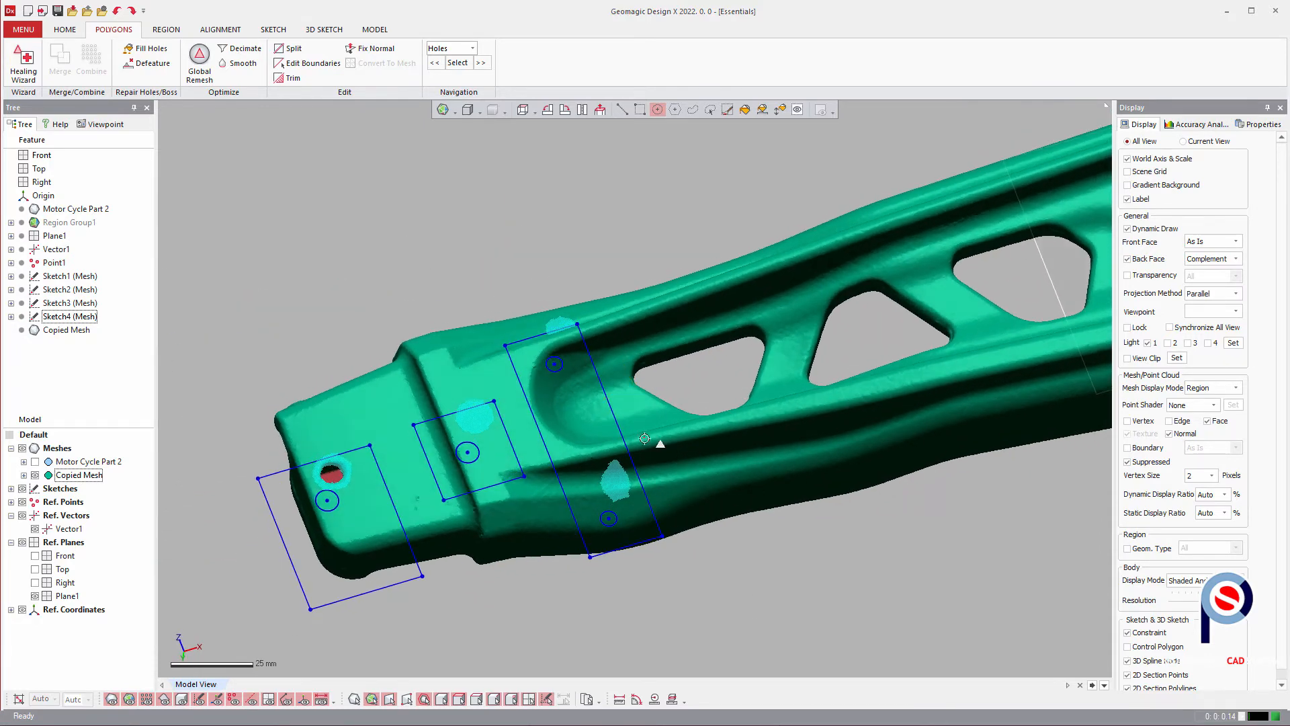
left_click(693, 110)
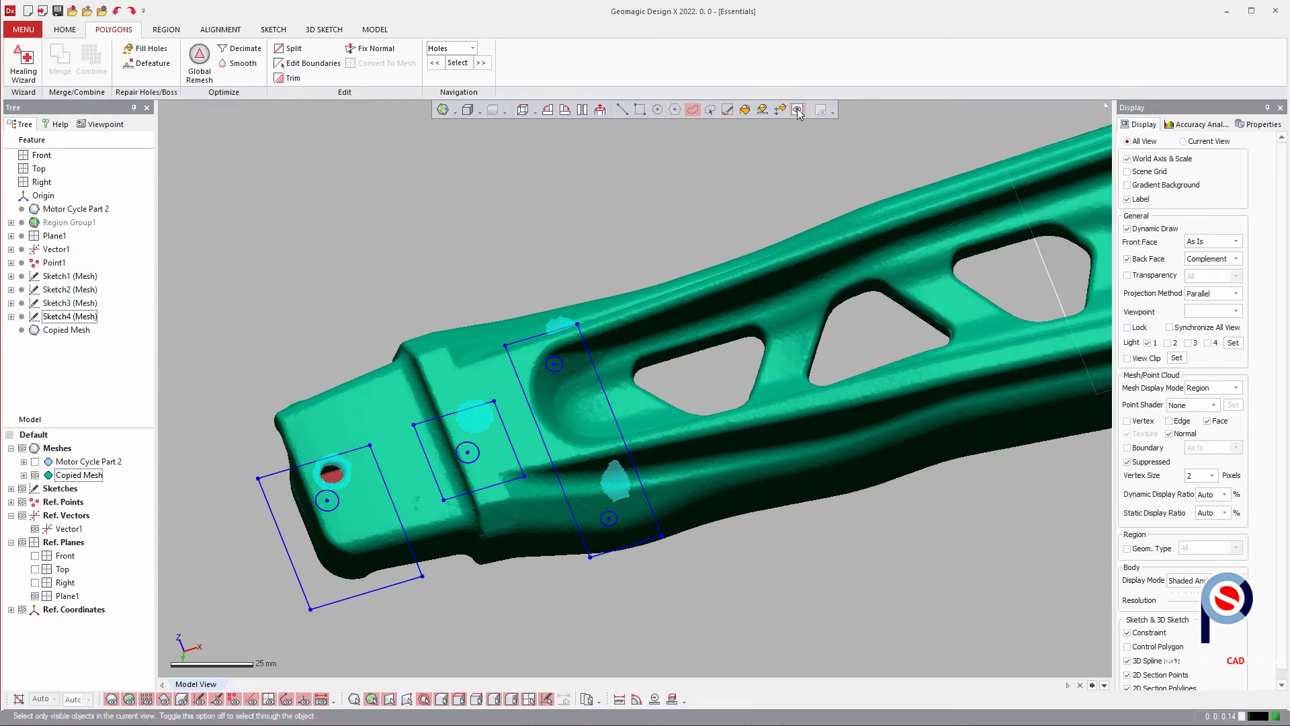
left_click(798, 109)
left_click_drag(643, 501, 600, 494)
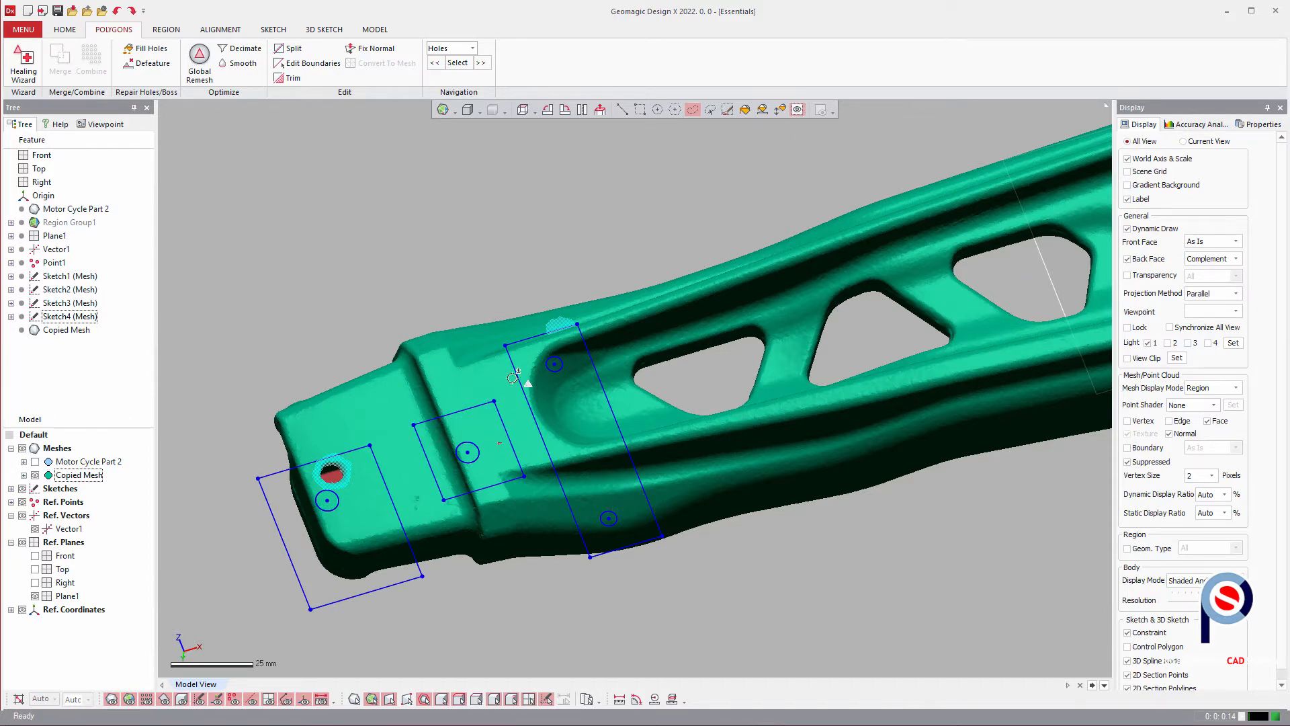
right_click_drag(563, 339, 602, 459)
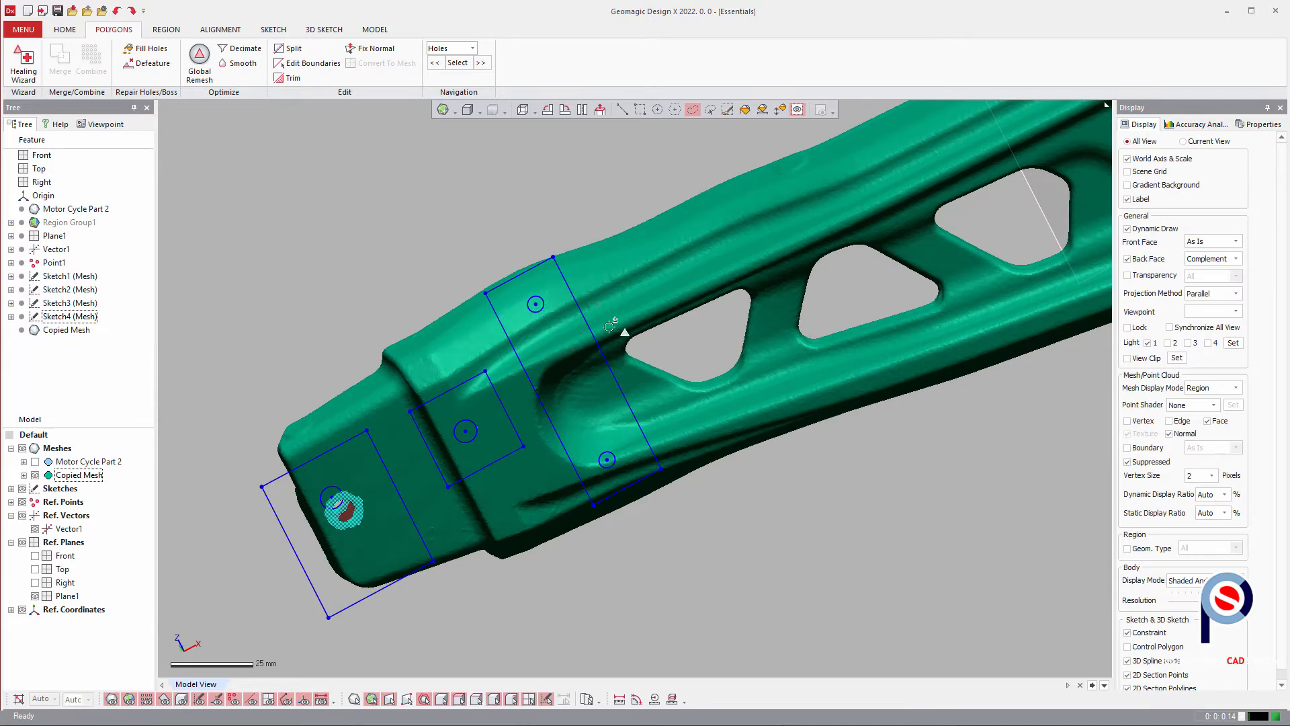
- Delete the selected poly-faces around all five machined holes from the copied mesh
right_click_drag(619, 325, 802, 308)
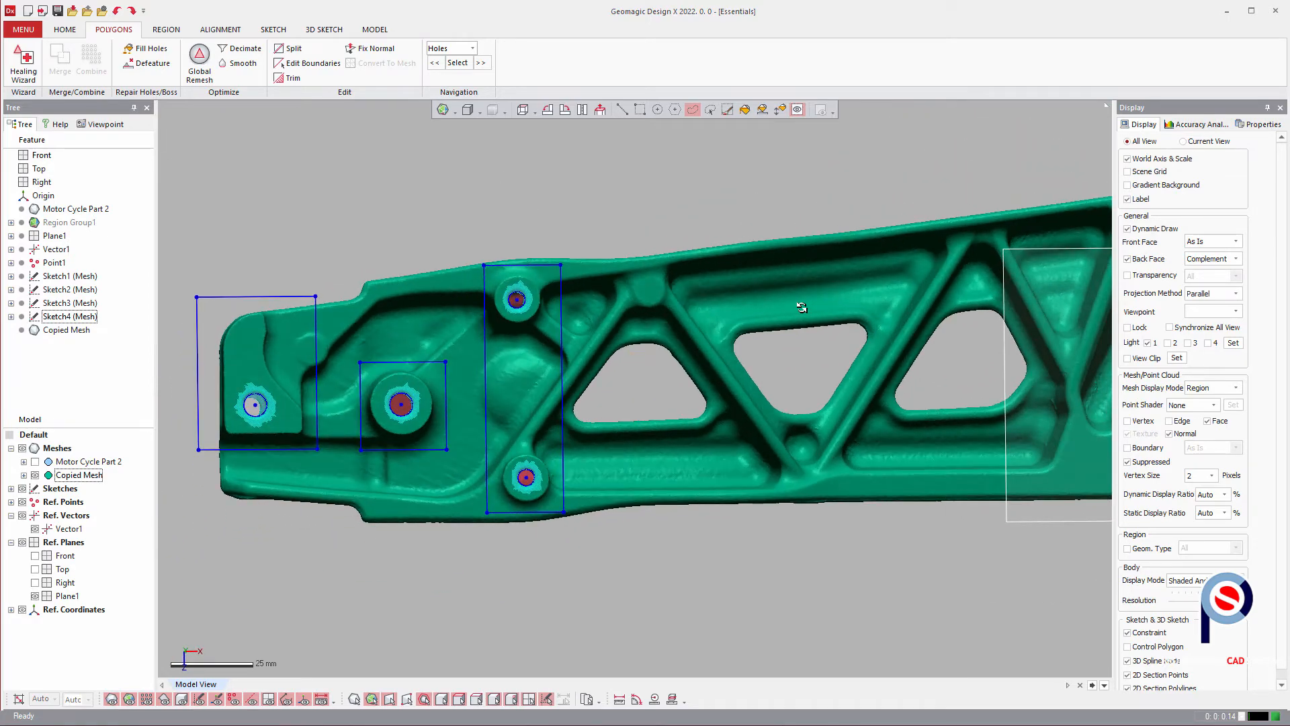
right_click_drag(741, 378, 741, 494)
right_click_drag(545, 416, 662, 413)
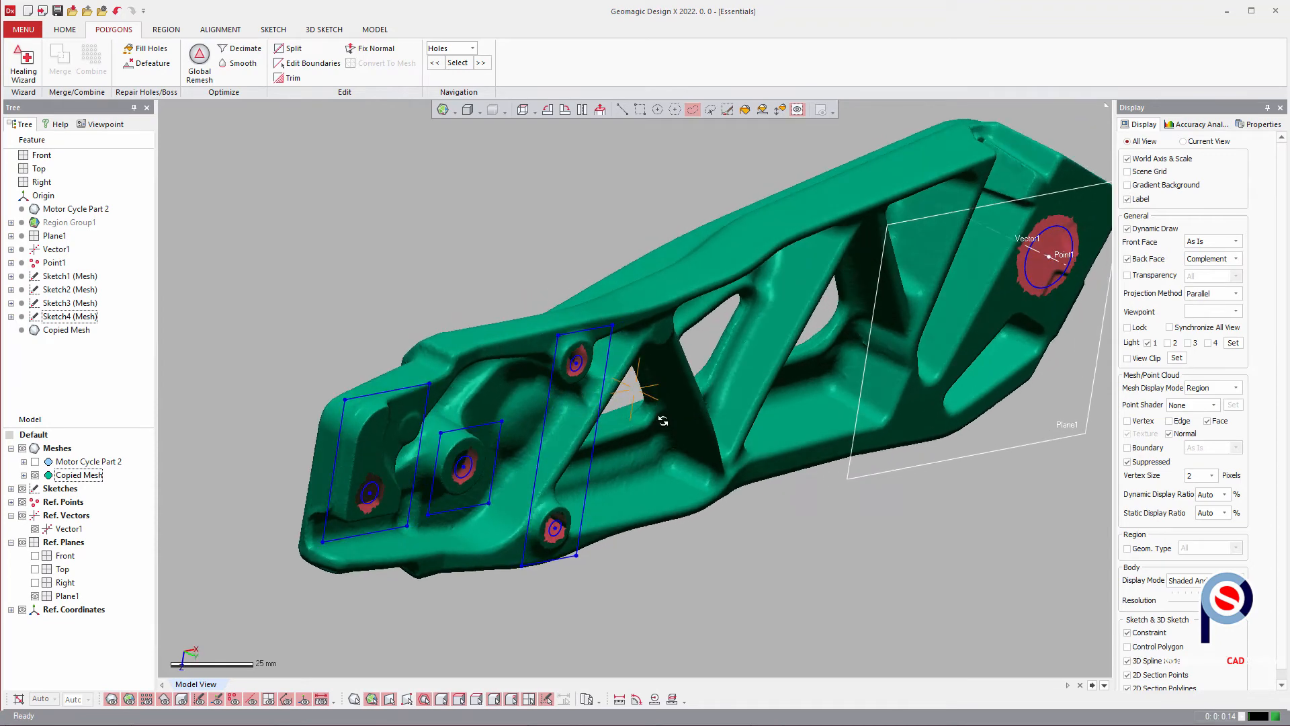
- Start Fill Holes on the copied mesh and select the front boundaries of the four small holes
left_click(146, 48)
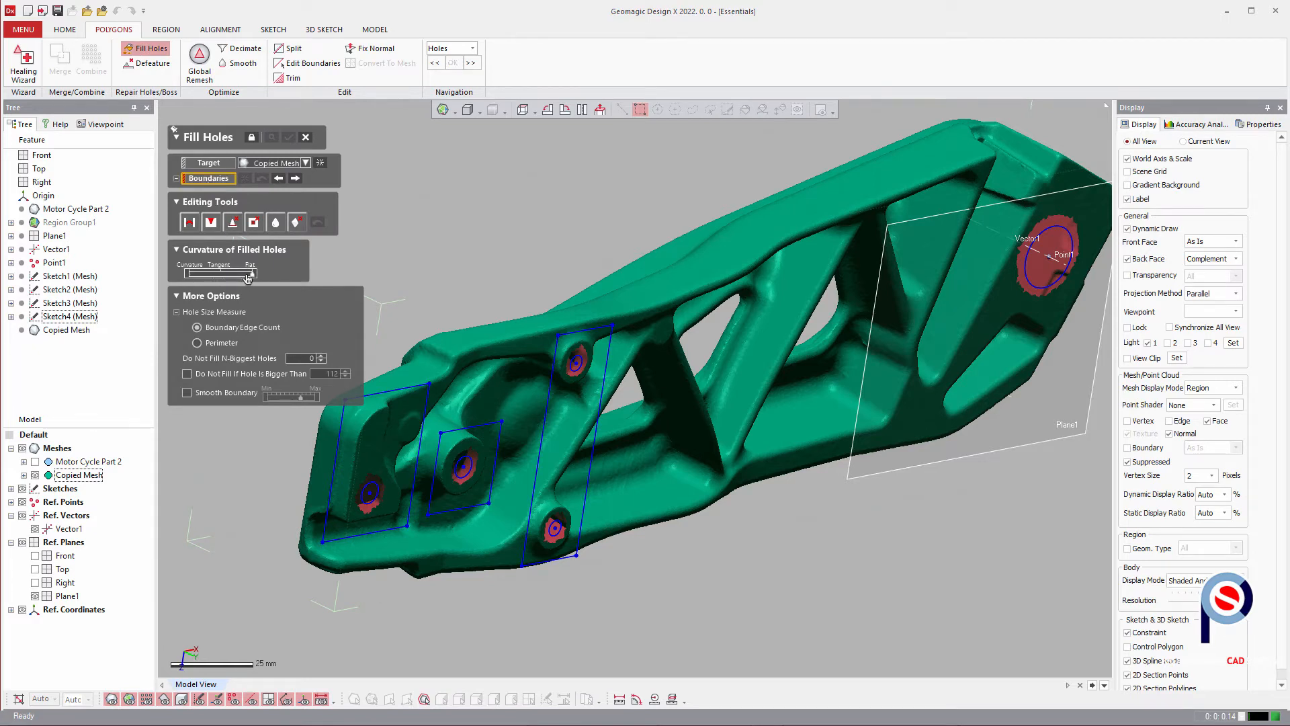
middle_click_drag(547, 489, 659, 421)
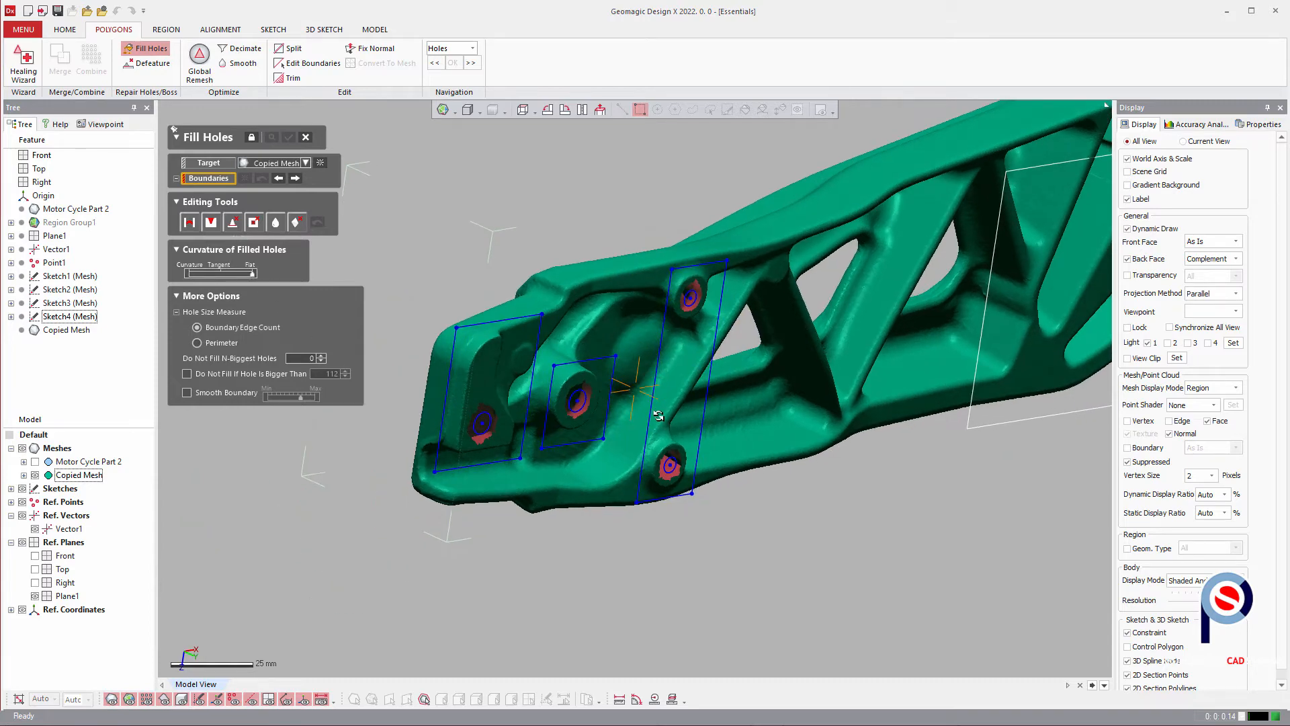
left_click(482, 424)
left_click(568, 401)
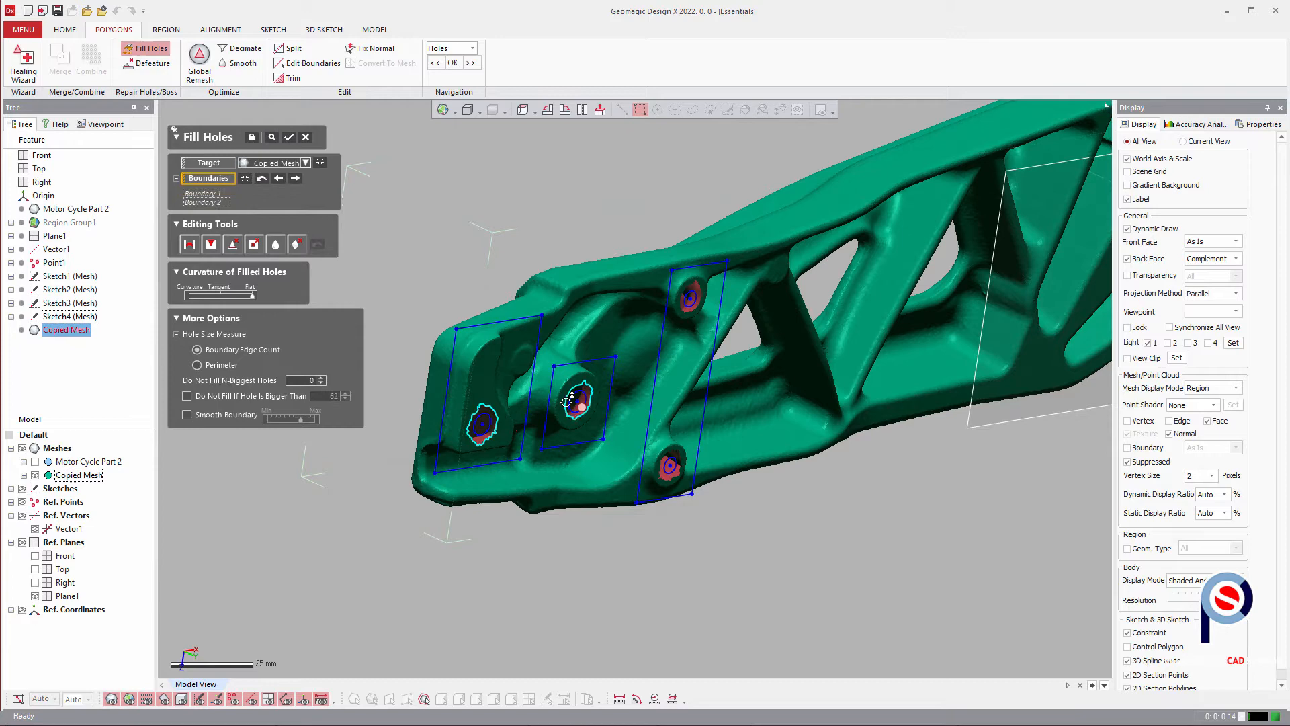
left_click(667, 464)
left_click(690, 289)
- Add the small hole's back boundary and both boundaries of the large hole, and fill all selected boundaries with flat curvature
right_click_drag(716, 337, 781, 374)
left_click(894, 489)
left_click(490, 244)
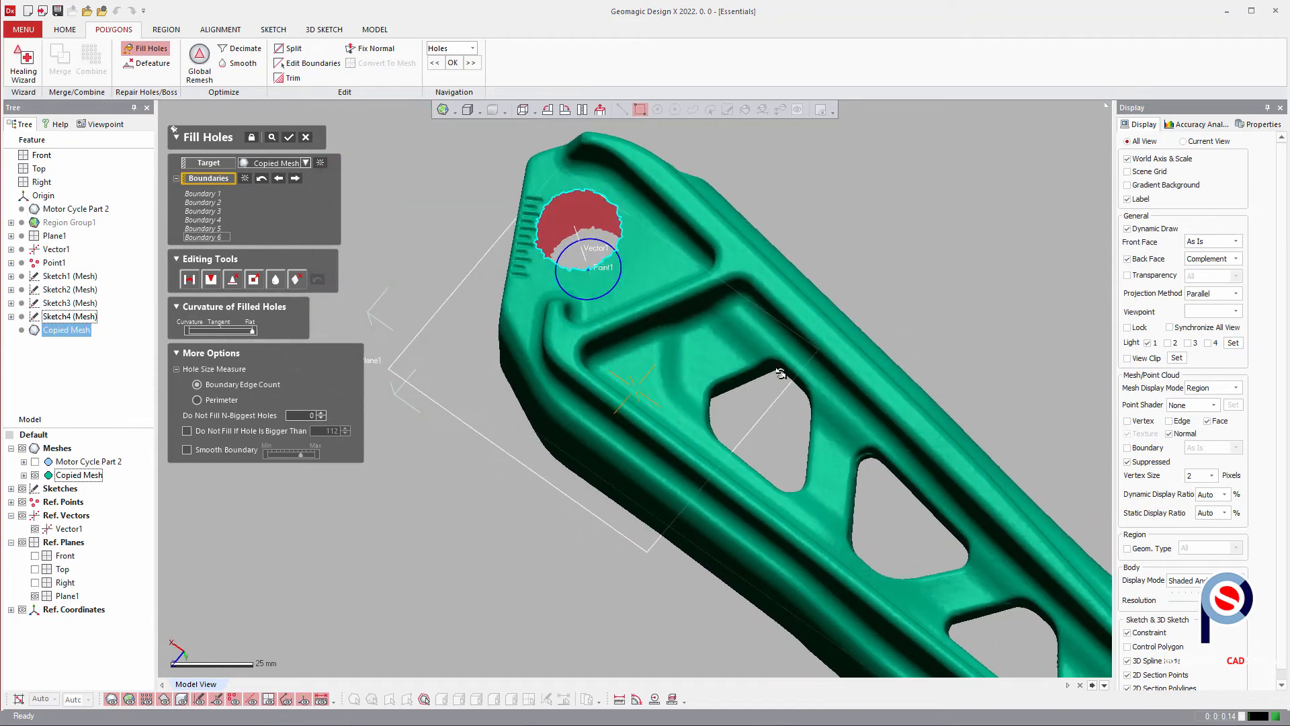
right_click_drag(655, 301, 648, 487)
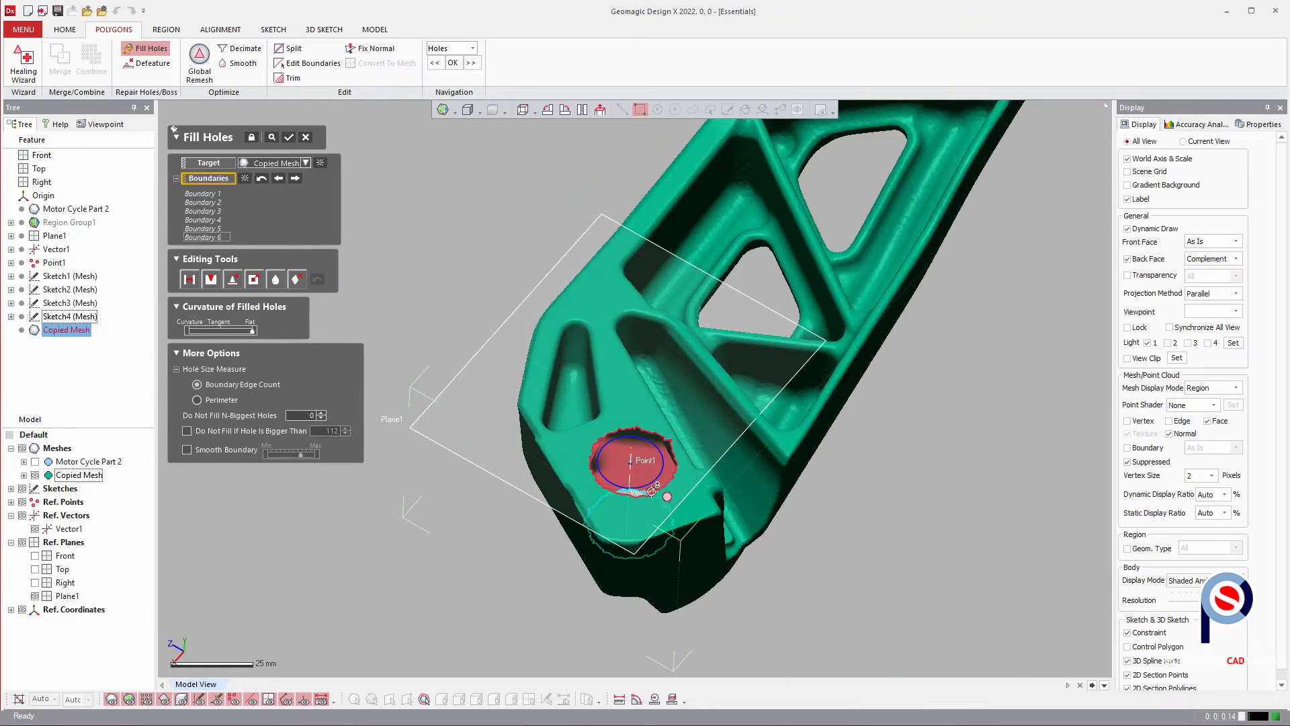
left_click(639, 471)
left_click(288, 138)
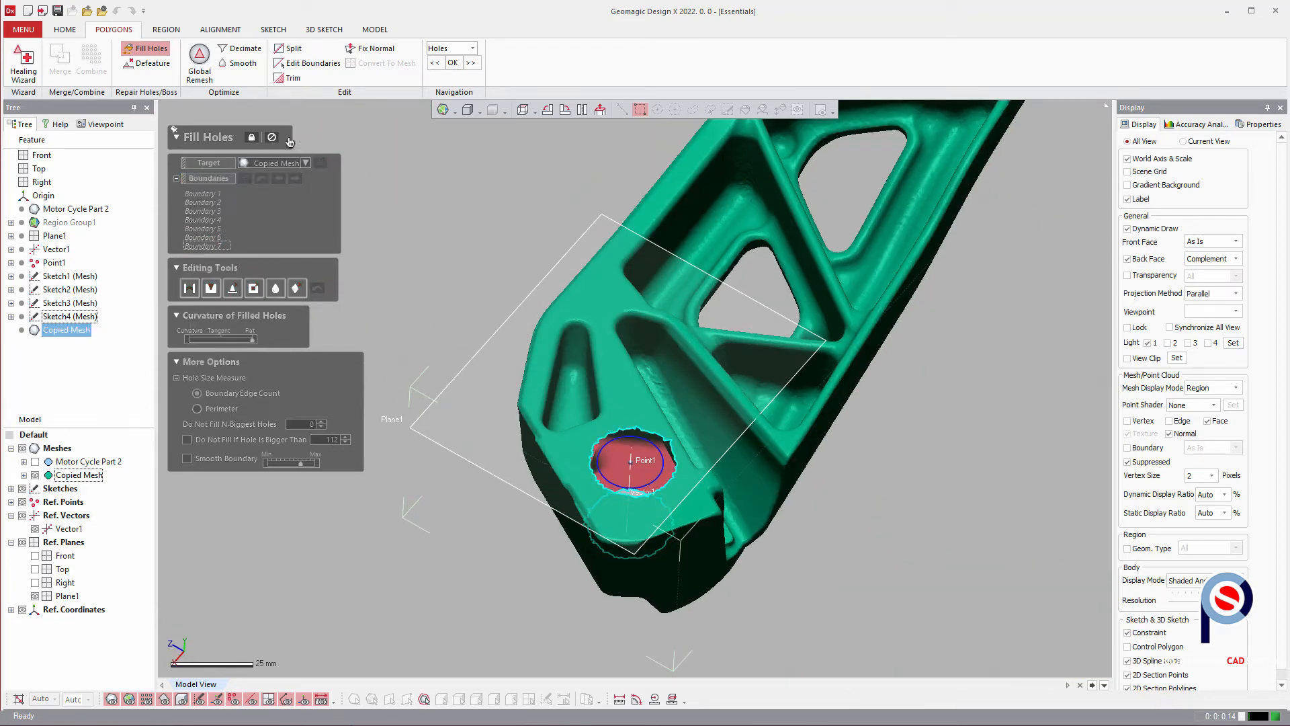
- Hide the sketches, Plane1, Vector1 and Point1, leaving only the filled copied mesh displayed
right_click_drag(583, 369, 666, 487)
right_click_drag(614, 612, 722, 576, "ctrl")
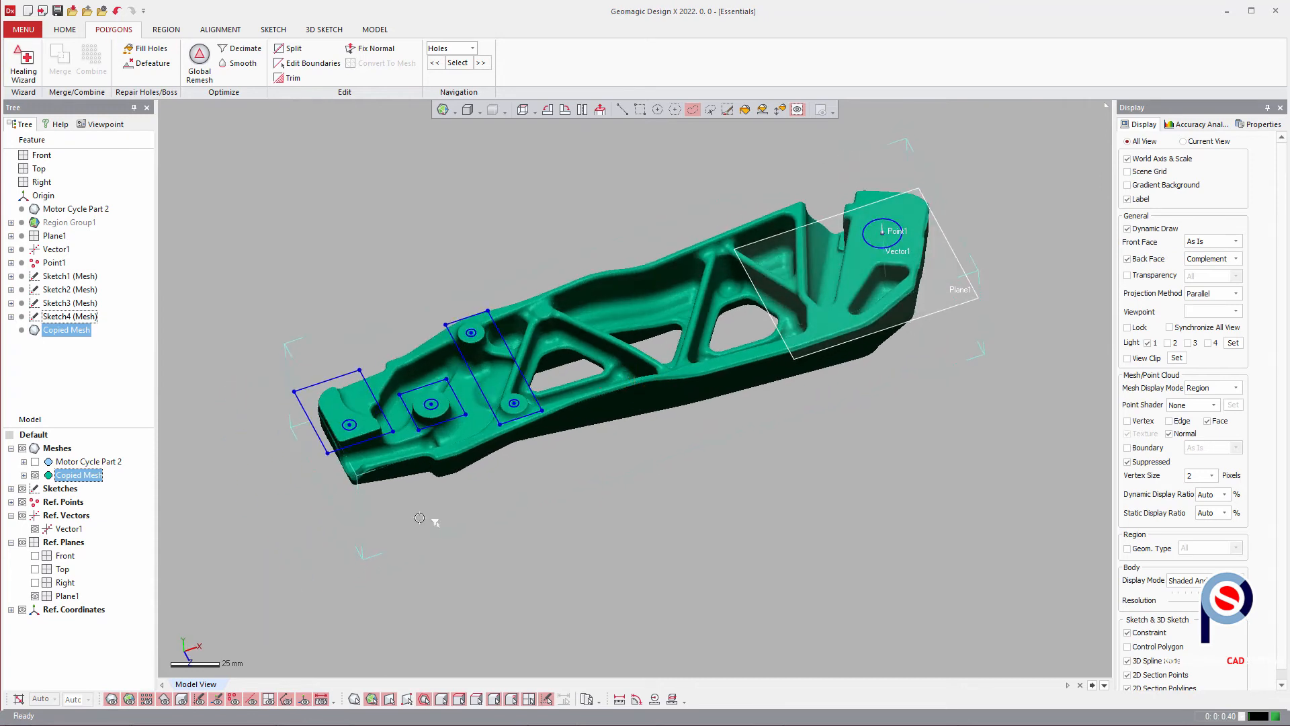
left_click(22, 489)
left_click(34, 596)
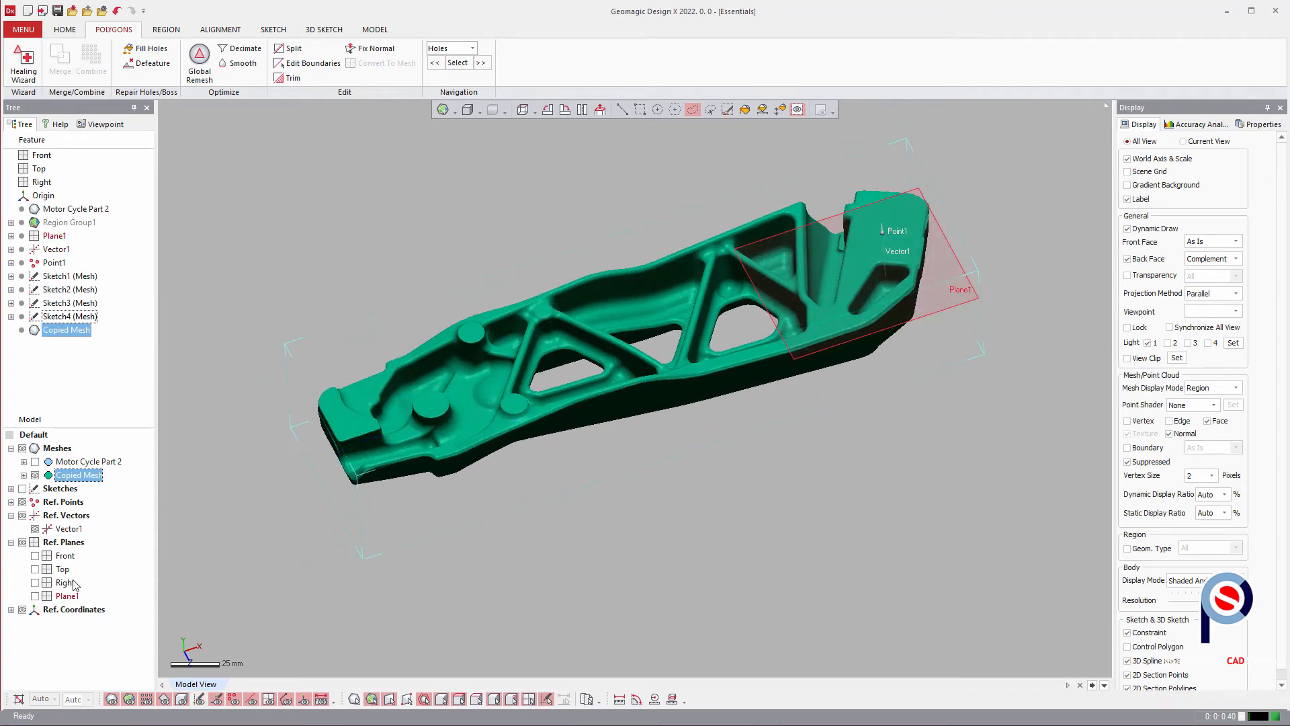
right_click_drag(628, 389, 627, 428)
left_click(627, 428)
scroll(673, 363, "up", 3)
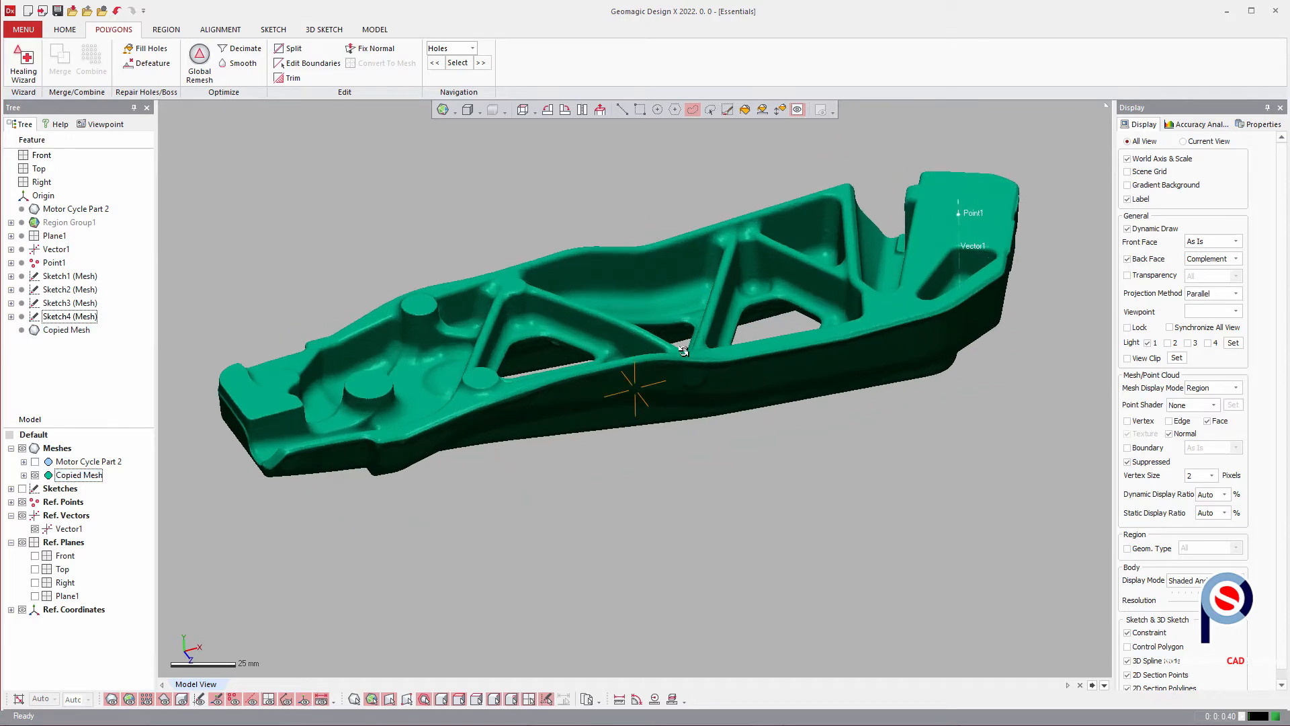
right_click_drag(684, 351, 870, 465)
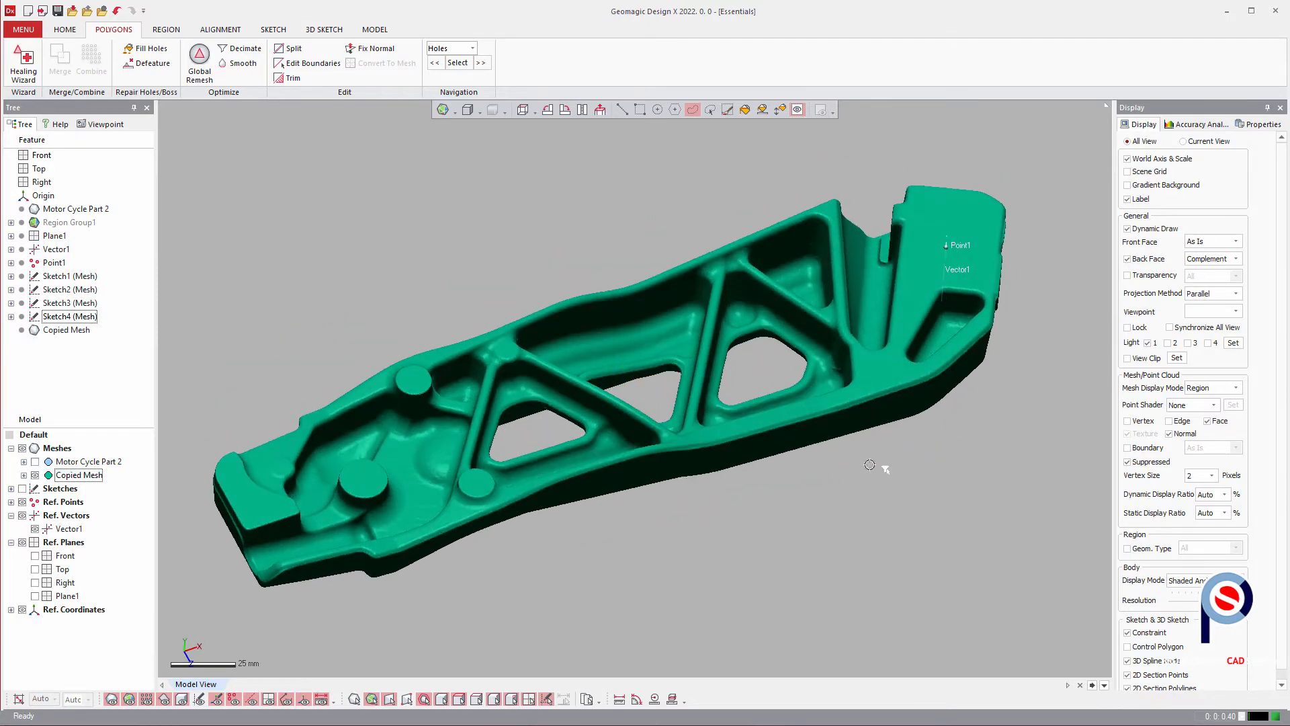
left_click(11, 515)
left_click(11, 516)
double_click(37, 503)
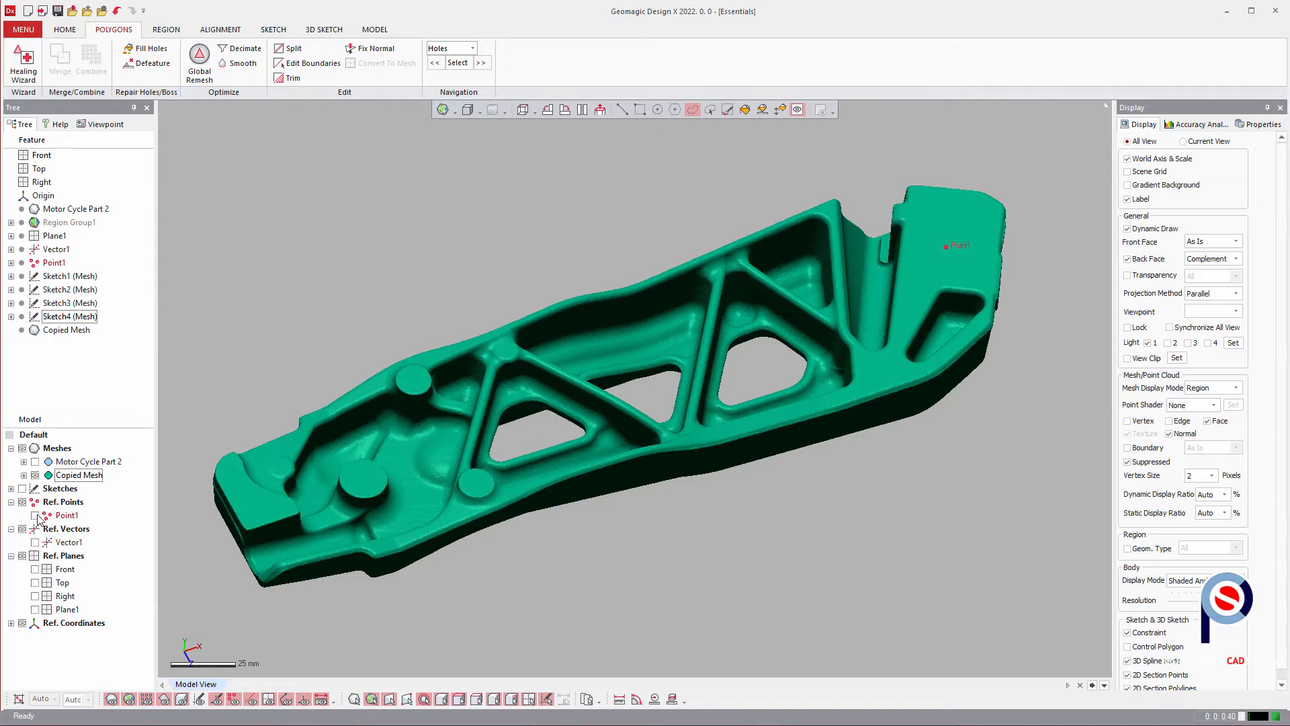
right_click_drag(636, 215, 582, 187)
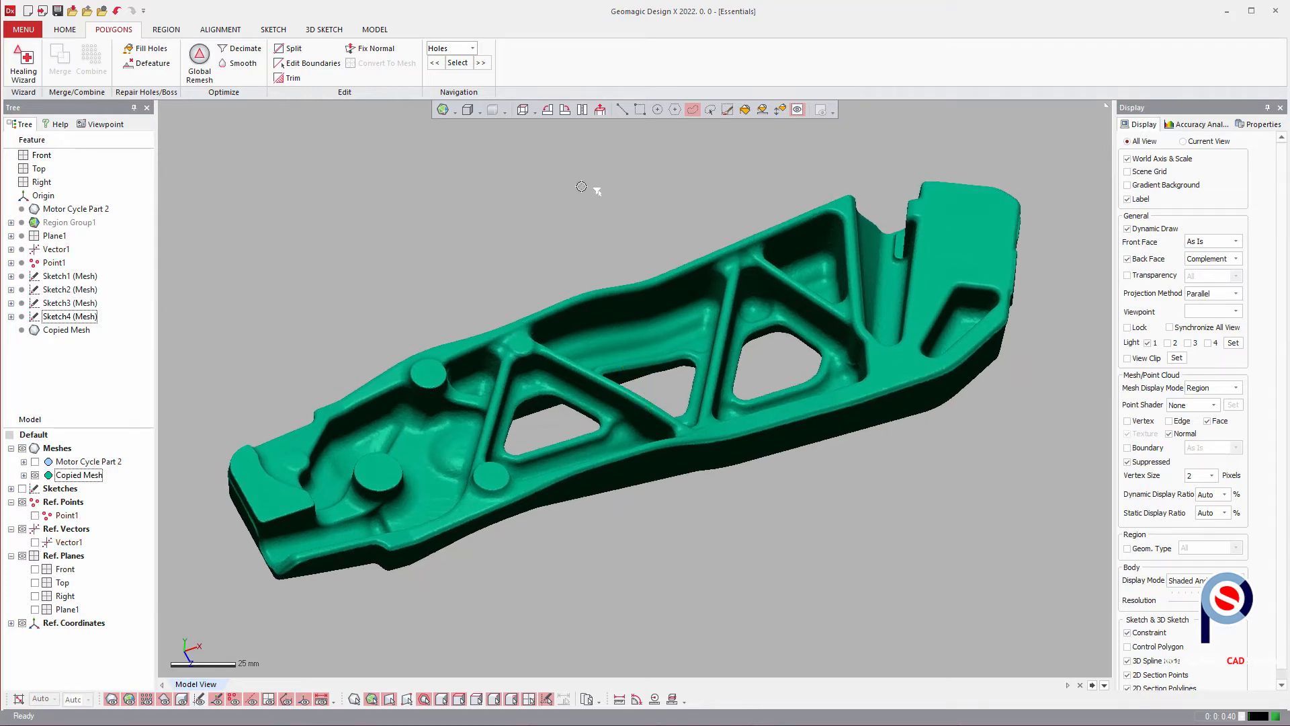
- Generate an Auto Surface patch network on the copied mesh using Mechanical, Auto Estimate and Adaptive fitting, with geometry capture accuracy set to mid-range
left_click(367, 29)
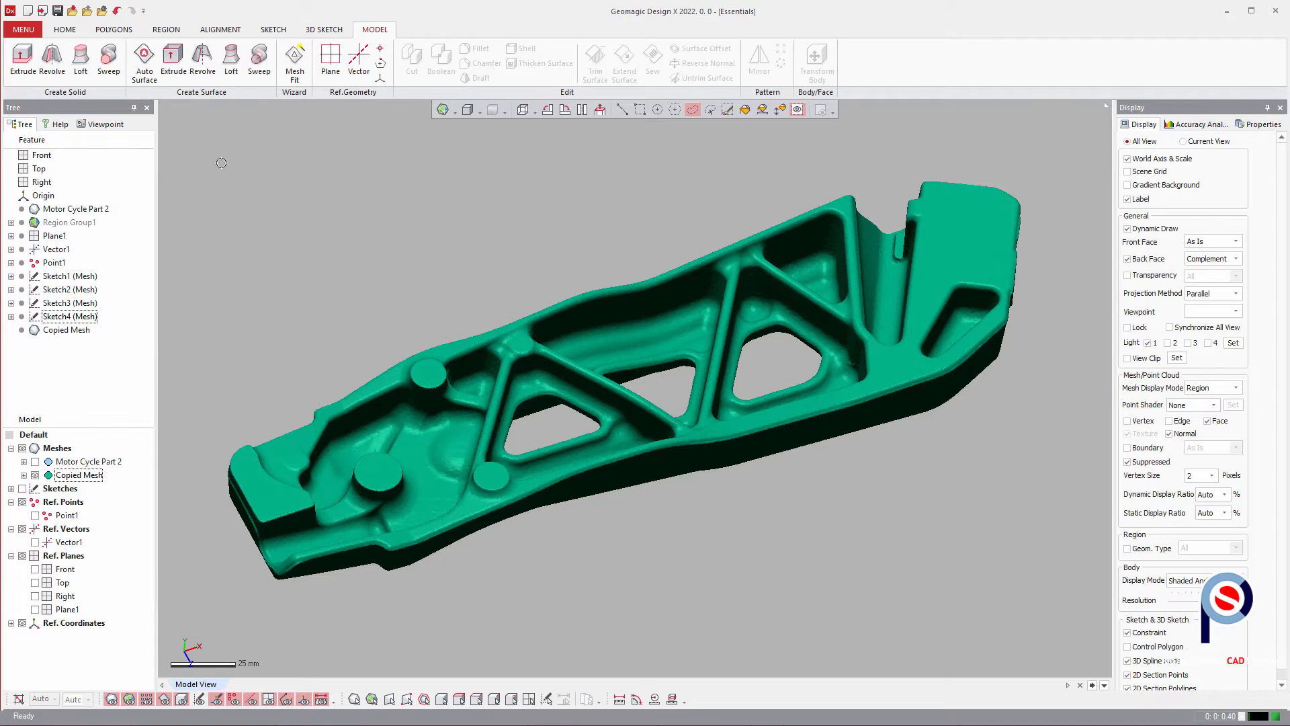
left_click(143, 59)
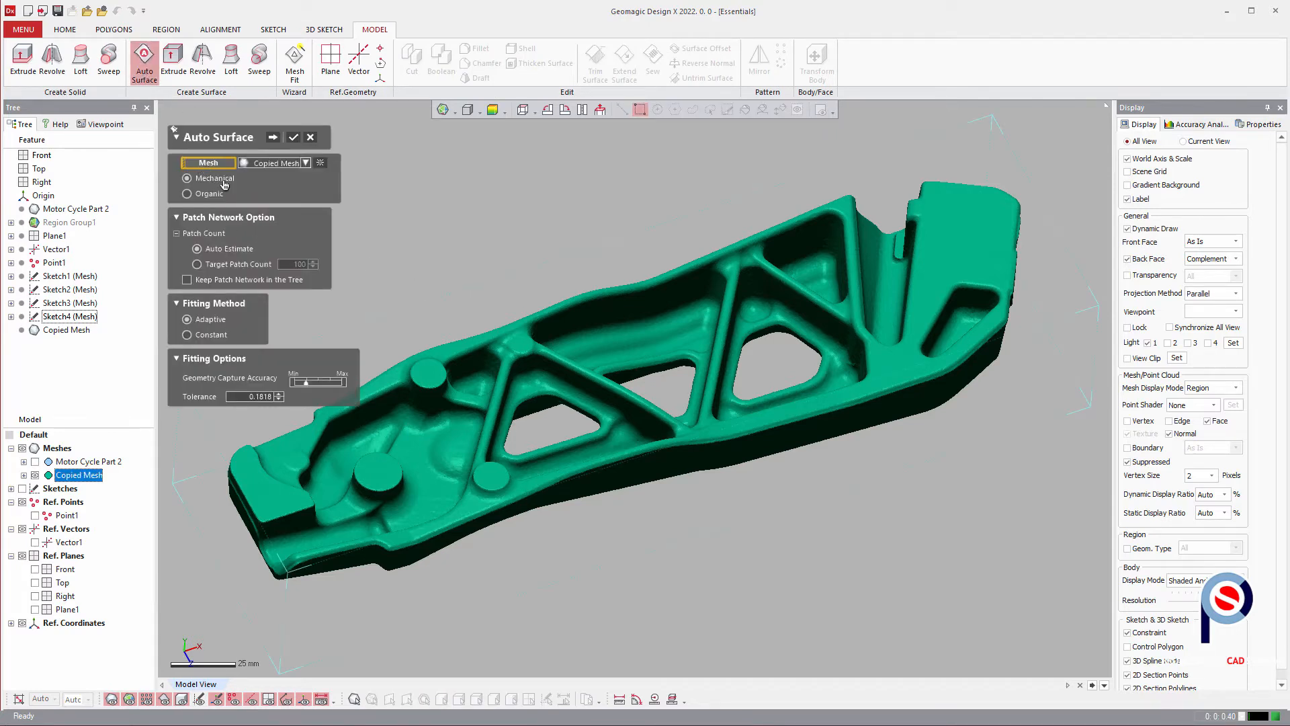
right_click_drag(758, 407, 801, 394)
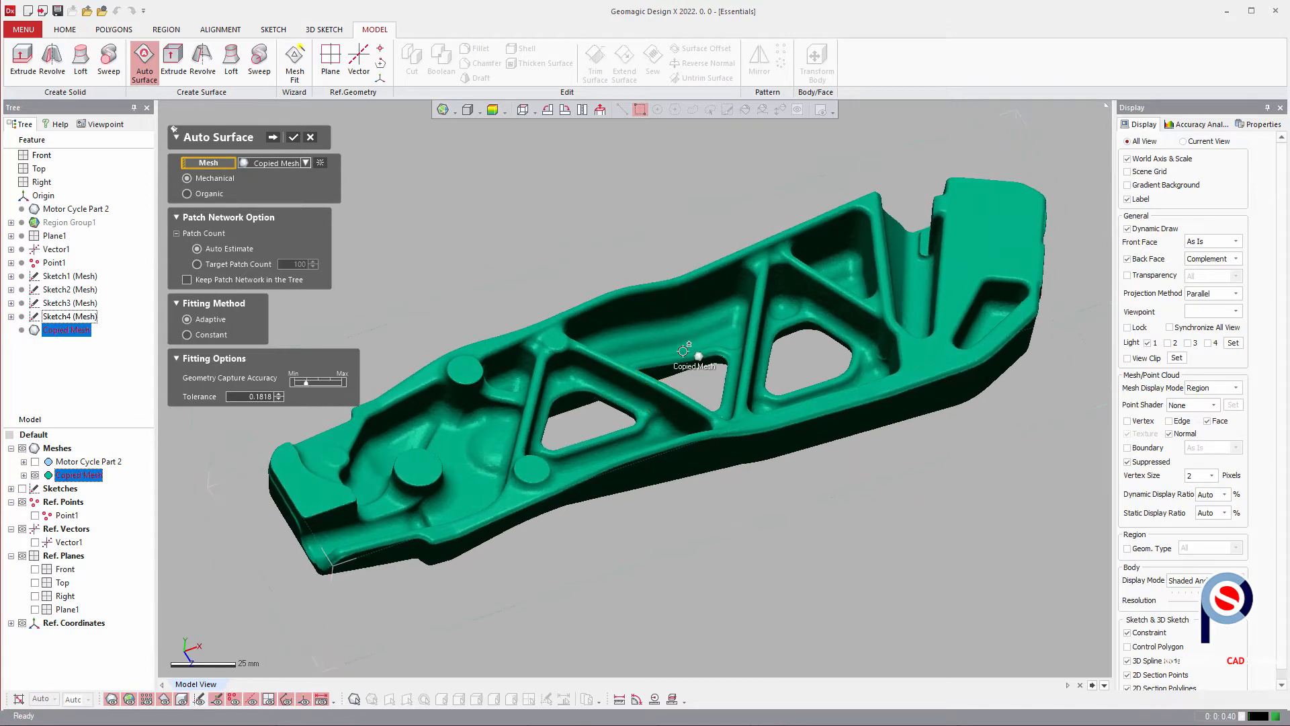
left_click(320, 385)
scroll(481, 455, "down", 2)
right_click_drag(642, 416, 625, 464)
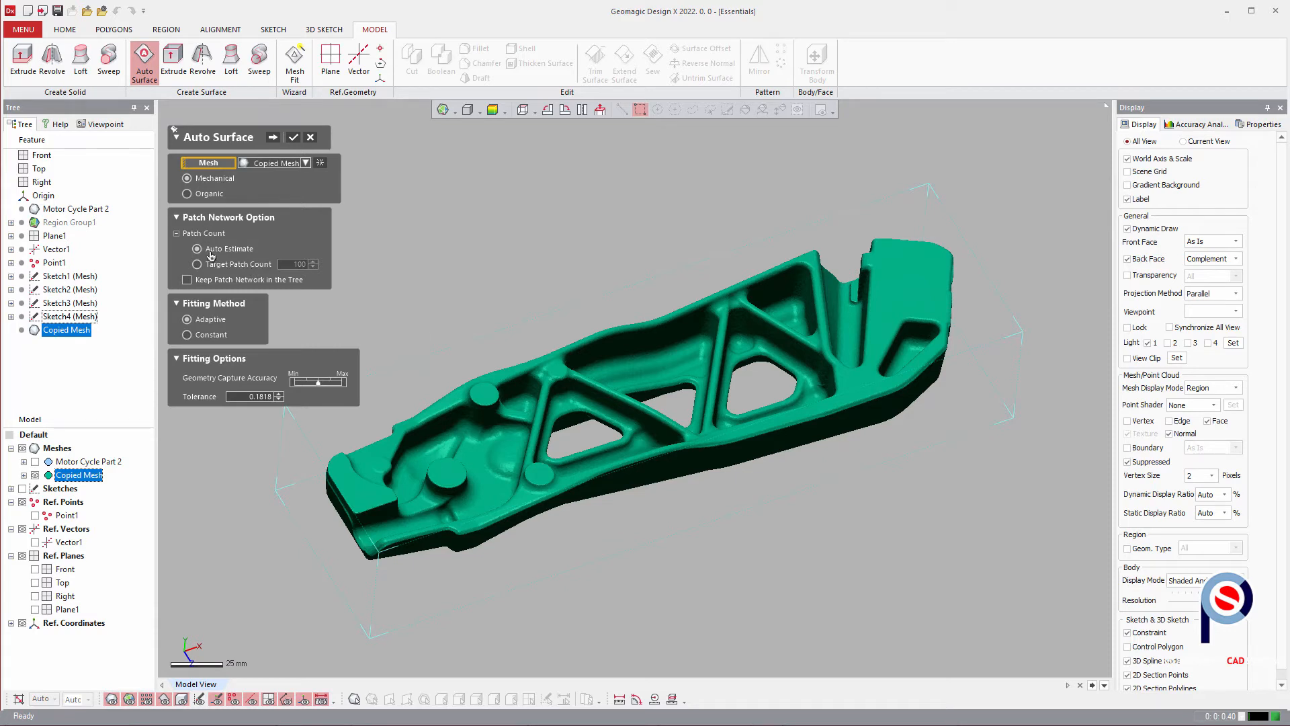
right_click_drag(536, 392, 561, 428)
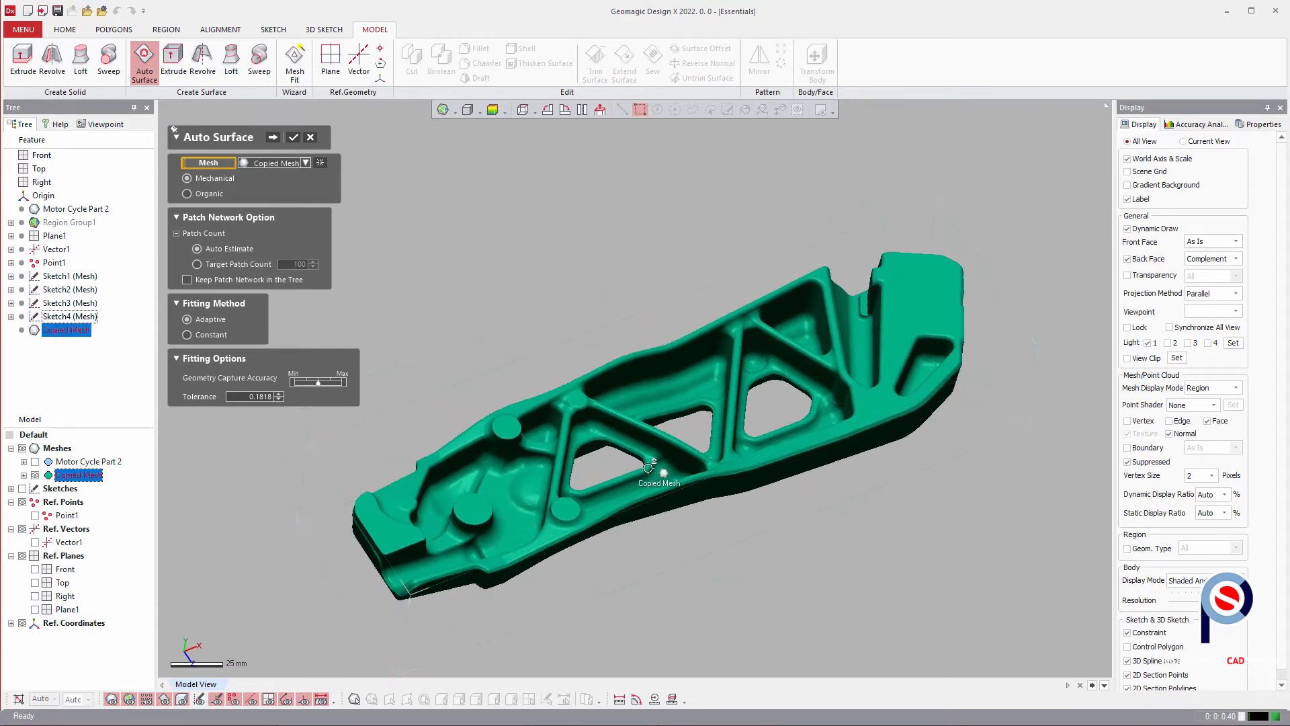
left_click(275, 137)
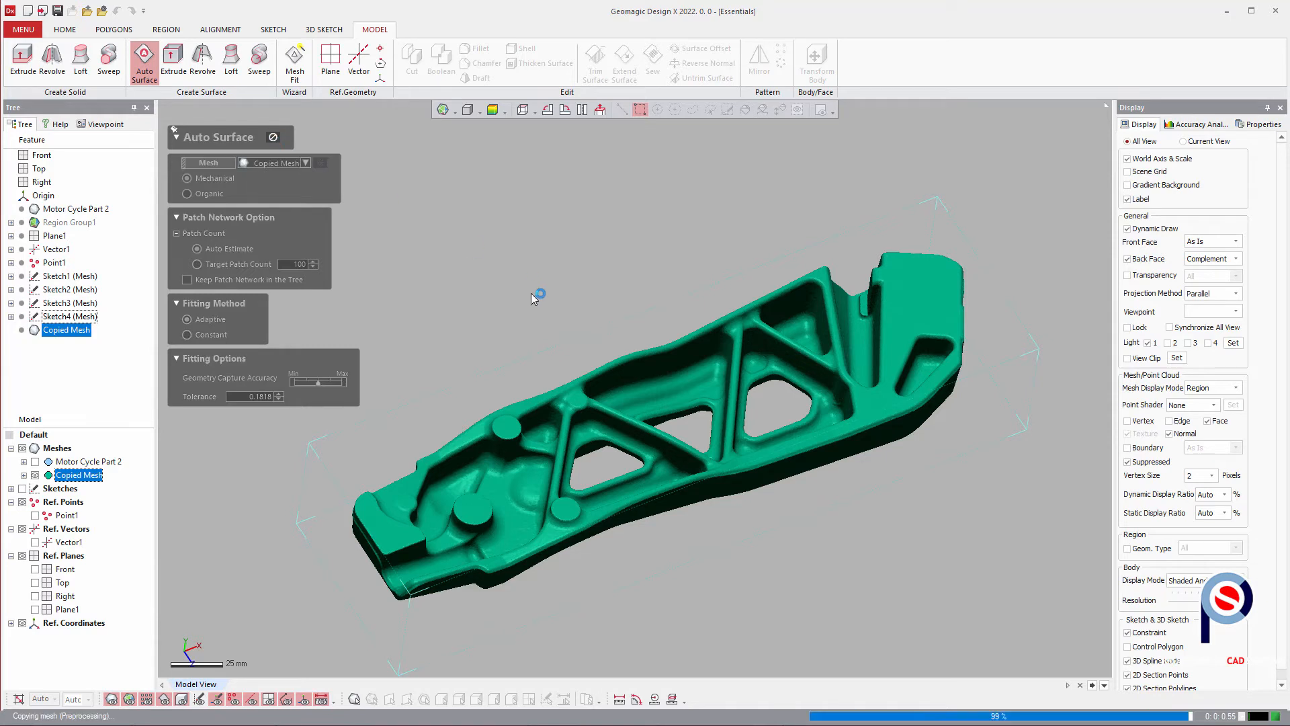
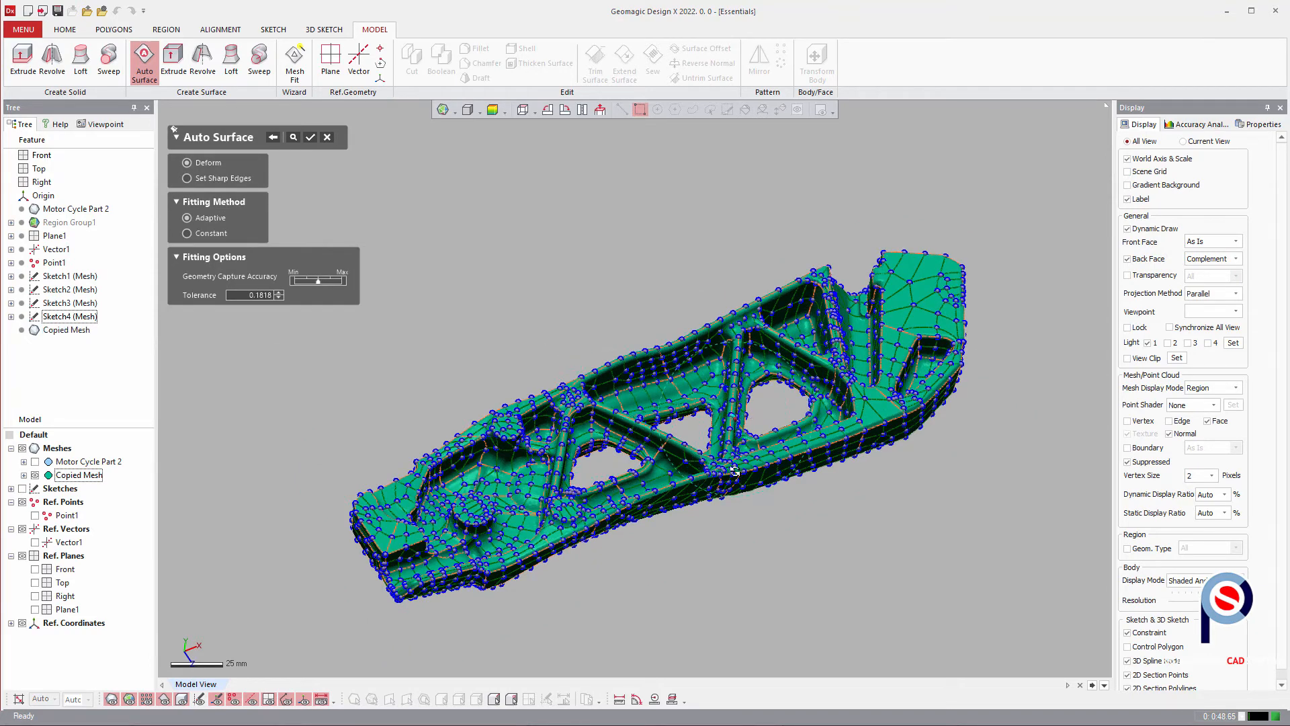
- Check the patch network around the part and accept the Auto Surface with adaptive fitting and 0.1818 tolerance
scroll(734, 471, "up", 5)
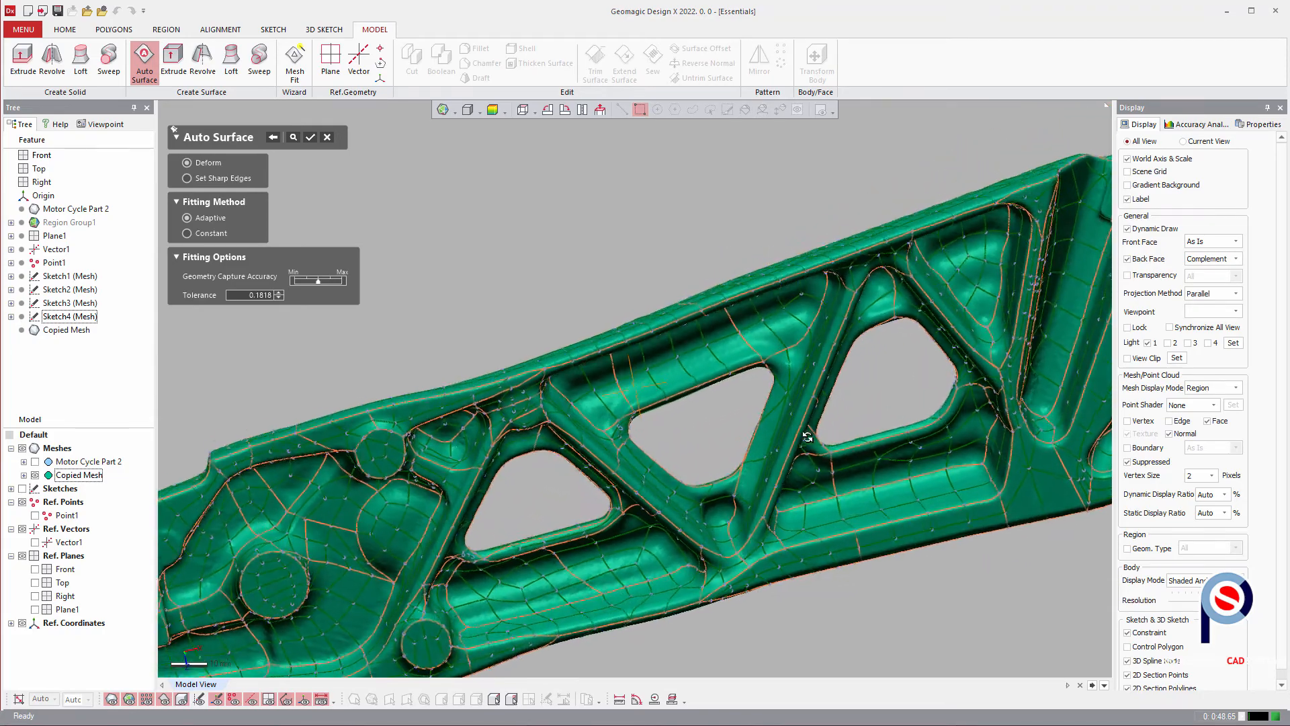
right_click_drag(743, 370, 833, 564)
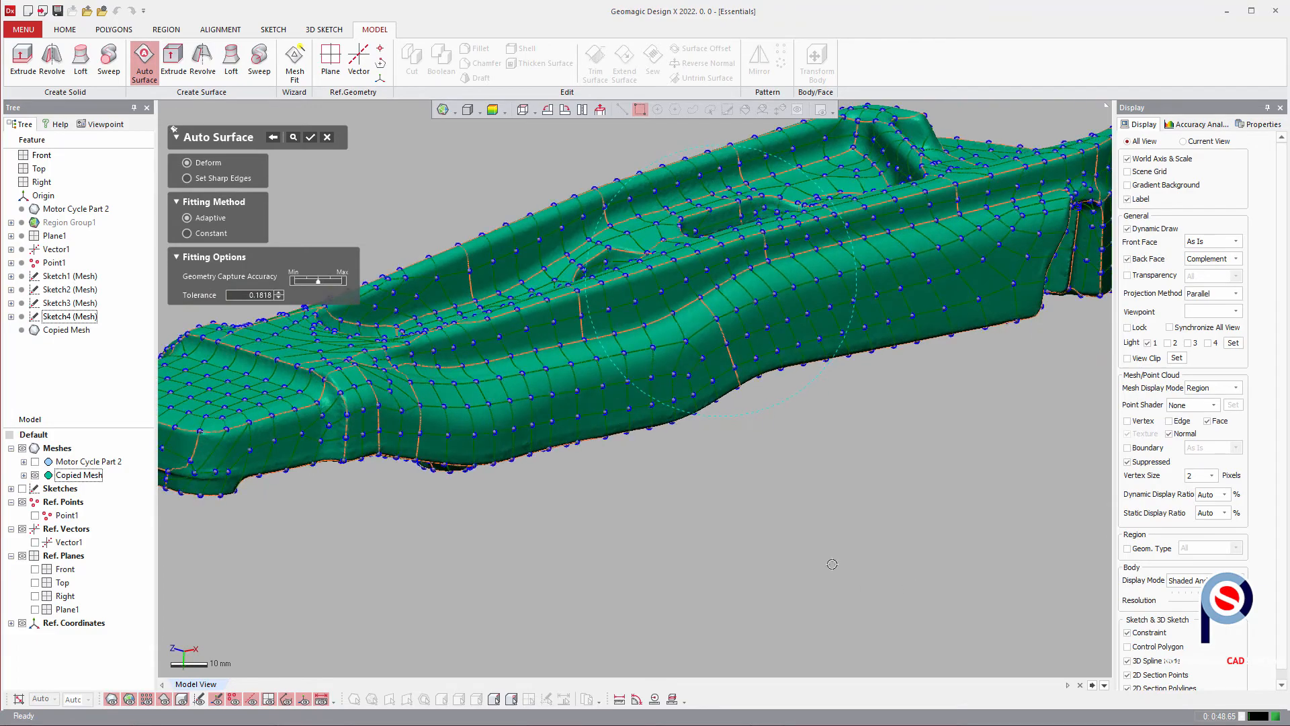
scroll(711, 420, "down", 5)
right_click_drag(750, 416, 605, 279)
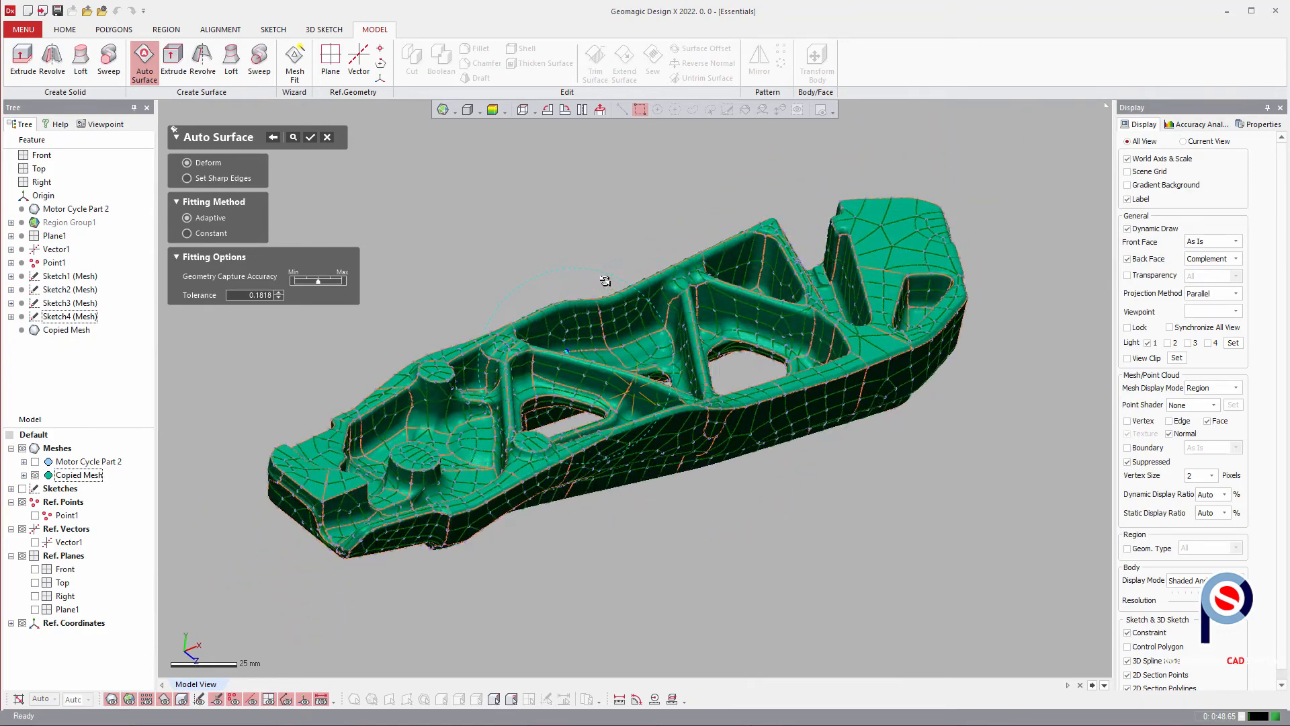
left_click(310, 139)
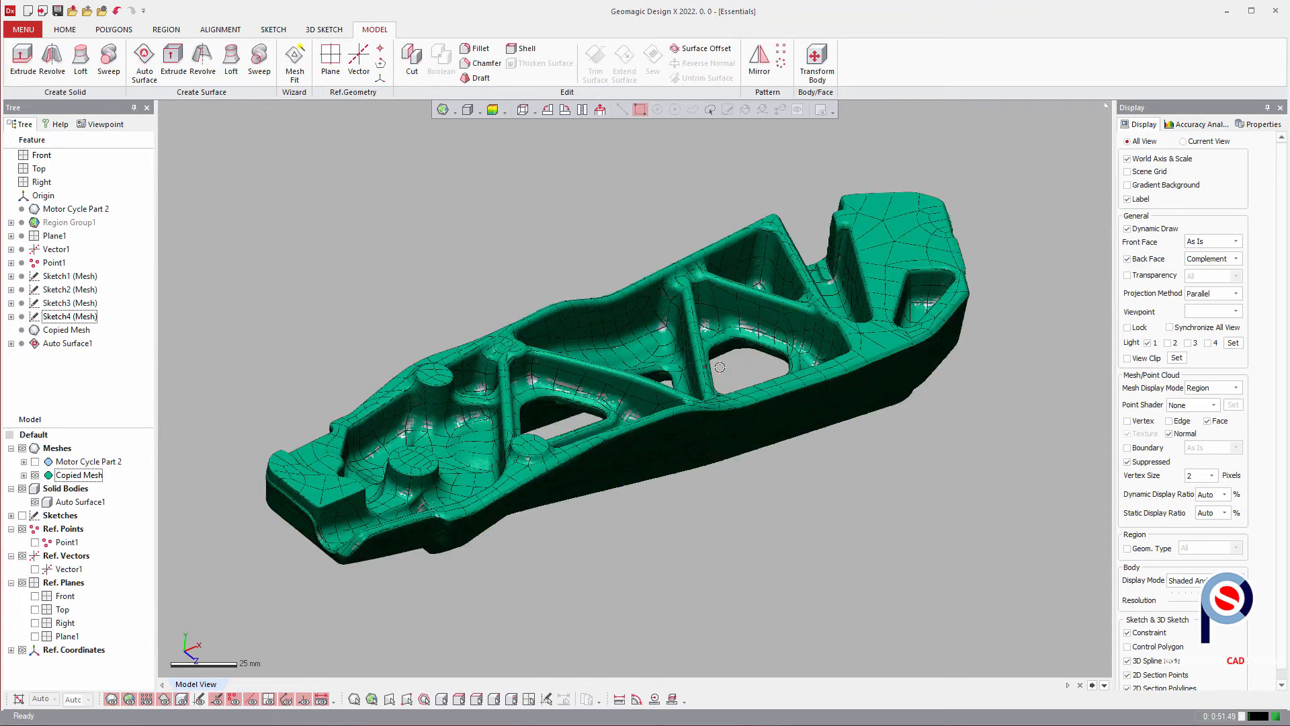
- Hide the copied mesh and display the sketches over the auto-surfaced solid
right_click_drag(720, 367, 645, 435)
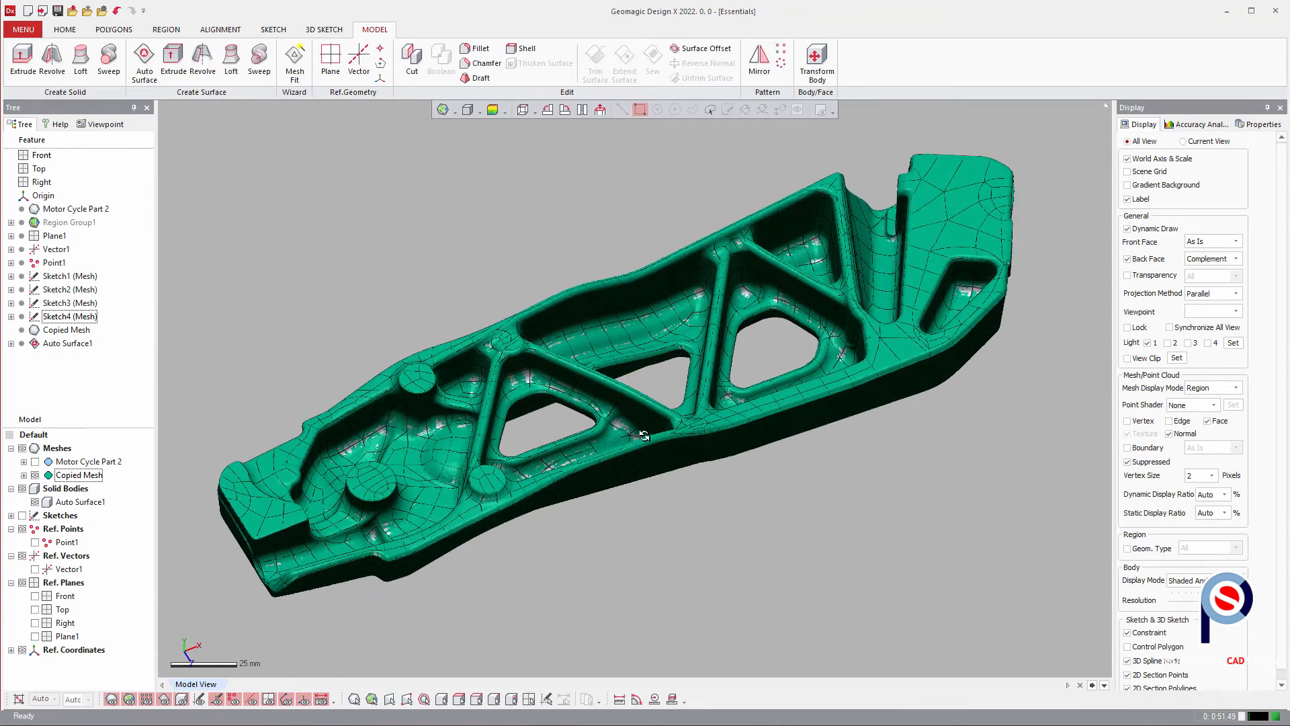
left_click(34, 475)
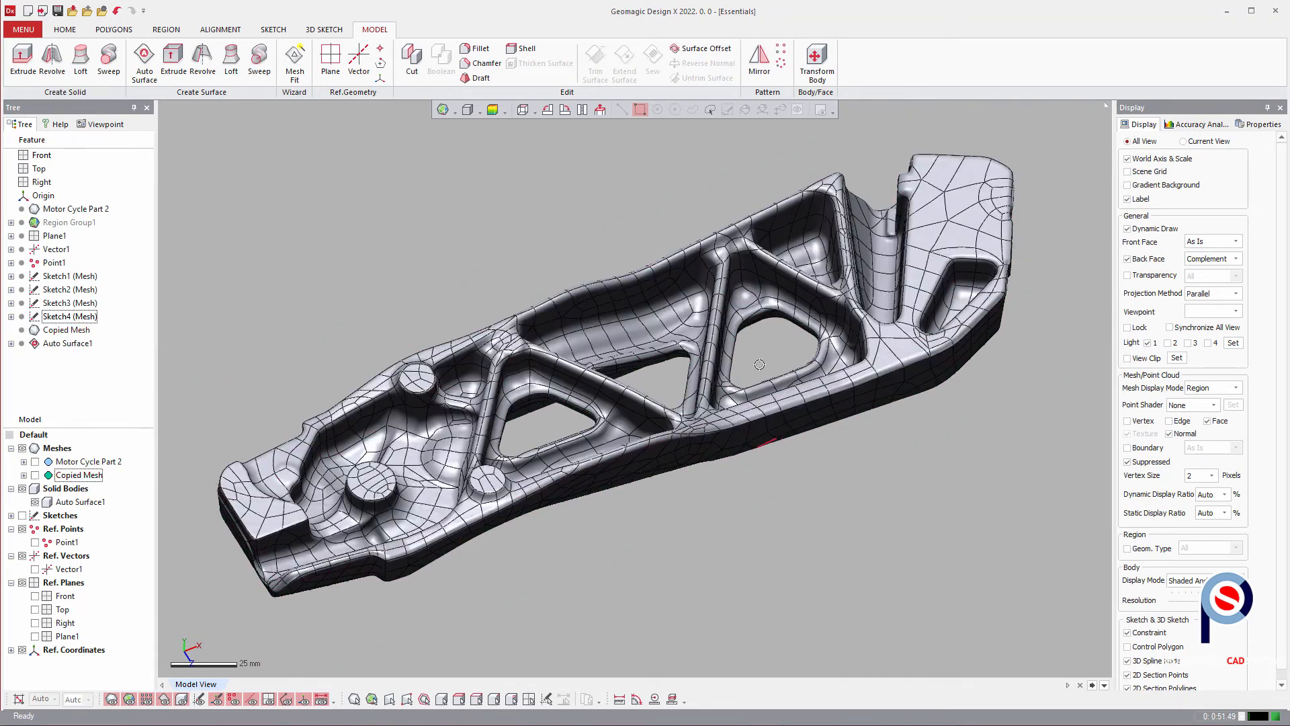
mouse_move(722, 331)
right_mouse_down()
mouse_move(618, 465)
mouse_move(699, 619)
mouse_move(673, 578)
mouse_move(491, 424)
right_mouse_up()
scroll(491, 424, "up", 5)
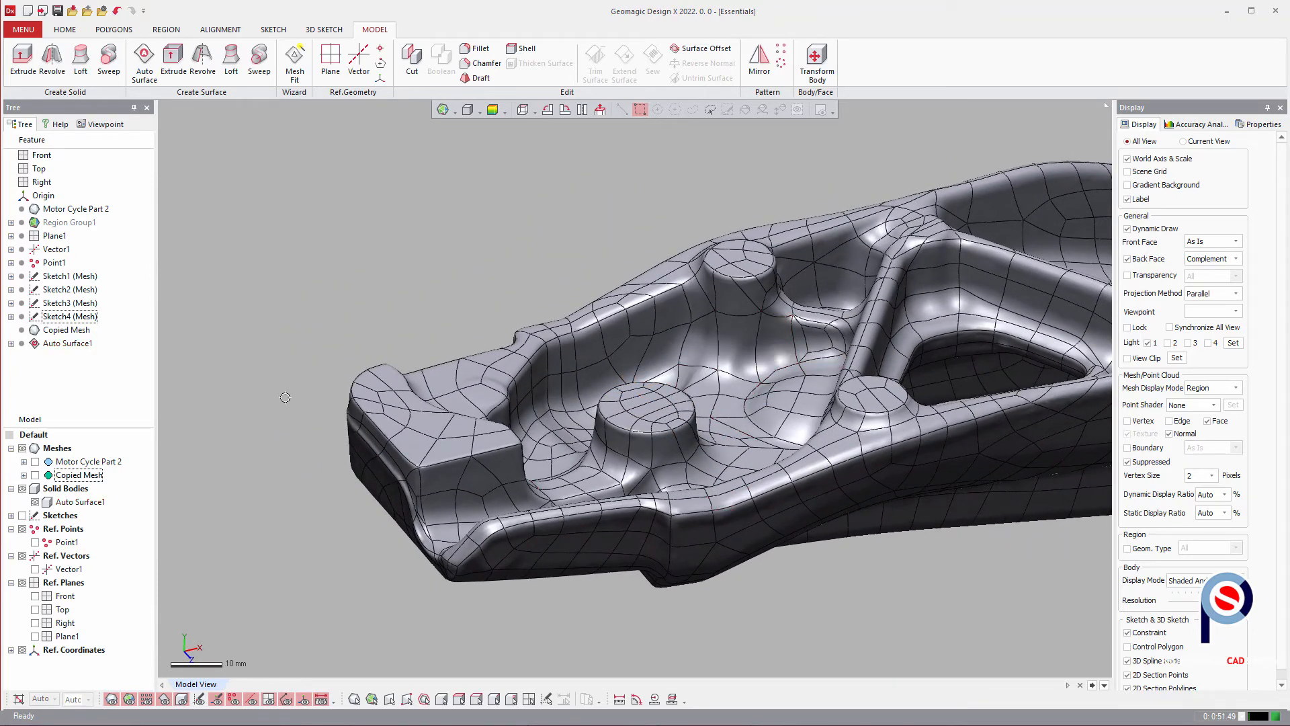
left_click(23, 516)
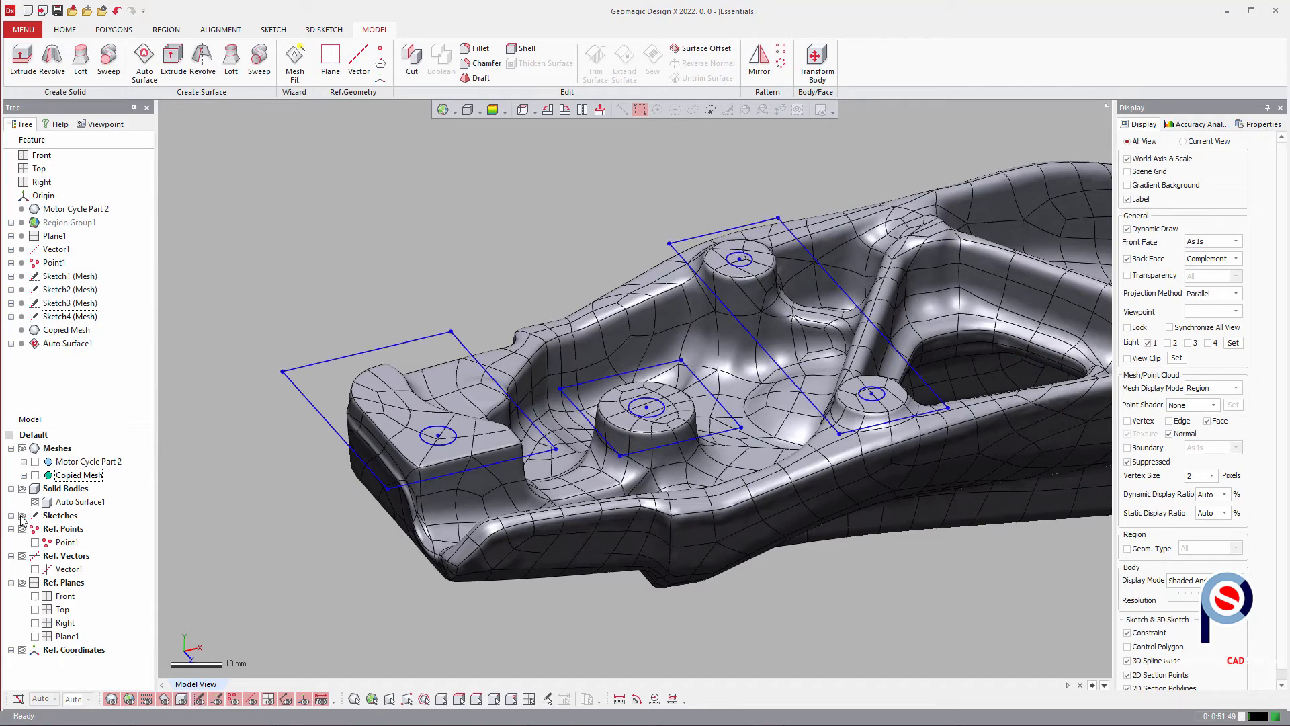
mouse_move(496, 442)
right_mouse_down()
mouse_move(462, 439)
mouse_move(490, 435)
right_mouse_up()
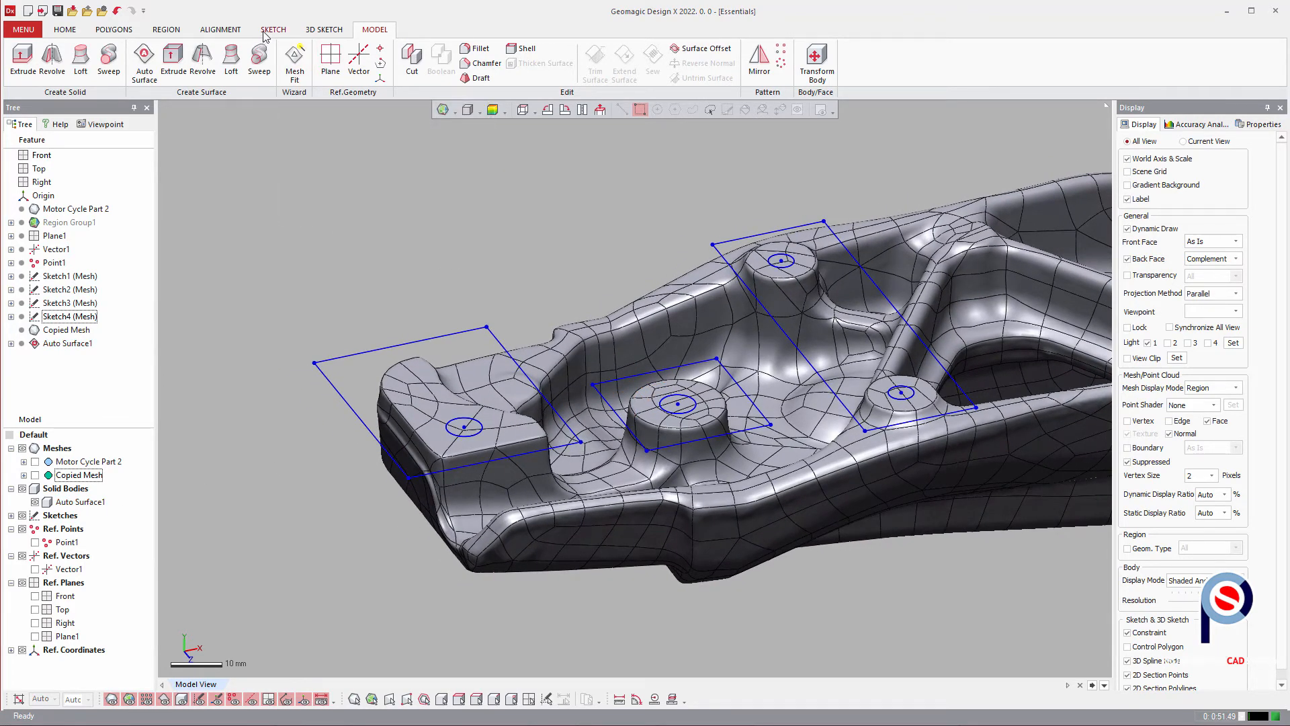
- Cut the solid by extruding both Sketch1 loops over the end pad 10 mm, plus 1 mm in the opposite direction
left_click(22, 59)
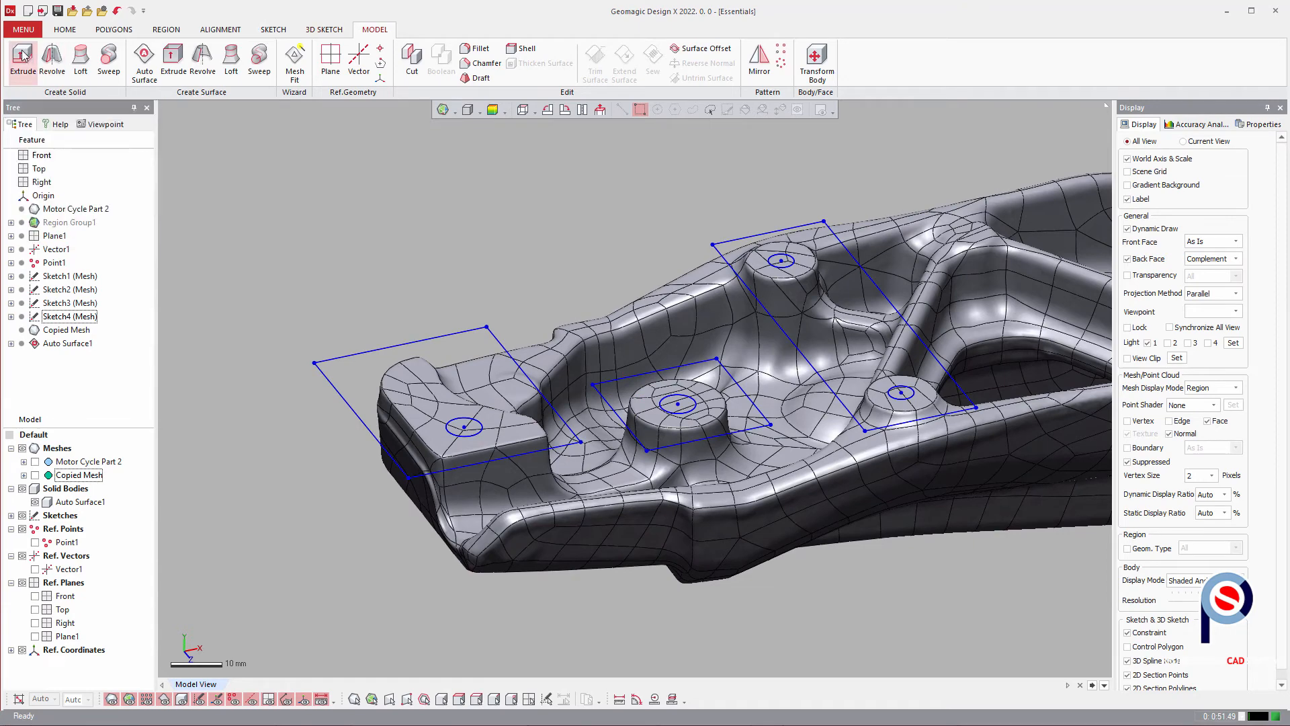
left_click(352, 355)
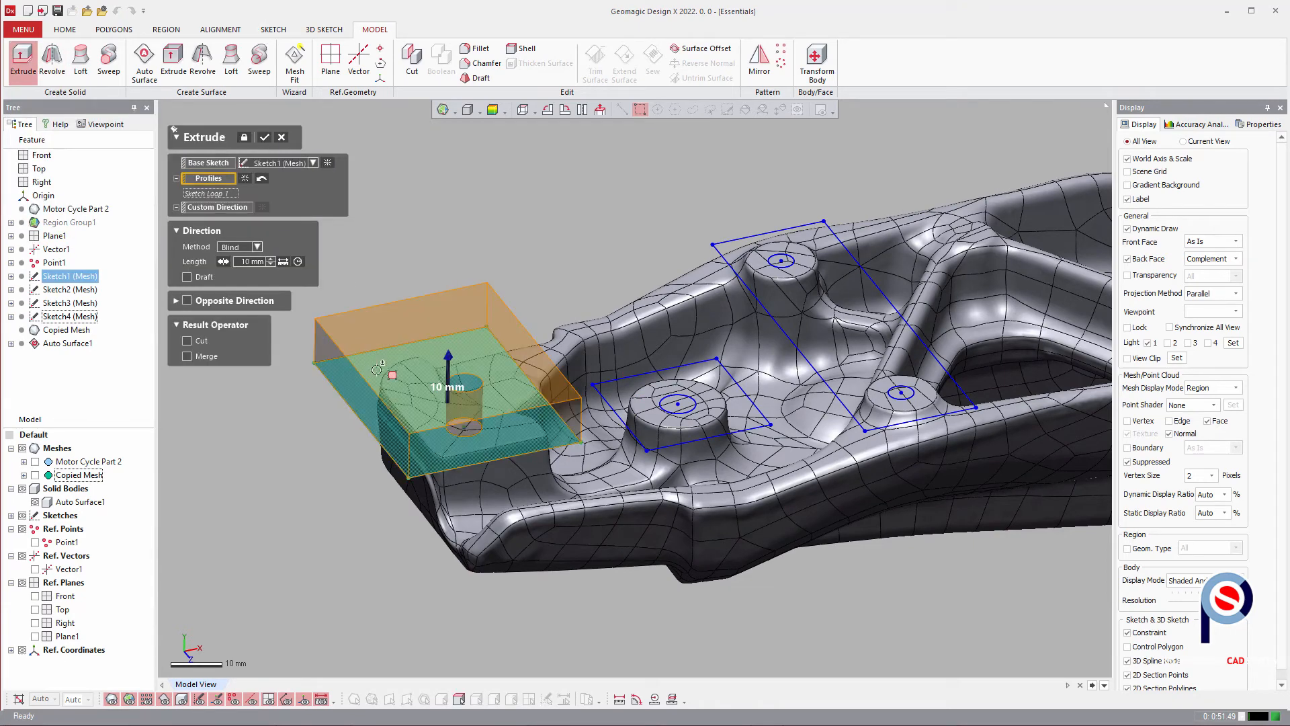
left_click(471, 425)
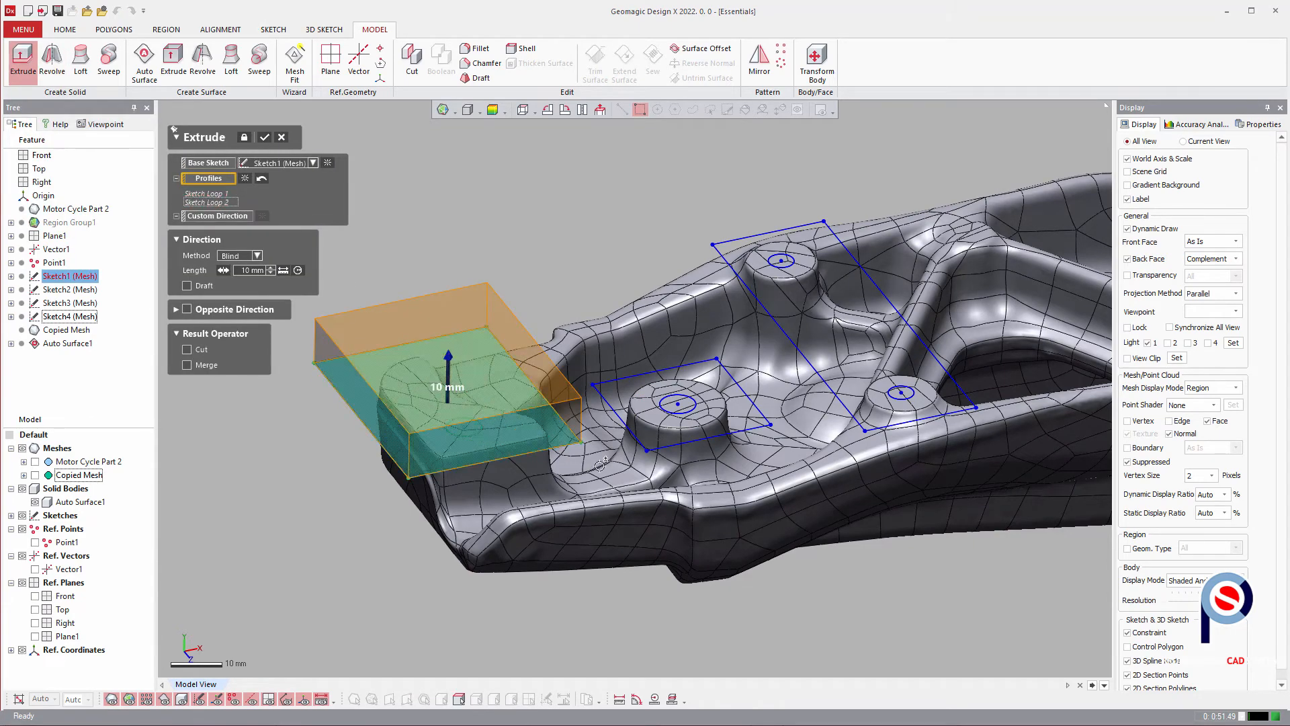
mouse_move(534, 437)
right_mouse_down()
mouse_move(543, 396)
mouse_move(402, 368)
right_mouse_up()
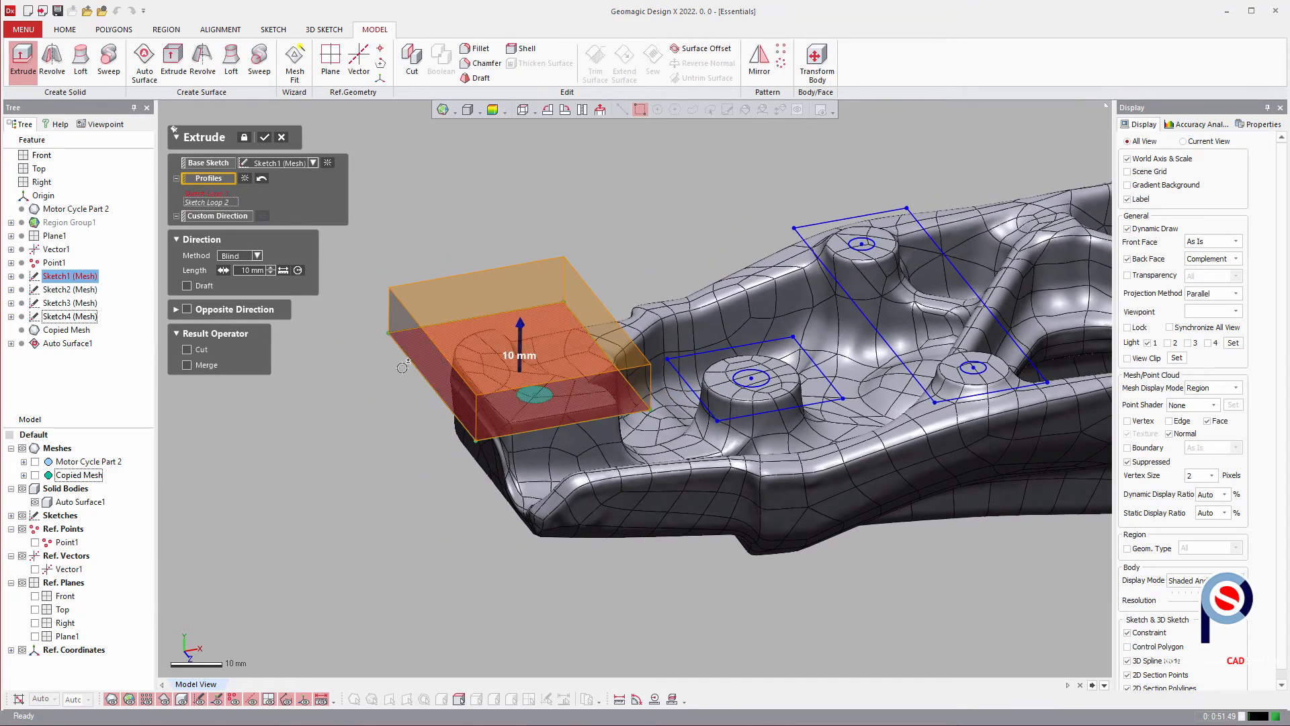
left_click(188, 310)
left_click(228, 340)
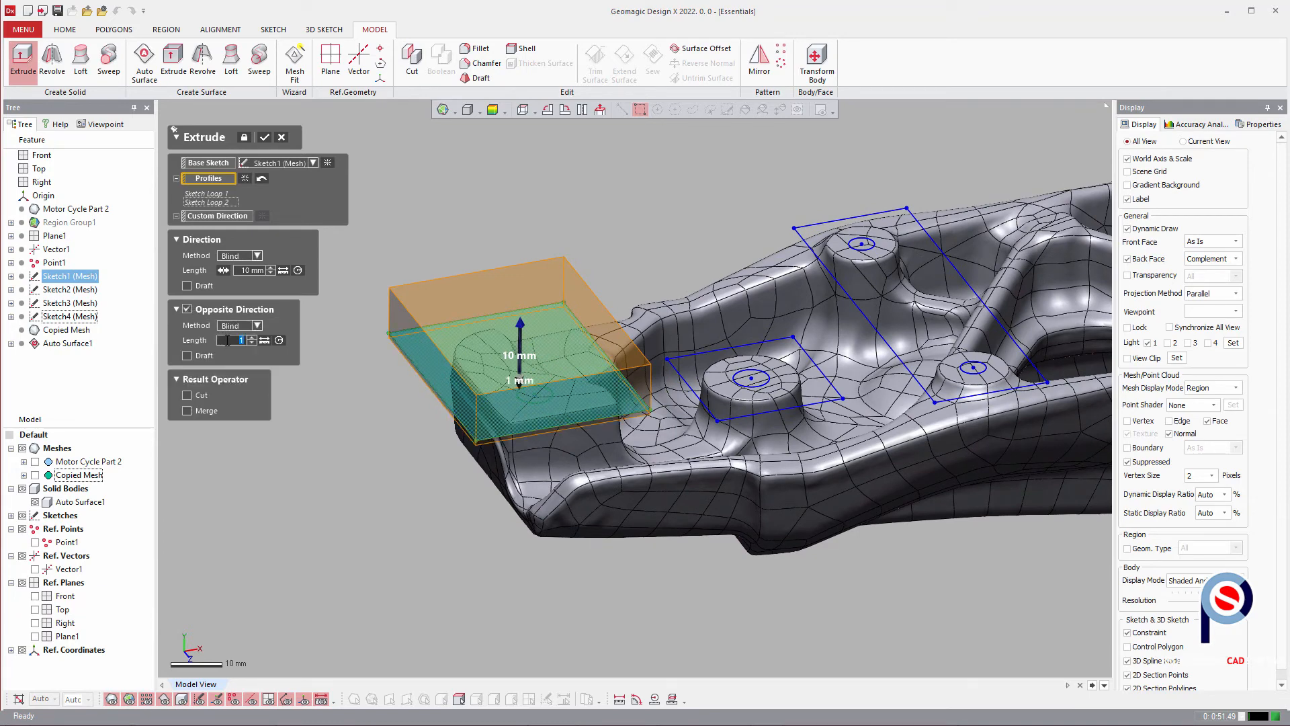
right_click_drag(583, 421, 357, 388)
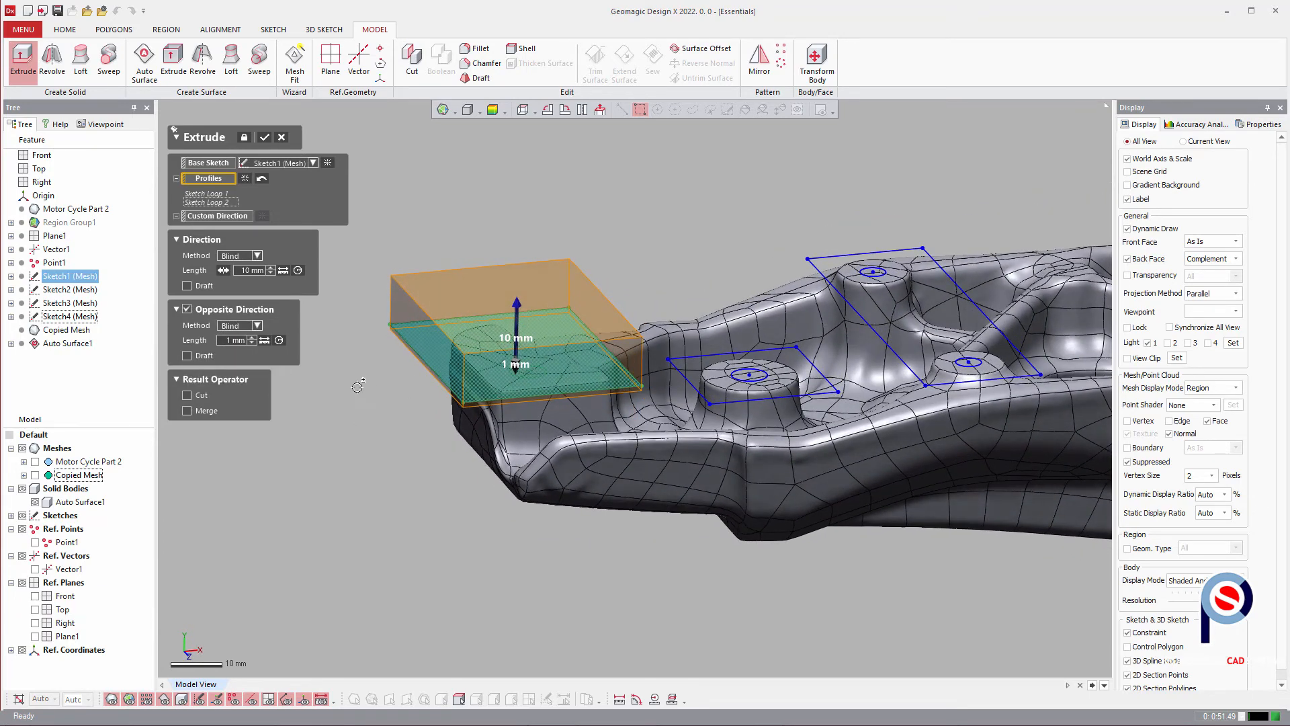
left_click(188, 396)
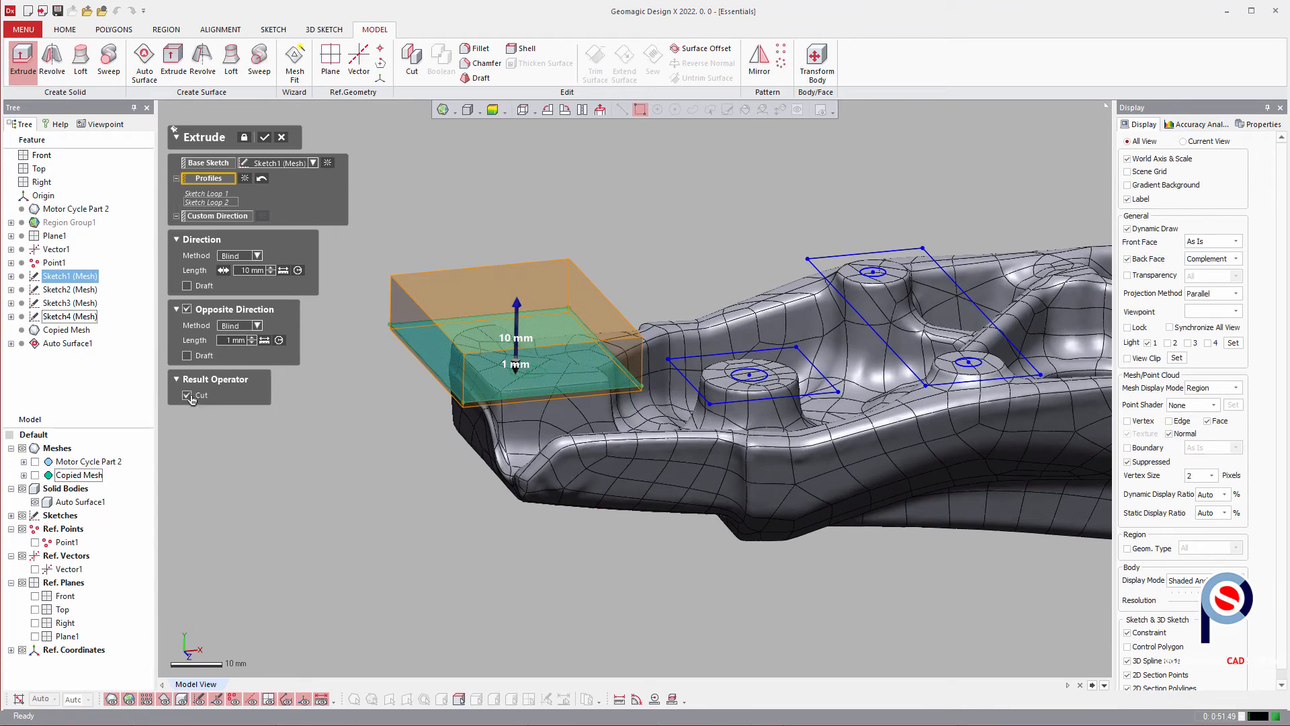
left_click(264, 138)
- Extrude both Sketch2 loops over the middle boss 10 mm, plus 1 mm in the opposite direction
mouse_move(696, 285)
right_mouse_down()
mouse_move(454, 232)
mouse_move(423, 259)
right_mouse_up()
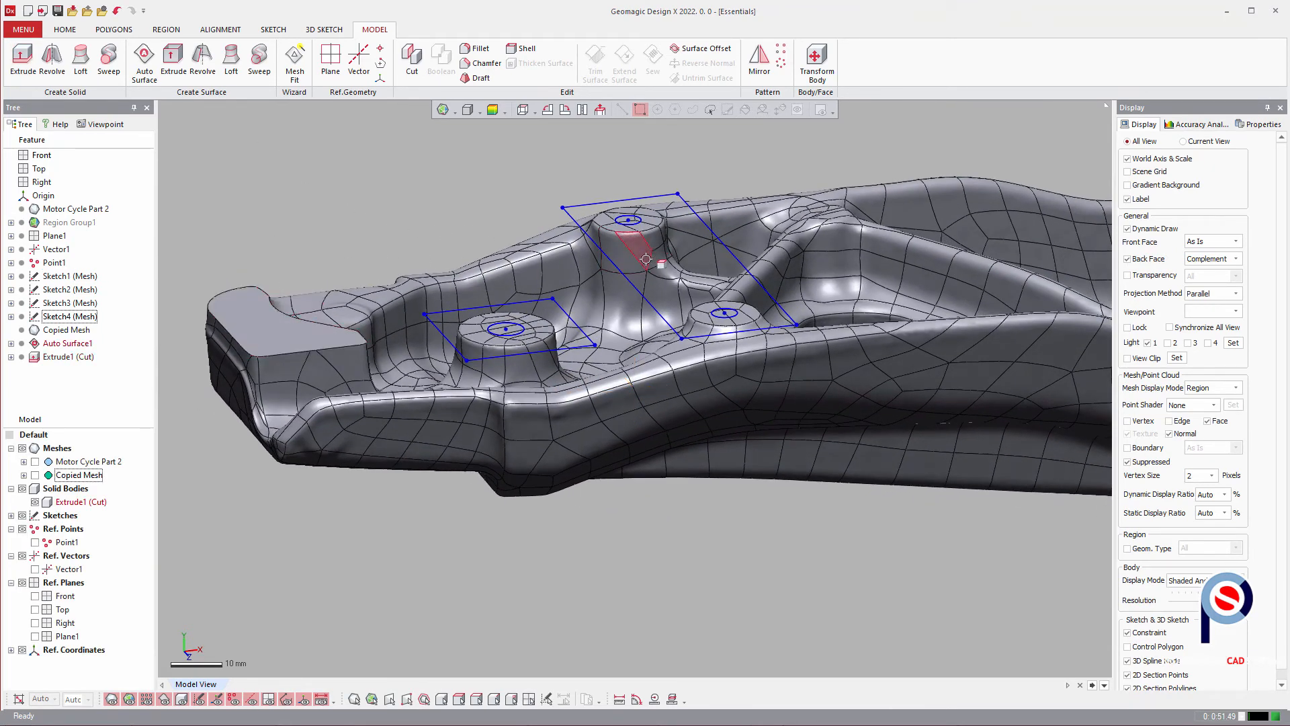
mouse_move(628, 256)
right_mouse_down()
mouse_move(527, 276)
mouse_move(586, 285)
right_mouse_up()
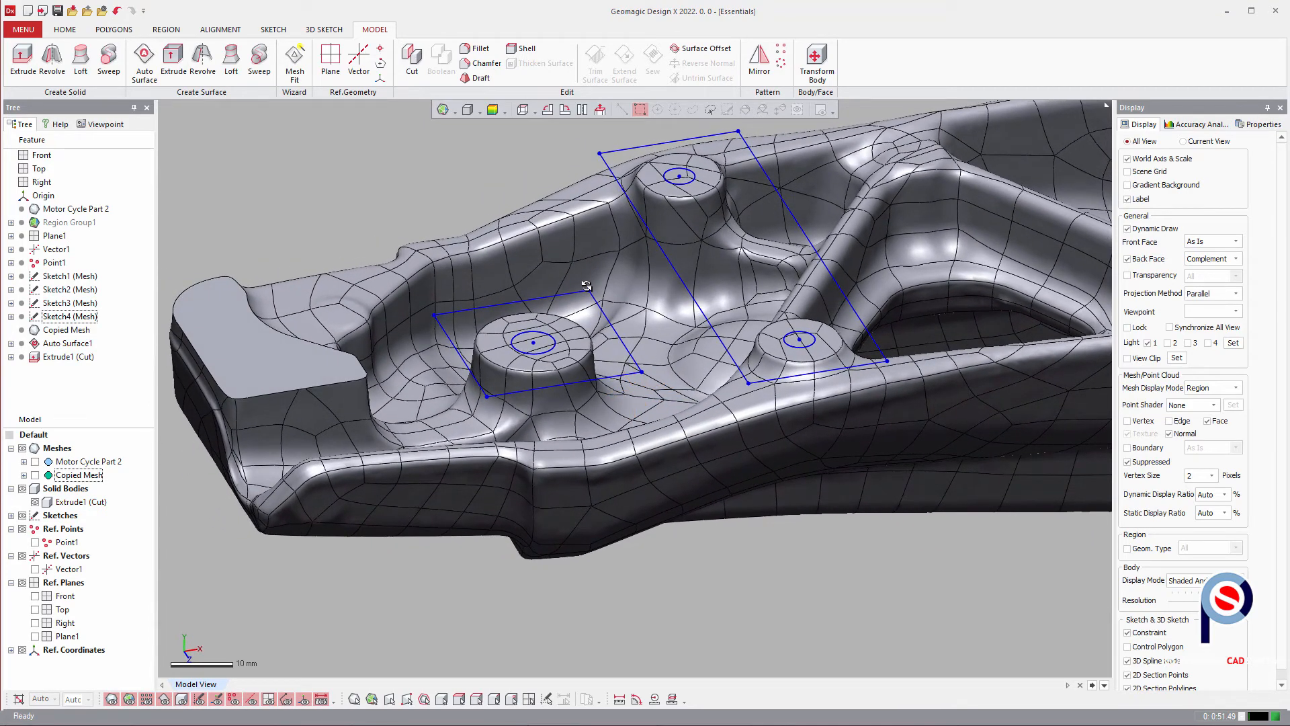
key("e")
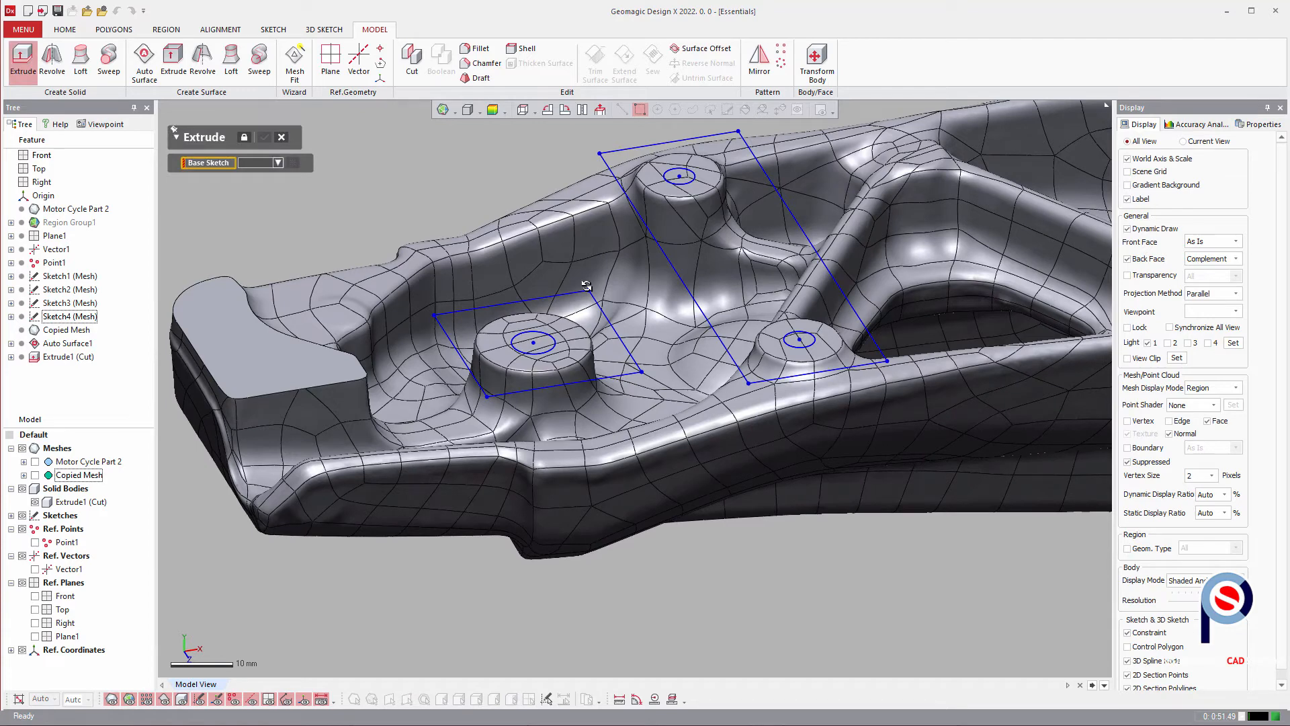
left_click(556, 339)
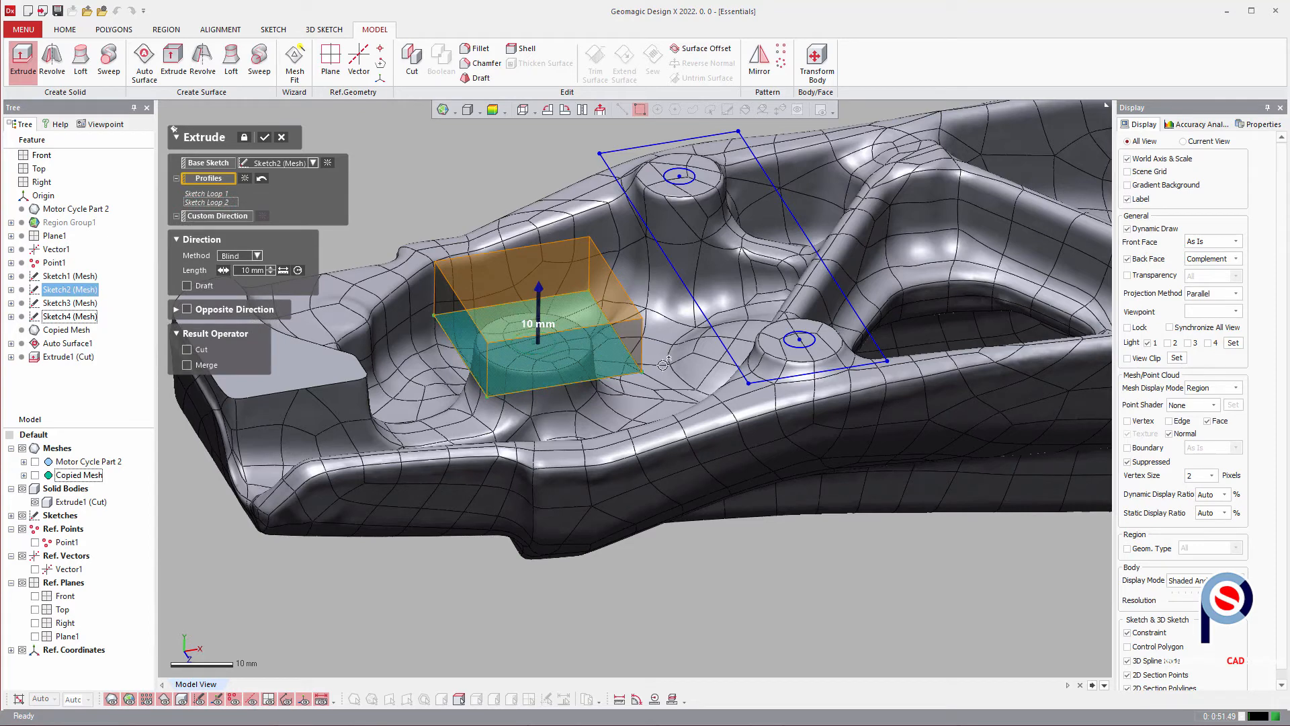
left_click(201, 312)
left_click(263, 138)
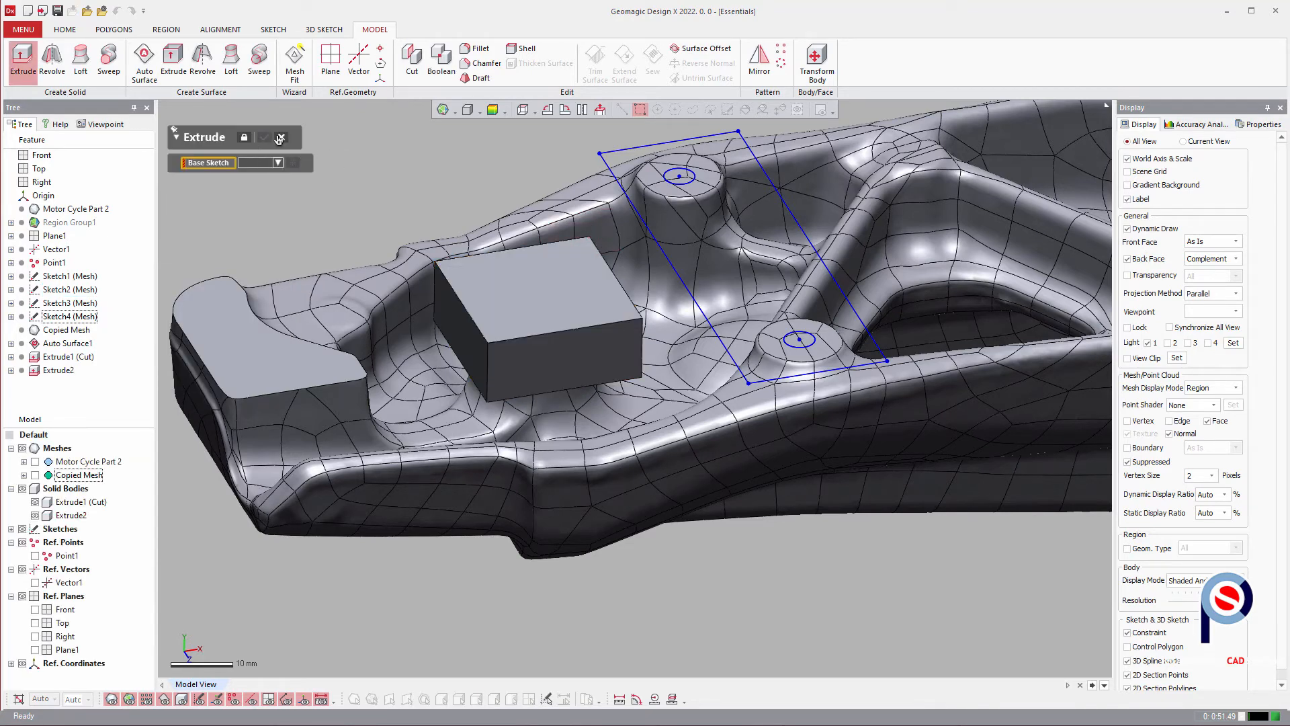
left_click(279, 138)
- Edit the extruded block over the middle boss to use the Cut result operator
left_click(57, 370)
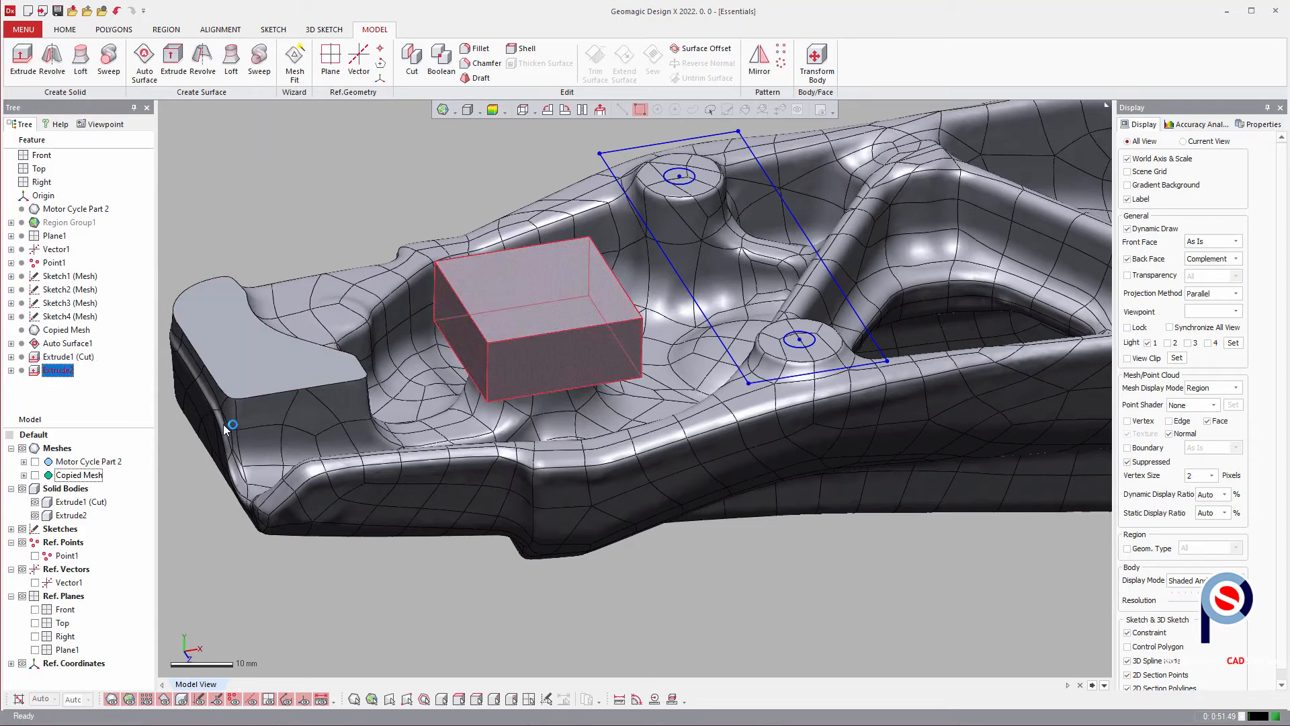
left_click(188, 395)
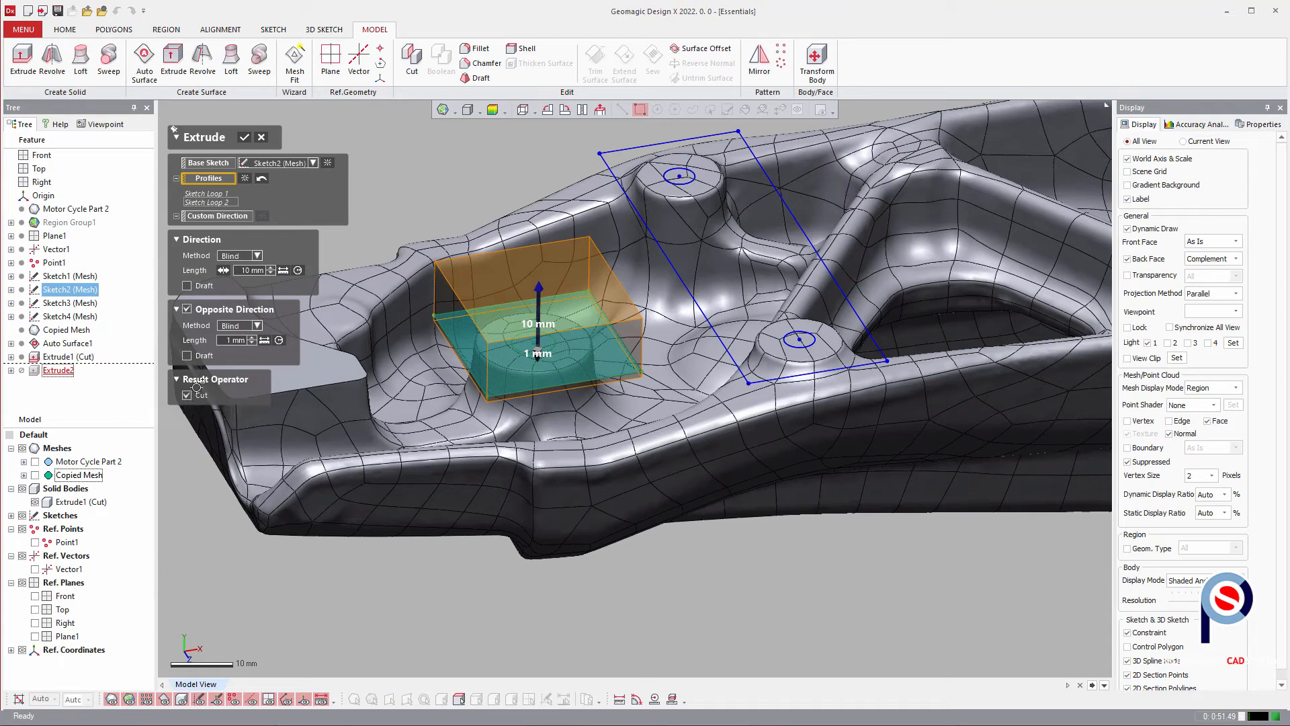
left_click(243, 139)
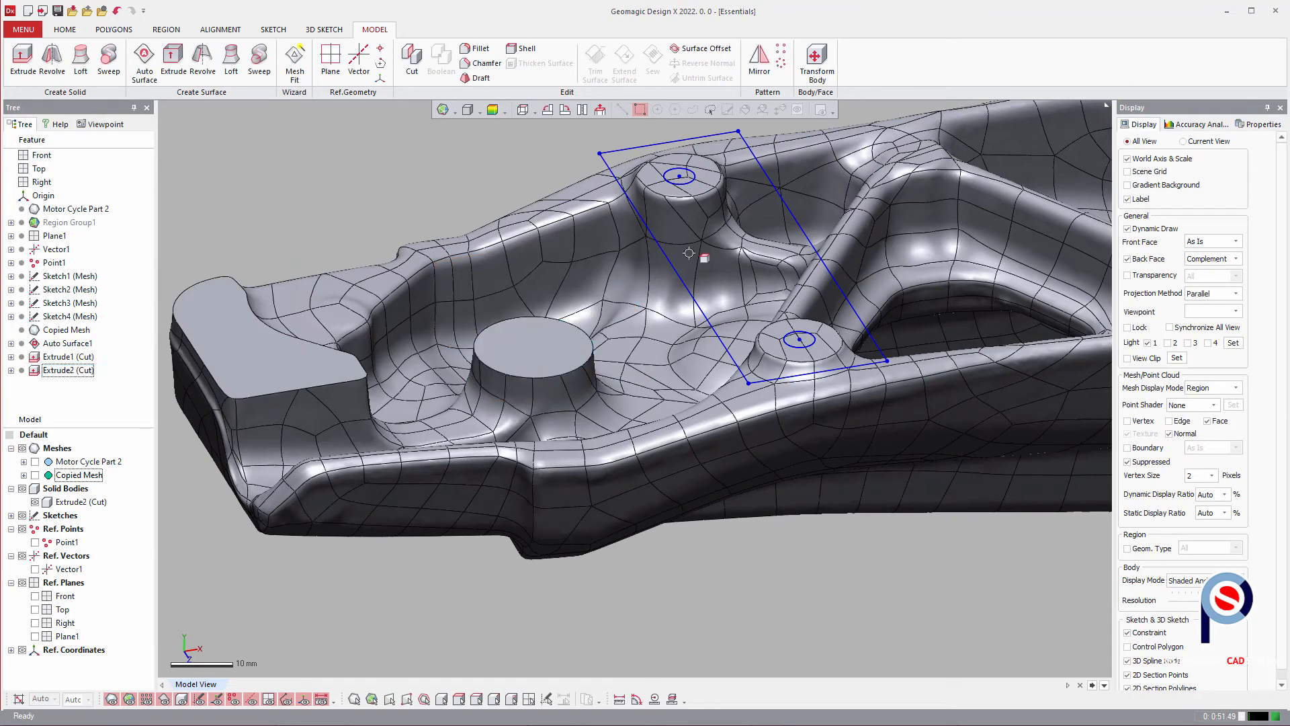
- Cut the solid by extruding all three Sketch3 loops over the remaining two bosses 10 mm, plus 1 mm in the opposite direction
middle_click_drag(794, 262, 648, 326)
key("ctrl+space")
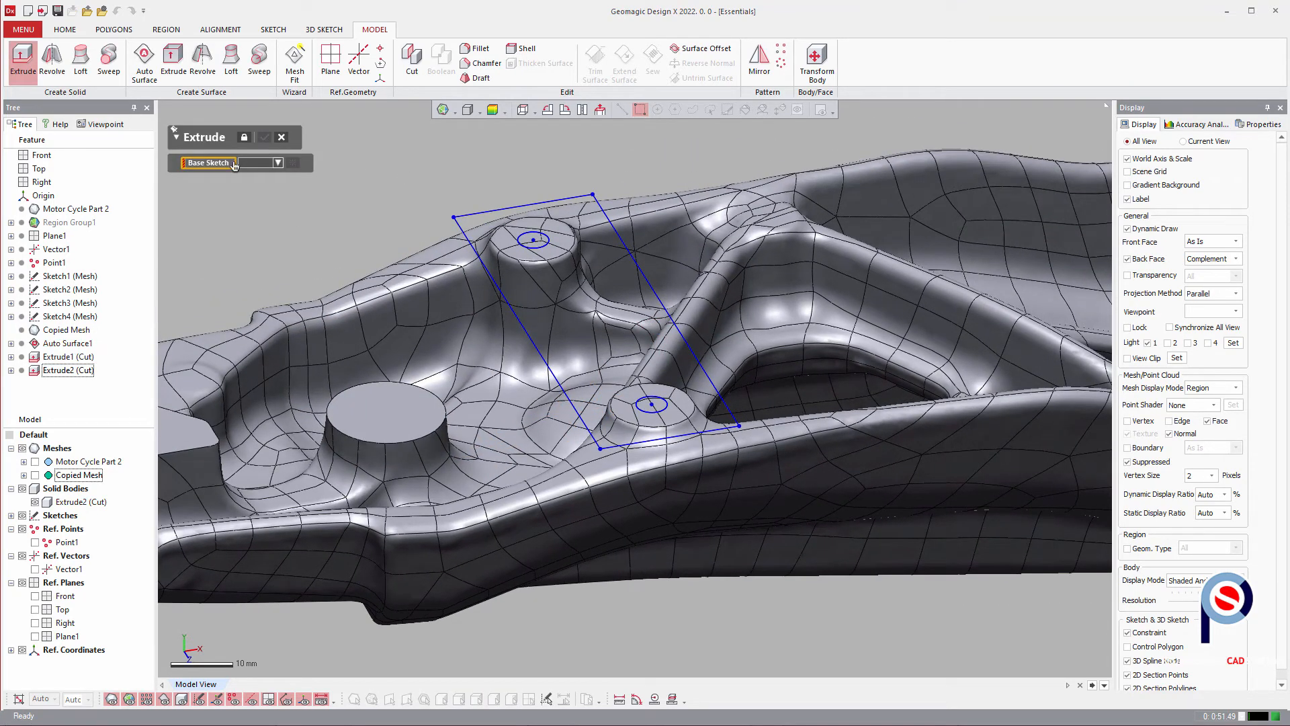
left_click(532, 236)
left_click(649, 397)
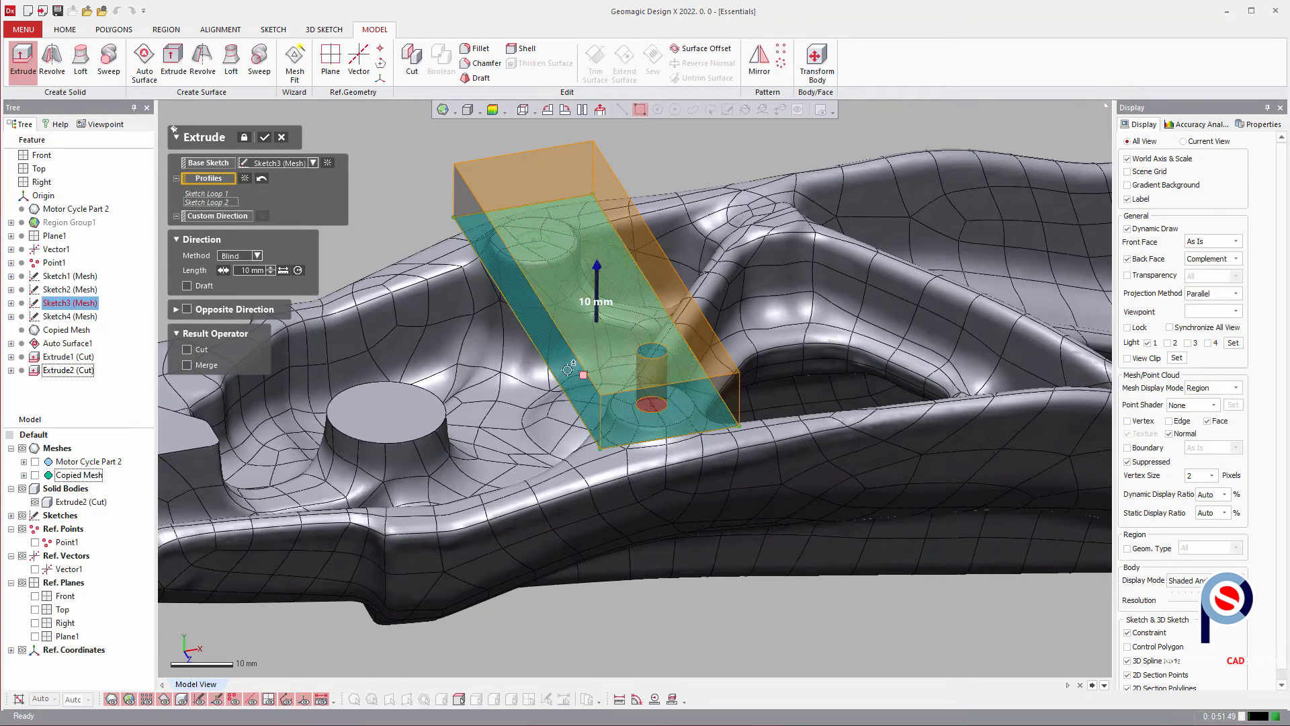
left_click(187, 318)
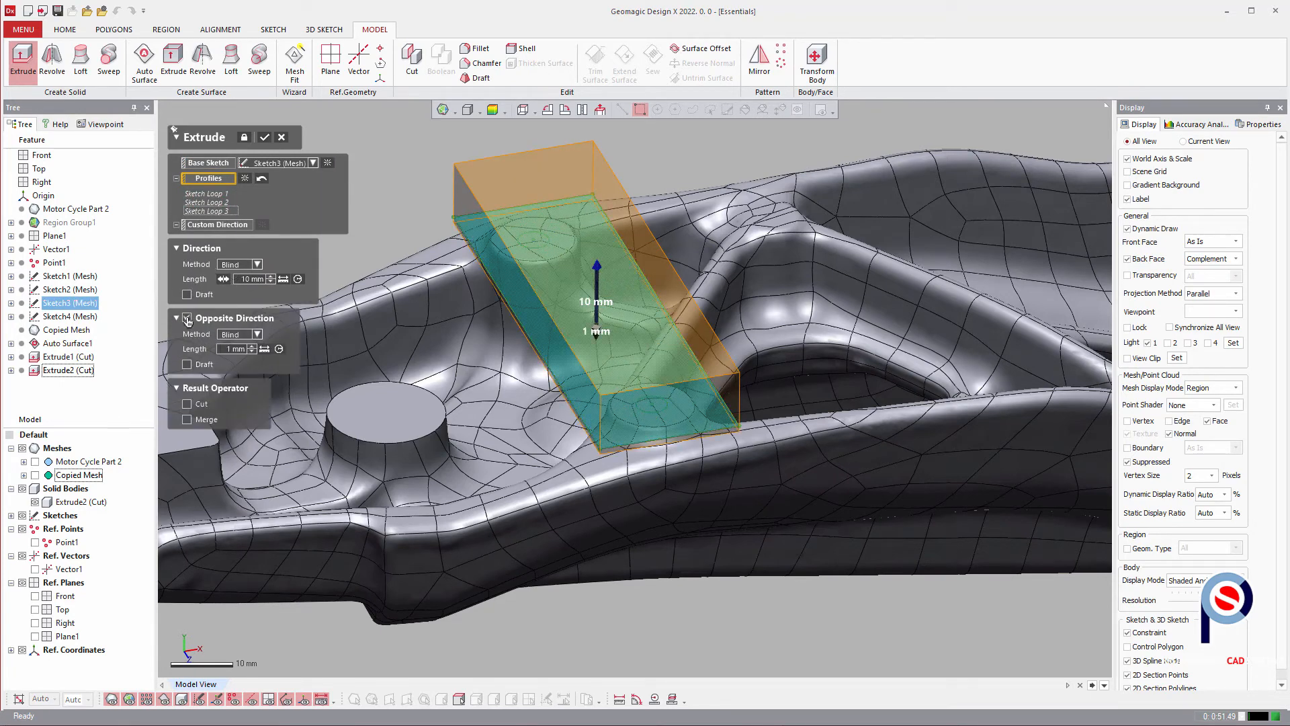
left_click(188, 404)
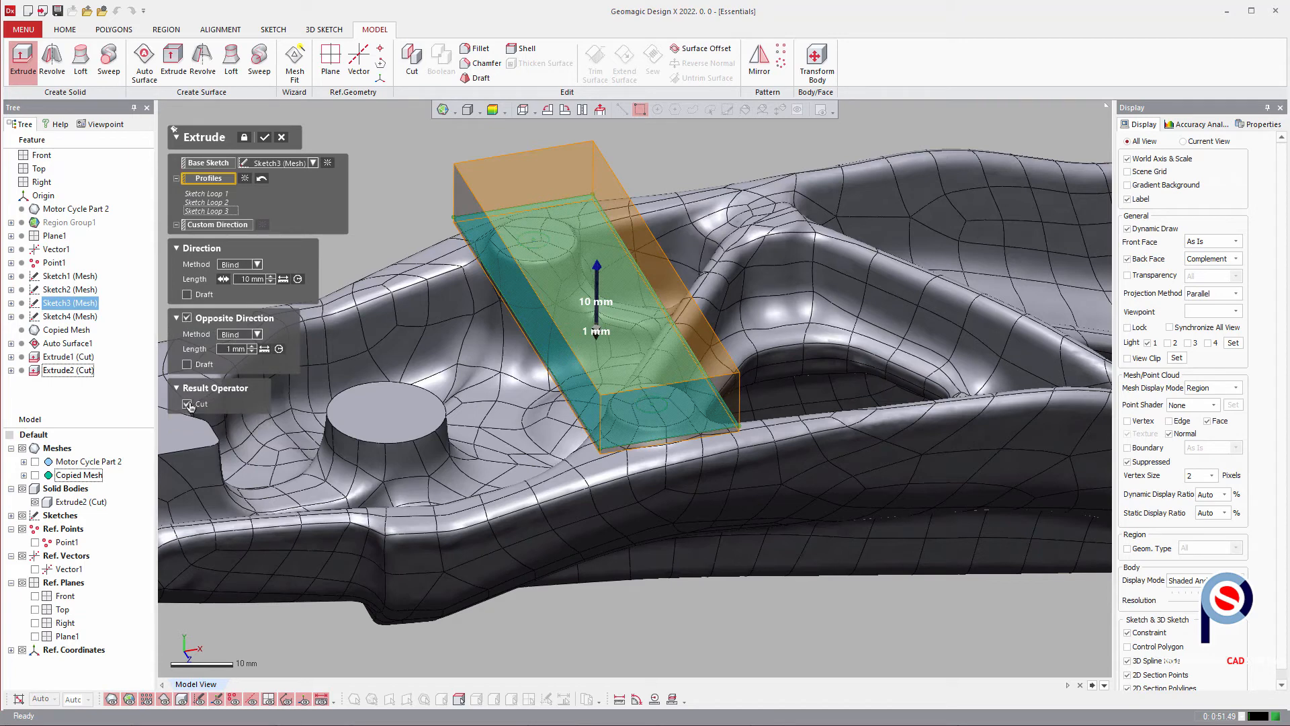
left_click(265, 137)
- Offset the end pad's flat face and the three boss top faces by 1 mm, keeping the original faces
right_click_drag(645, 303, 701, 334)
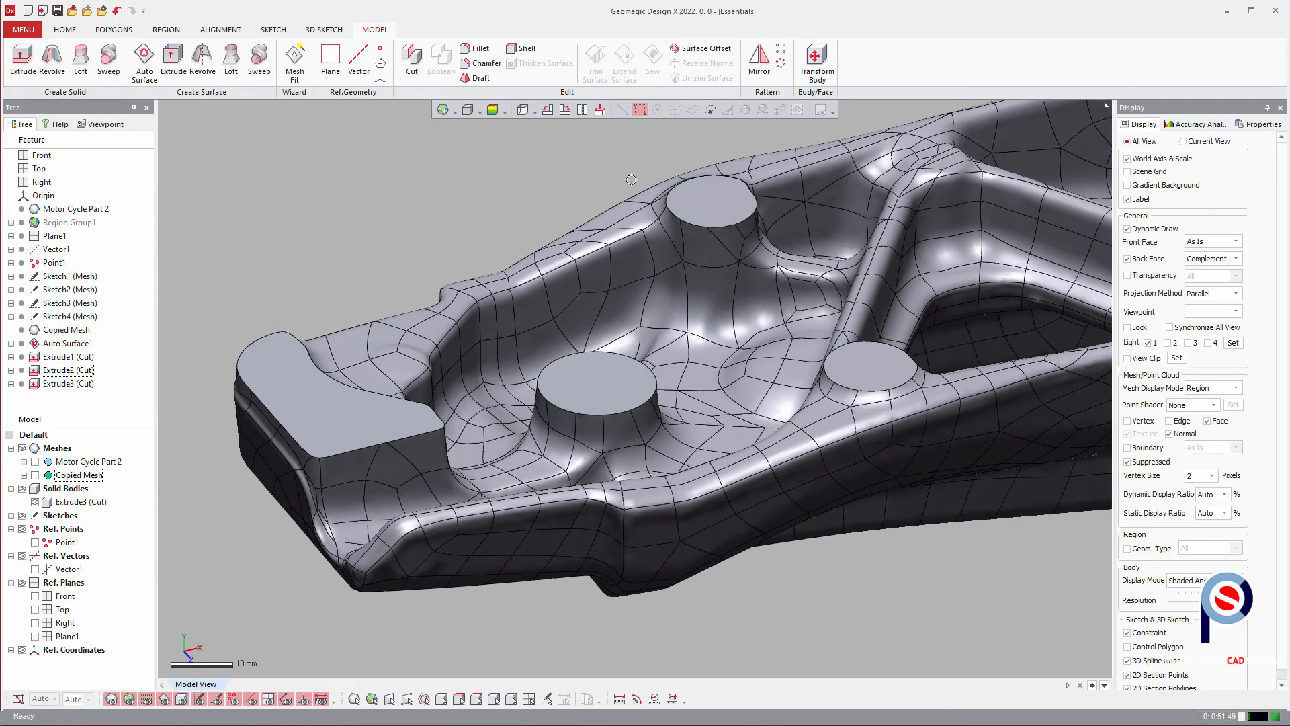
right_click_drag(631, 180, 616, 202)
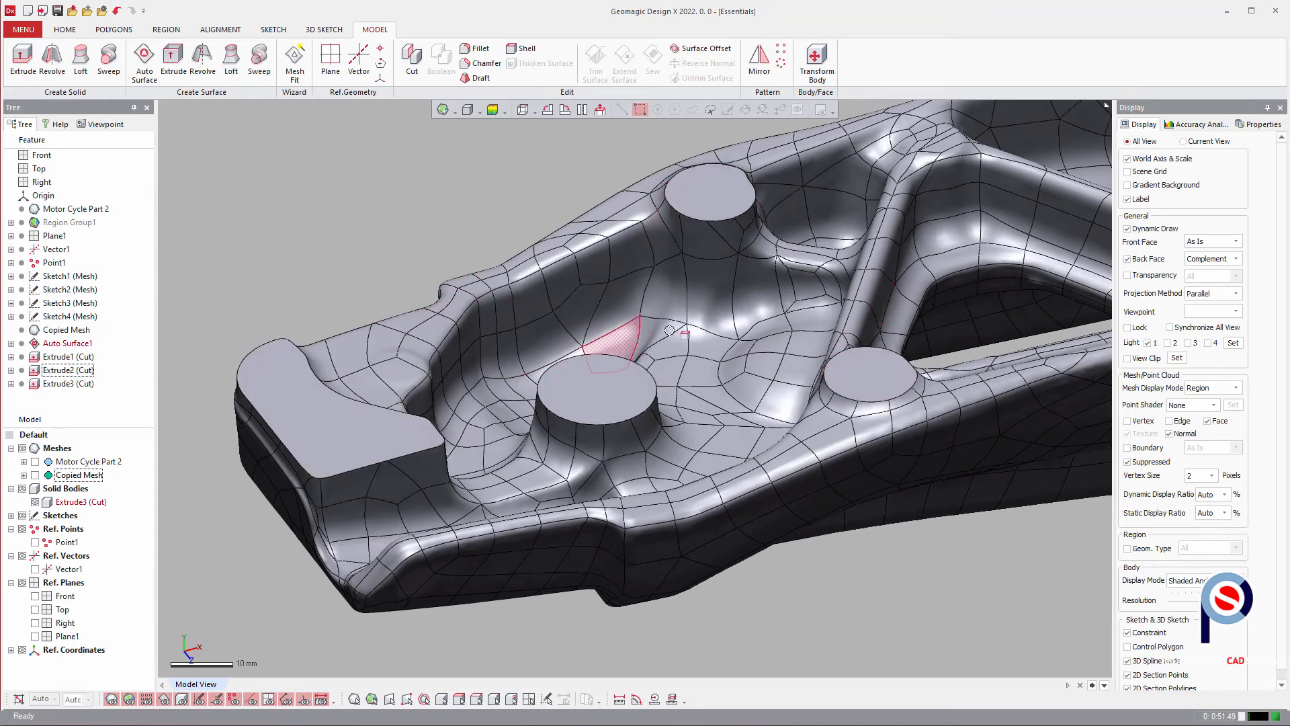
right_click_drag(659, 297, 654, 275)
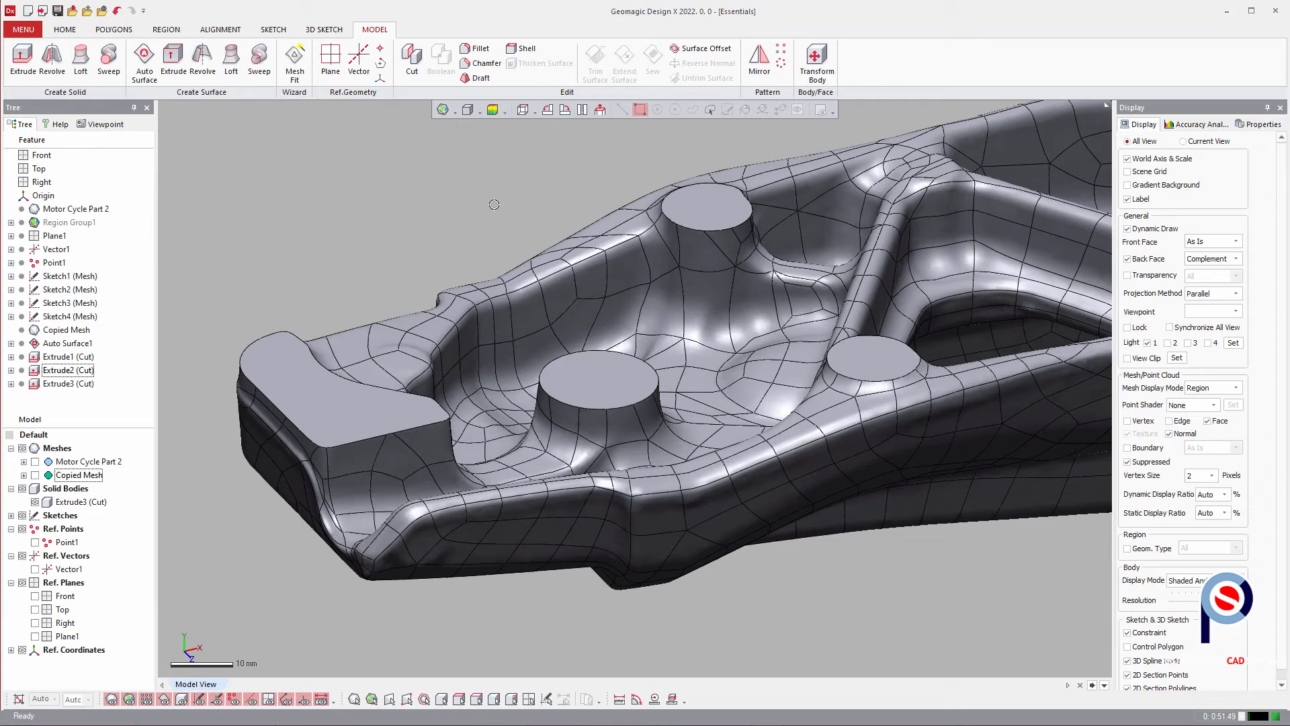
left_click(701, 48)
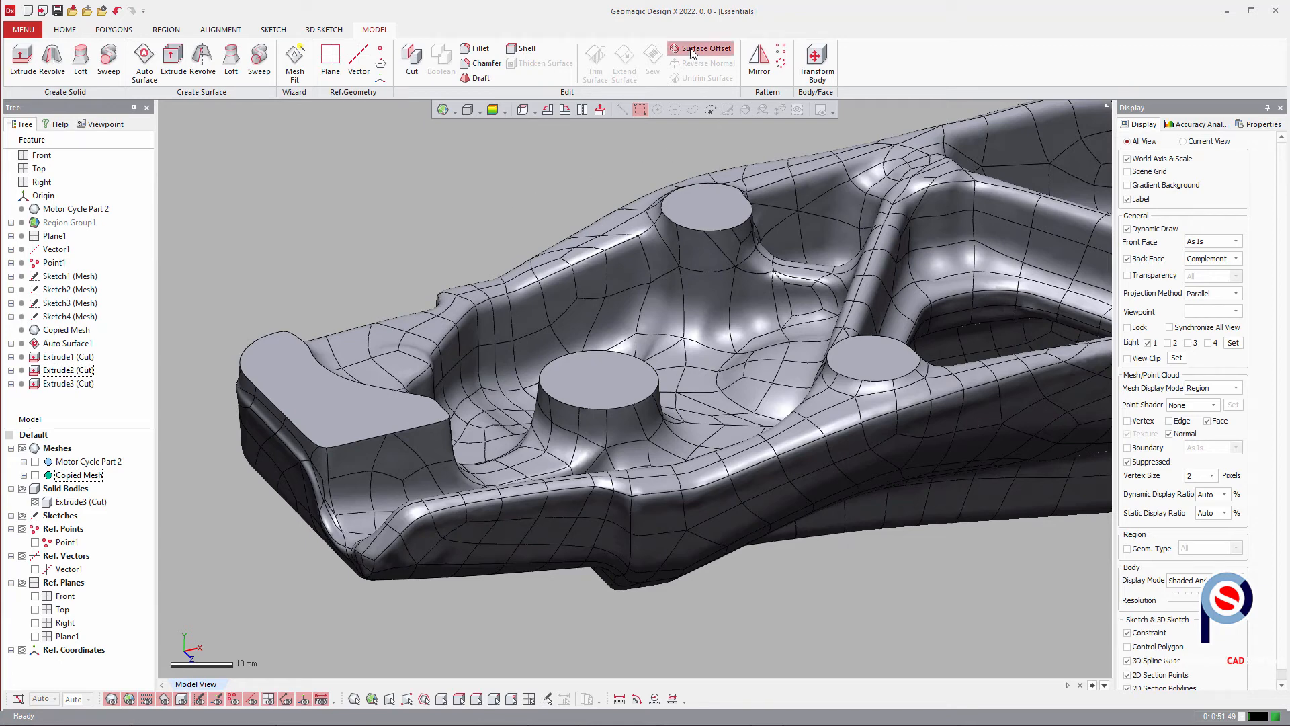
left_click(293, 363)
left_click(585, 373)
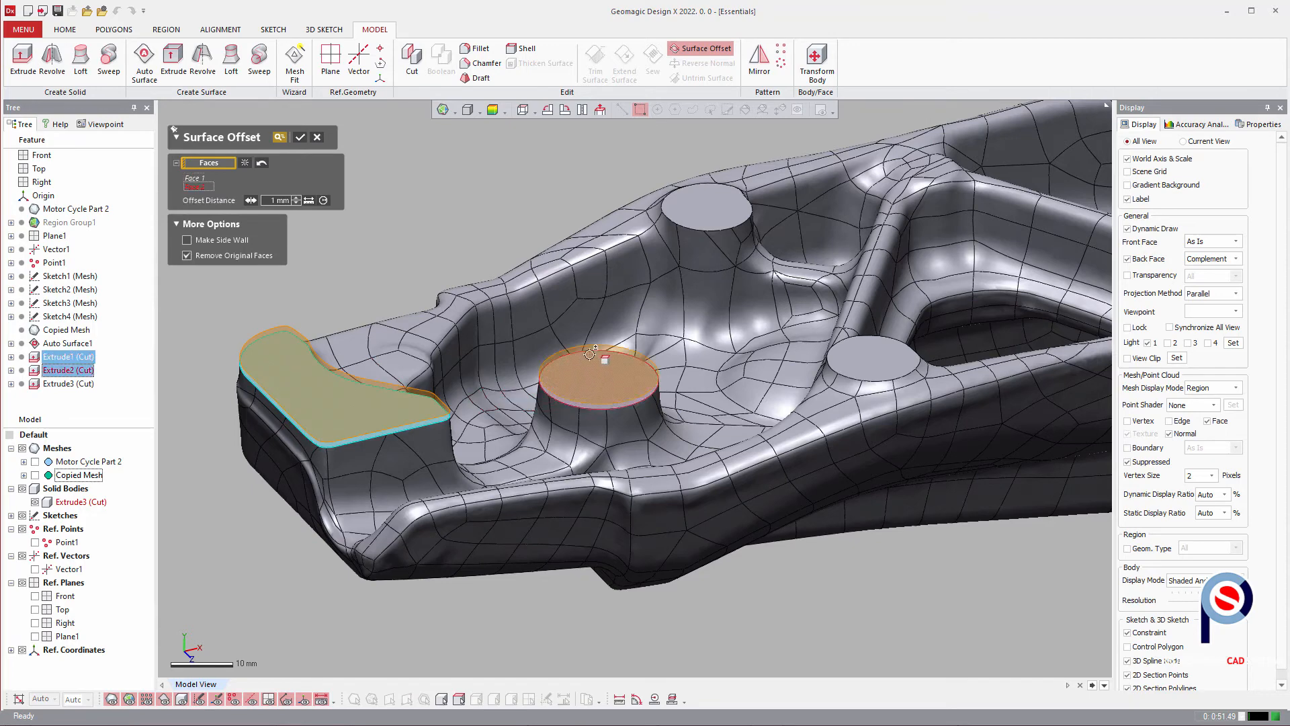
left_click(696, 206)
left_click(860, 363)
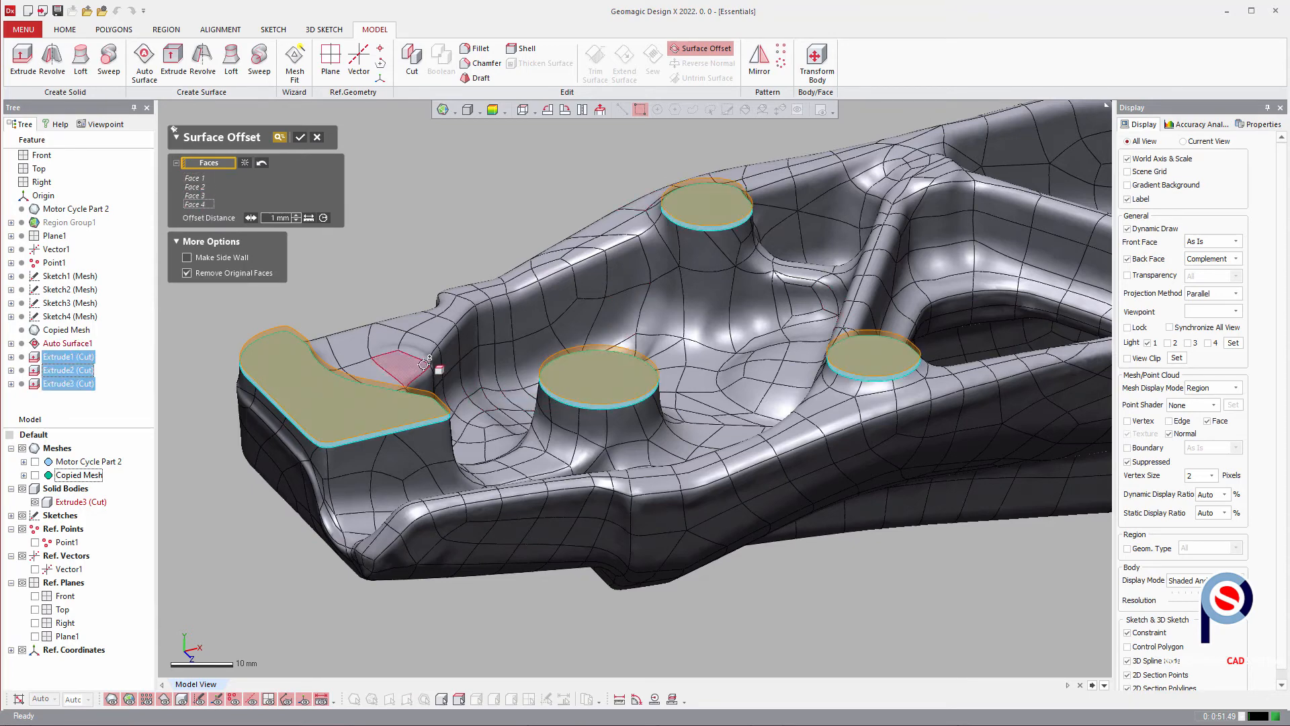
right_click_drag(622, 248, 434, 275)
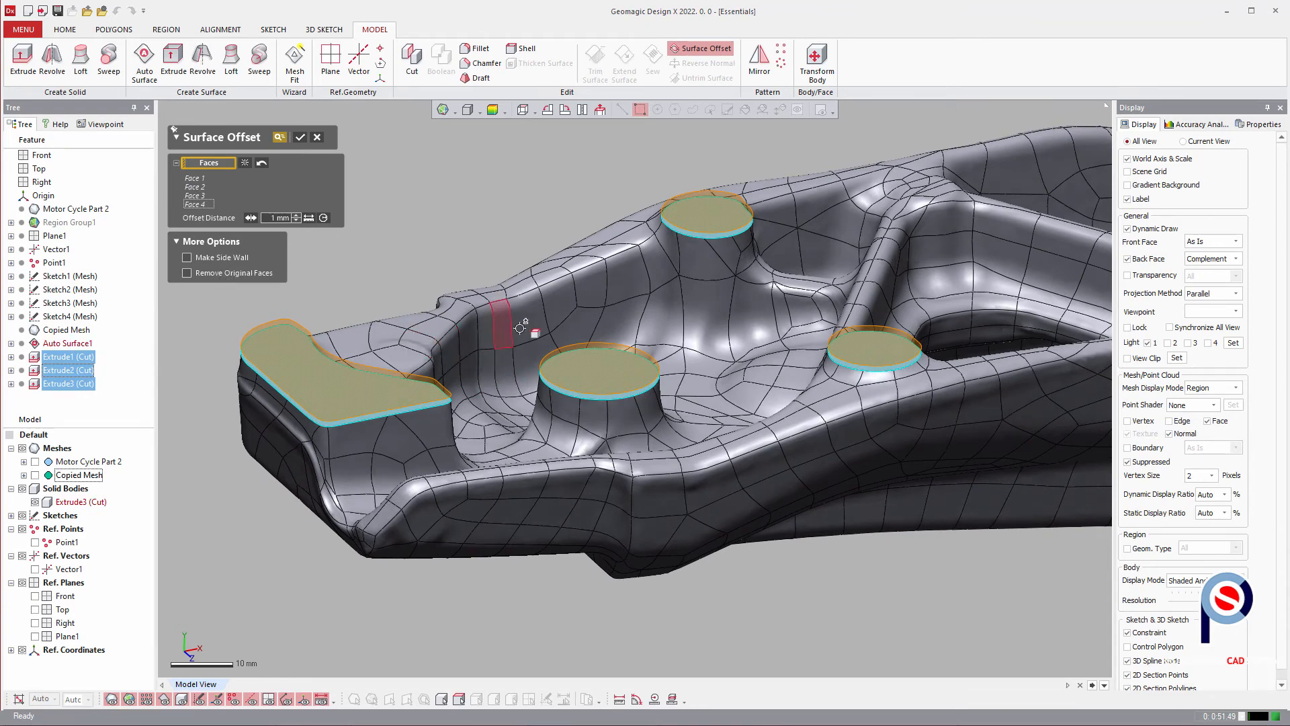
right_click_drag(530, 333, 519, 321)
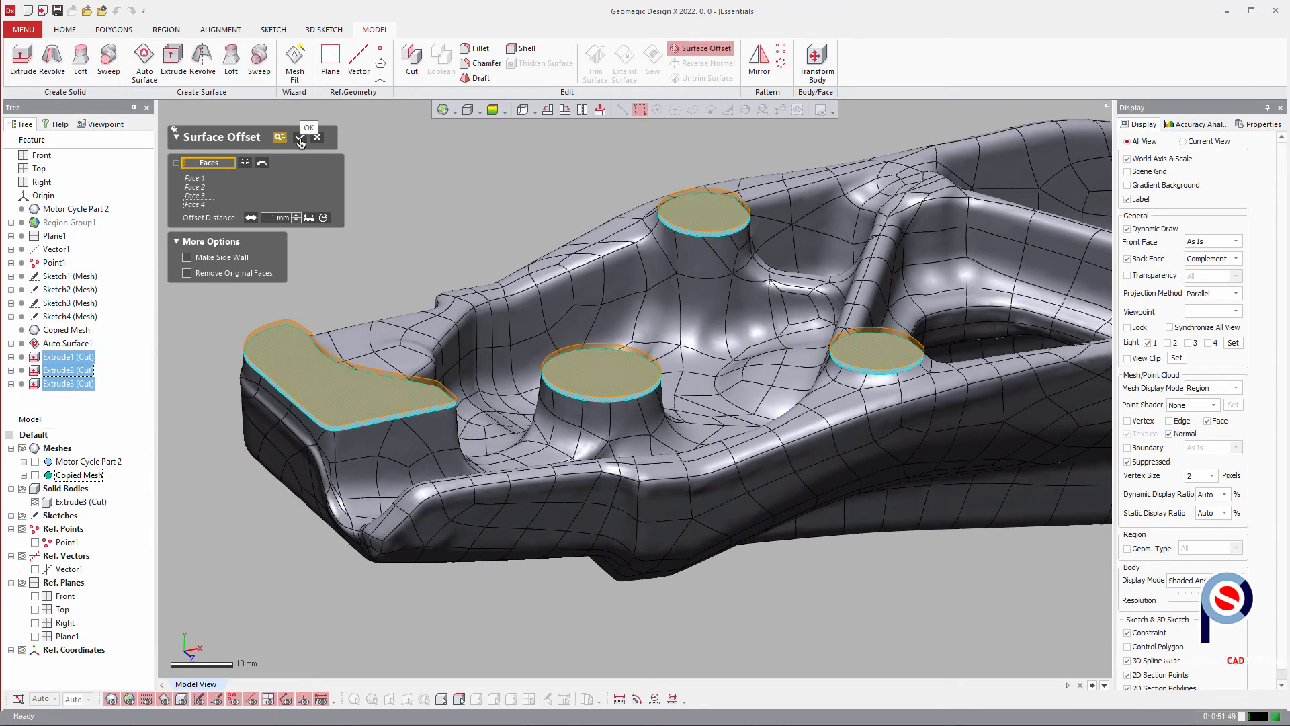
left_click(301, 139)
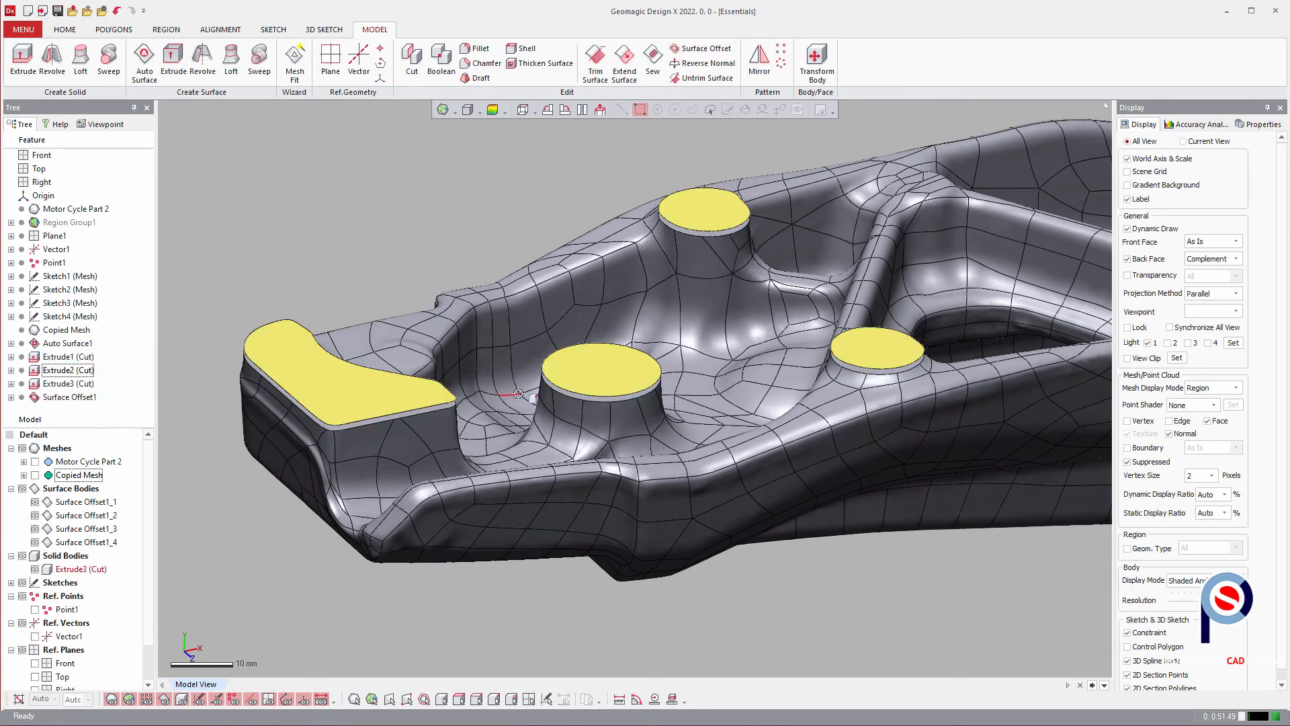
- Loft a solid between the end pad's flat face and its offset surface
right_click_drag(518, 394, 518, 331)
right_click_drag(559, 439, 607, 437)
scroll(564, 429, "up", 4)
right_click_drag(334, 377, 548, 368, "ctrl")
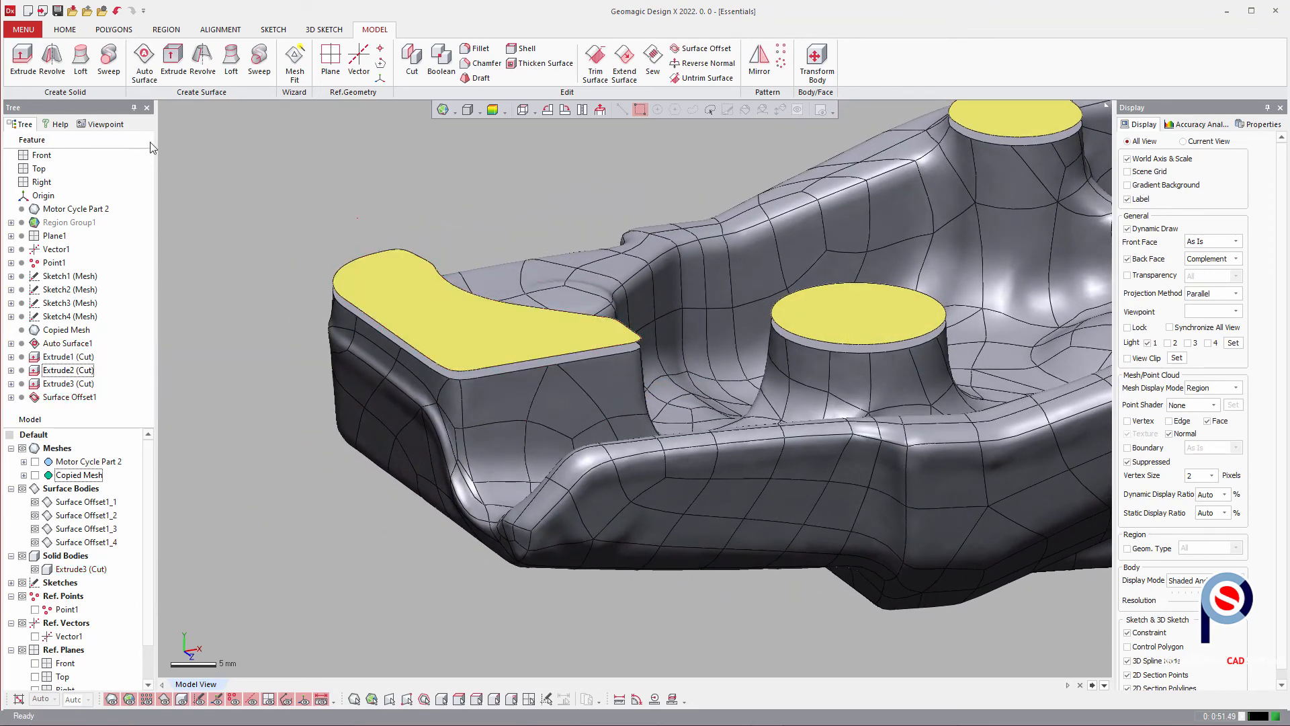
left_click(81, 60)
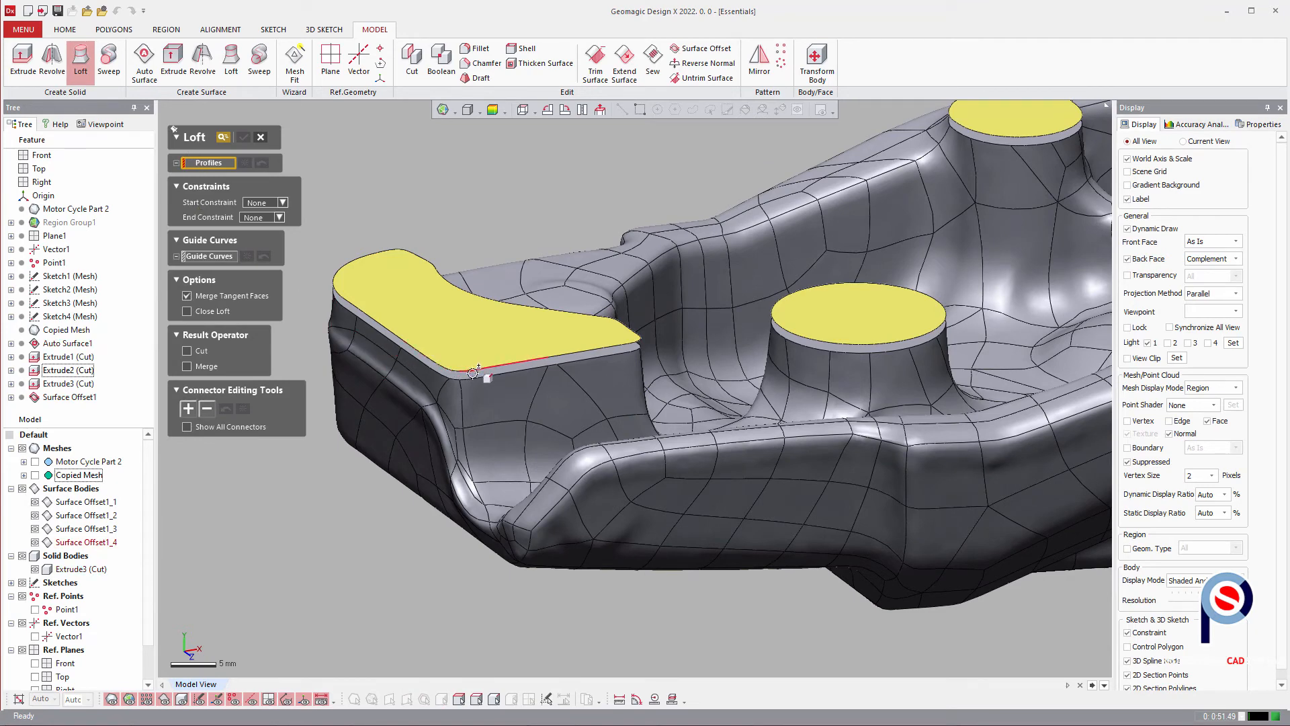
scroll(472, 373, "up", 3)
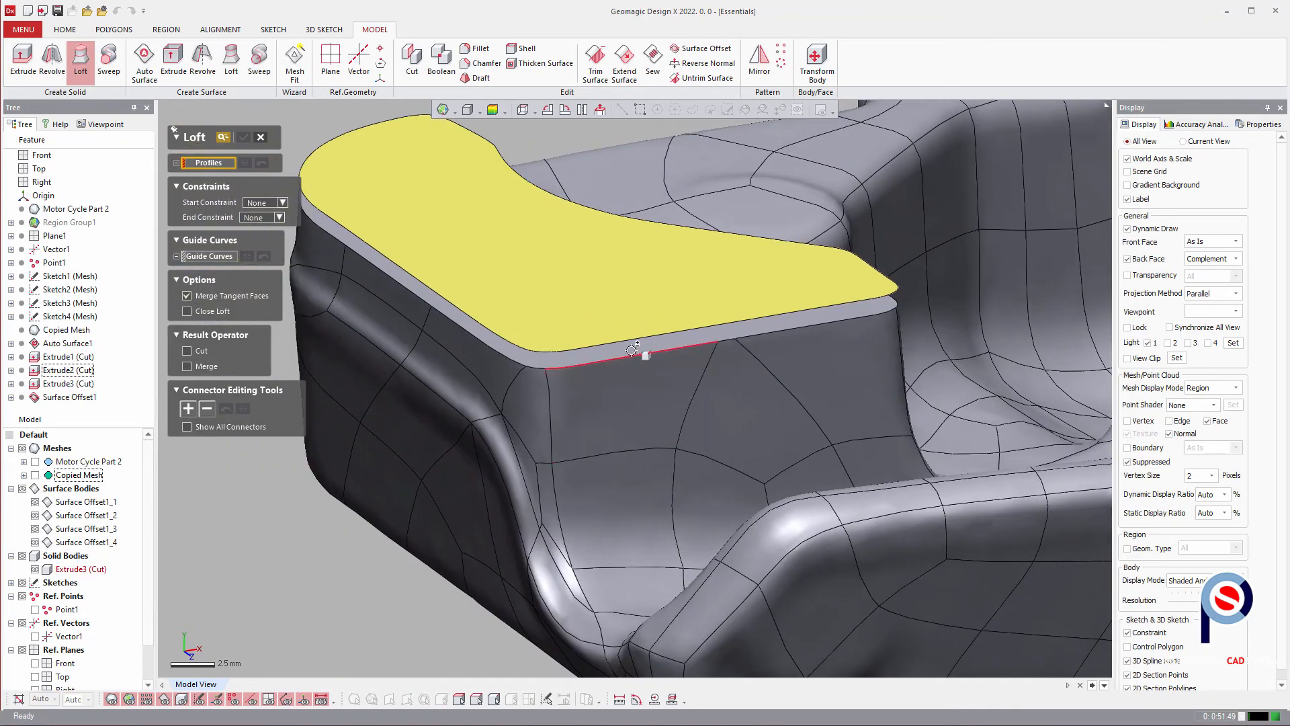
left_click(634, 330)
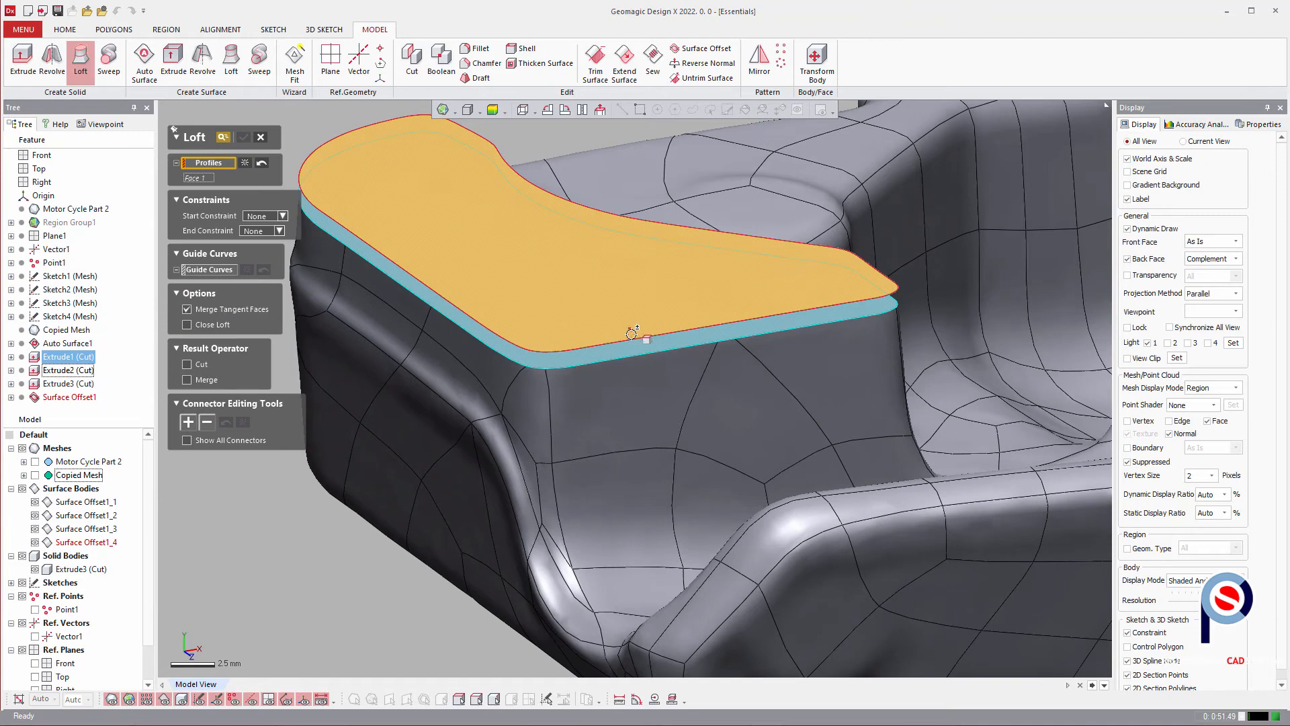
left_click(632, 333)
scroll(605, 363, "down", 3)
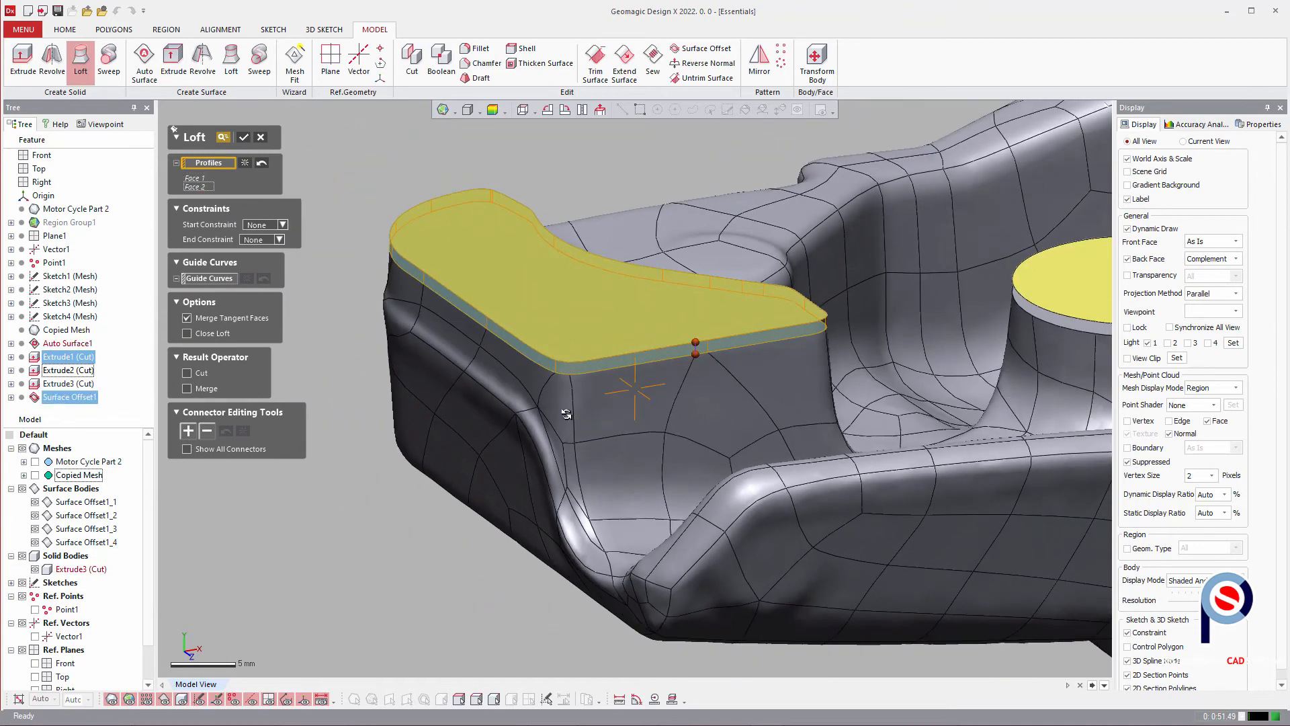
left_click(243, 139)
- Loft a solid between the middle boss's top face and the offset surface above it
right_click_drag(858, 302, 375, 309, "ctrl")
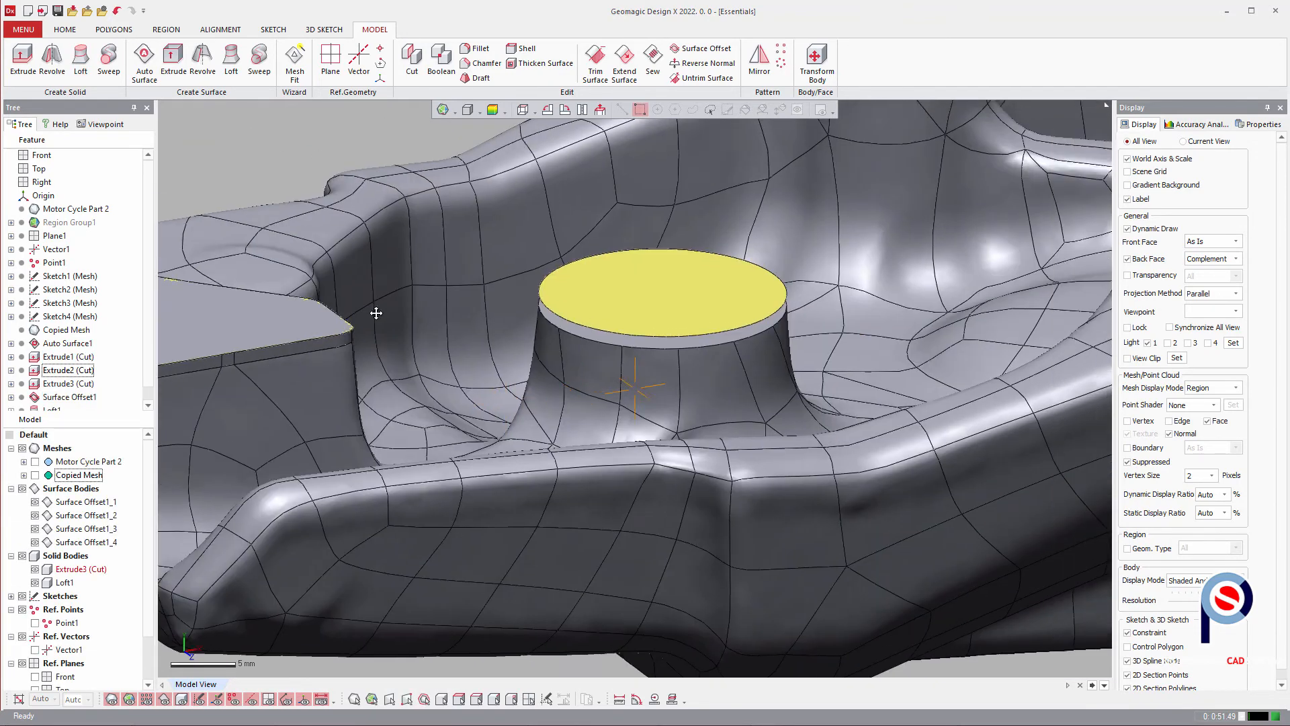
key("Return")
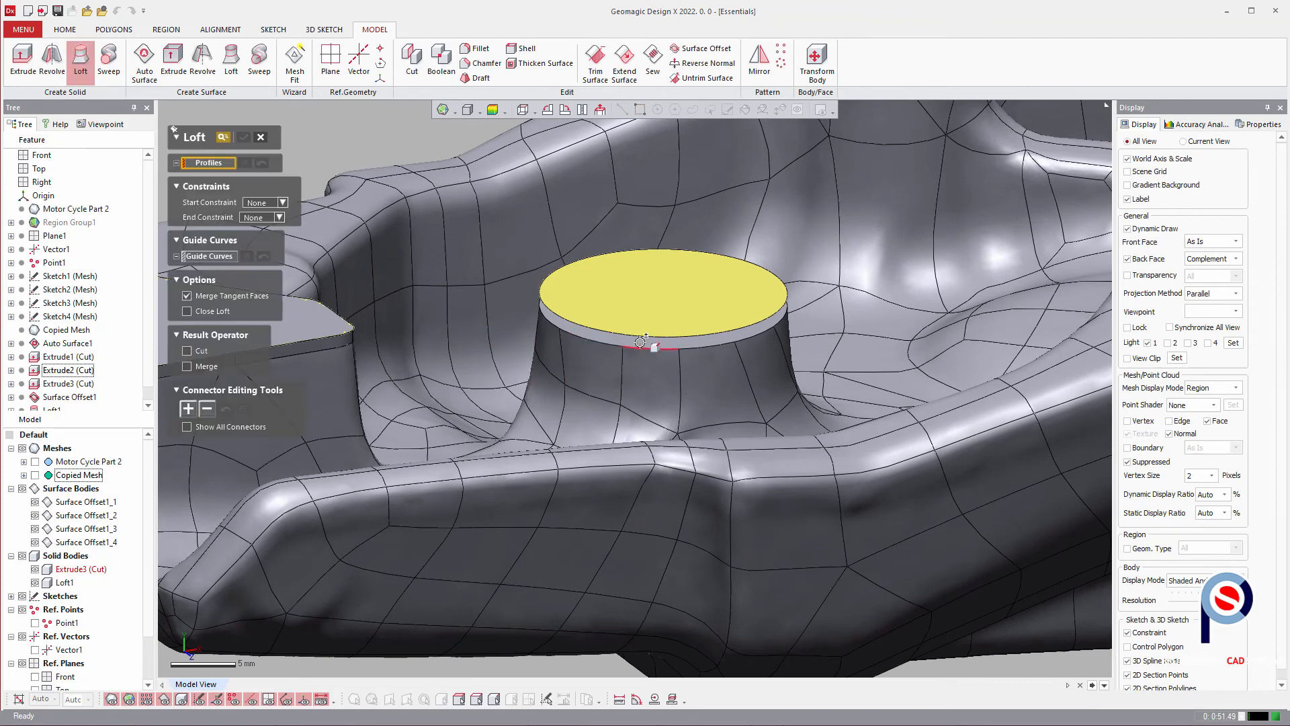
left_click(642, 326)
left_click(642, 326)
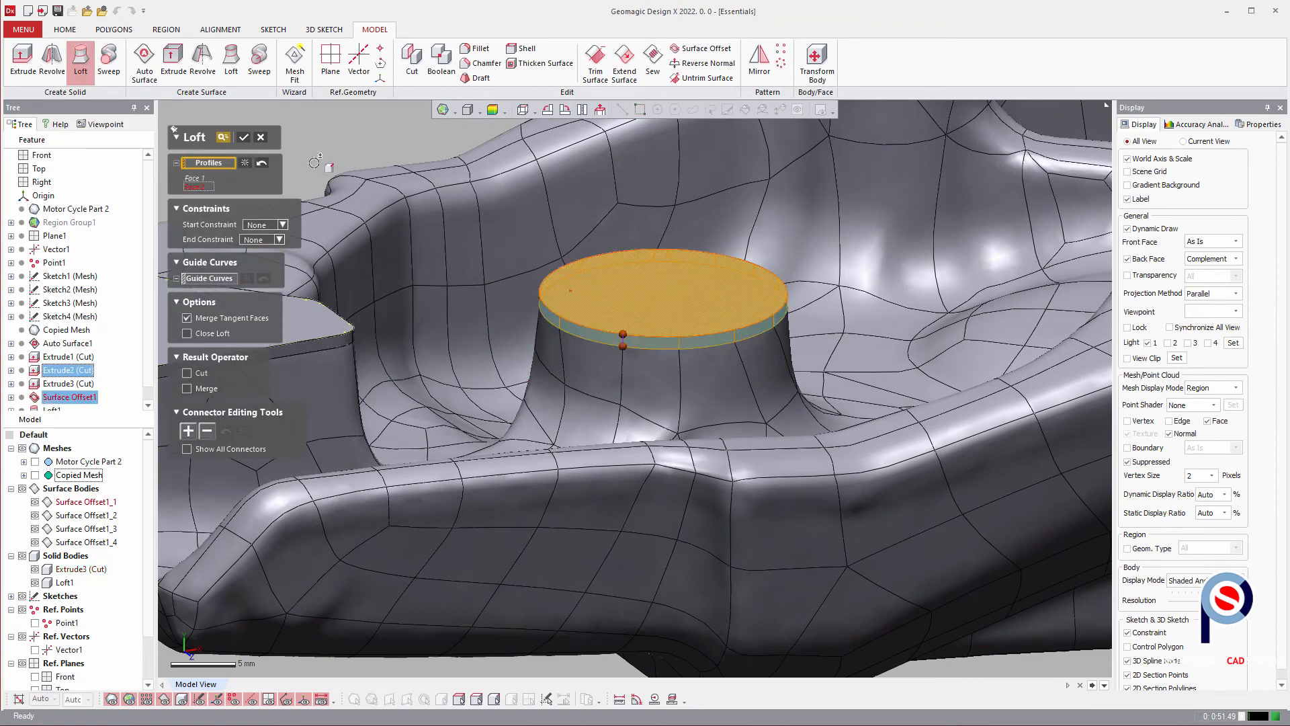
- Loft a solid between the top face of the low boss beside the diagonal rib and its offset surface
right_click_drag(807, 302, 164, 485, "ctrl")
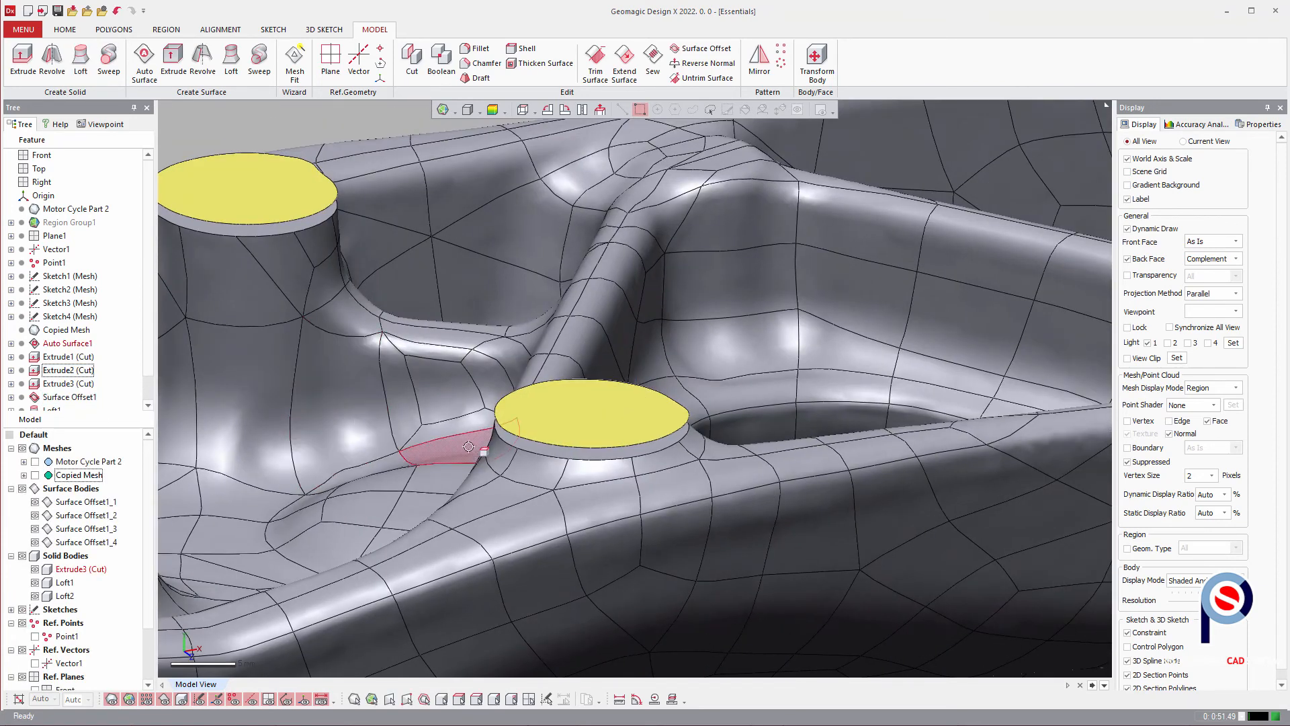
key("ctrl+space")
left_click(534, 443)
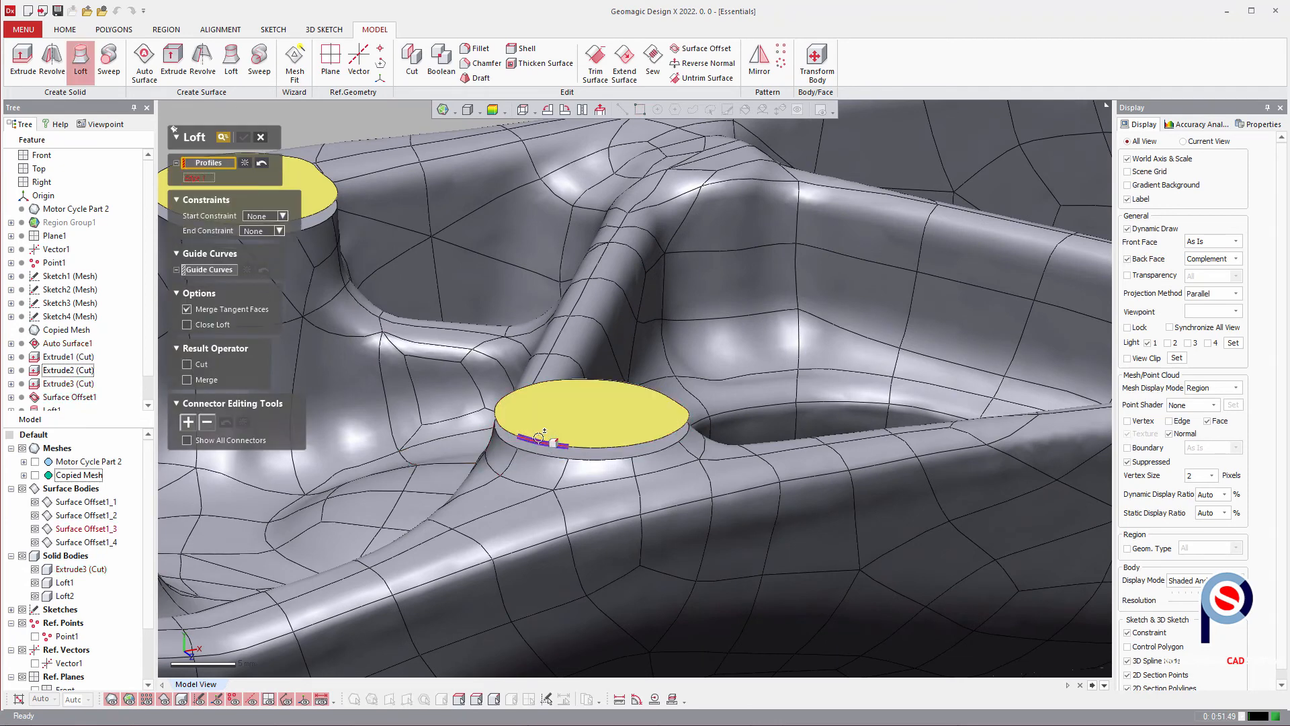
left_click(245, 163)
left_click(571, 439)
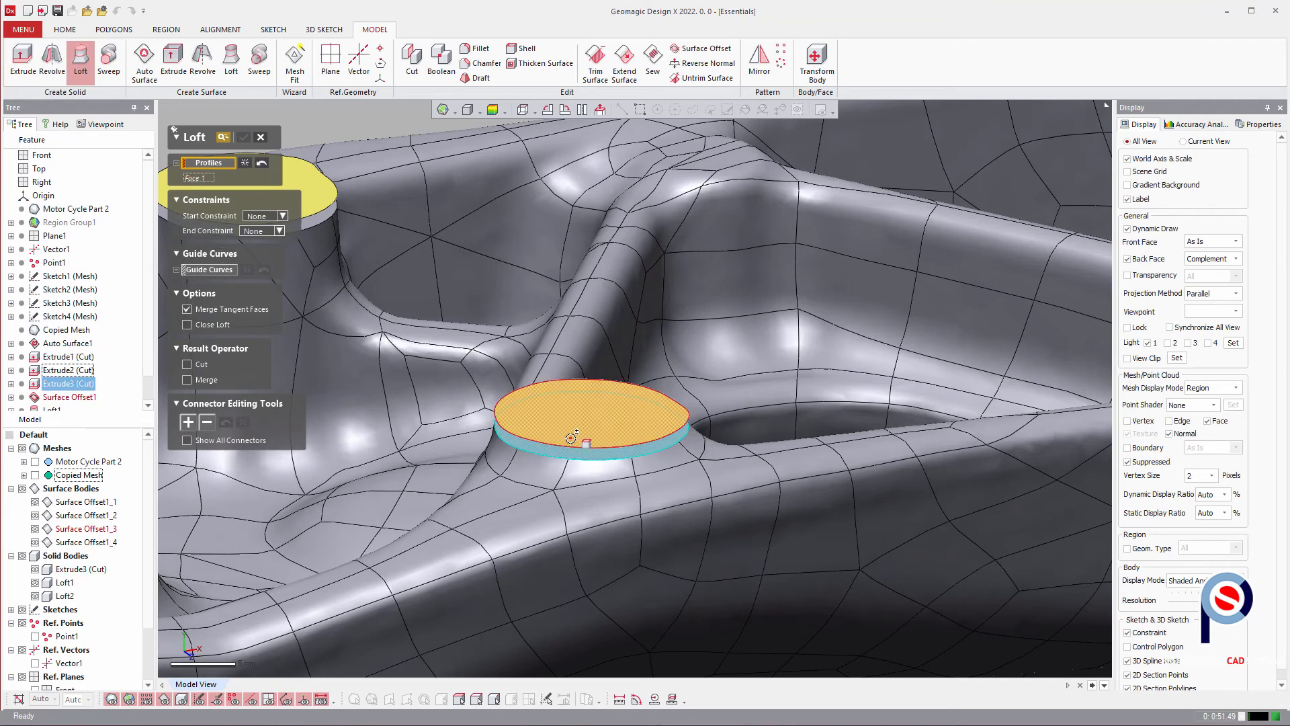
key("Return")
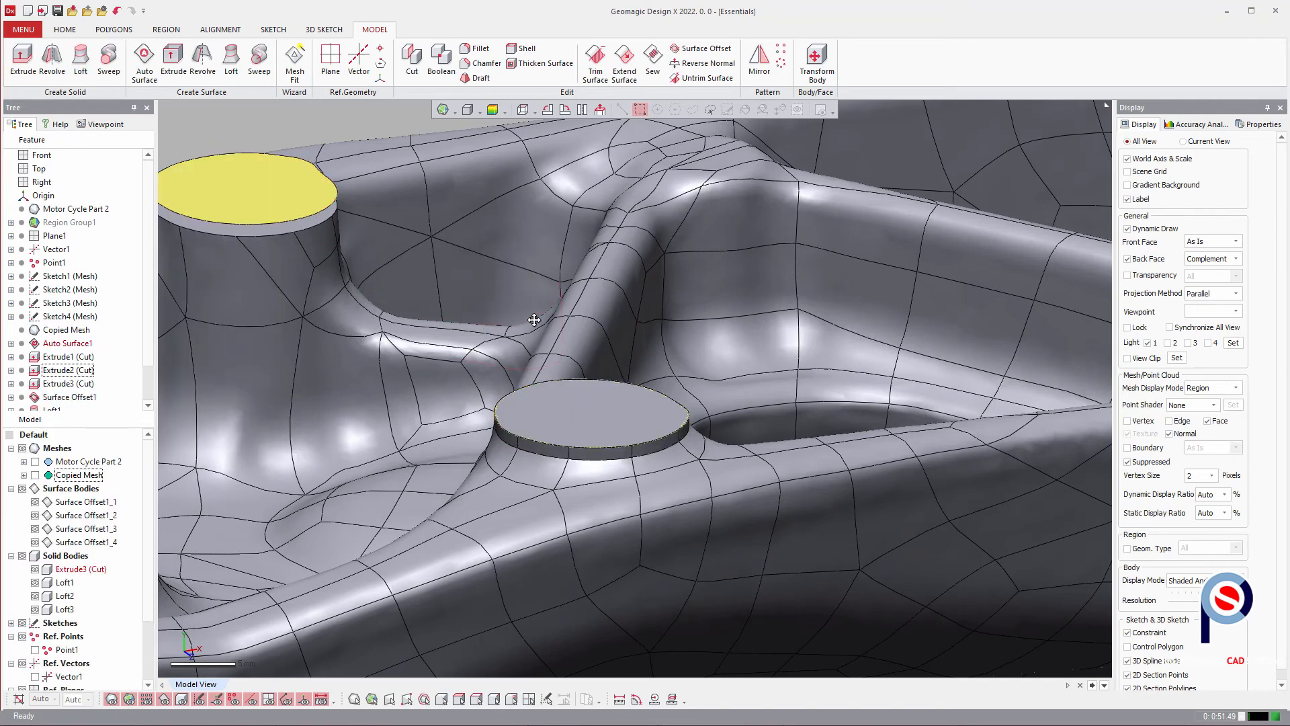
- Loft a solid between the top face of the tall boss near the outer wall and its offset surface
right_click_drag(534, 320, 858, 340, "ctrl")
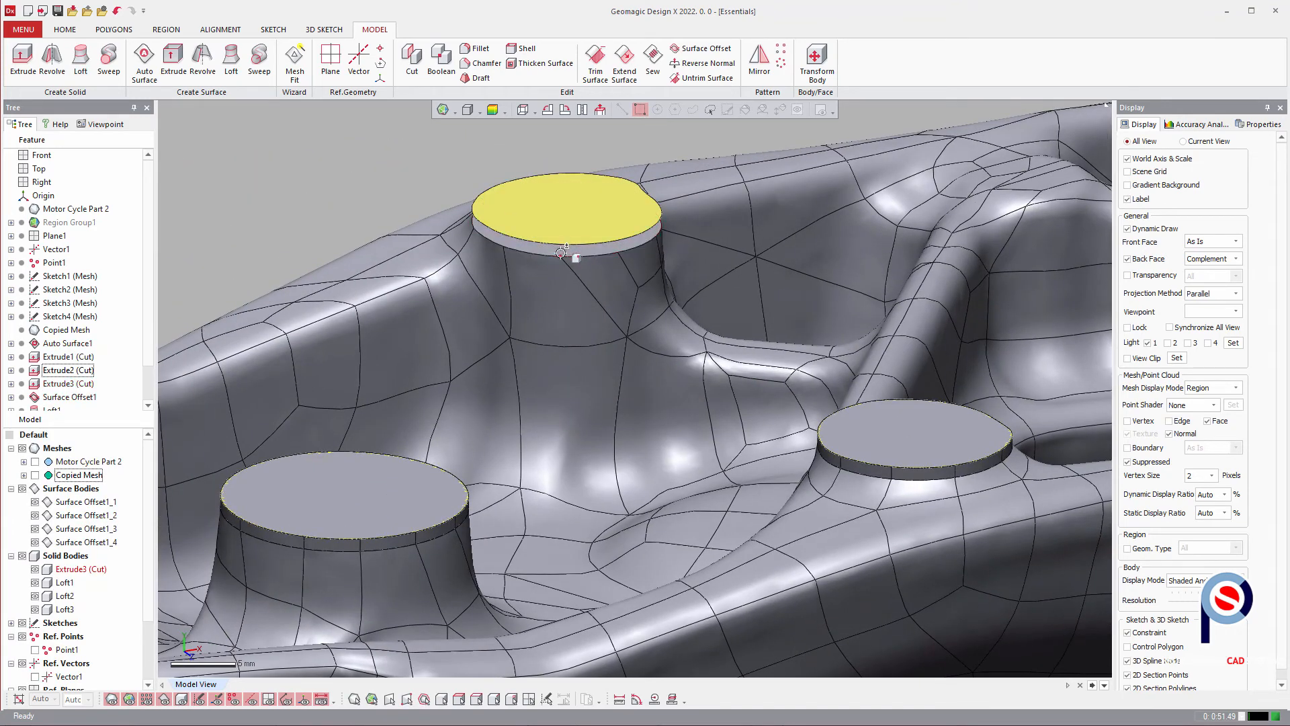
key("ctrl+space")
left_click(561, 252)
left_click(539, 201)
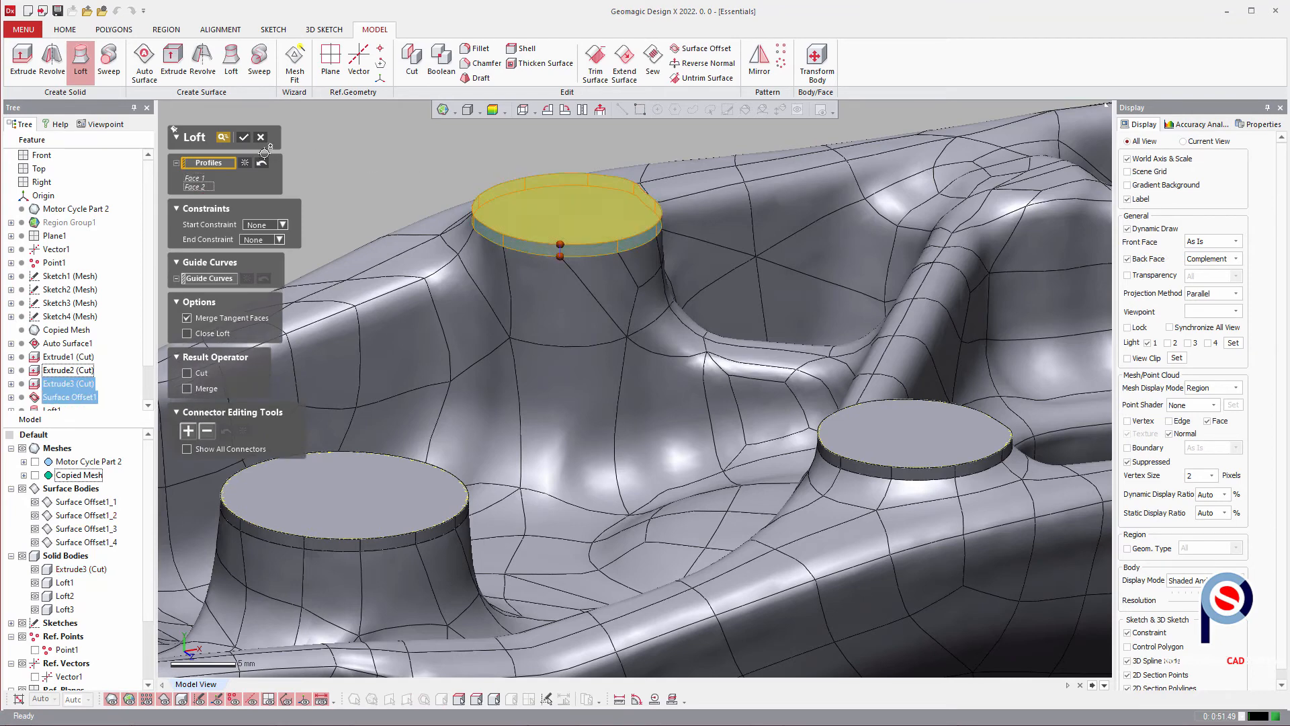
left_click(244, 139)
- Hide all four Surface Offset1 surface bodies
scroll(599, 293, "down", 4)
right_click_drag(599, 294, 682, 436)
right_click_drag(682, 436, 596, 401, "ctrl")
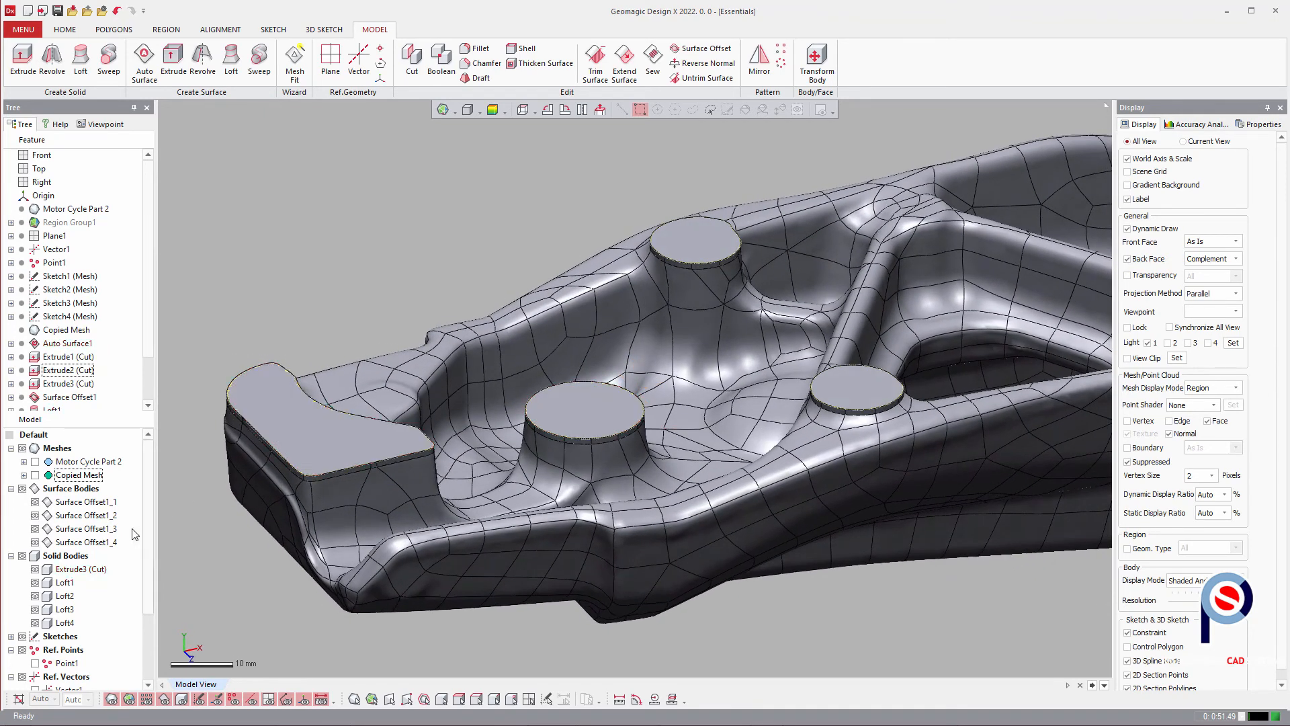
left_click(34, 502)
left_click(35, 515)
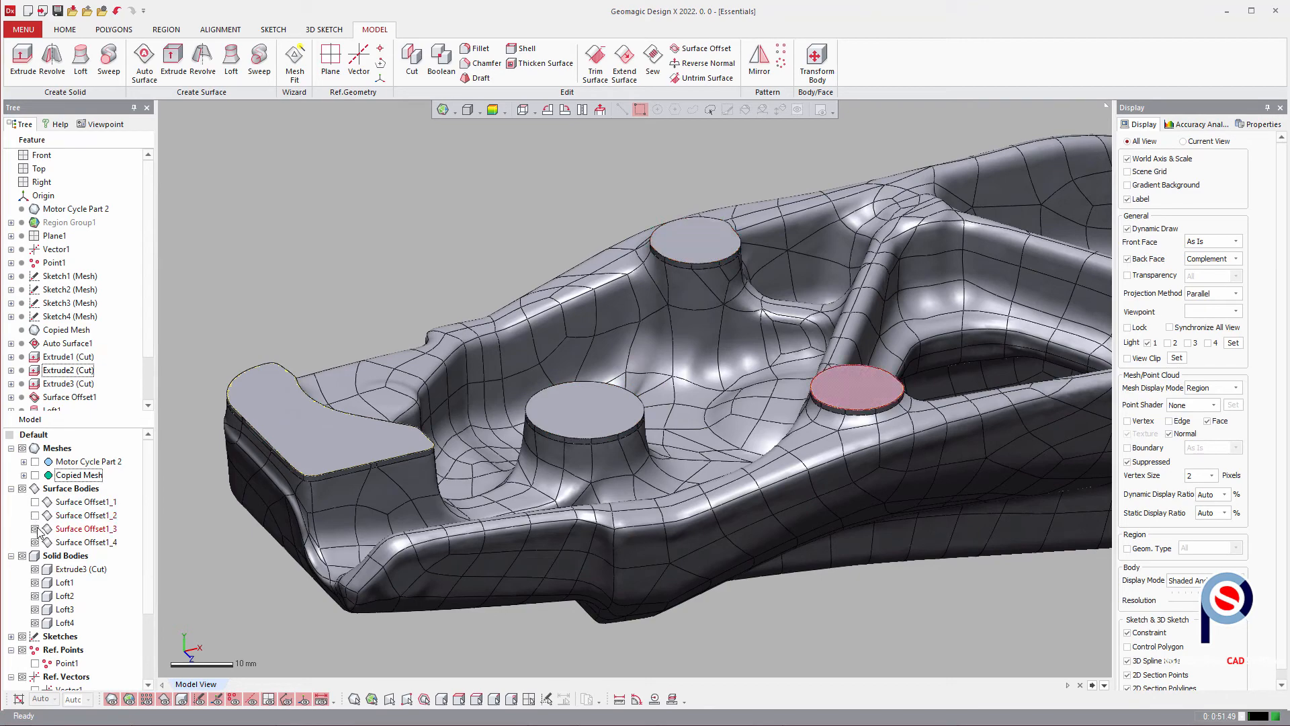
left_click(34, 529)
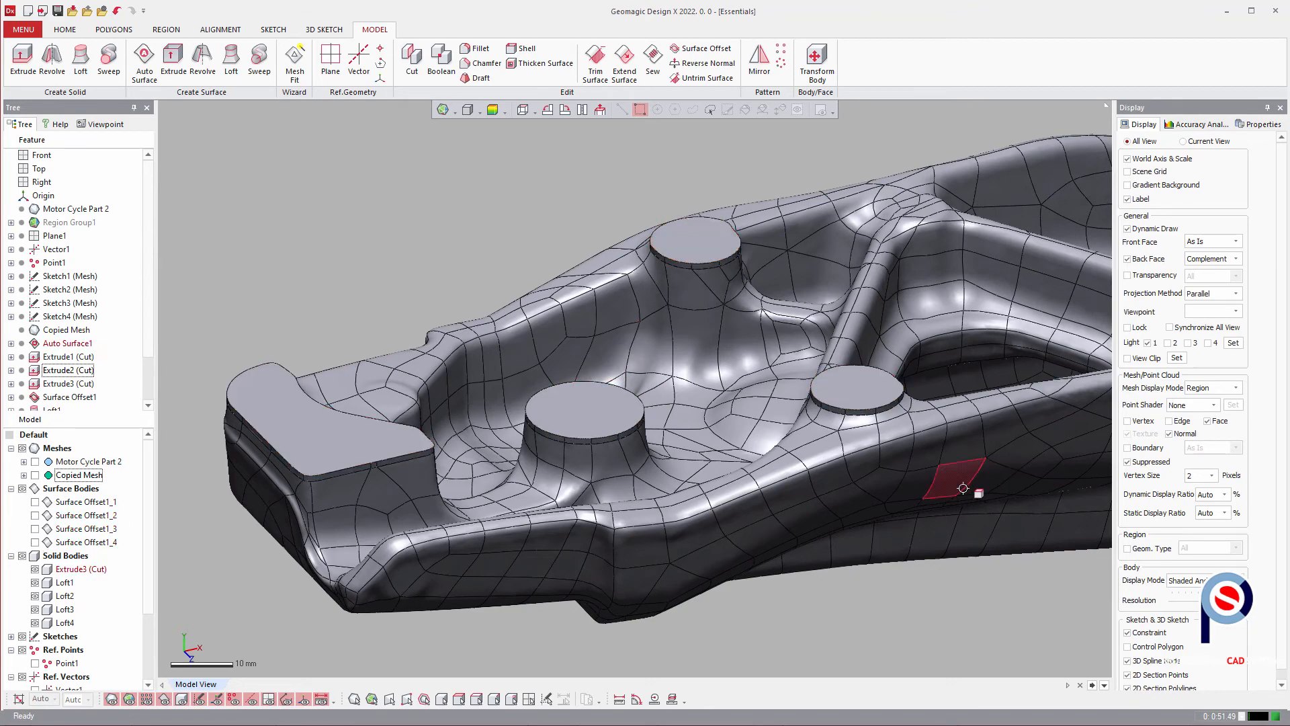
- Start a solid extrusion from the Sketch4 circle on the flat face at the part's far end
mouse_move(612, 367)
right_mouse_down()
mouse_move(656, 388)
mouse_move(775, 556)
mouse_move(676, 570)
mouse_move(790, 450)
mouse_move(708, 484)
mouse_move(739, 471)
mouse_move(692, 469)
right_mouse_up()
scroll(656, 388, "down", 1)
scroll(790, 451, "down", 2)
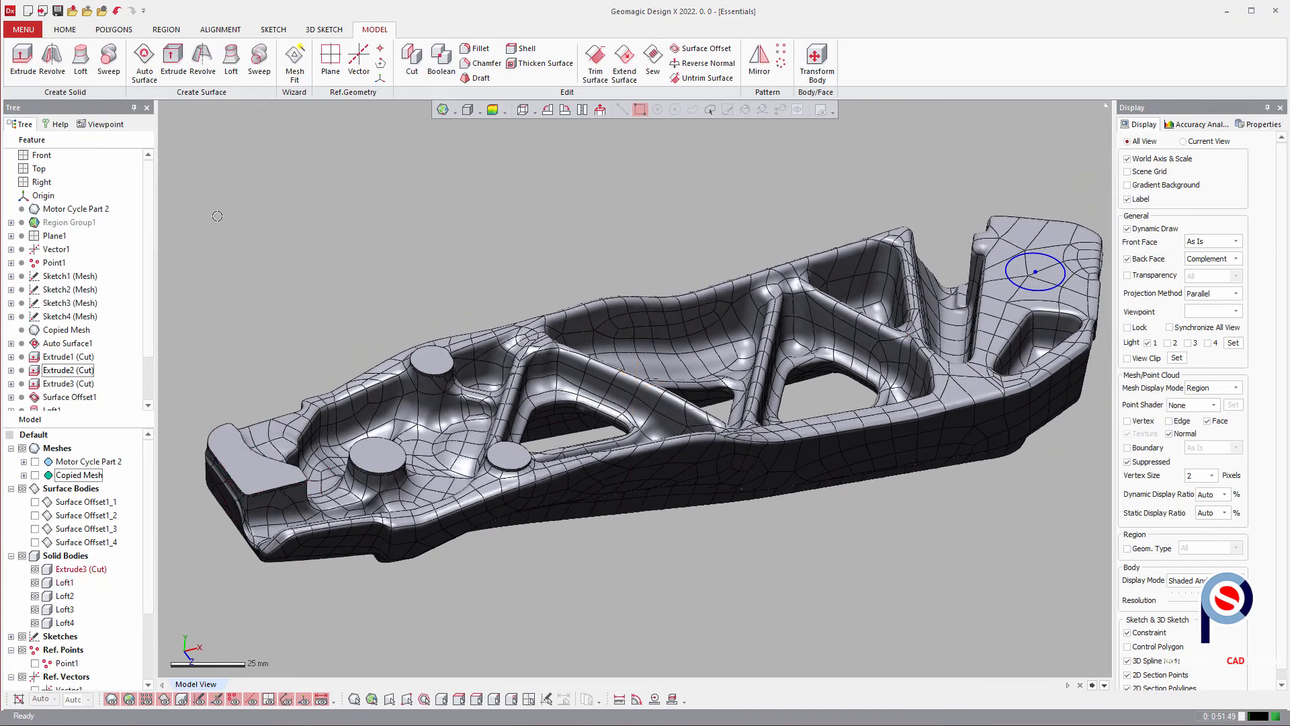
left_click(23, 59)
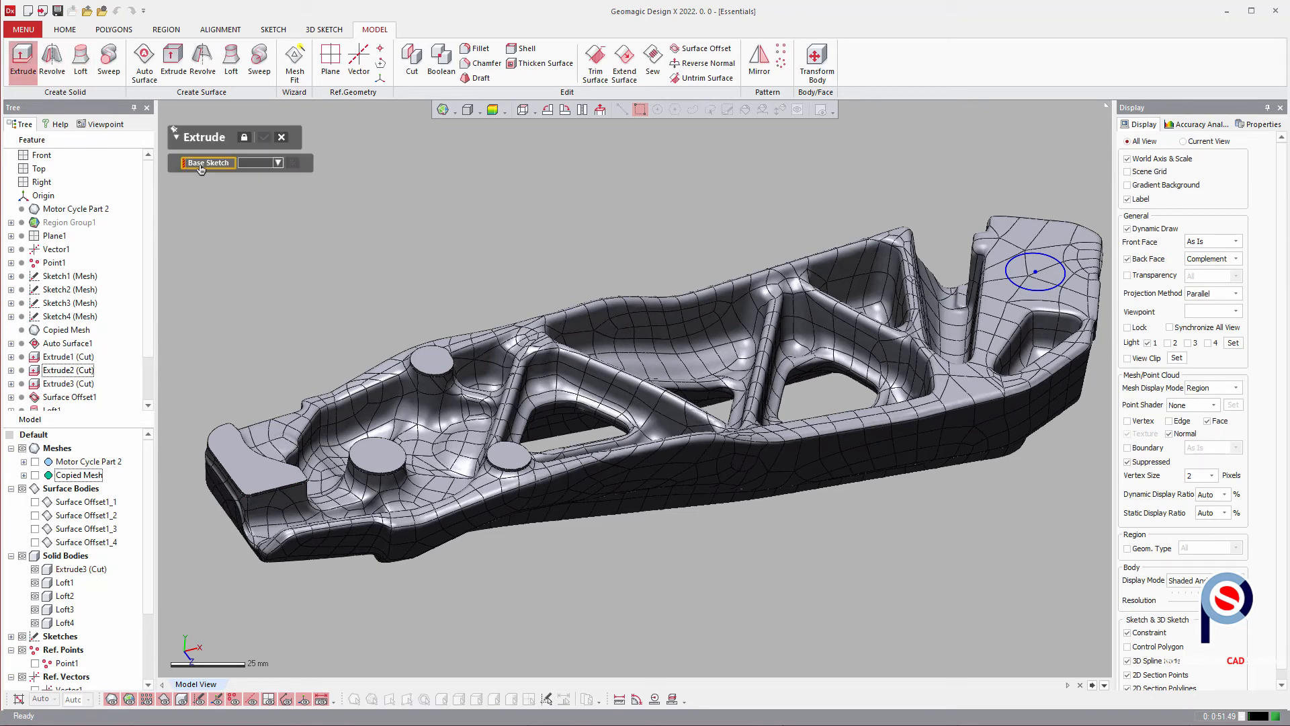
left_click(1033, 272)
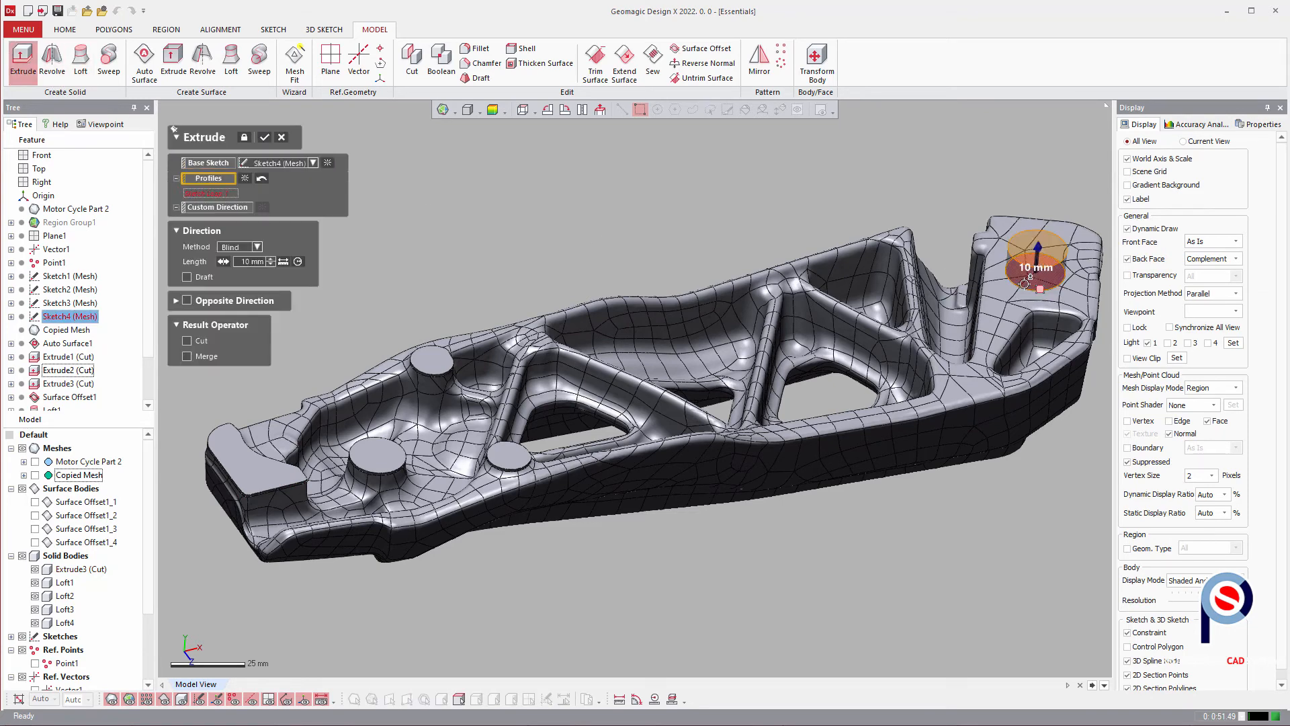
- Show Sketch1, Sketch2 and Sketch3 while keeping the Sketch4 extrusion open
mouse_move(625, 314)
middle_mouse_down()
mouse_move(723, 303)
mouse_move(699, 301)
middle_mouse_up()
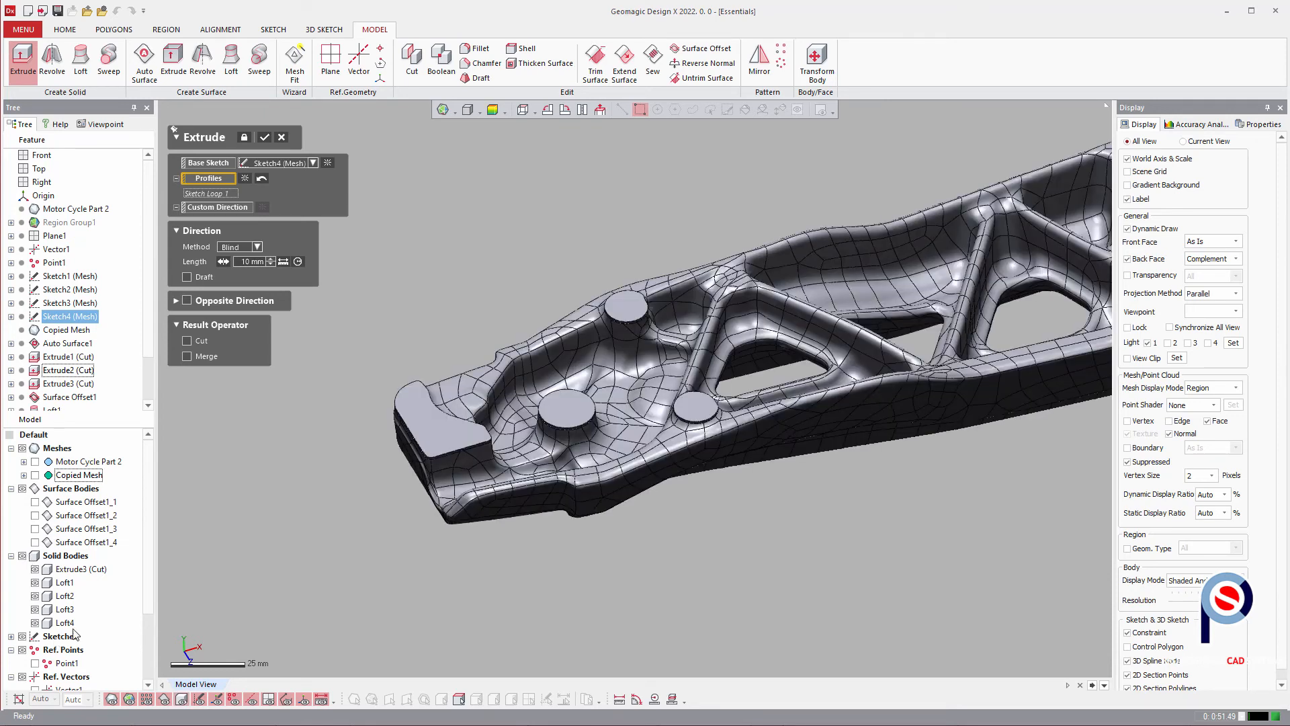
scroll(75, 634, "down", 1)
left_click(11, 597)
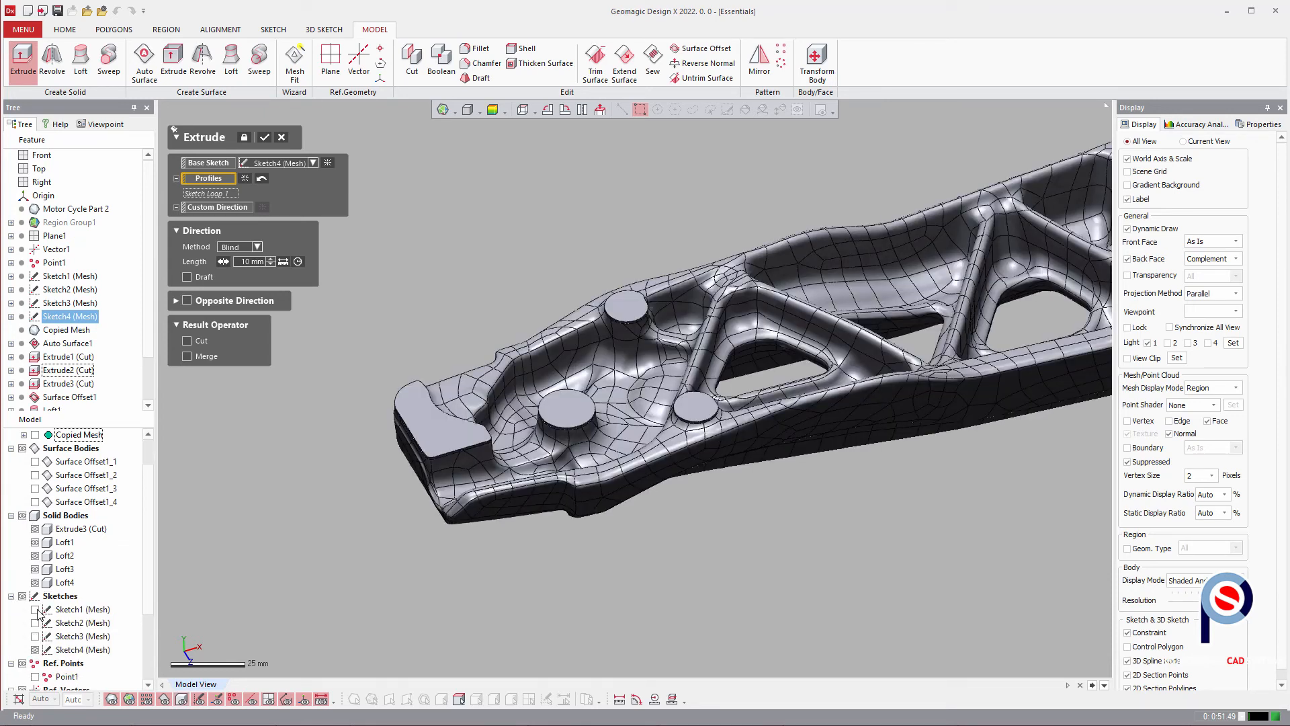
left_click(34, 610)
left_click(35, 623)
left_click(35, 637)
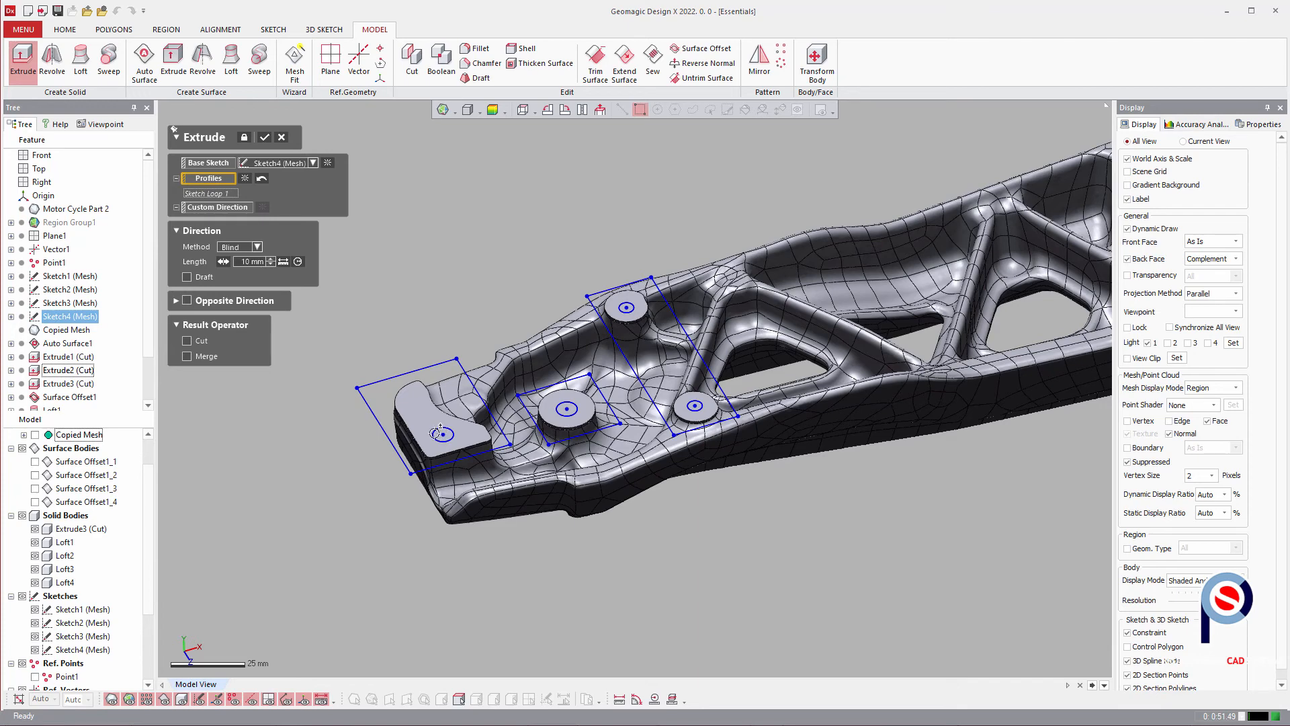
- Cut the Sketch4 circle through the far end with the direction reversed, 57.5 mm long and 36.5 mm in the opposite direction
right_click_drag(995, 369, 563, 442, "ctrl")
right_click_drag(769, 364, 742, 385)
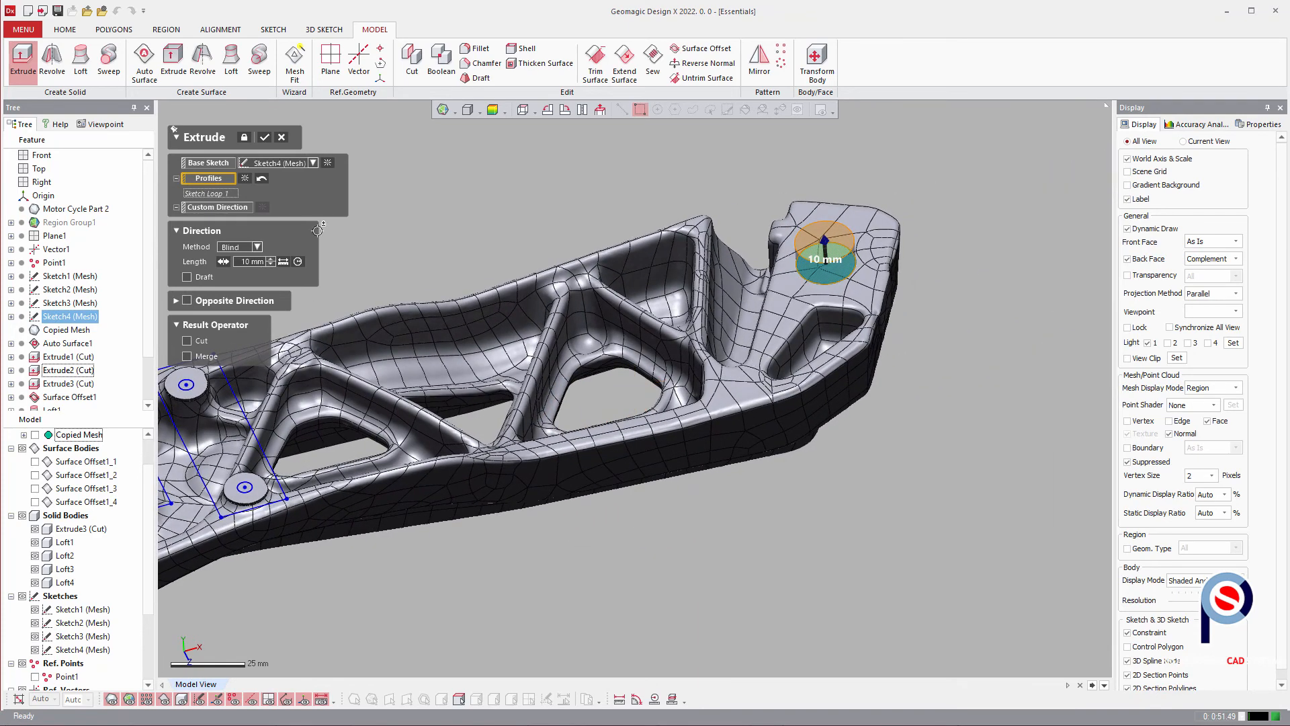
left_click(187, 302)
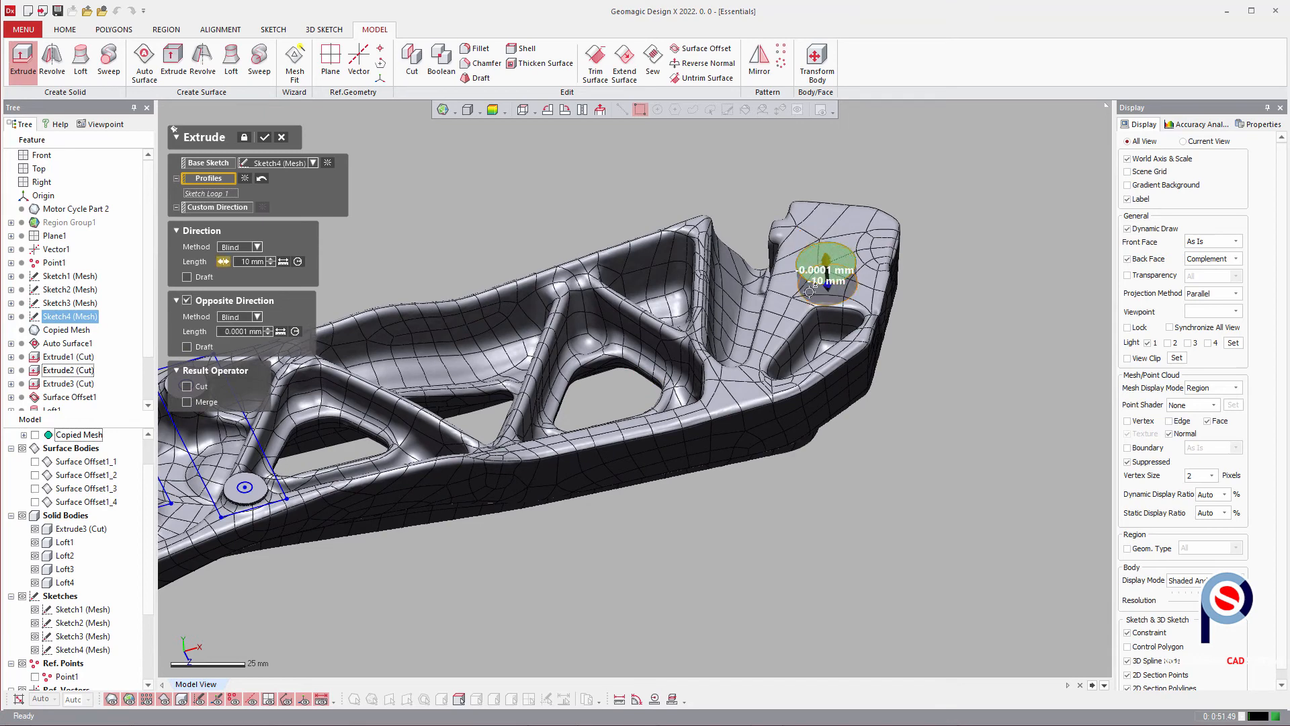
left_click_drag(826, 260, 821, 175)
right_click_drag(930, 394, 842, 295)
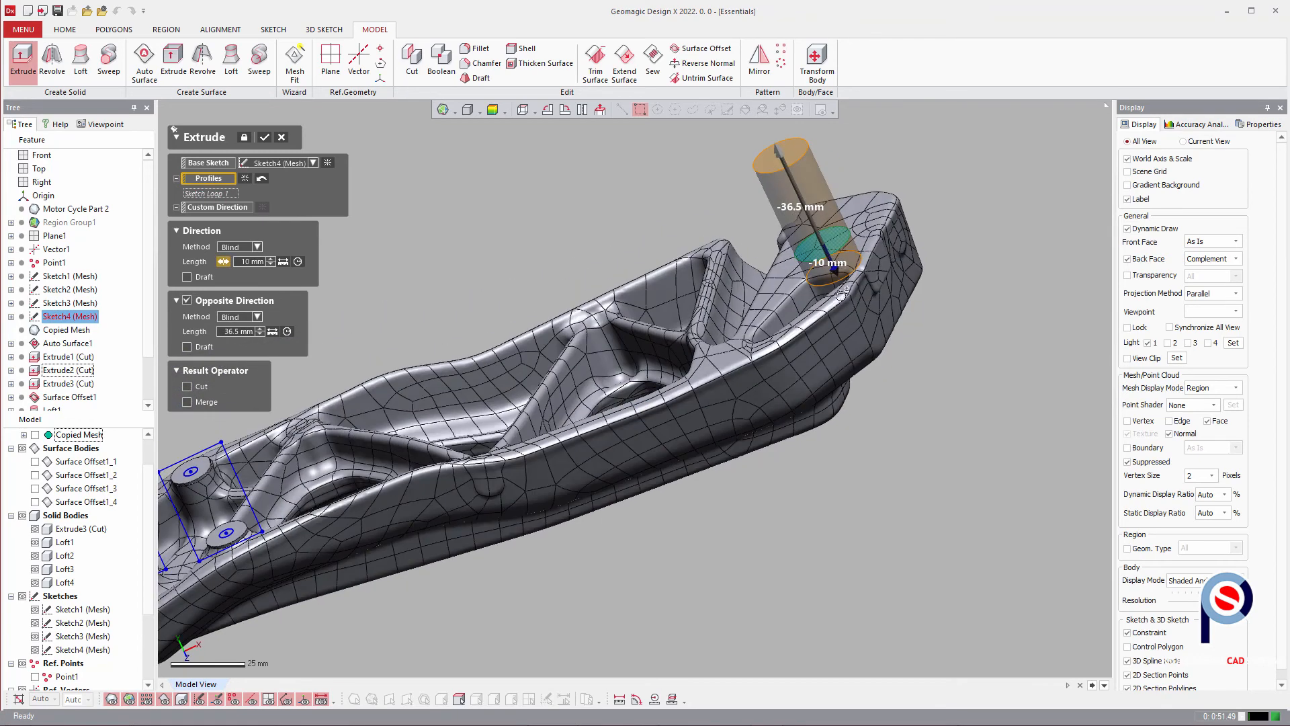
left_click_drag(838, 270, 889, 385)
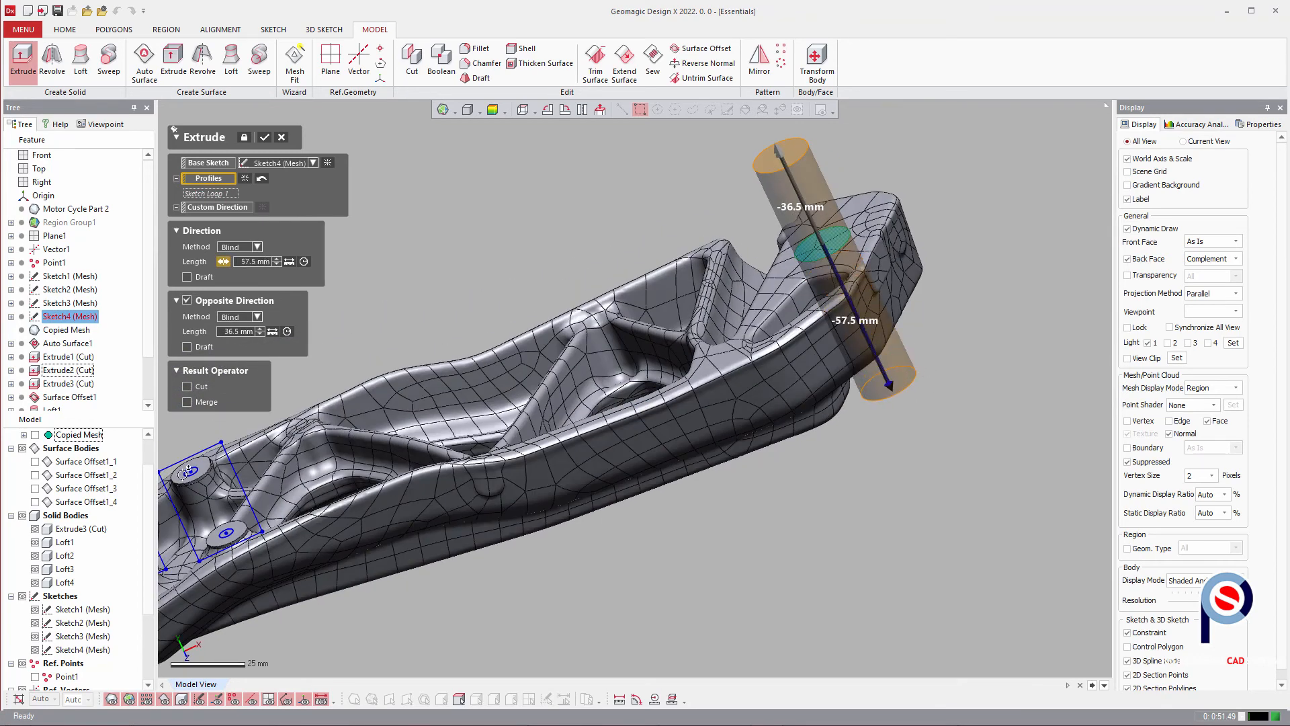
left_click(188, 387)
left_click(263, 137)
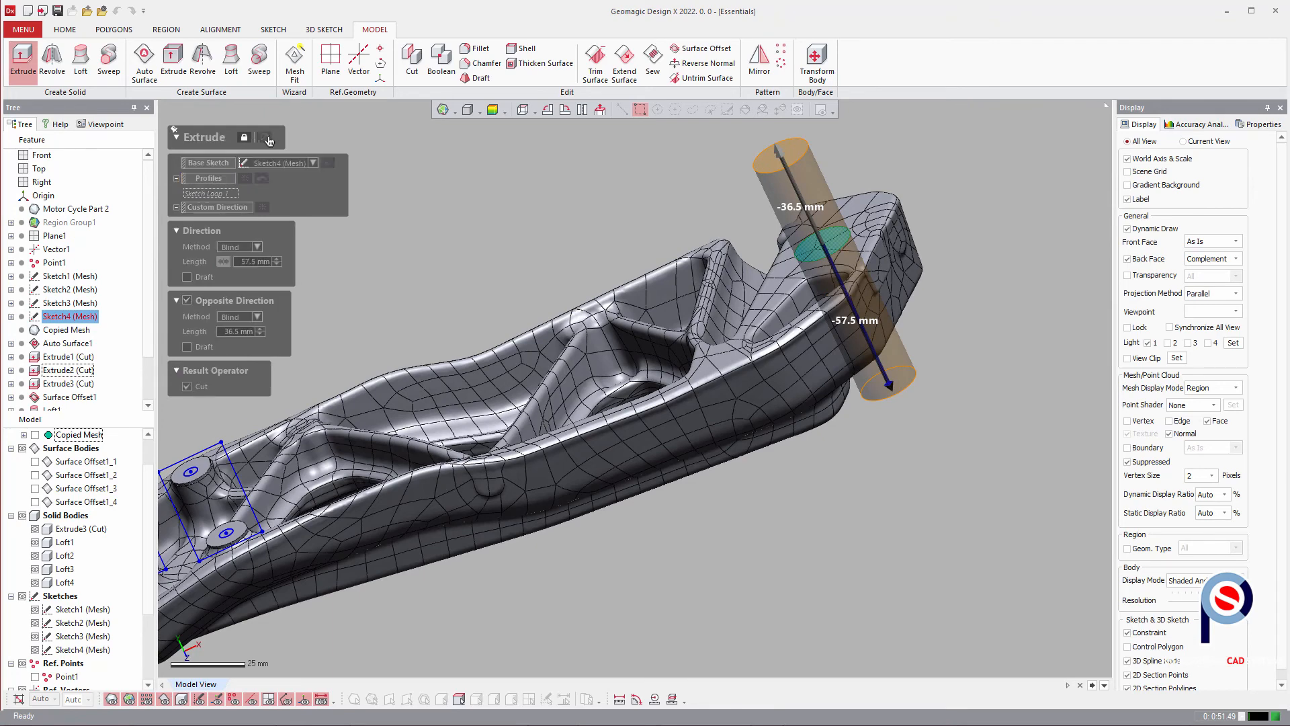
- Cut a hole through the end pad by extruding only Sketch1's small circle 57.5 mm, plus 36.5 mm in the opposite direction
mouse_move(723, 371)
right_mouse_down()
mouse_move(869, 420)
mouse_move(733, 379)
mouse_move(506, 367)
right_mouse_up()
left_click(23, 62)
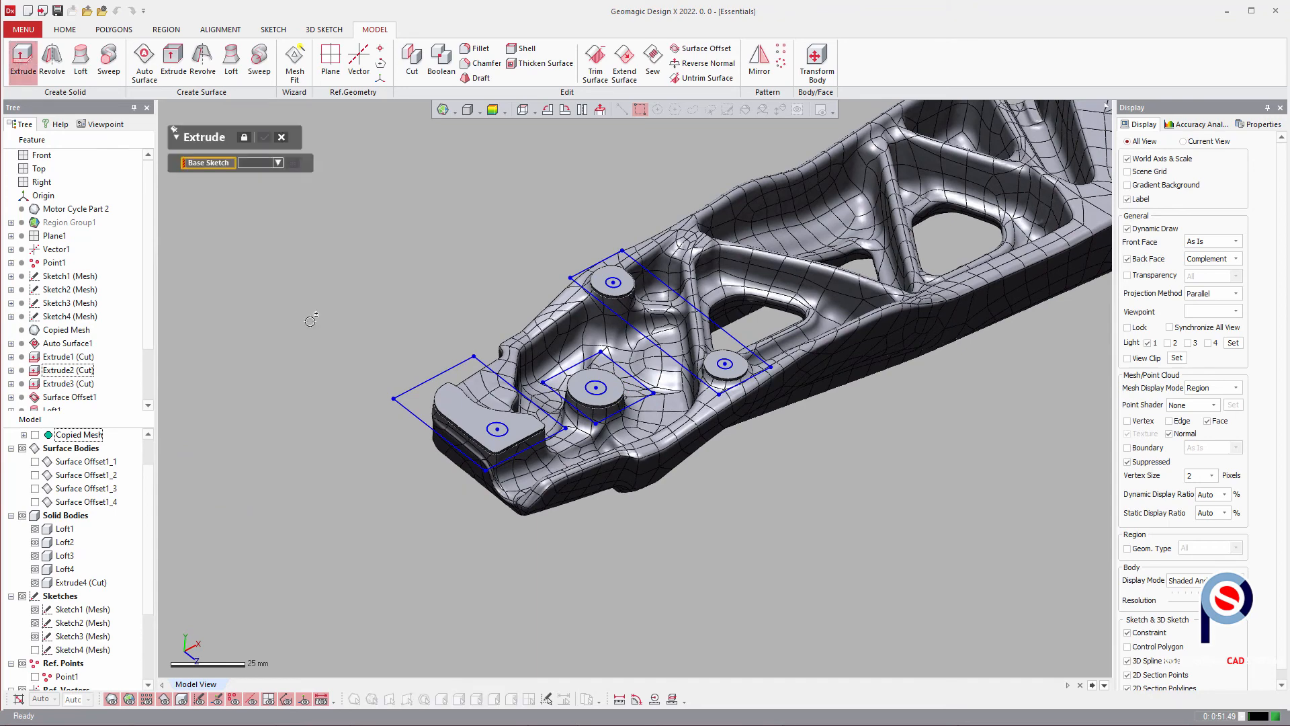
left_click(501, 428)
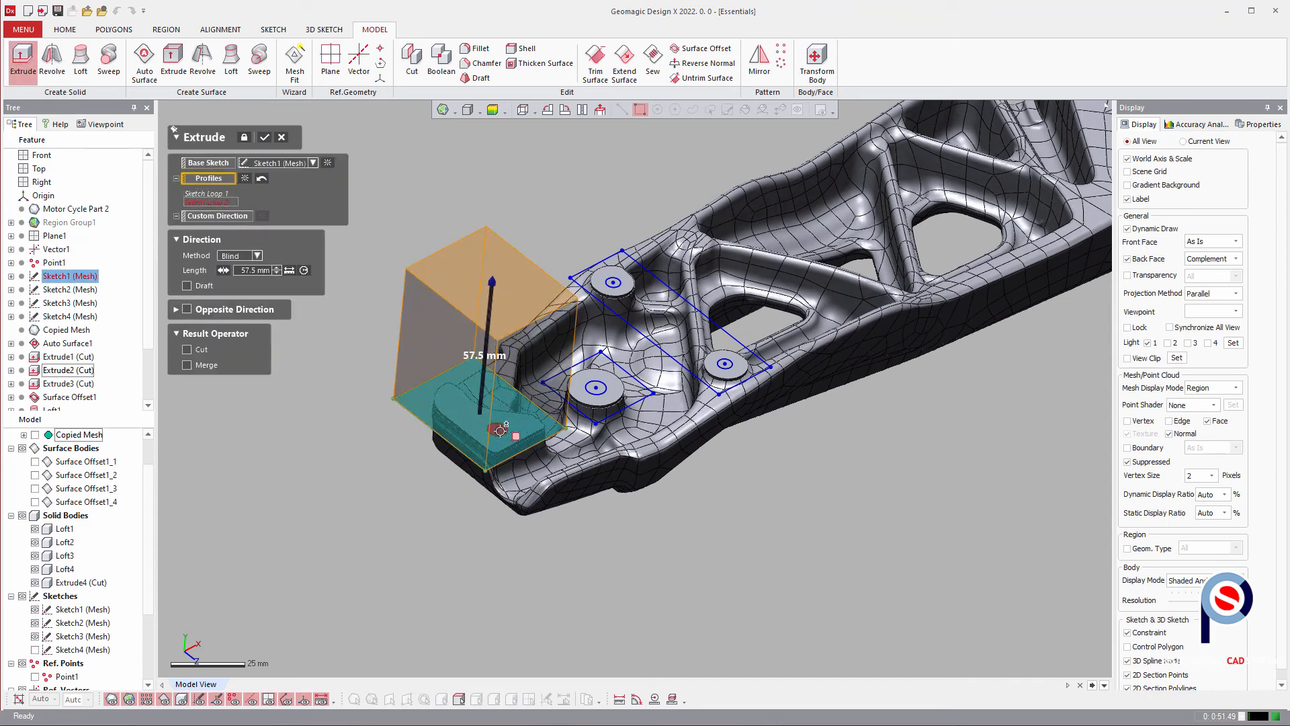
left_click(500, 429)
left_click(425, 411)
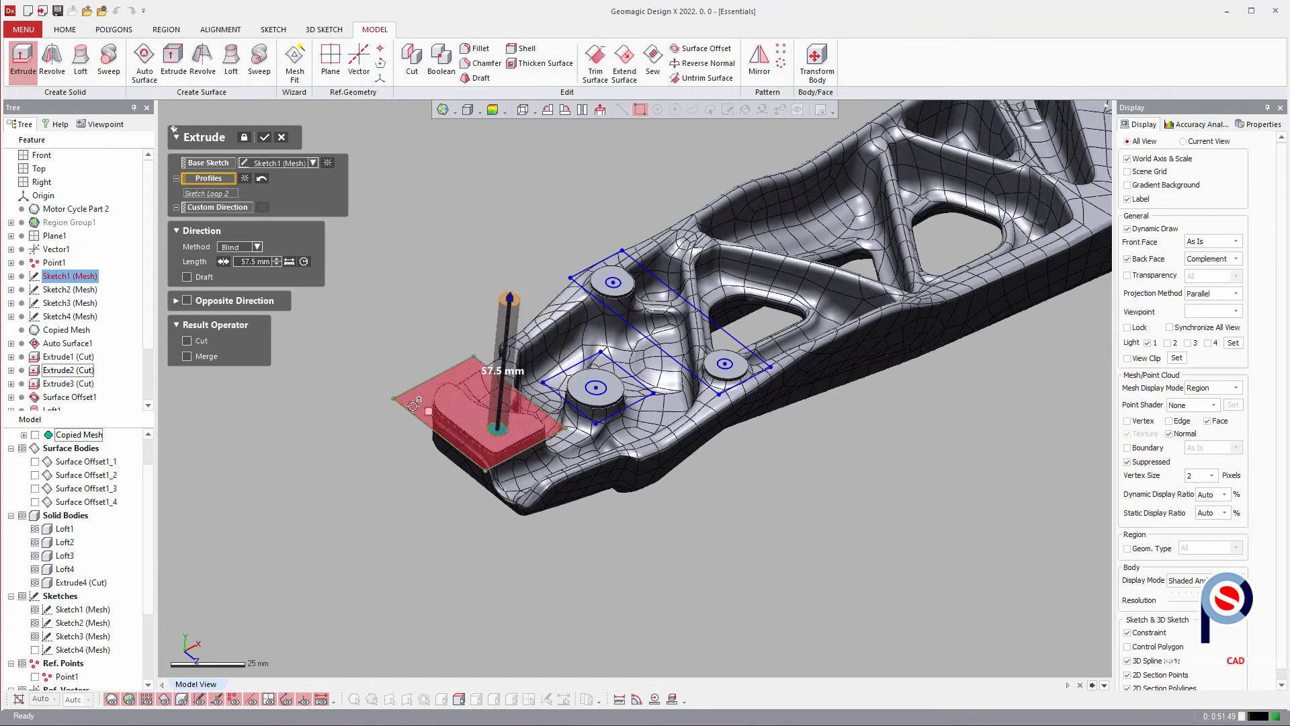
left_click(187, 302)
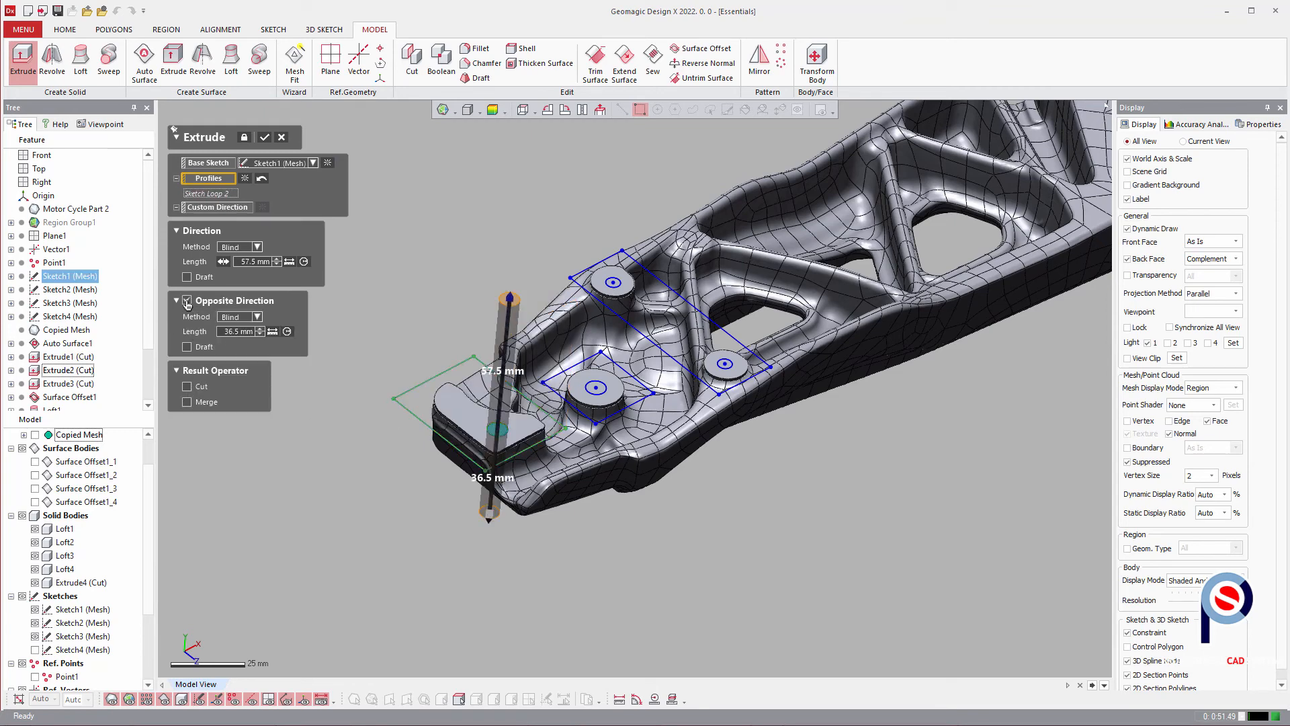
left_click(187, 387)
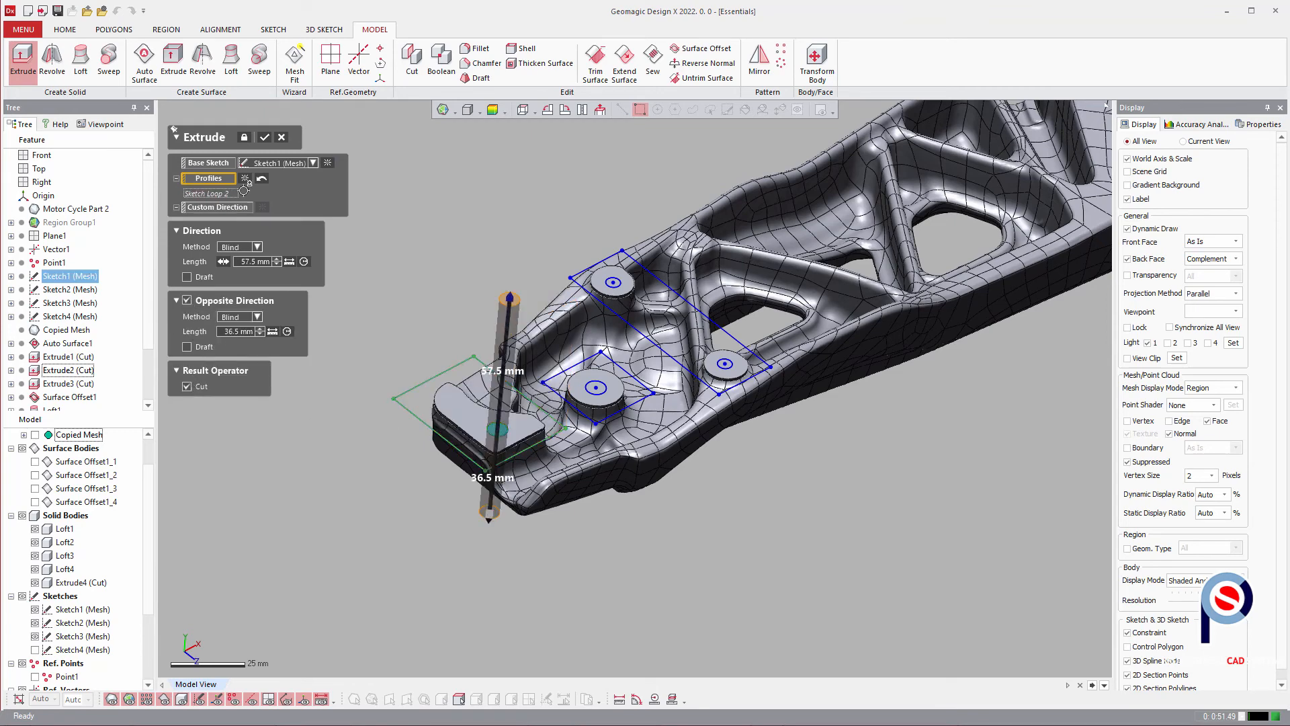
left_click(264, 138)
scroll(515, 384, "up", 5)
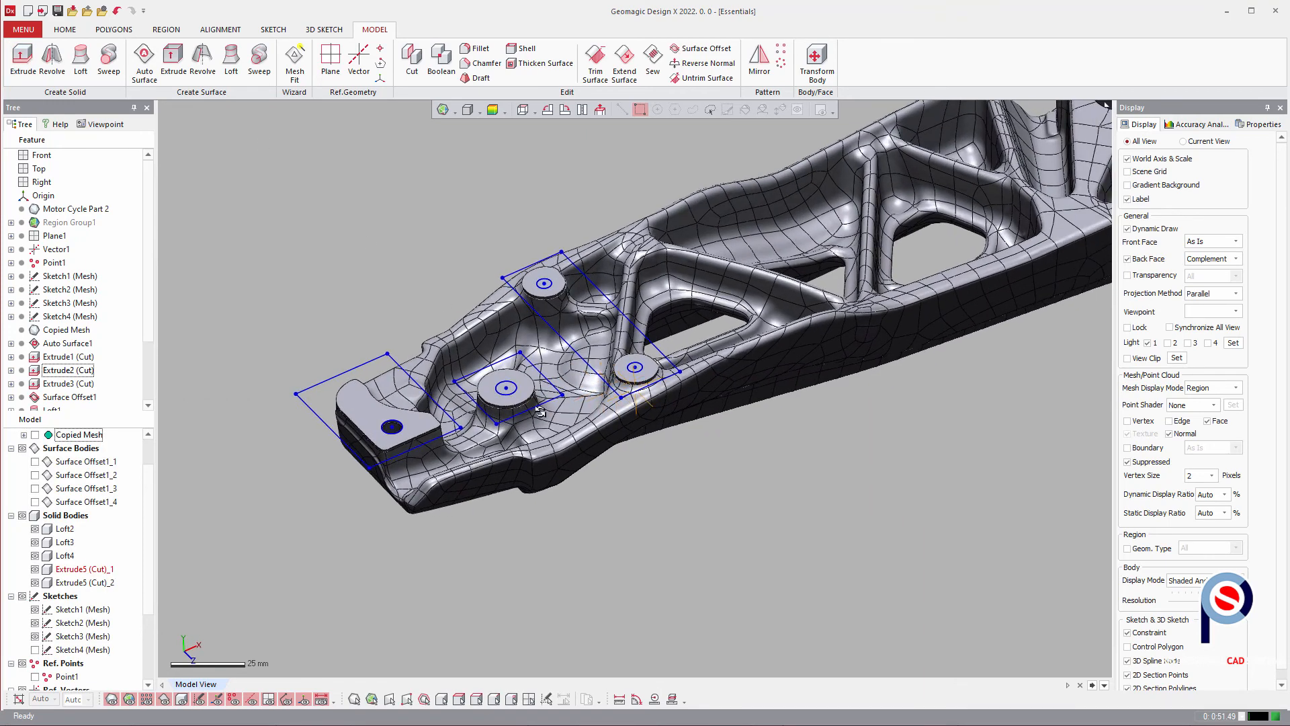
scroll(514, 384, "up", 1)
right_click_drag(515, 384, 584, 385, "ctrl")
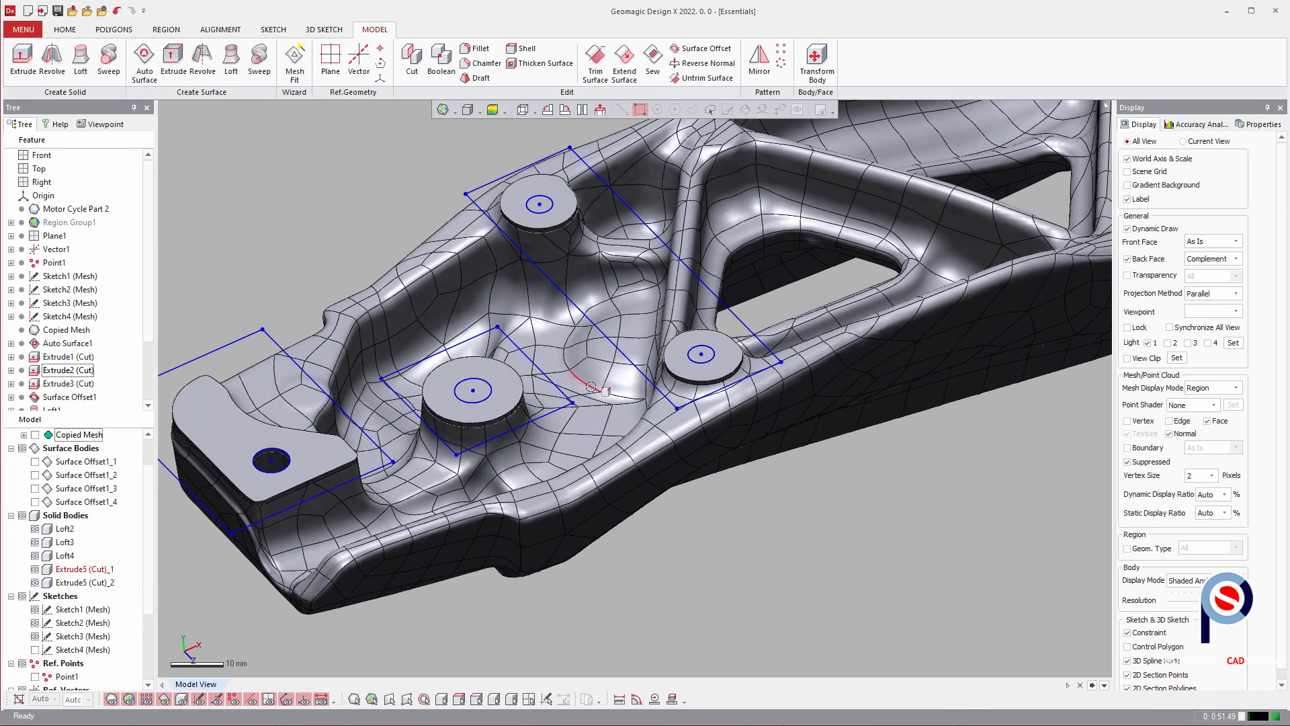
- Extrude only Sketch2's small circle as a solid 5 mm into the large boss, with the direction reversed
left_click(23, 58)
left_click(479, 401)
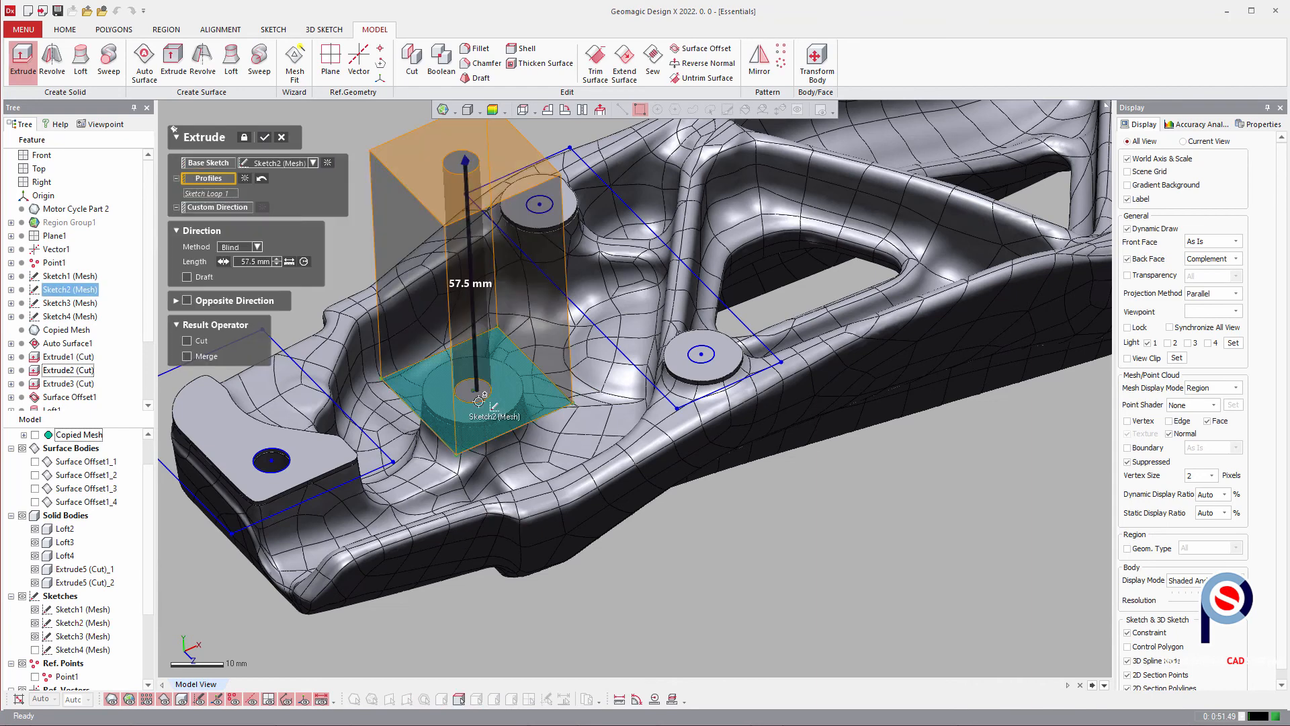
left_click(475, 395)
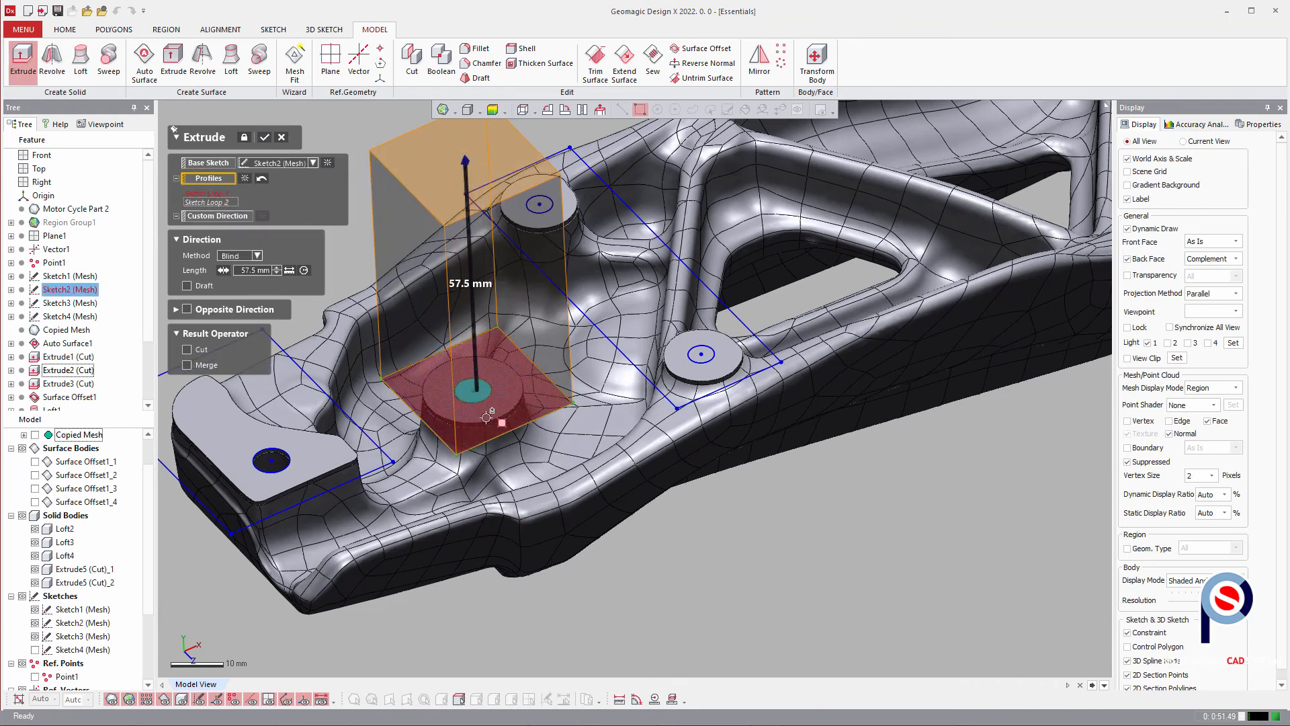
left_click(547, 402)
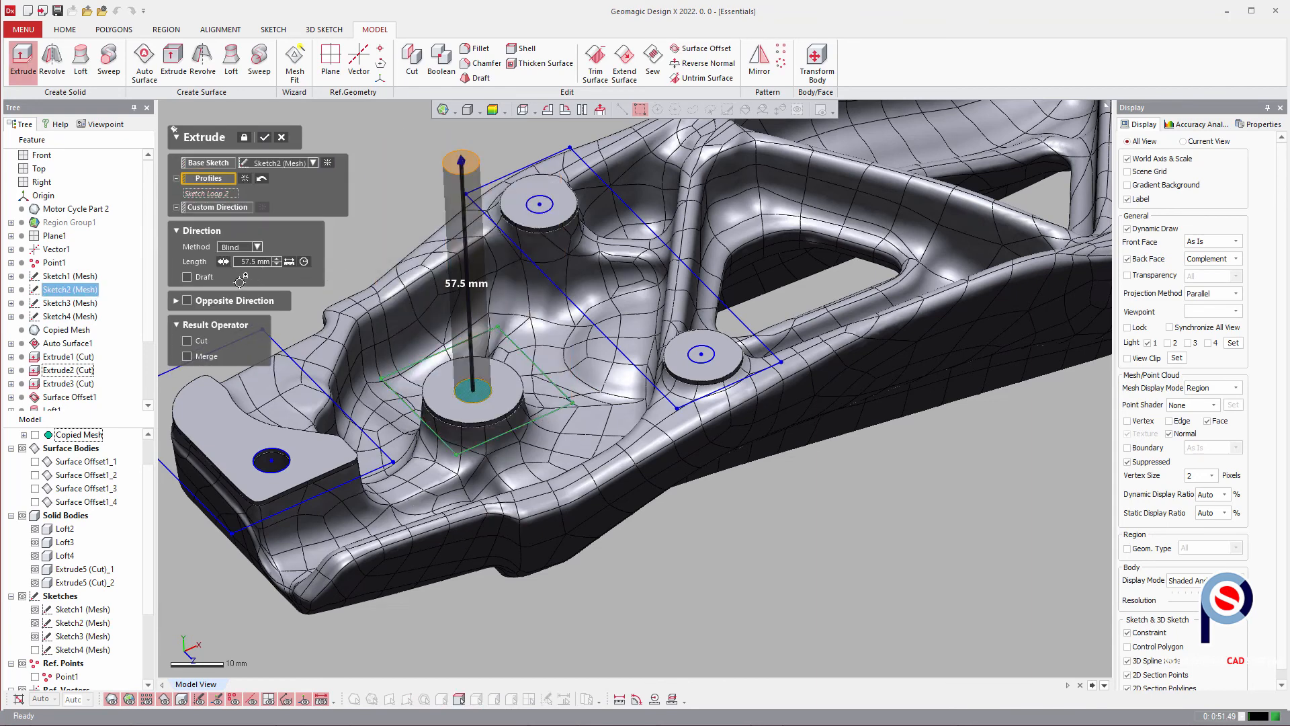
left_click(222, 262)
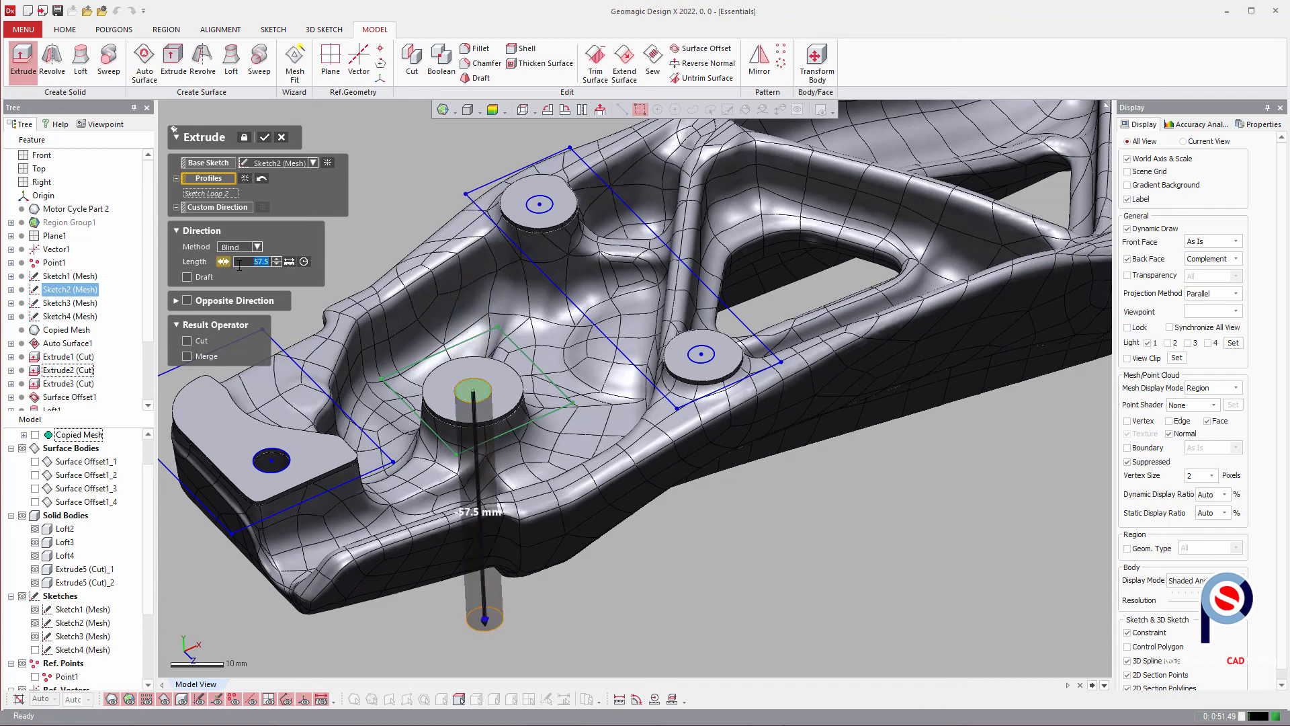
left_click(239, 265)
type("5")
key("Return")
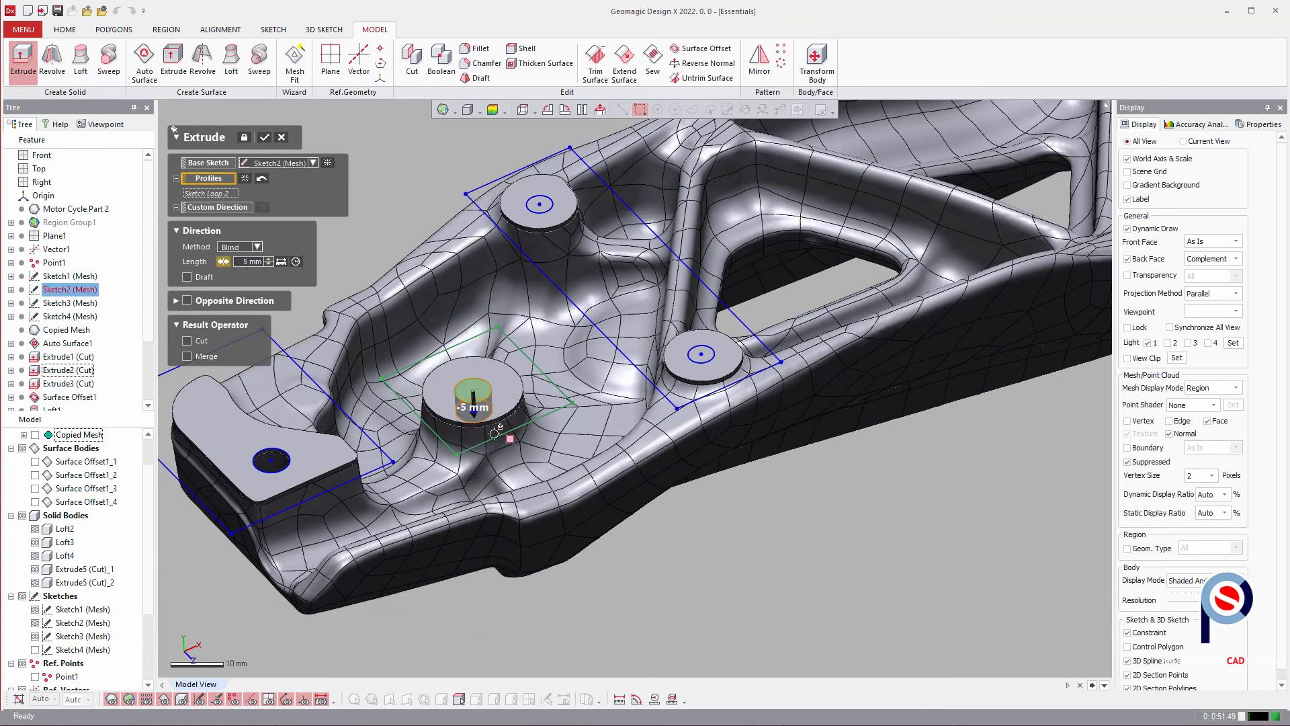
right_click_drag(548, 423, 585, 447)
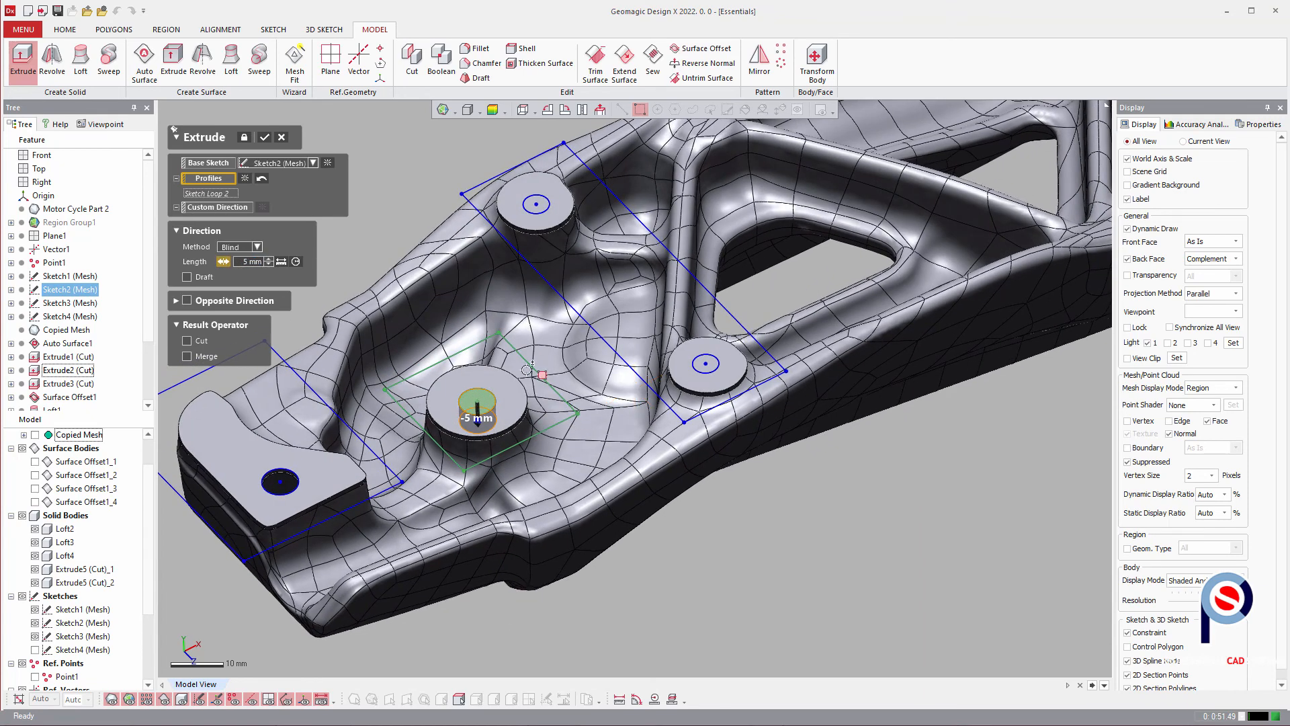
left_click(262, 138)
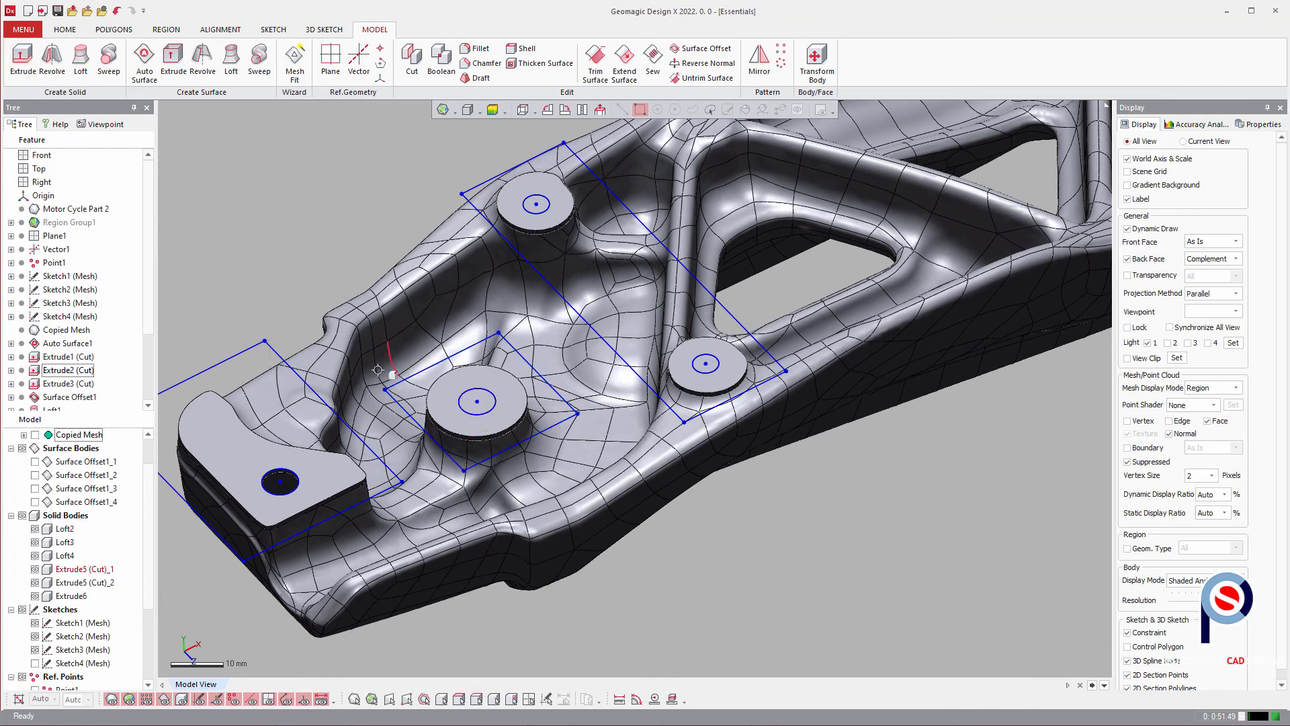
- Edit the last extrusion, made from Sketch2's circle, so that it cuts a hole in the large boss
scroll(72, 378, "down", 3)
left_click(48, 398)
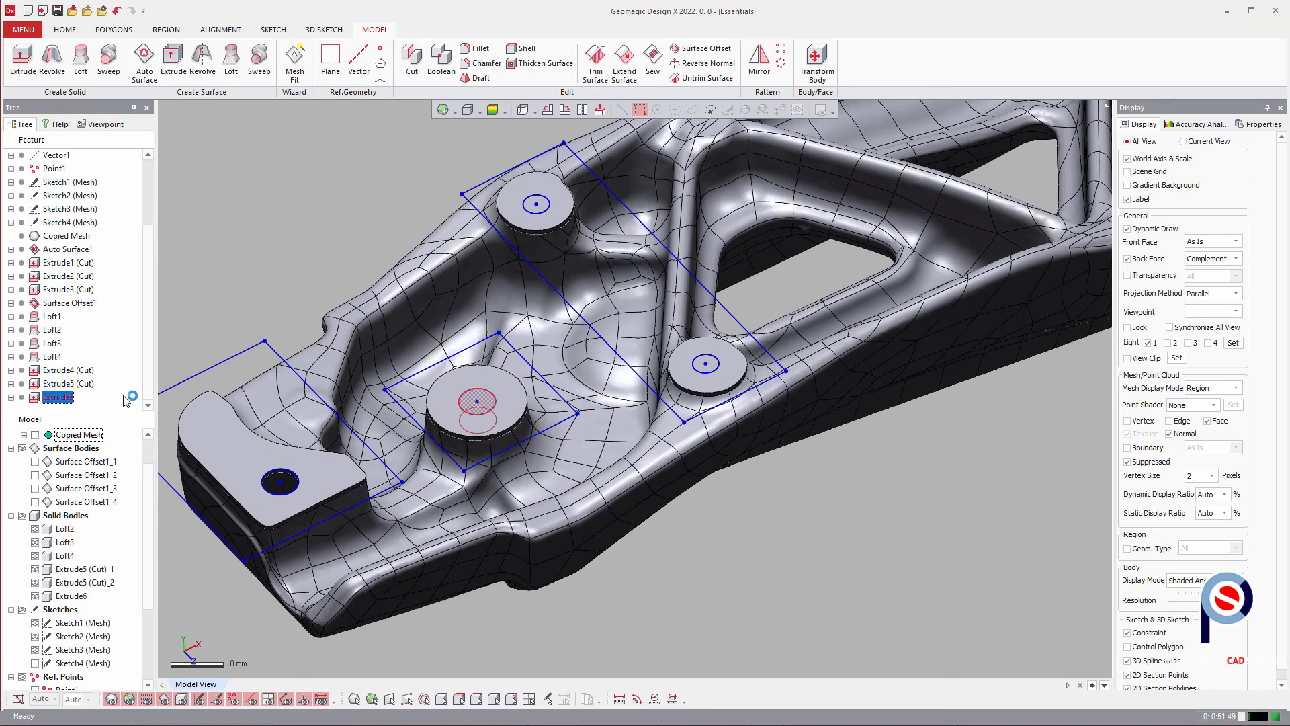
left_click(189, 342)
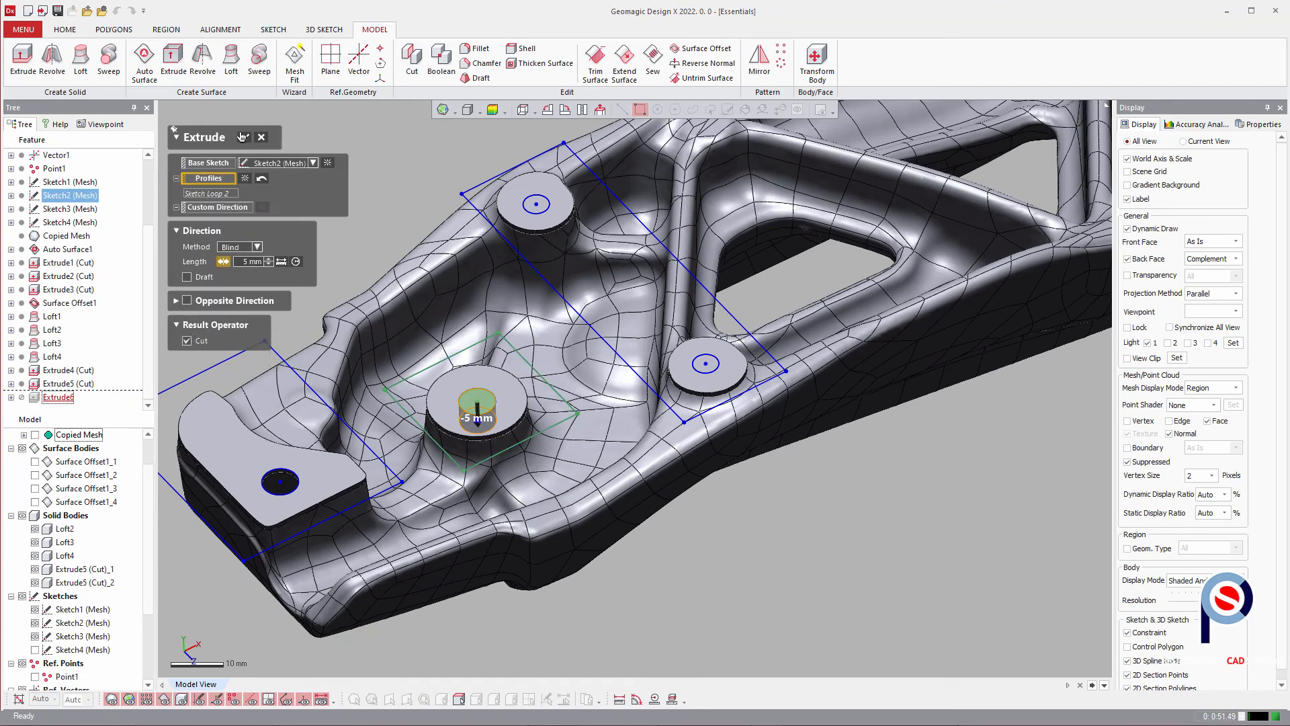
left_click(245, 139)
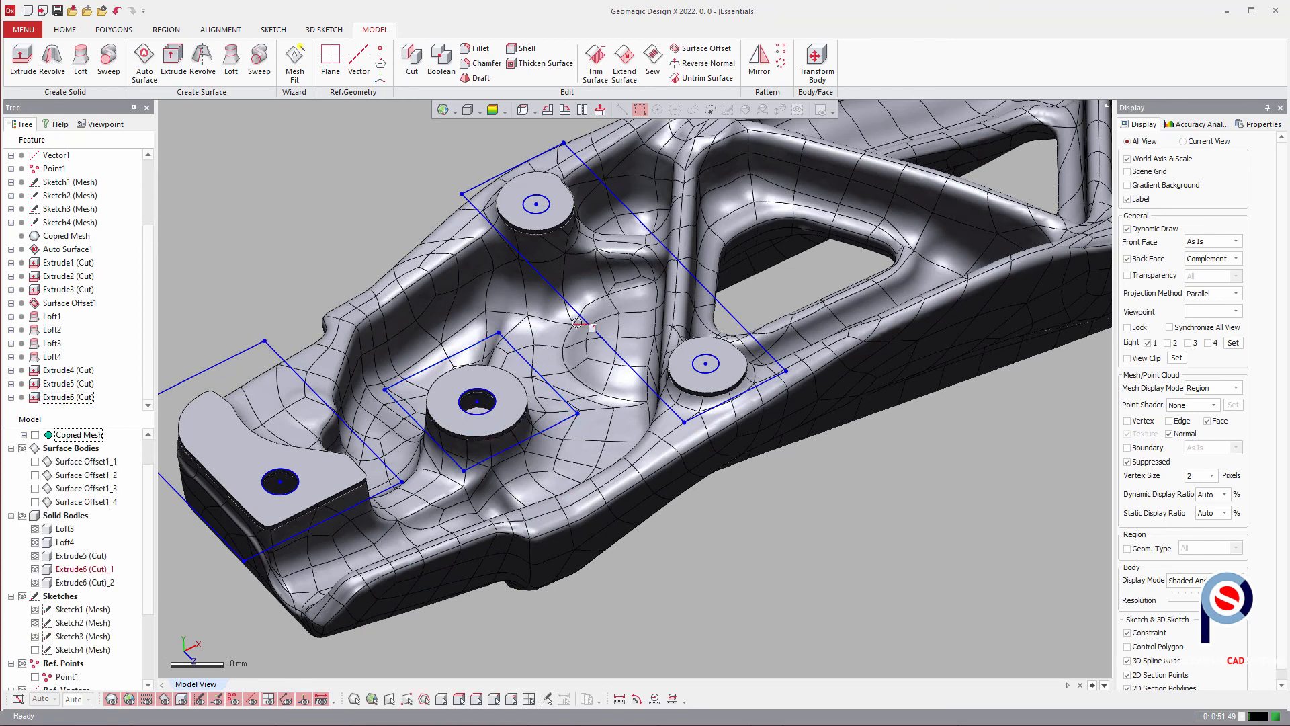
- Cut only the two Sketch3 circles 5 mm deep into the two smaller bosses, with the direction reversed
key("ctrl+space")
left_click(542, 197)
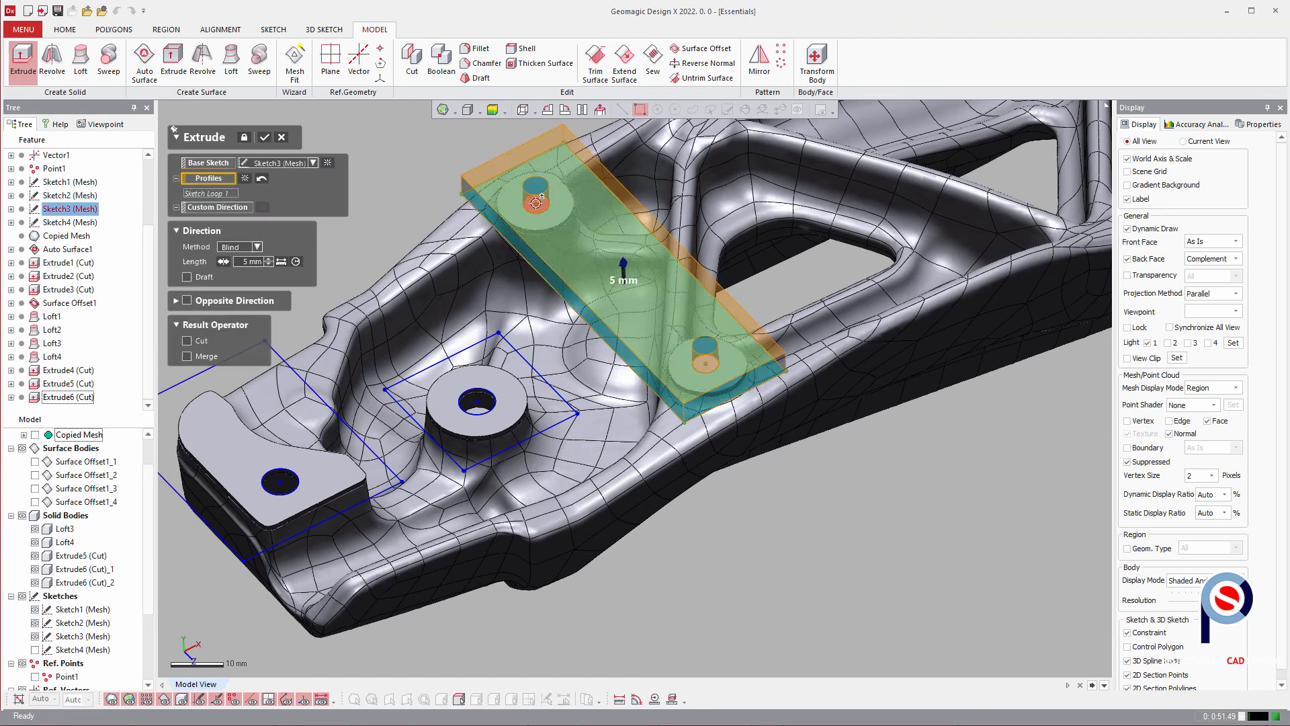
left_click(533, 207)
left_click(703, 362)
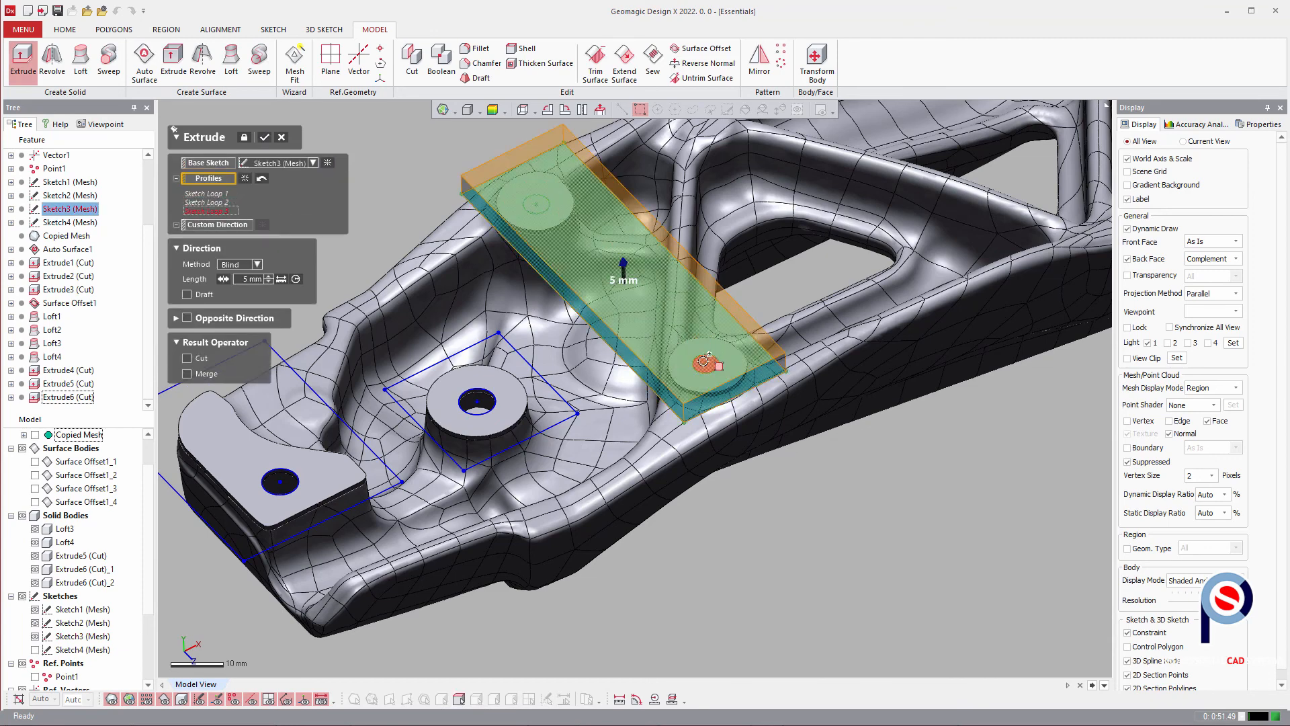
left_click(482, 194)
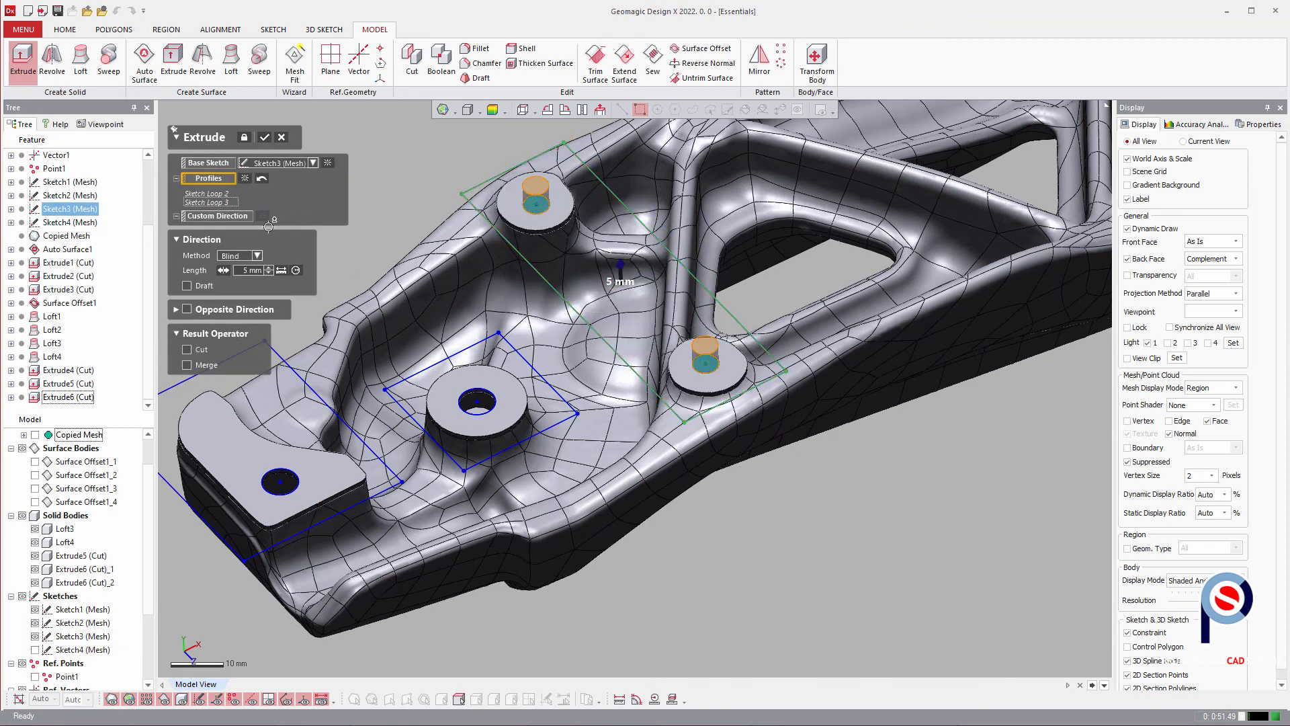
left_click(224, 271)
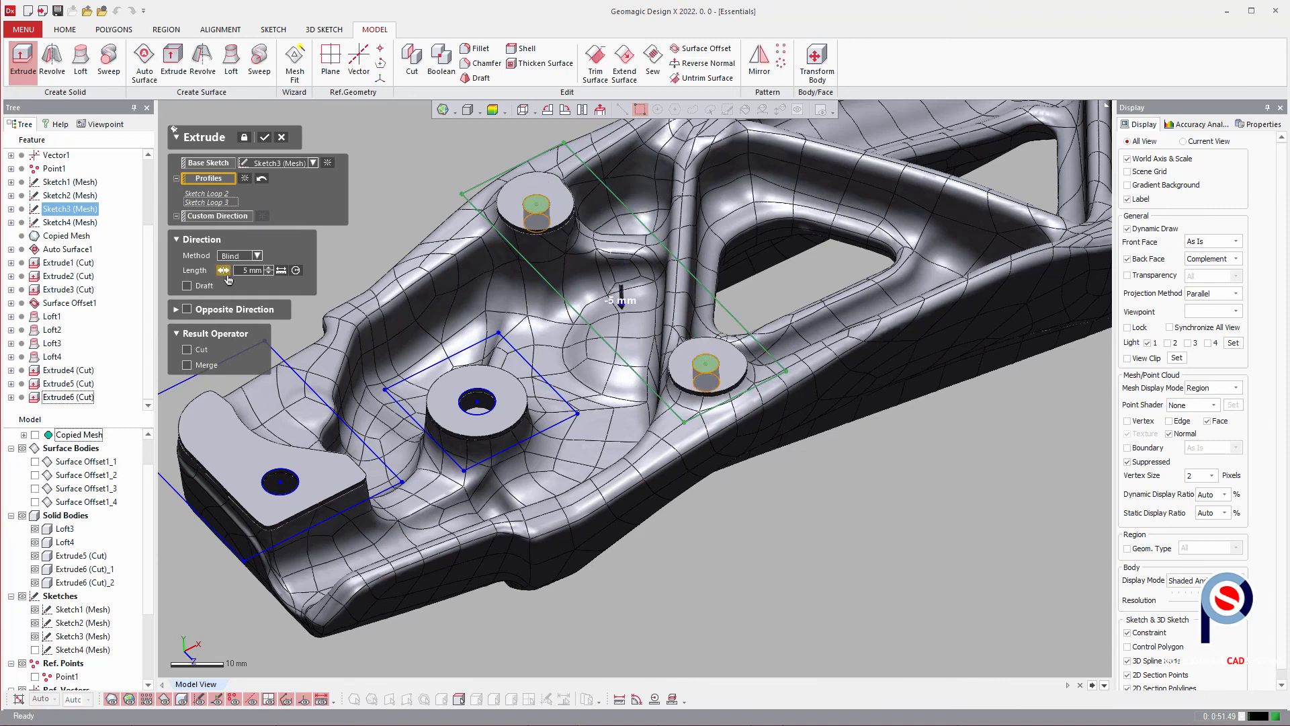
left_click(188, 350)
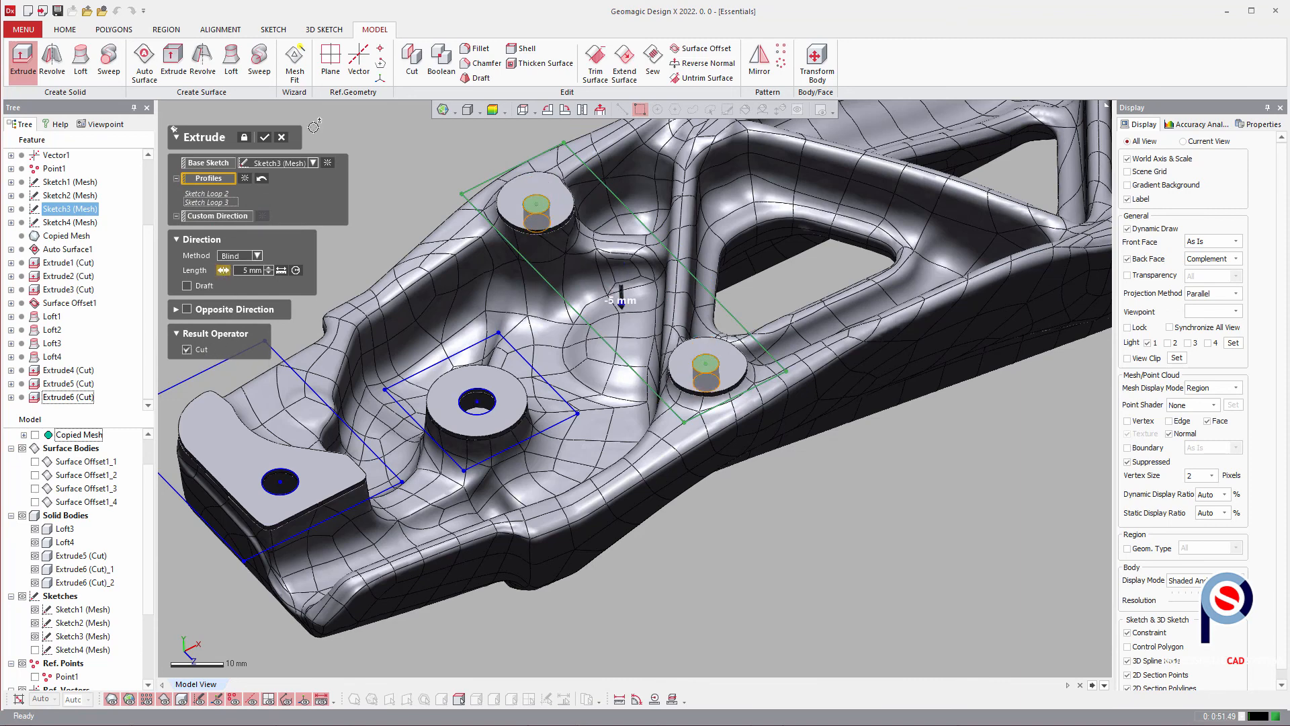
left_click(264, 138)
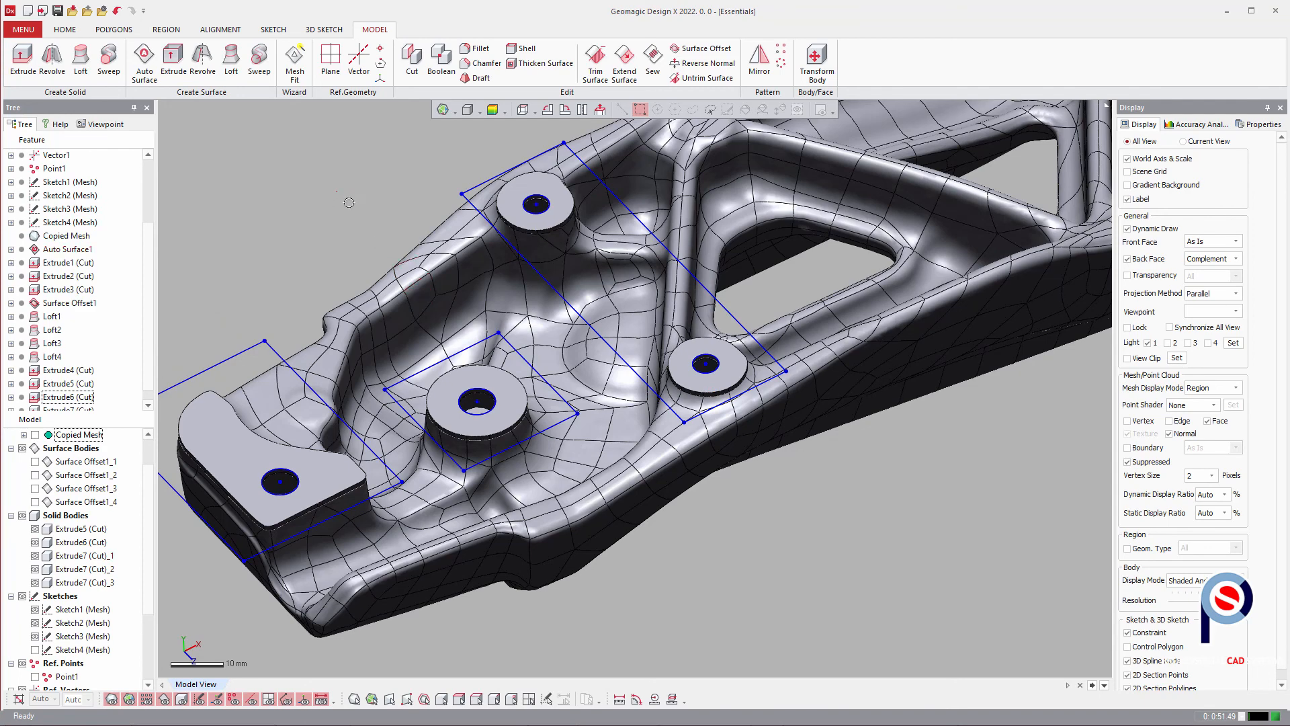
- Hide Sketch1, Sketch2 and Sketch3 to show the whole part without sketch outlines
scroll(456, 353, "down", 3)
right_click_drag(725, 349, 593, 438, "ctrl")
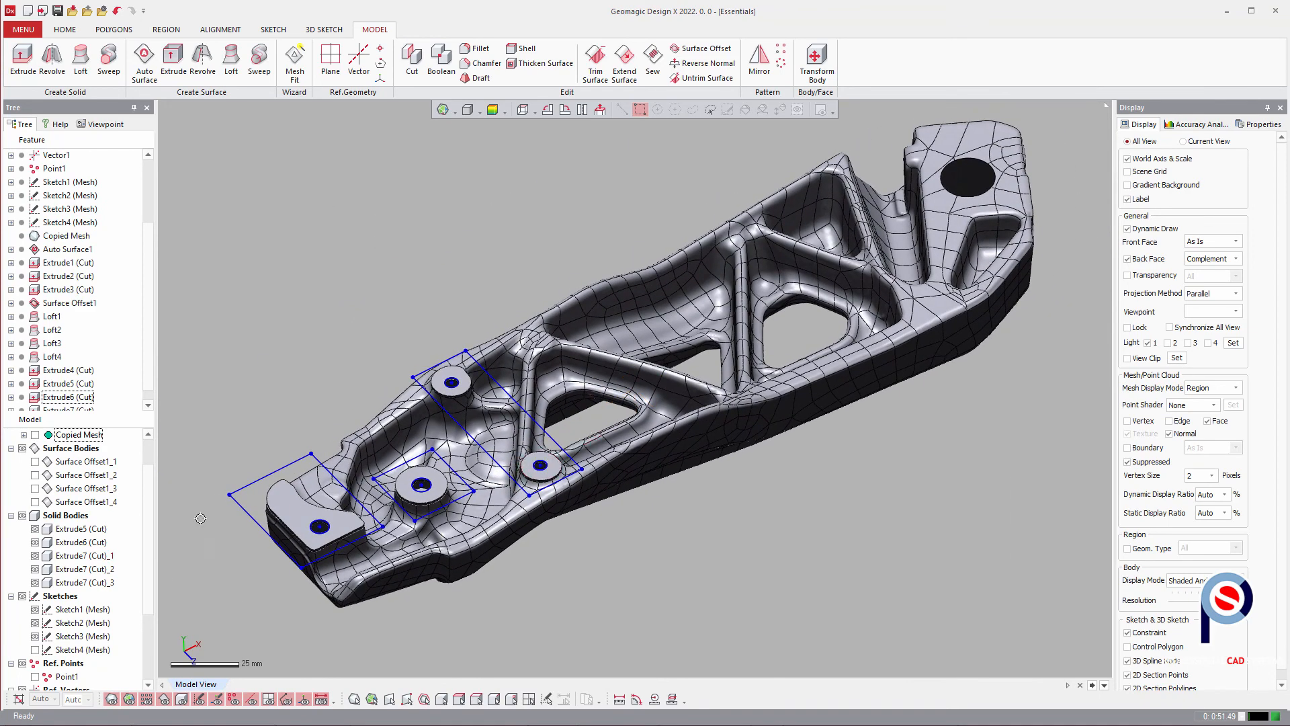
left_click(35, 636)
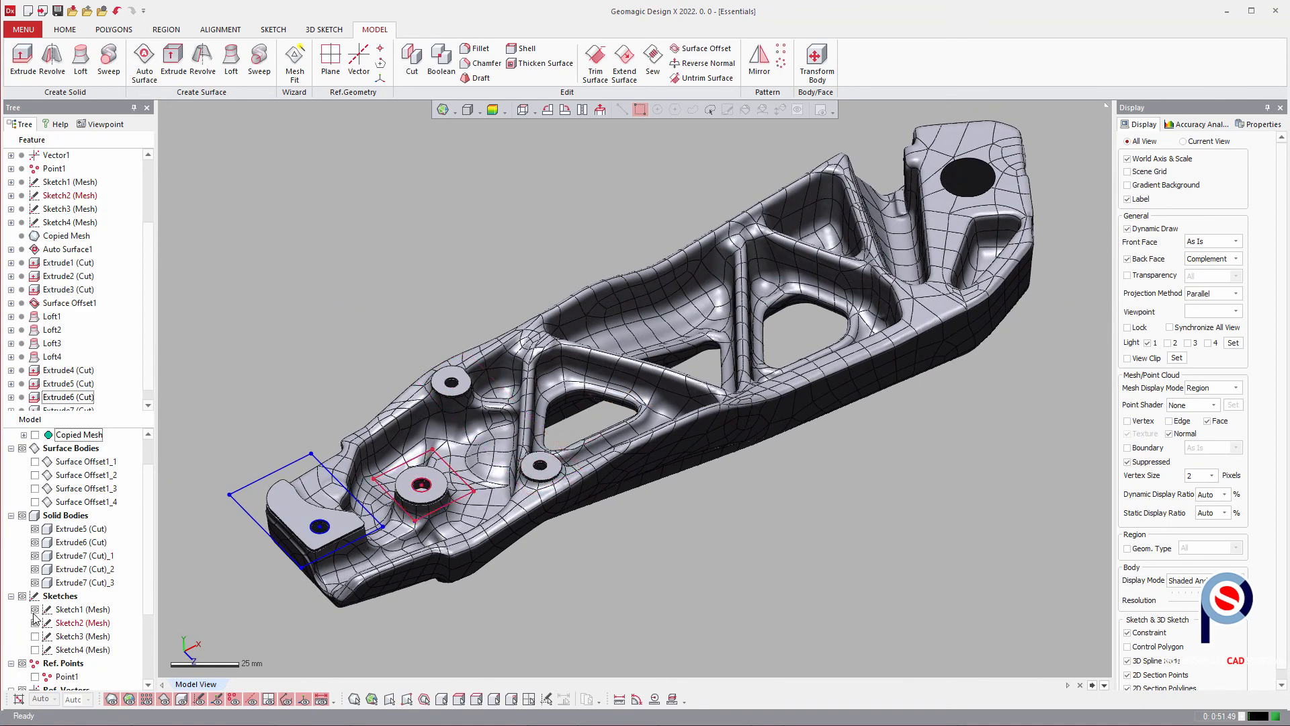
left_click(35, 623)
left_click(35, 609)
right_click_drag(815, 262, 767, 391)
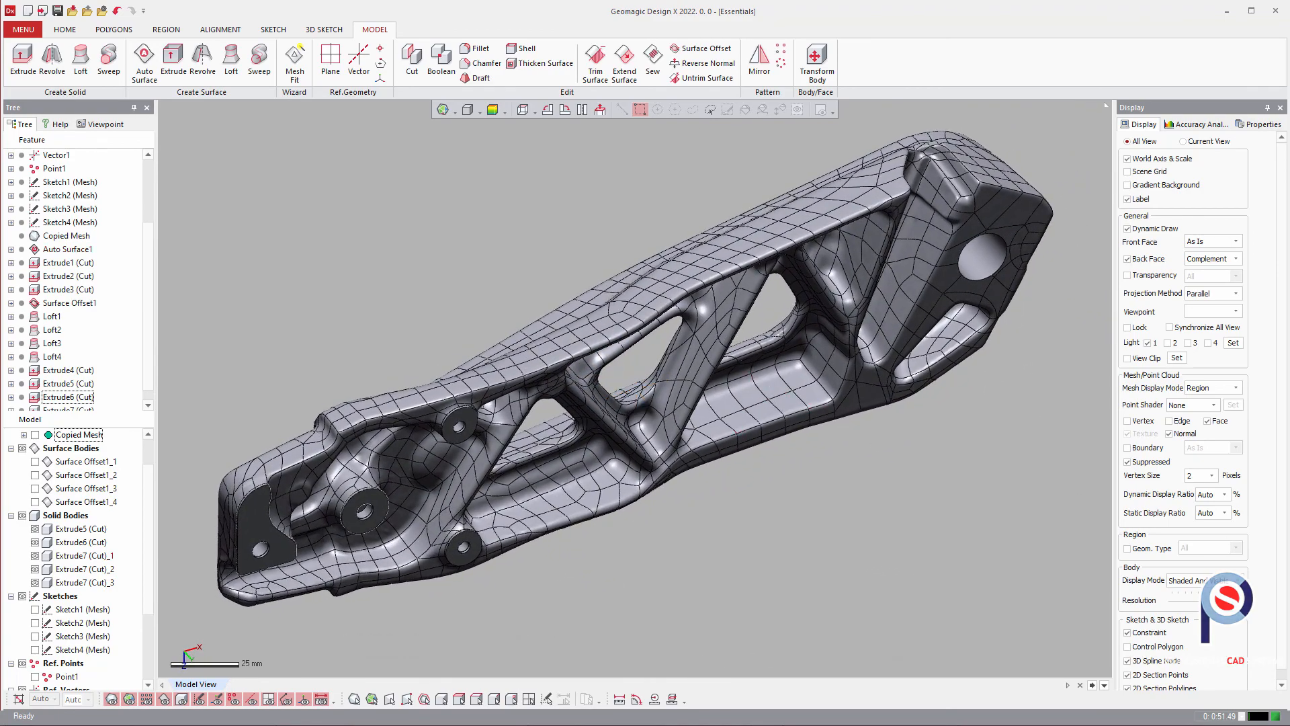